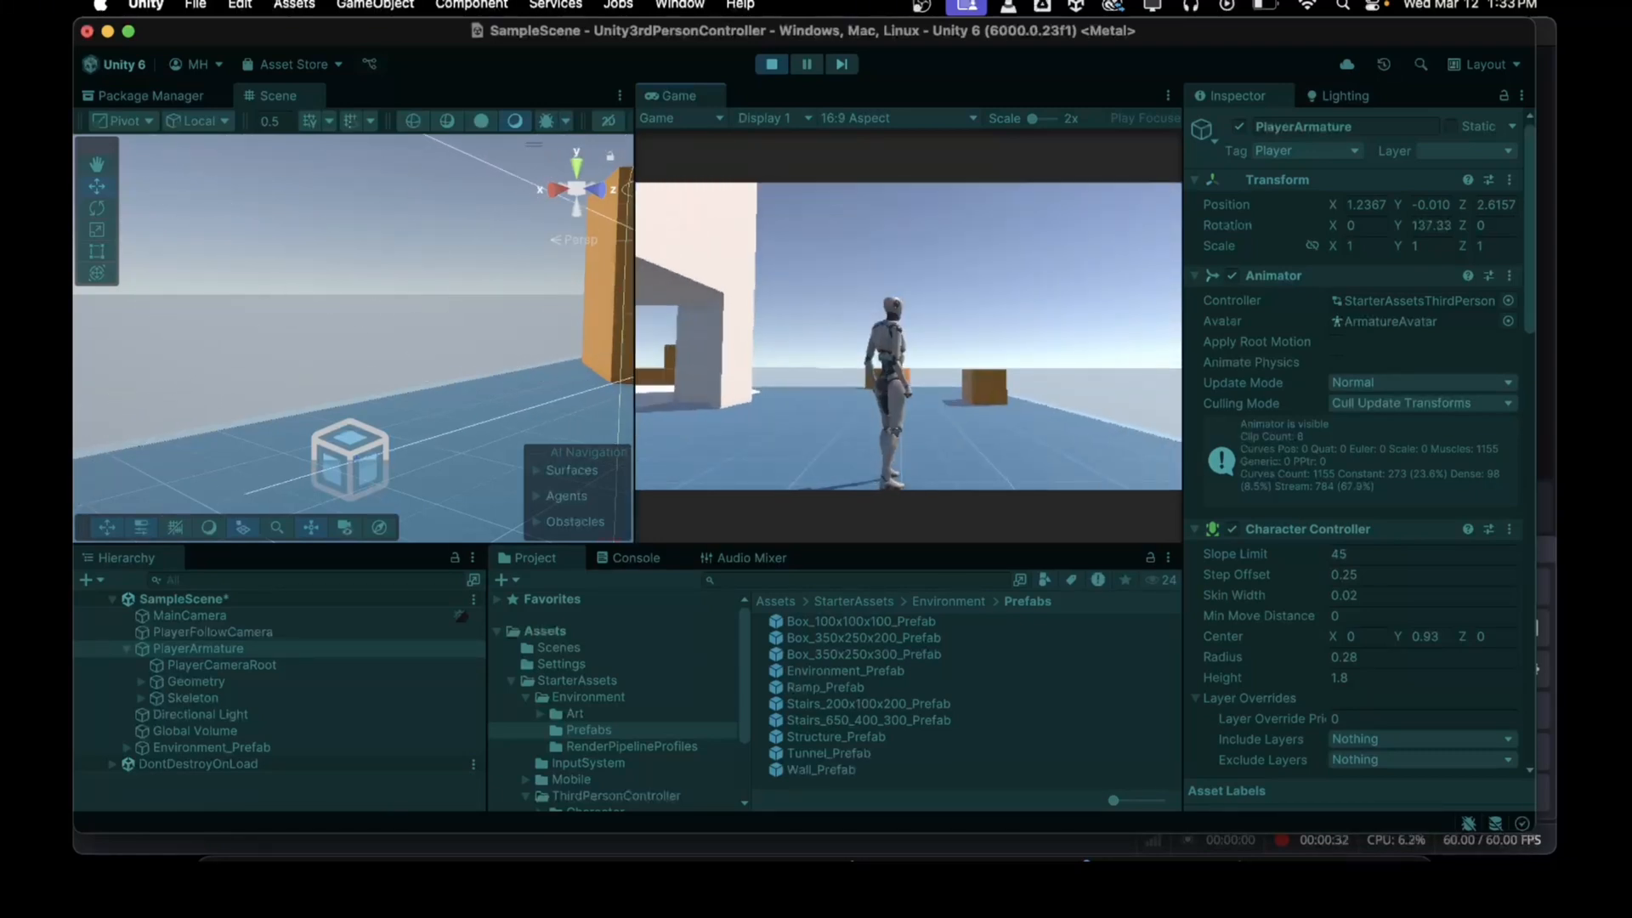
Step: Open the INTERFACE_SciFi_Soldier_HUD_Unity_2021_1_v1_0_0 package for import and review its file list
key(w)
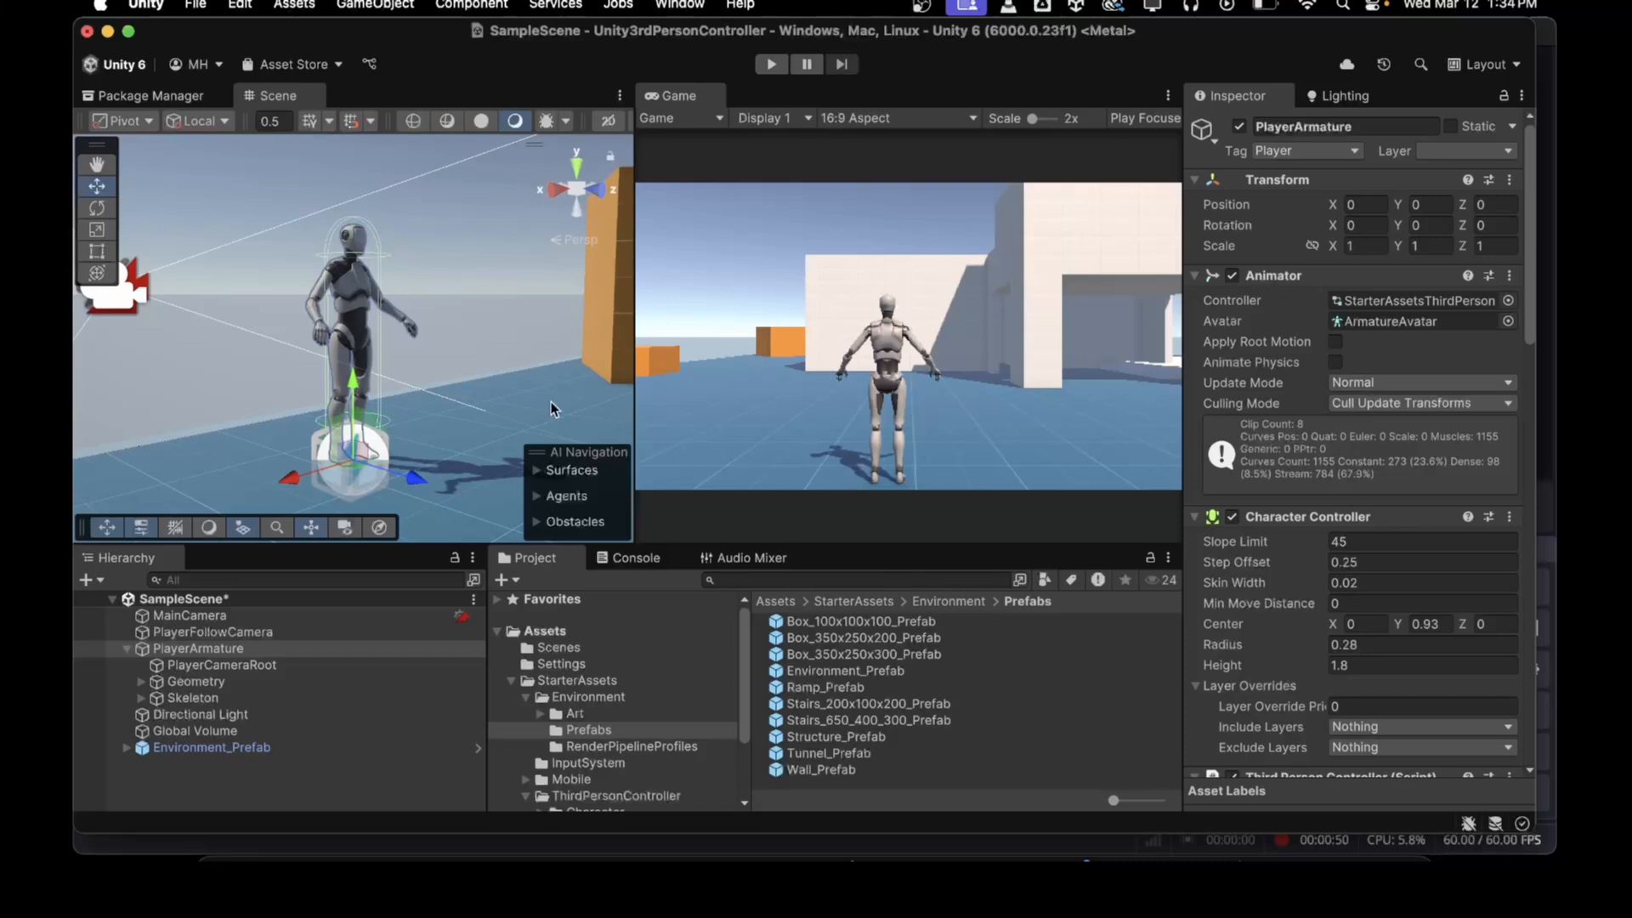
click(512, 681)
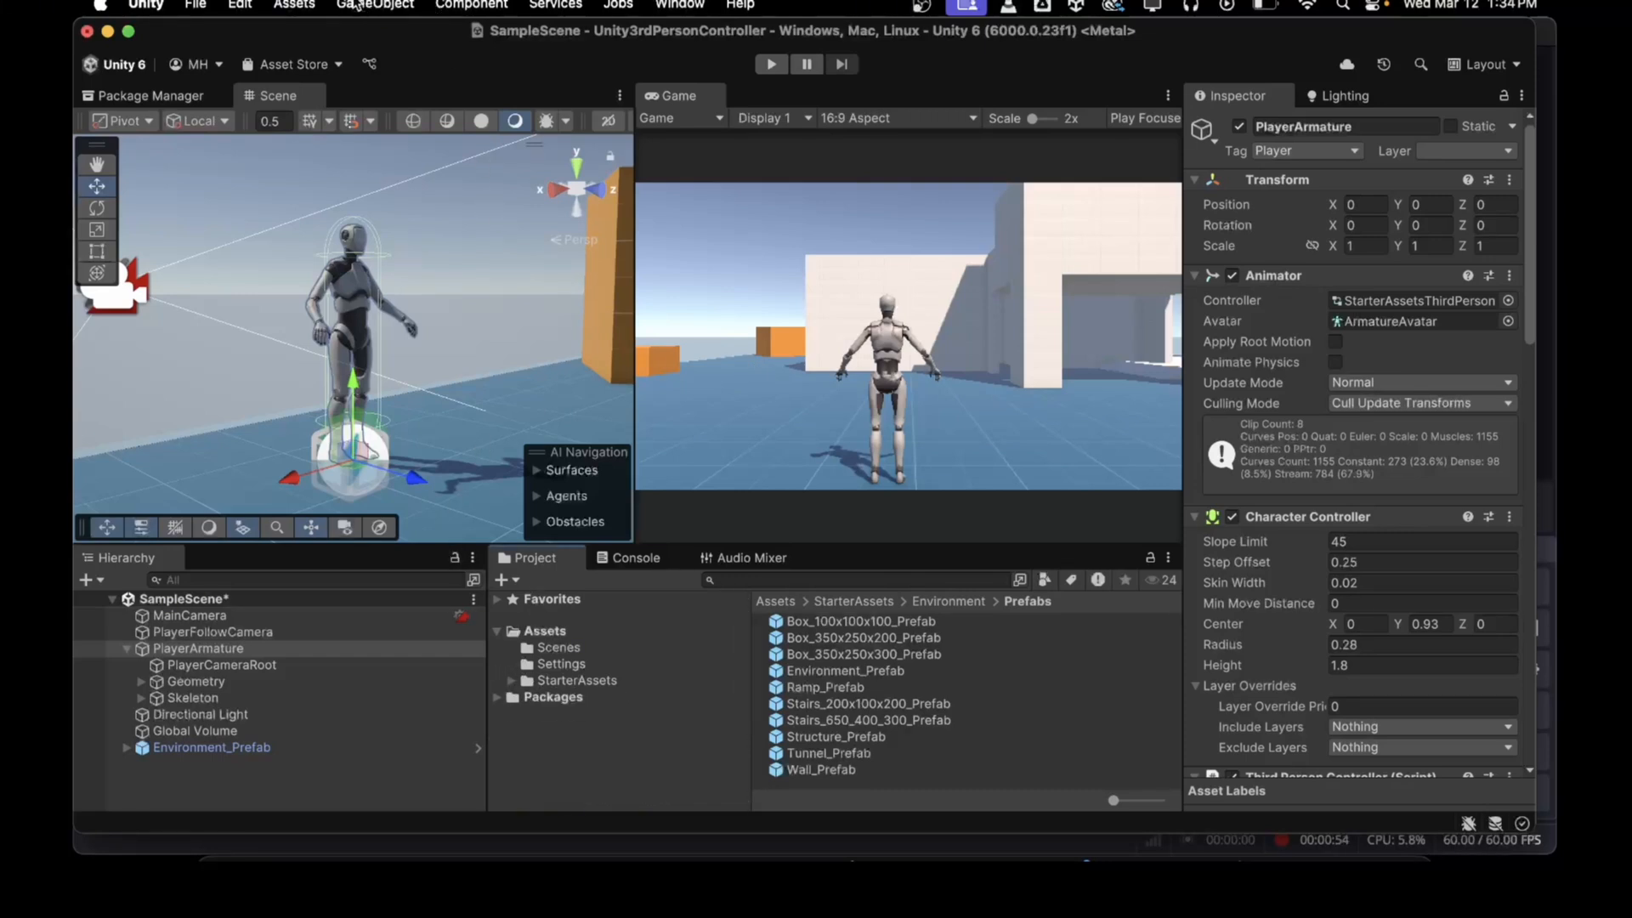
click(293, 6)
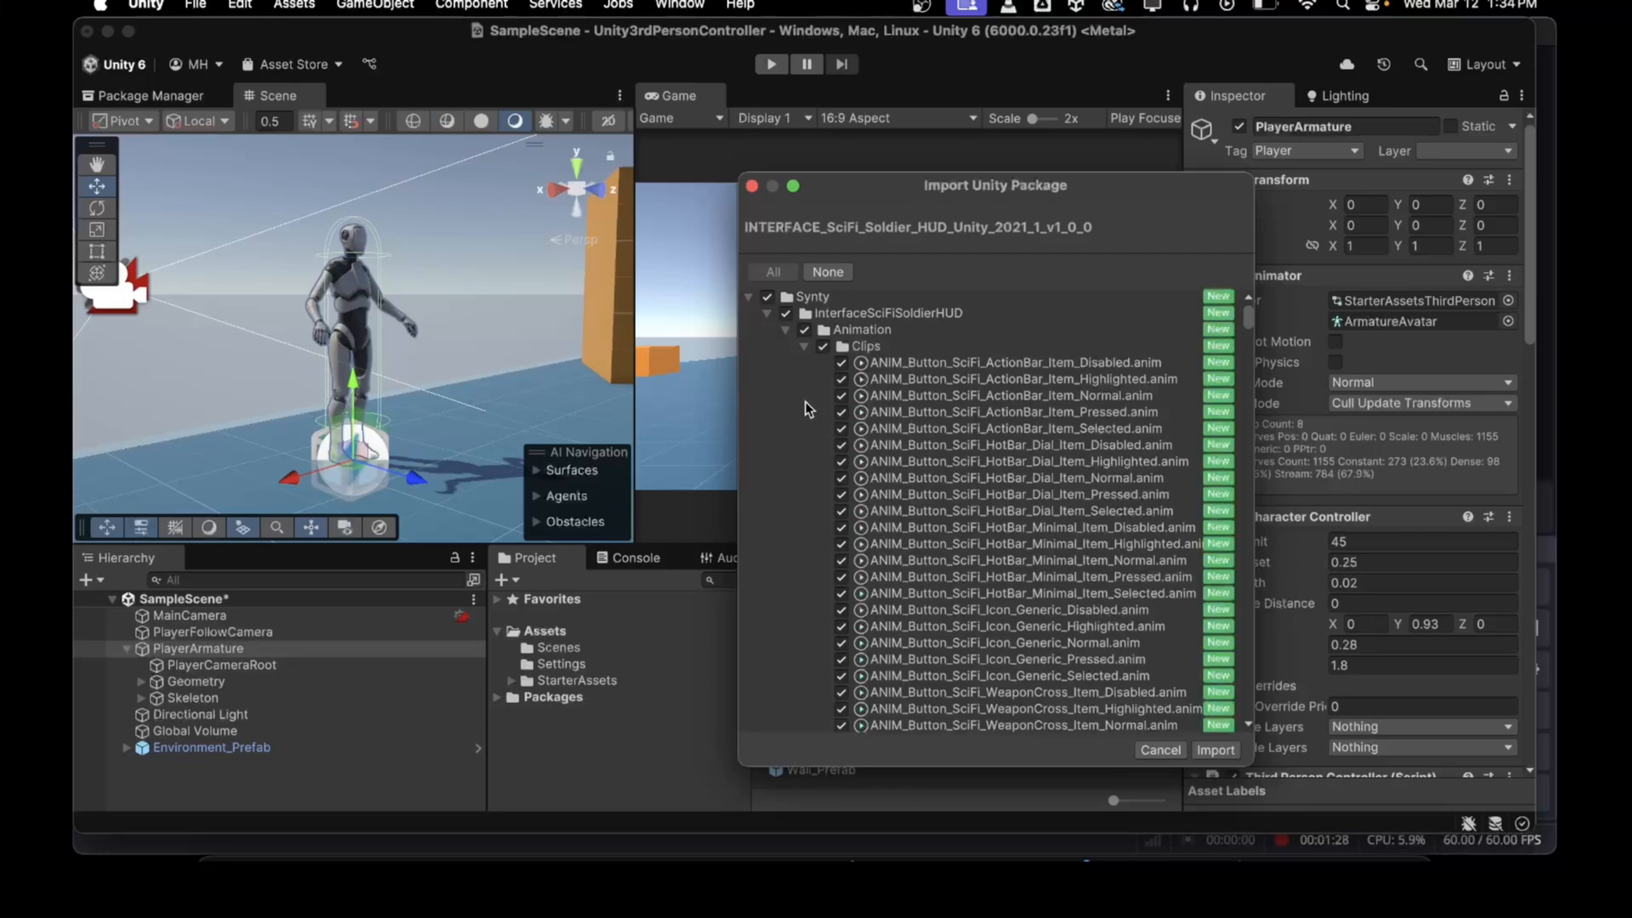
scroll(831, 399, down, 1)
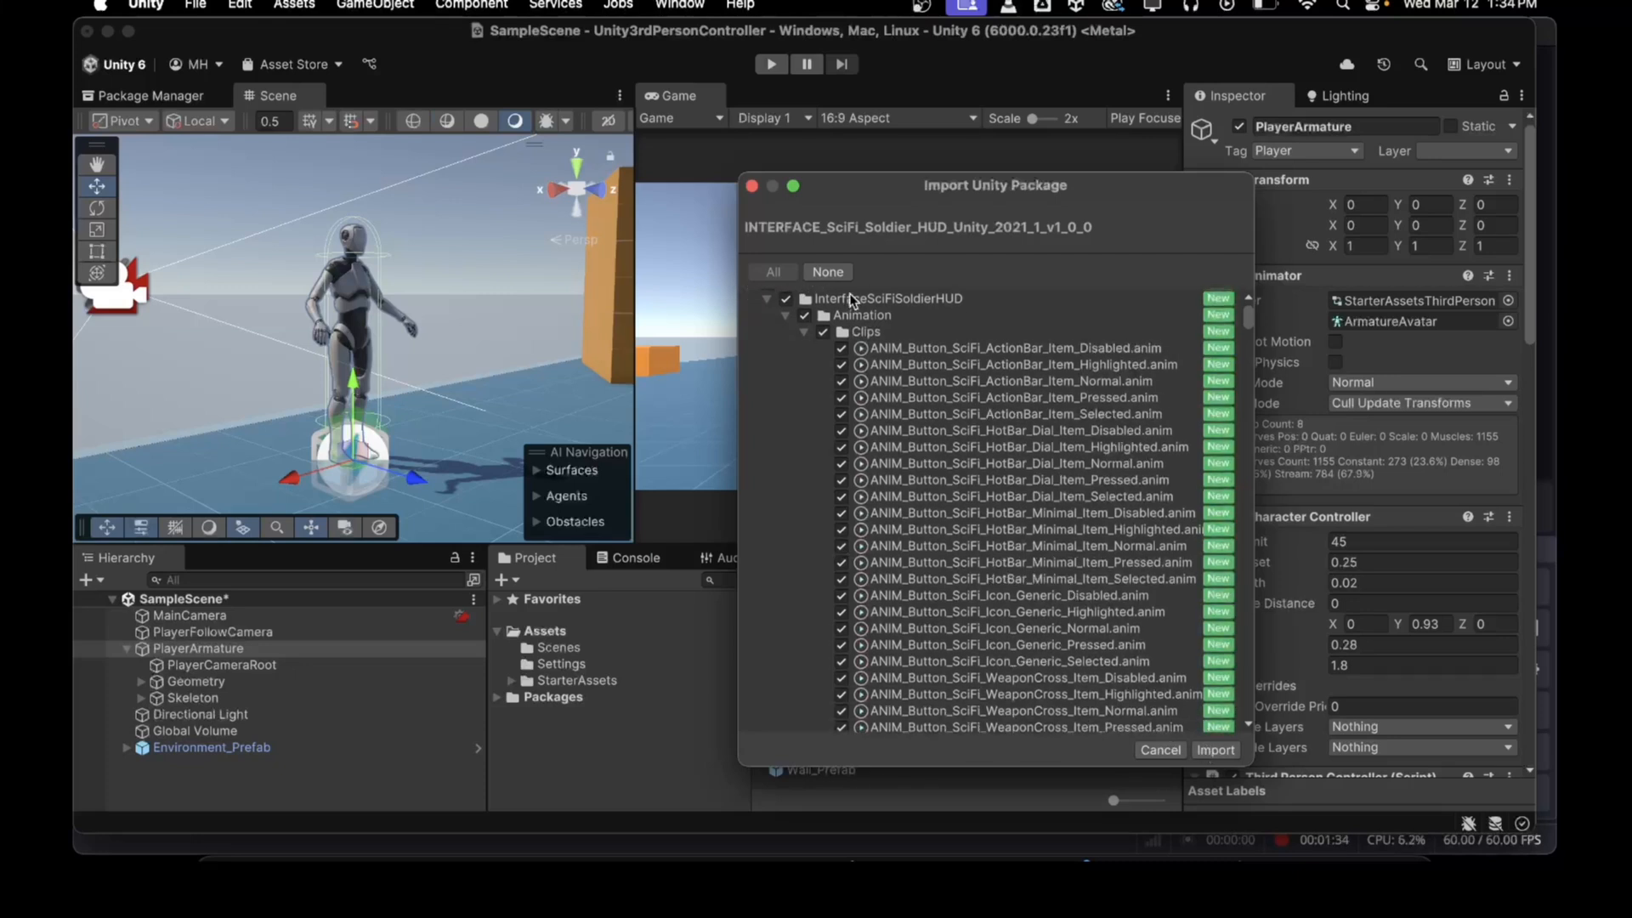
Step: Import all package files and allow script updating for these and other files that might be found later
click(294, 4)
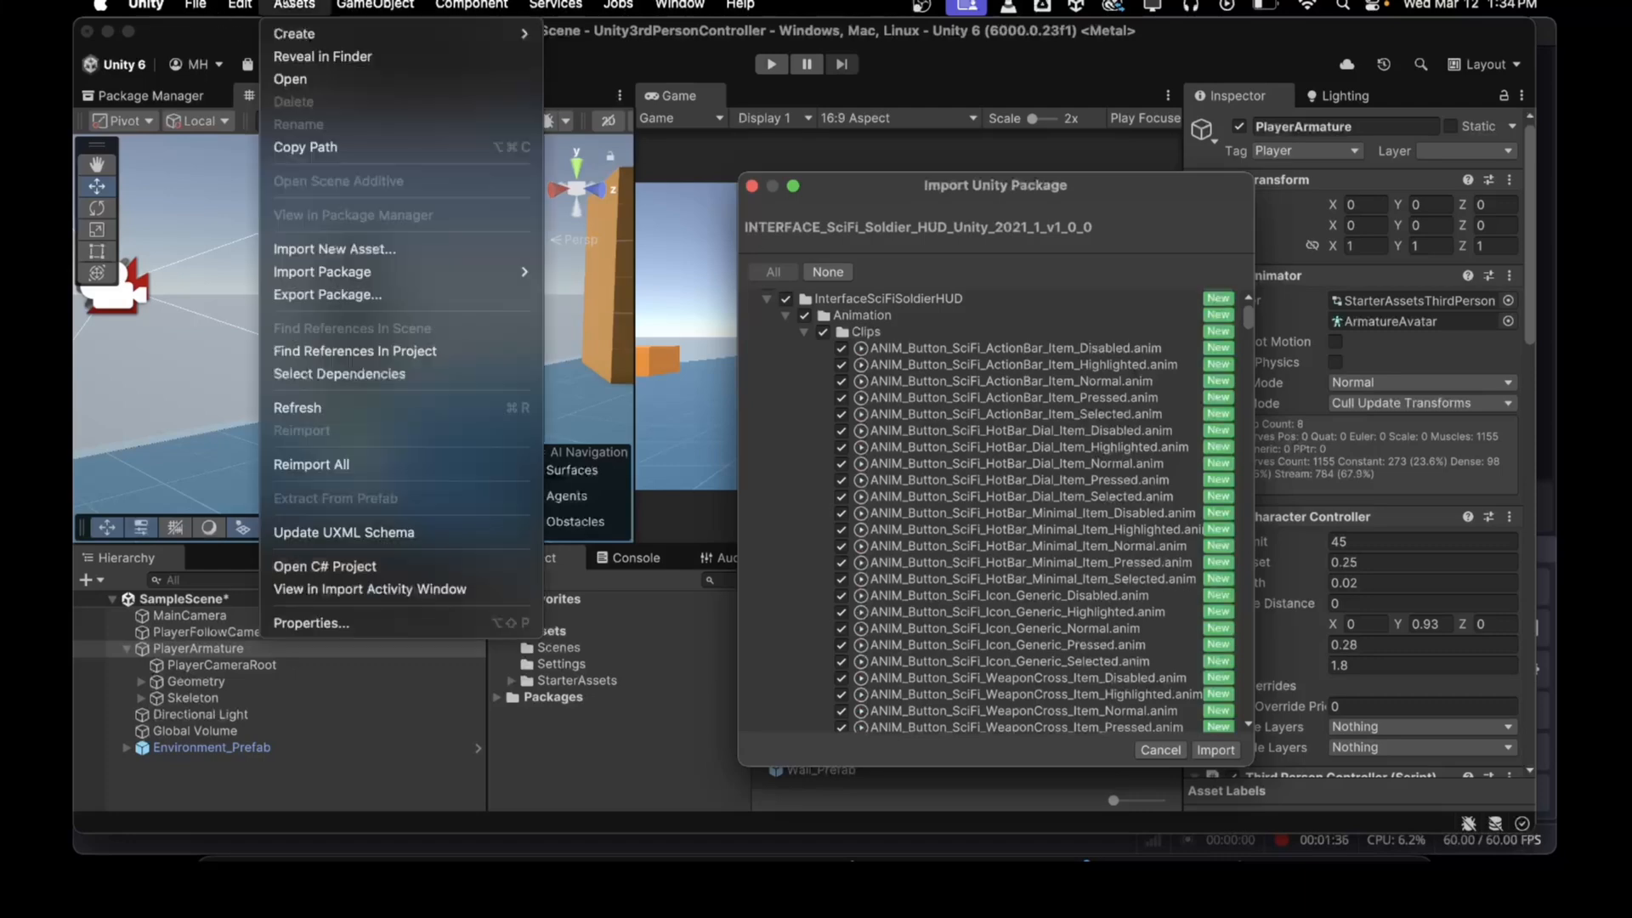
mouse_move(415, 255)
click(940, 212)
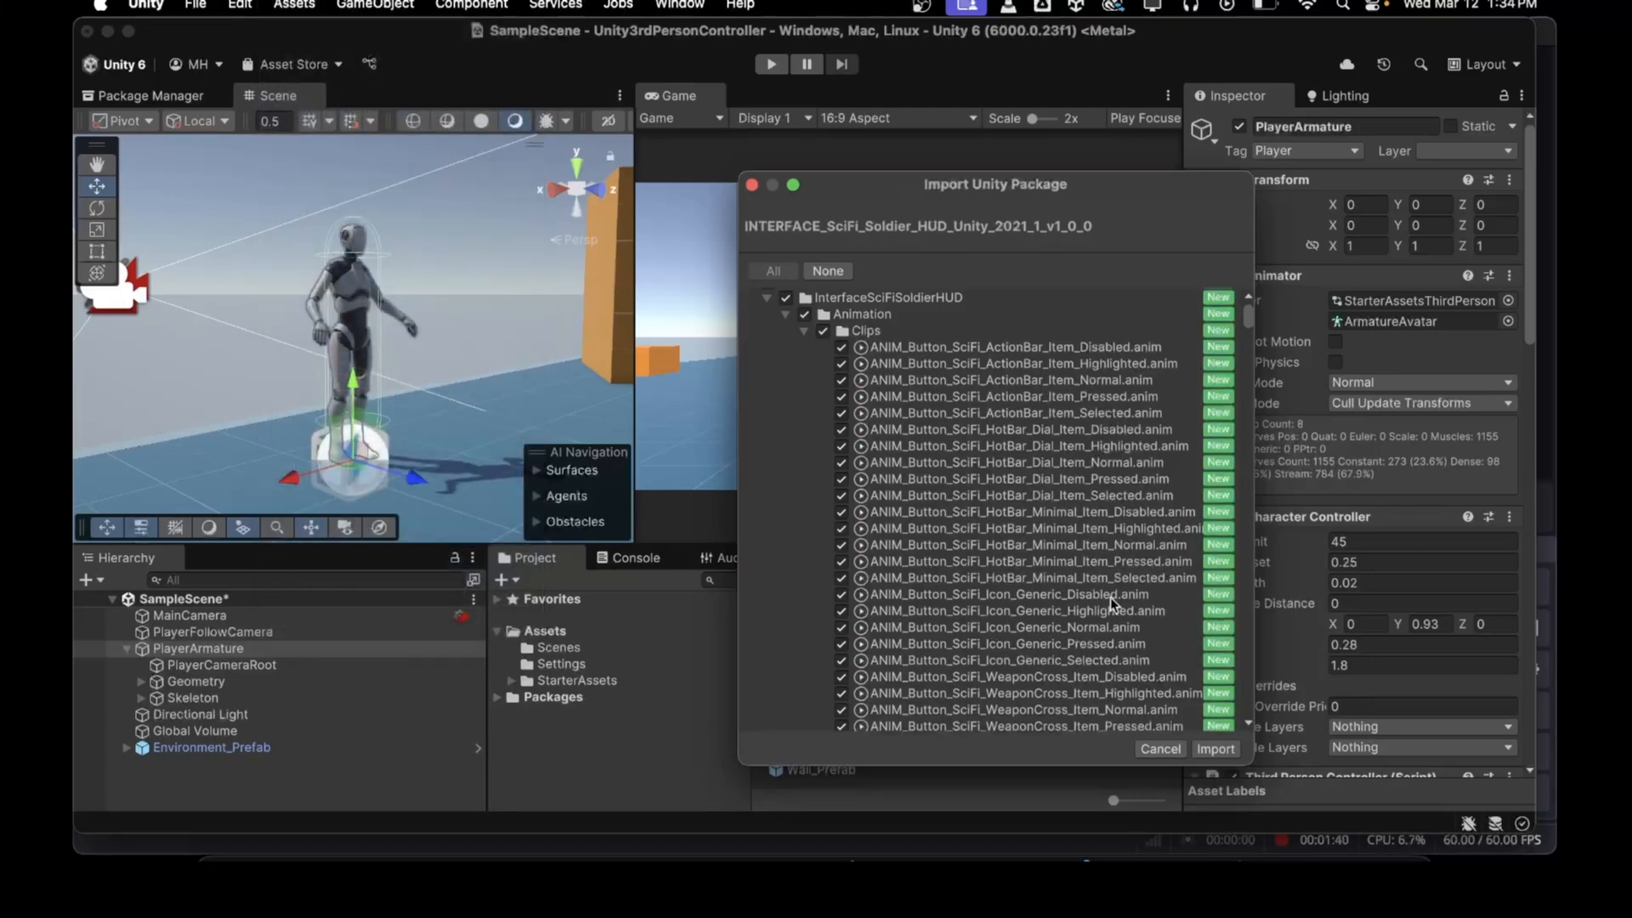
click(1218, 749)
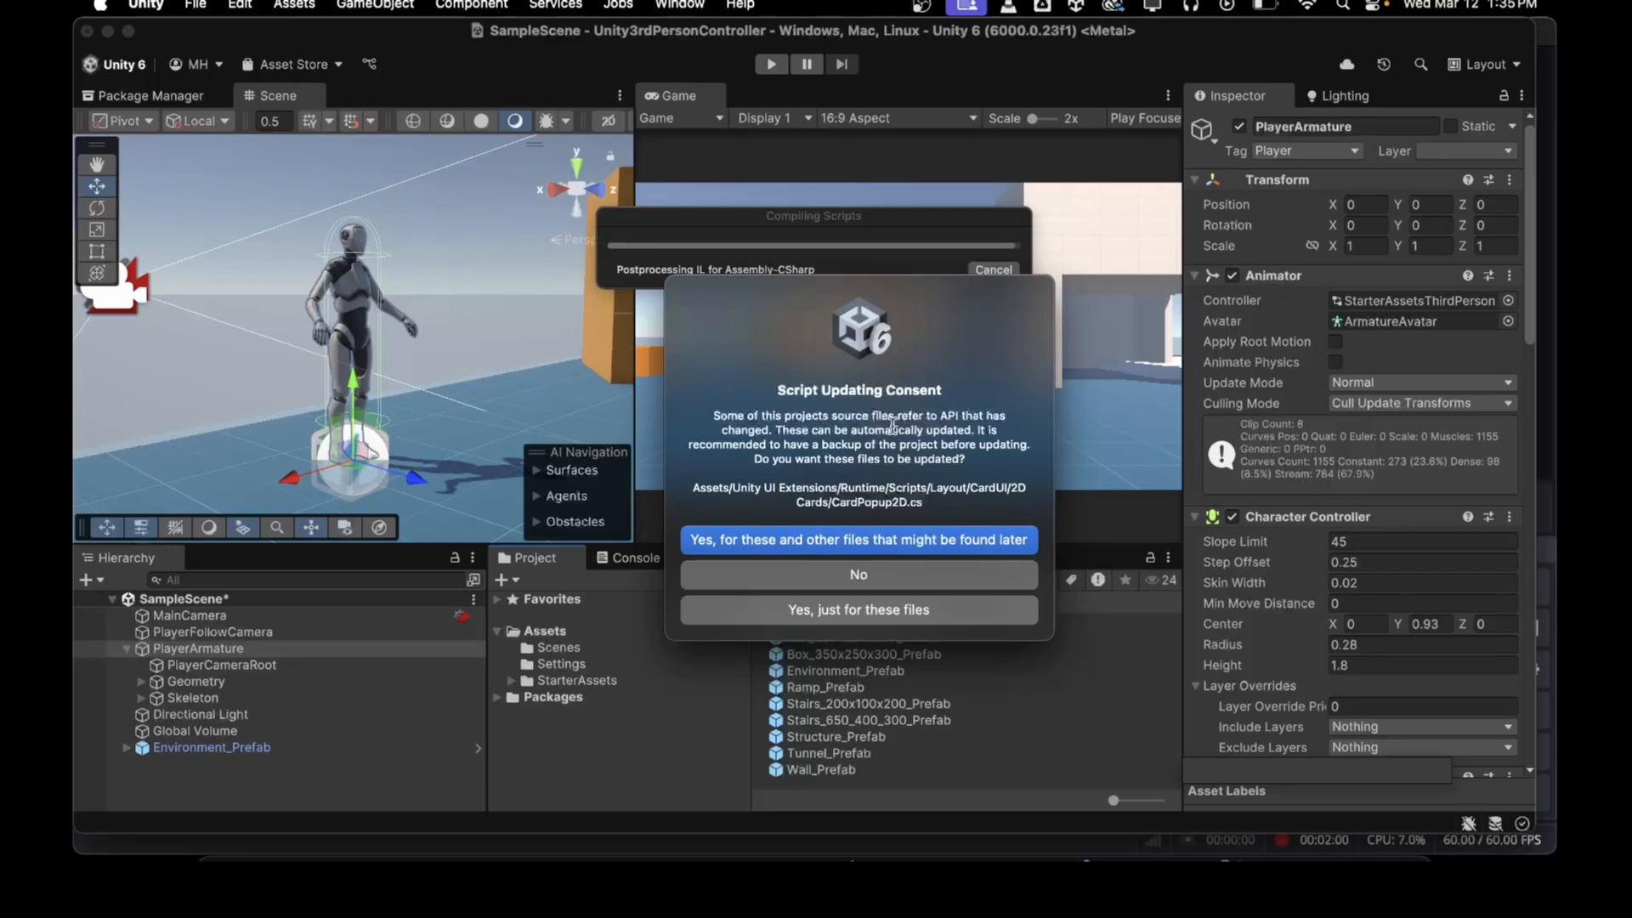
click(780, 544)
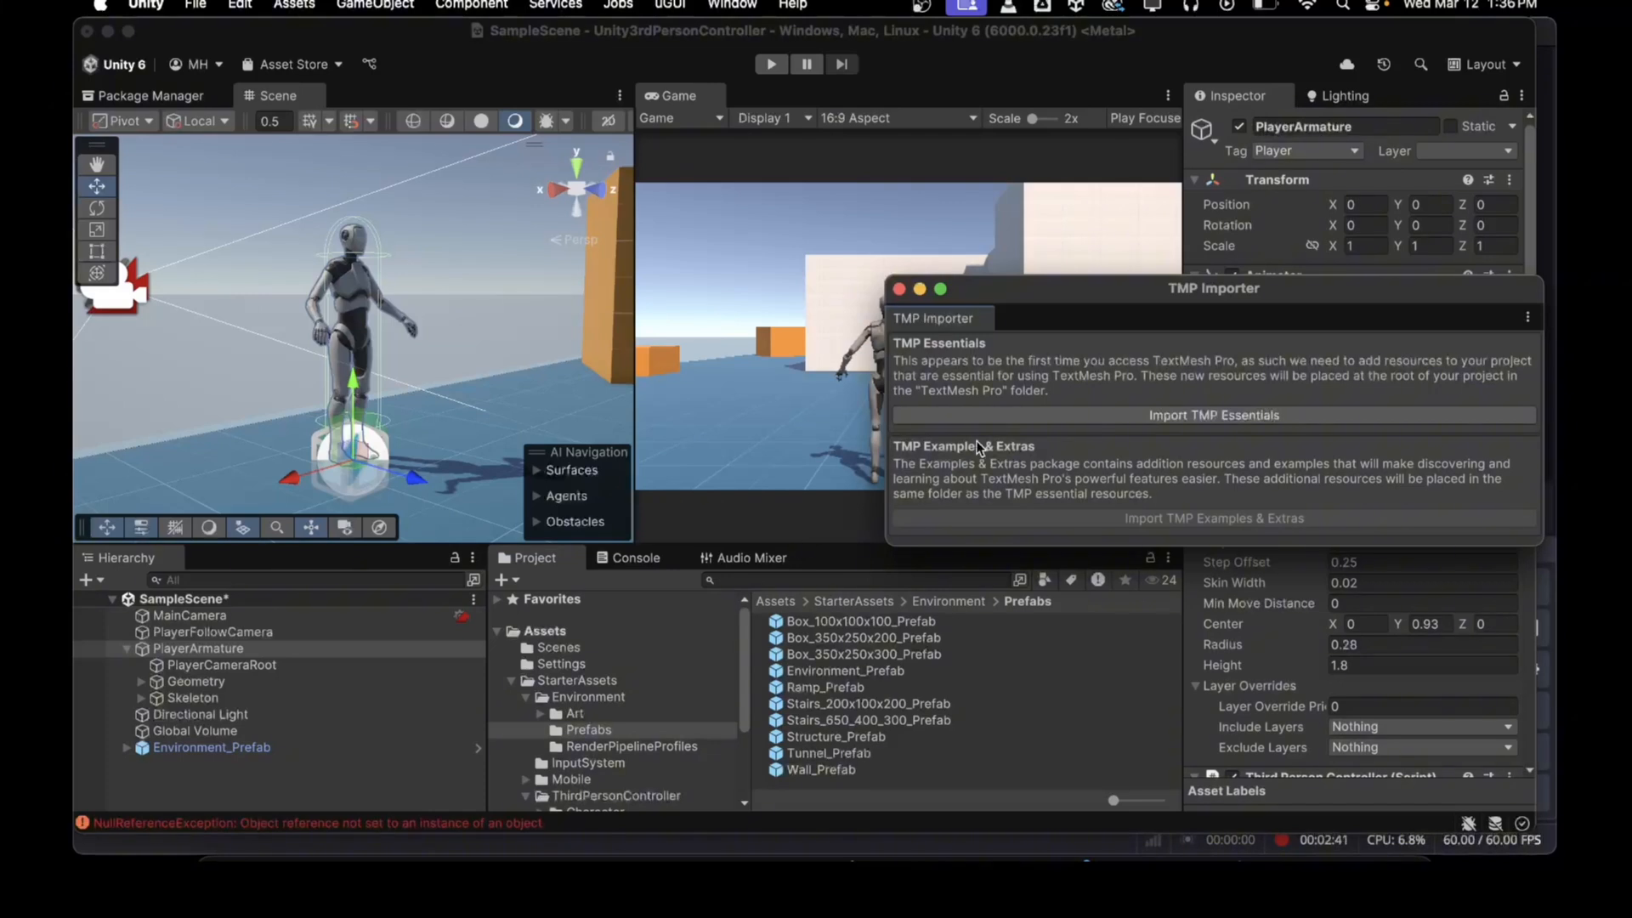
Step: Import the TMP Essentials and close the TMP Importer window
click(1017, 416)
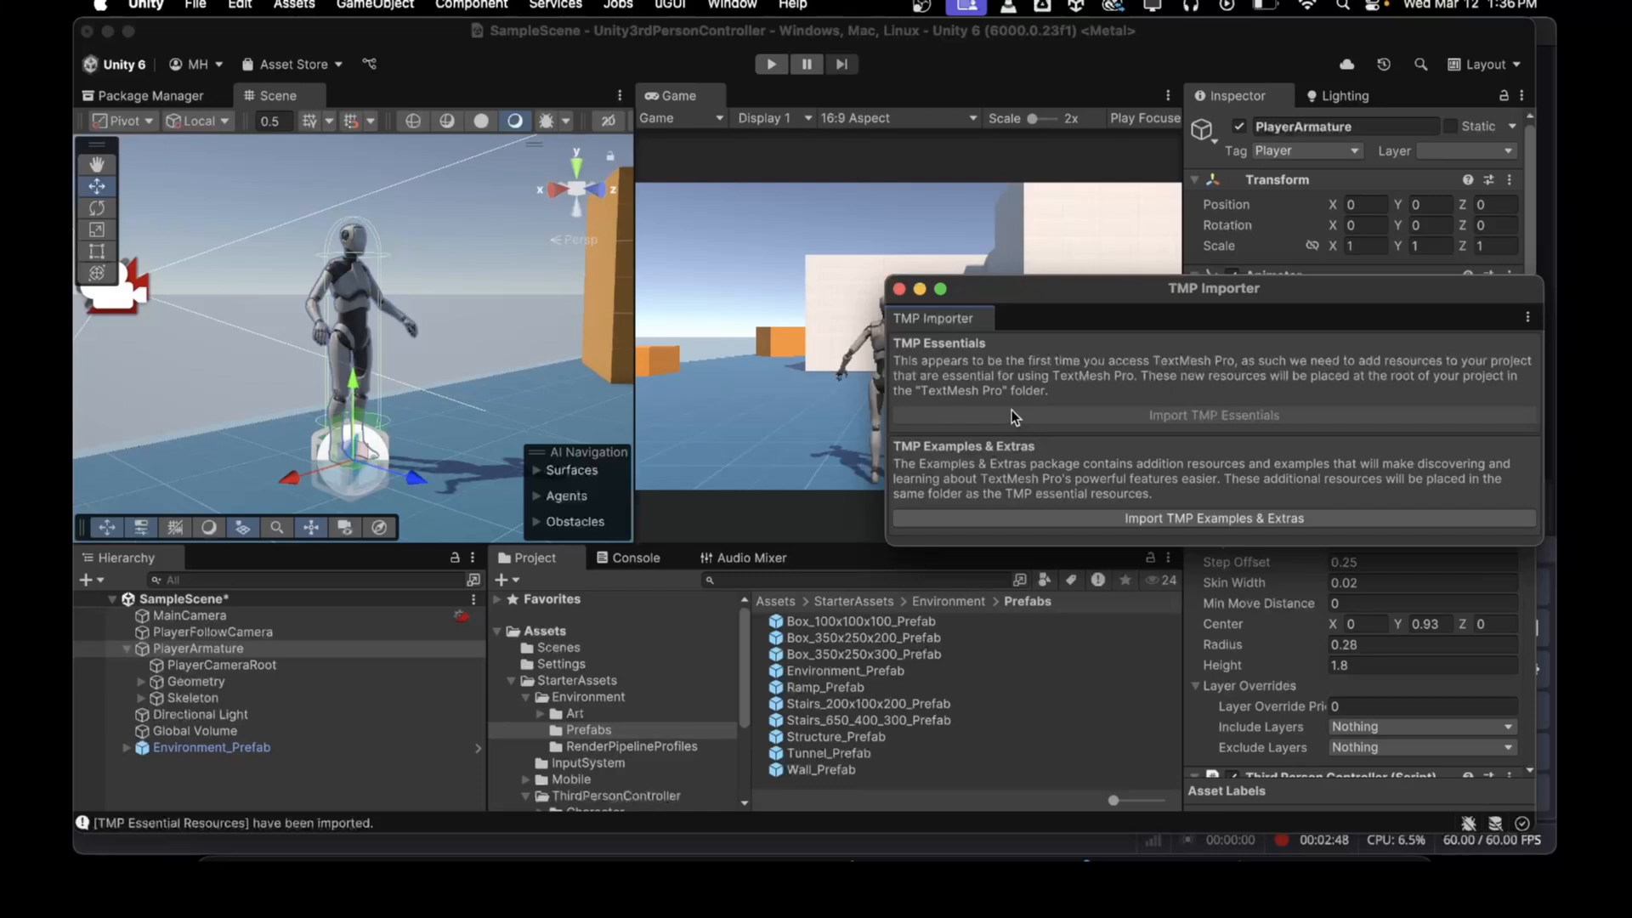
click(897, 289)
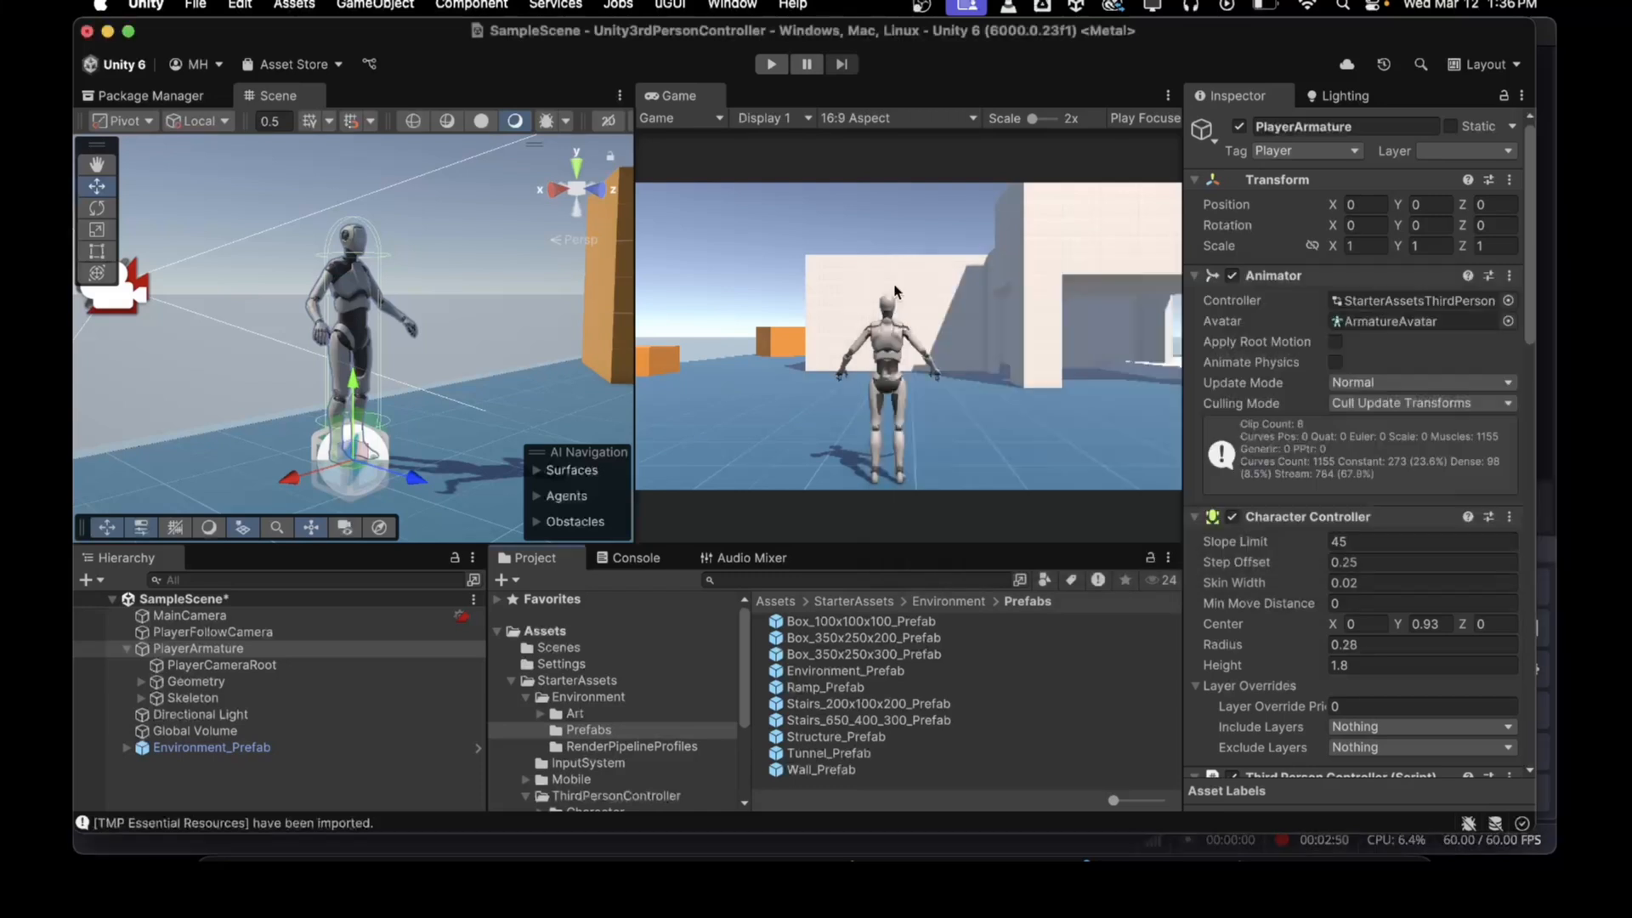
Step: Clear the console messages and return to the project browser
click(636, 558)
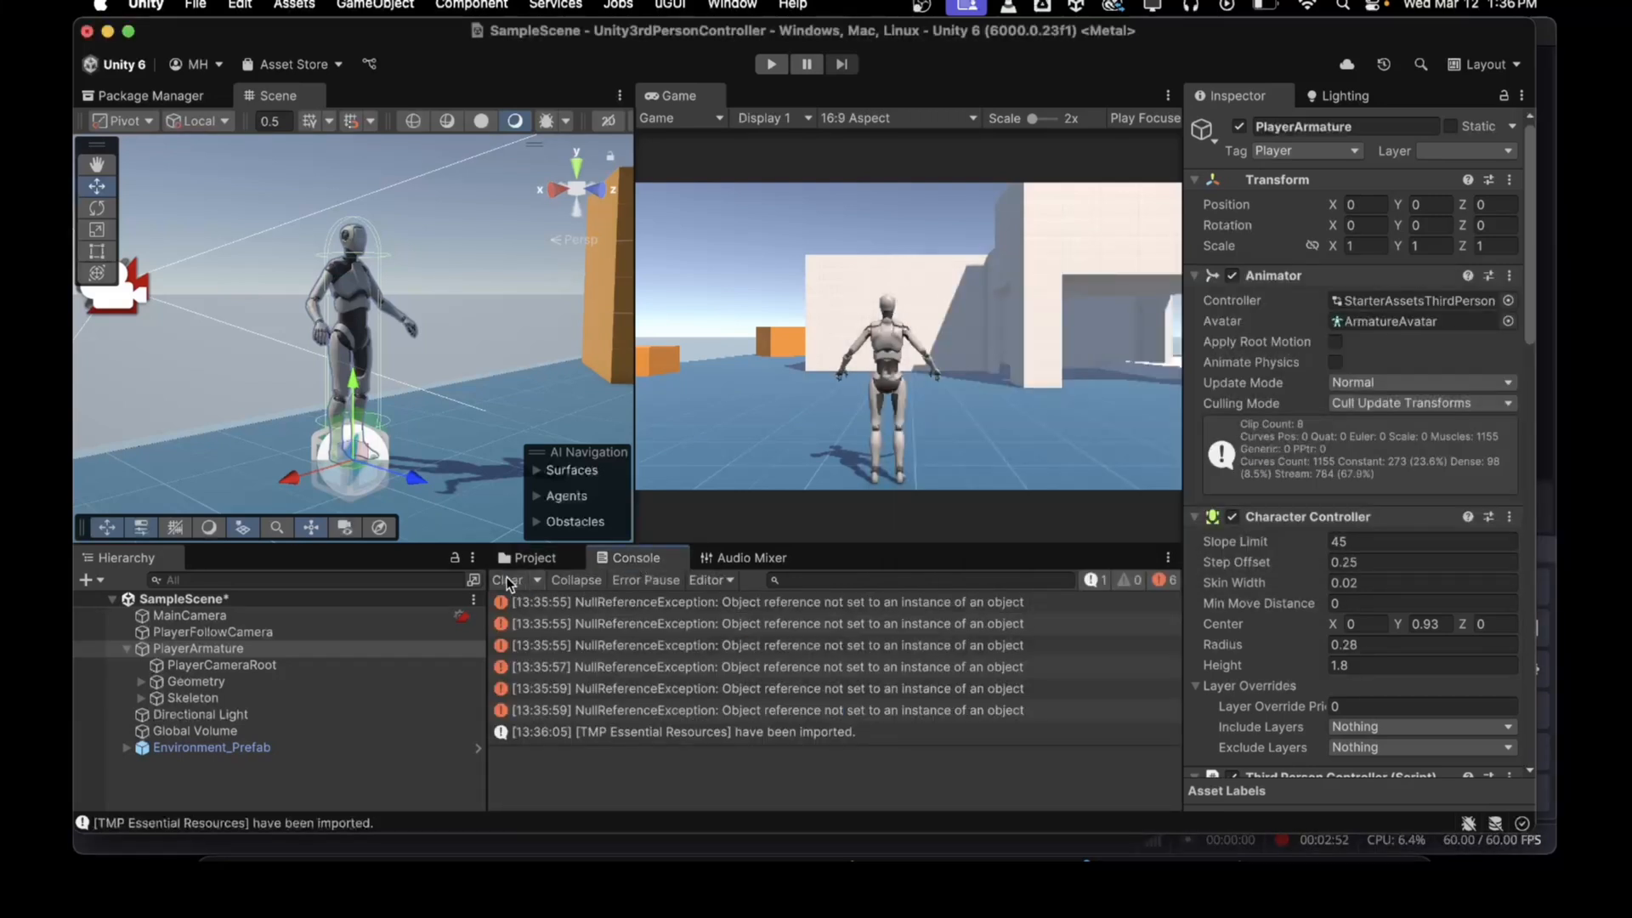
click(507, 582)
click(534, 557)
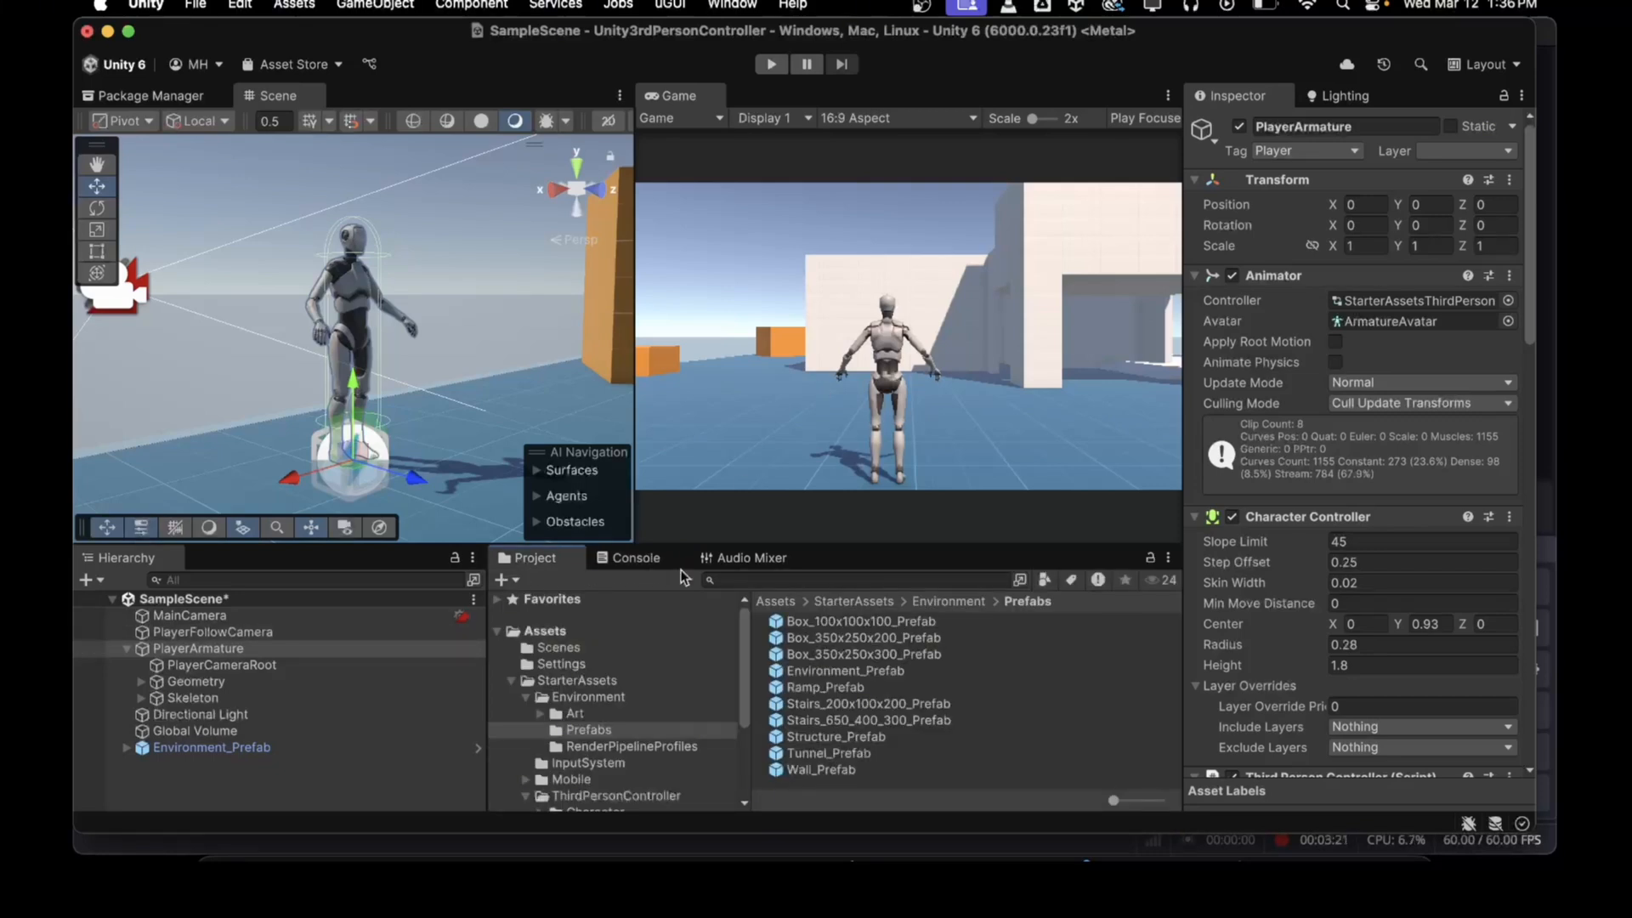
Step: Expand the Synty folder and its InterfaceSciFiSoldierHUD subfolder in the project assets
click(510, 680)
click(544, 697)
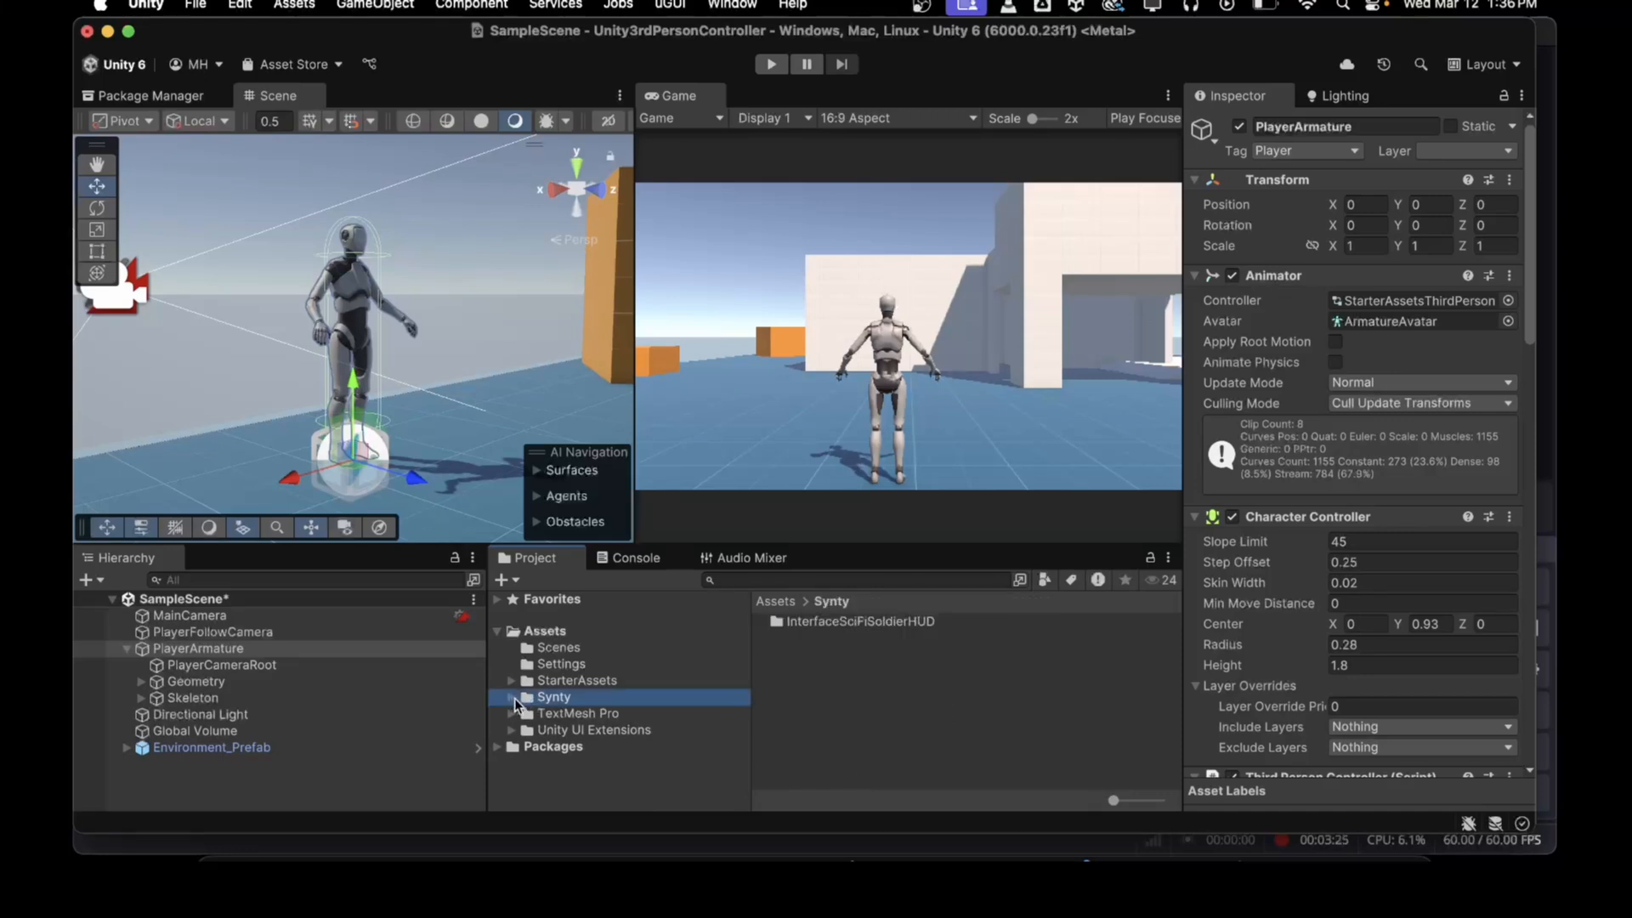
click(508, 697)
click(525, 713)
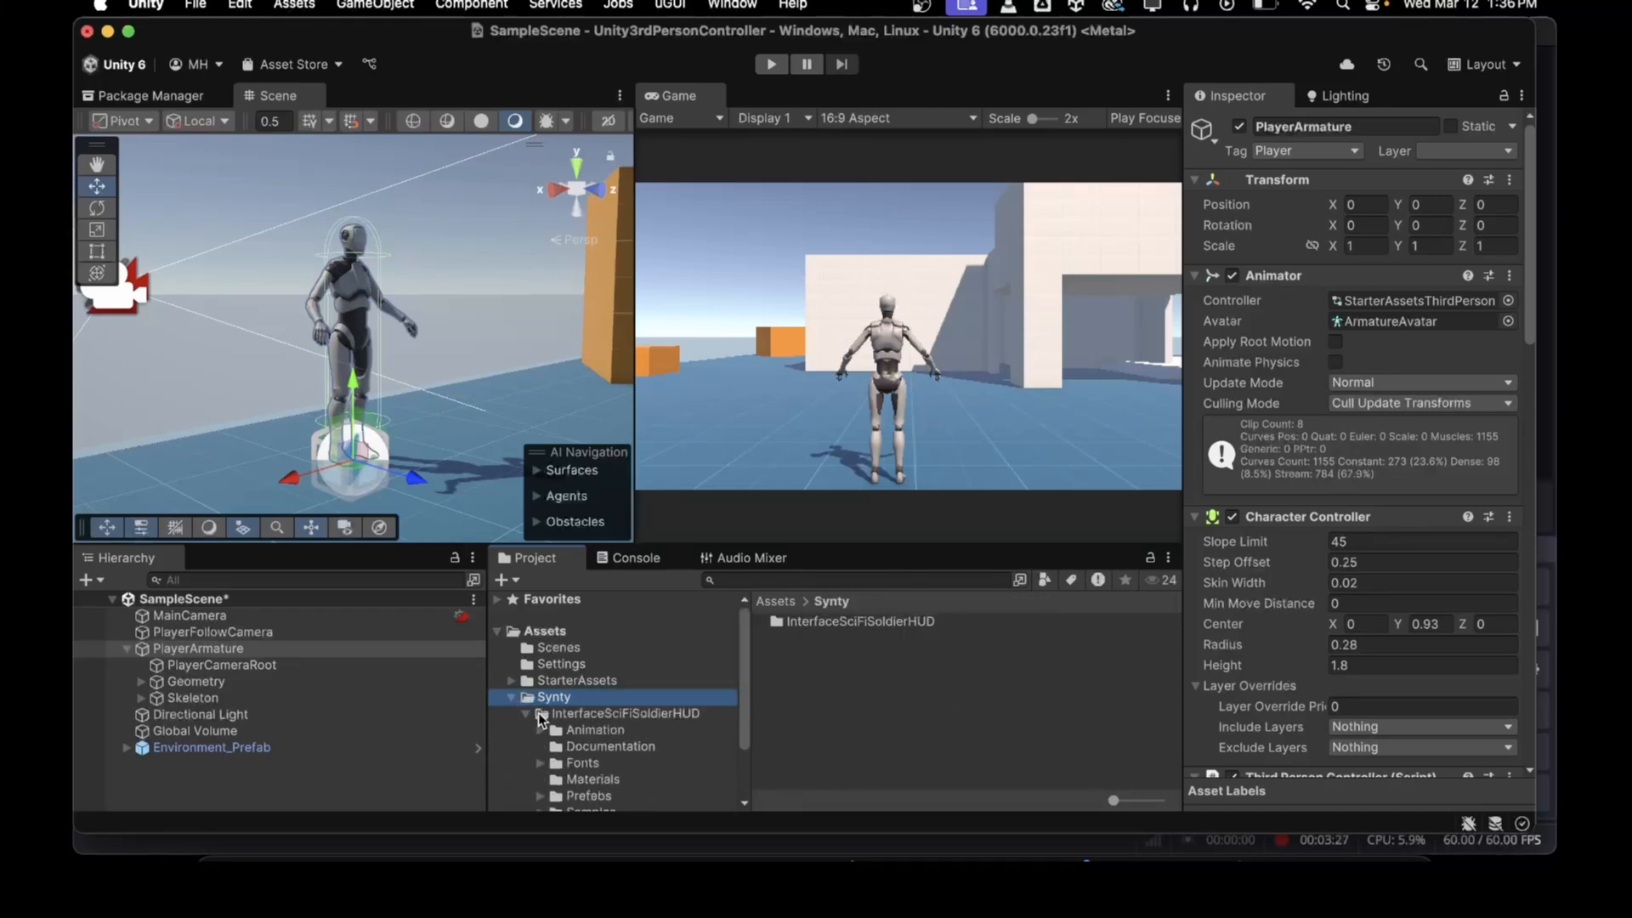
scroll(604, 718, down, 2)
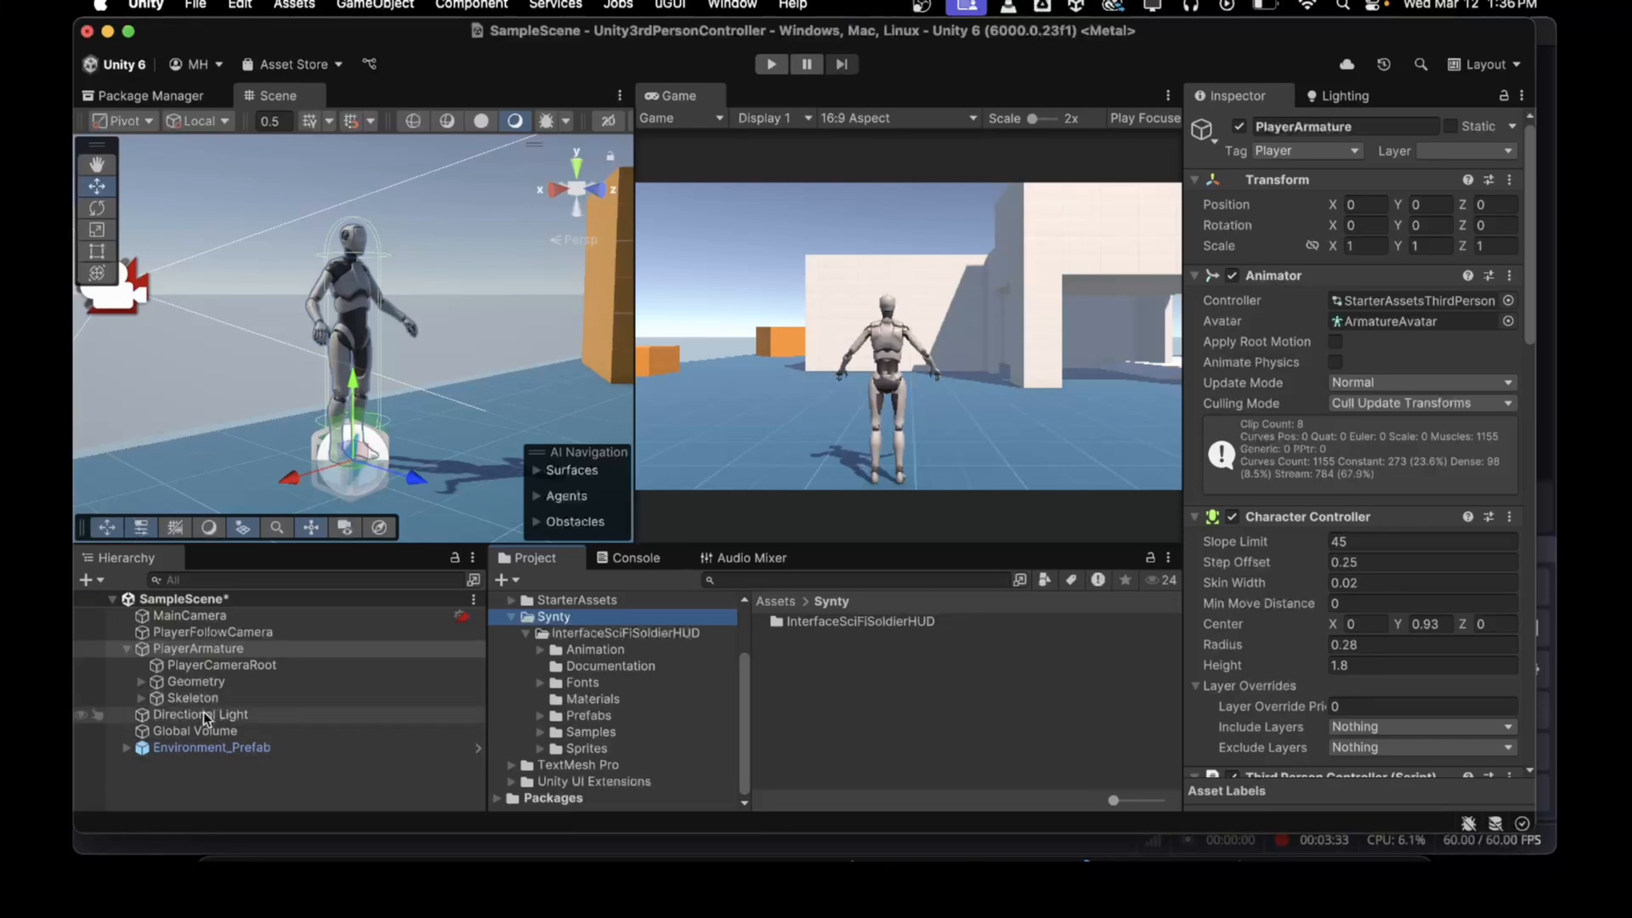
Step: Create a new UI Canvas in the scene hierarchy
click(182, 598)
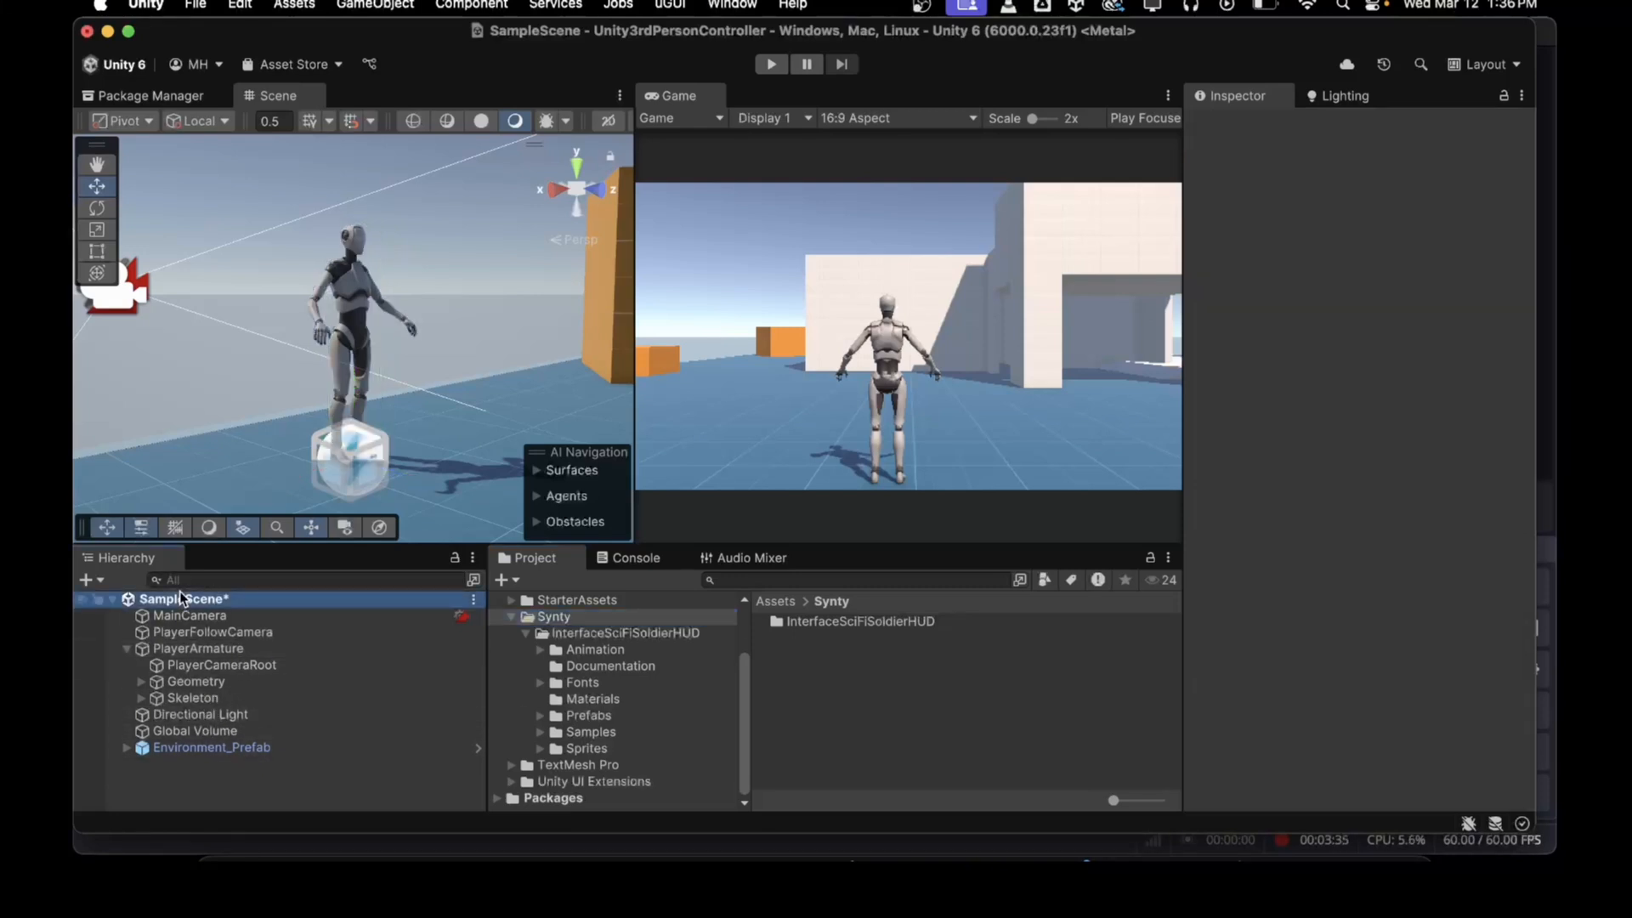
click(85, 580)
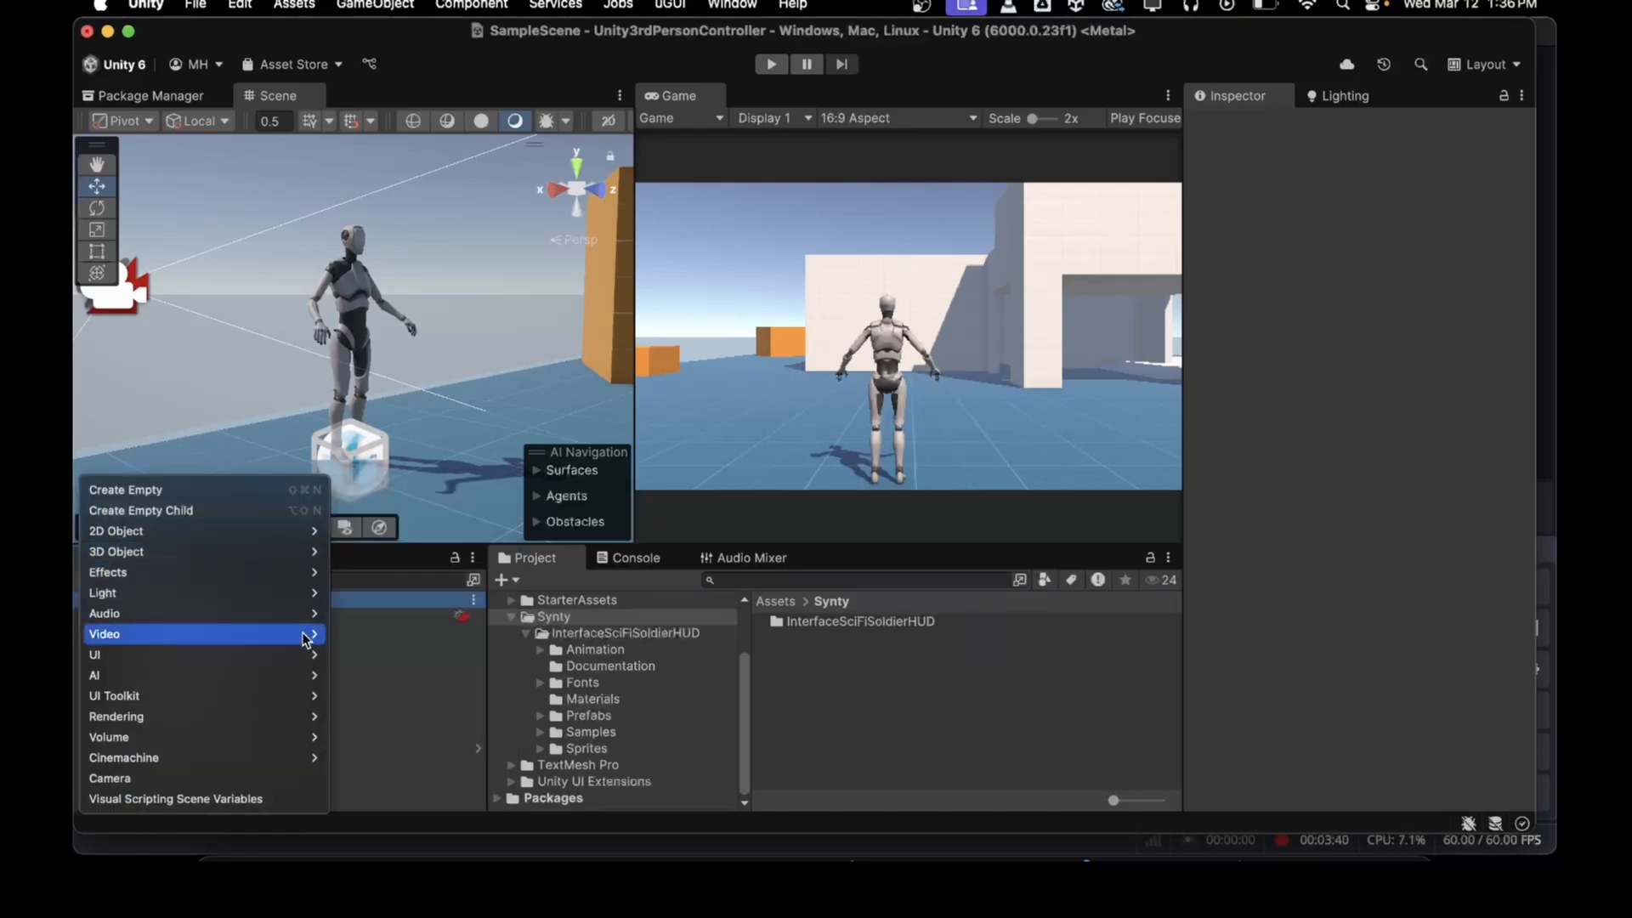
mouse_move(247, 654)
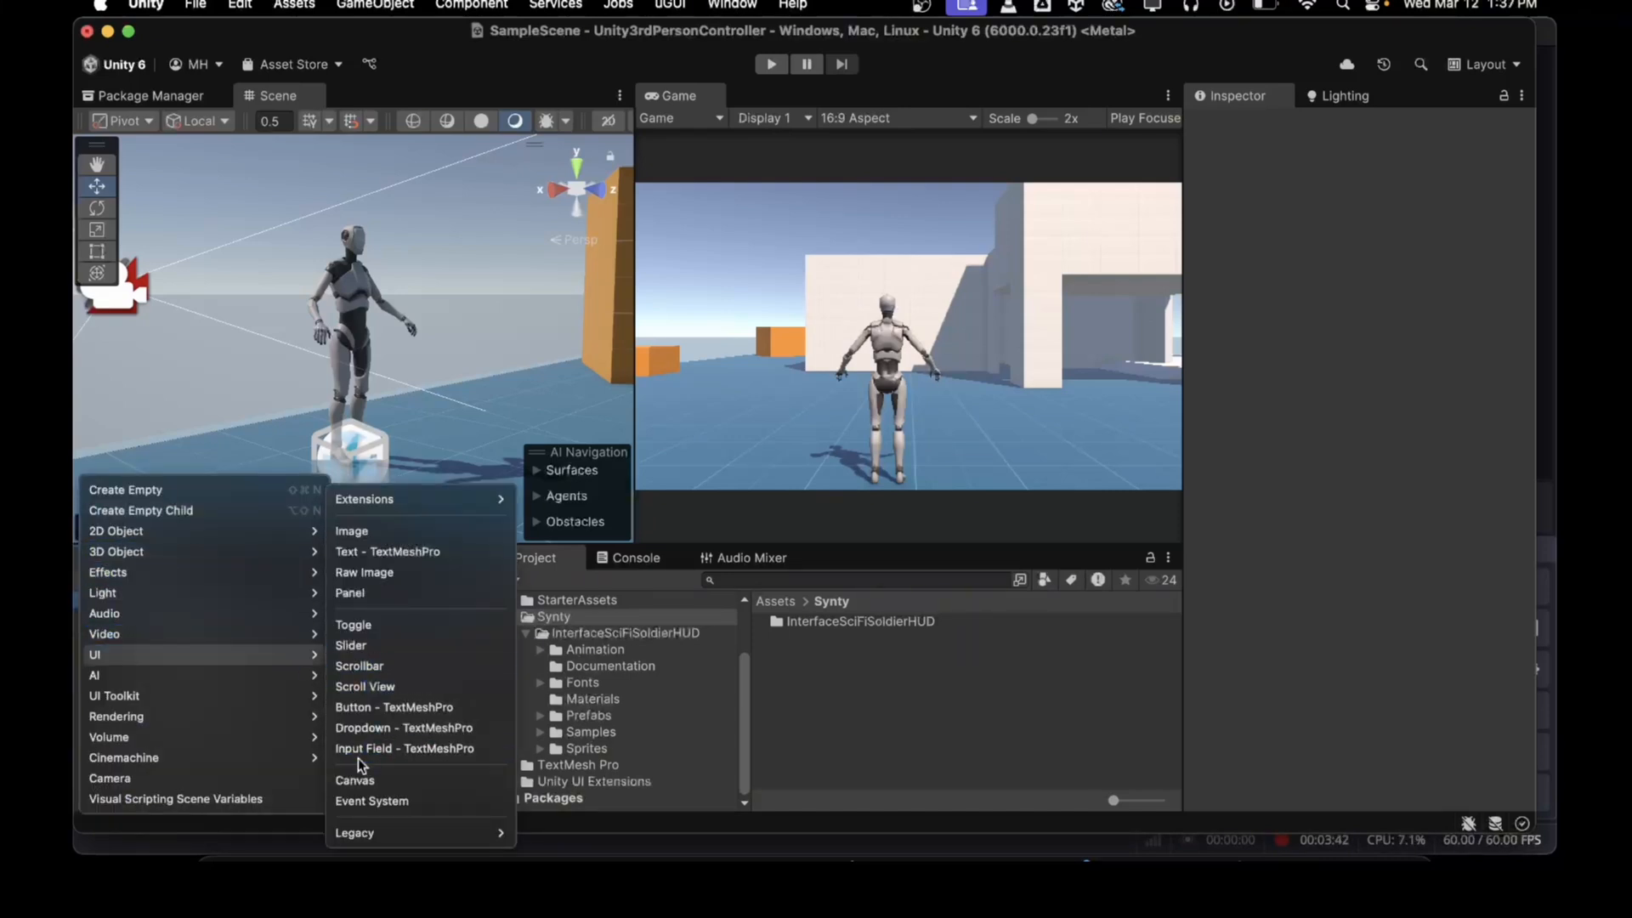
click(362, 780)
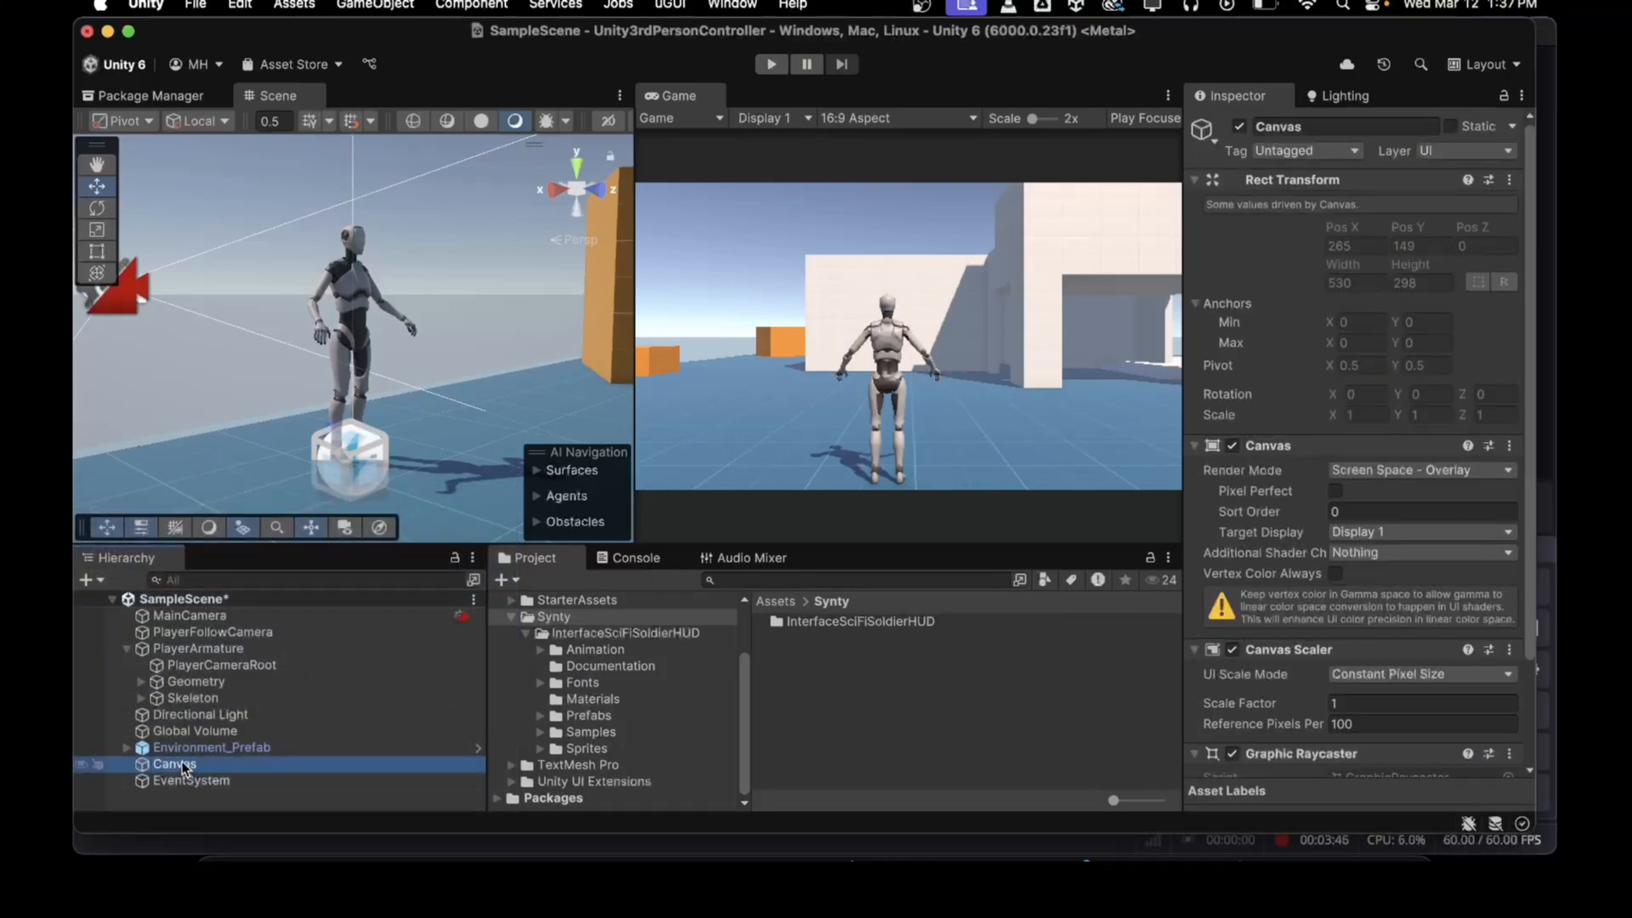
Step: Rename the new canvas to ScreenSpaceUI
click(183, 764)
text(ScreenS)
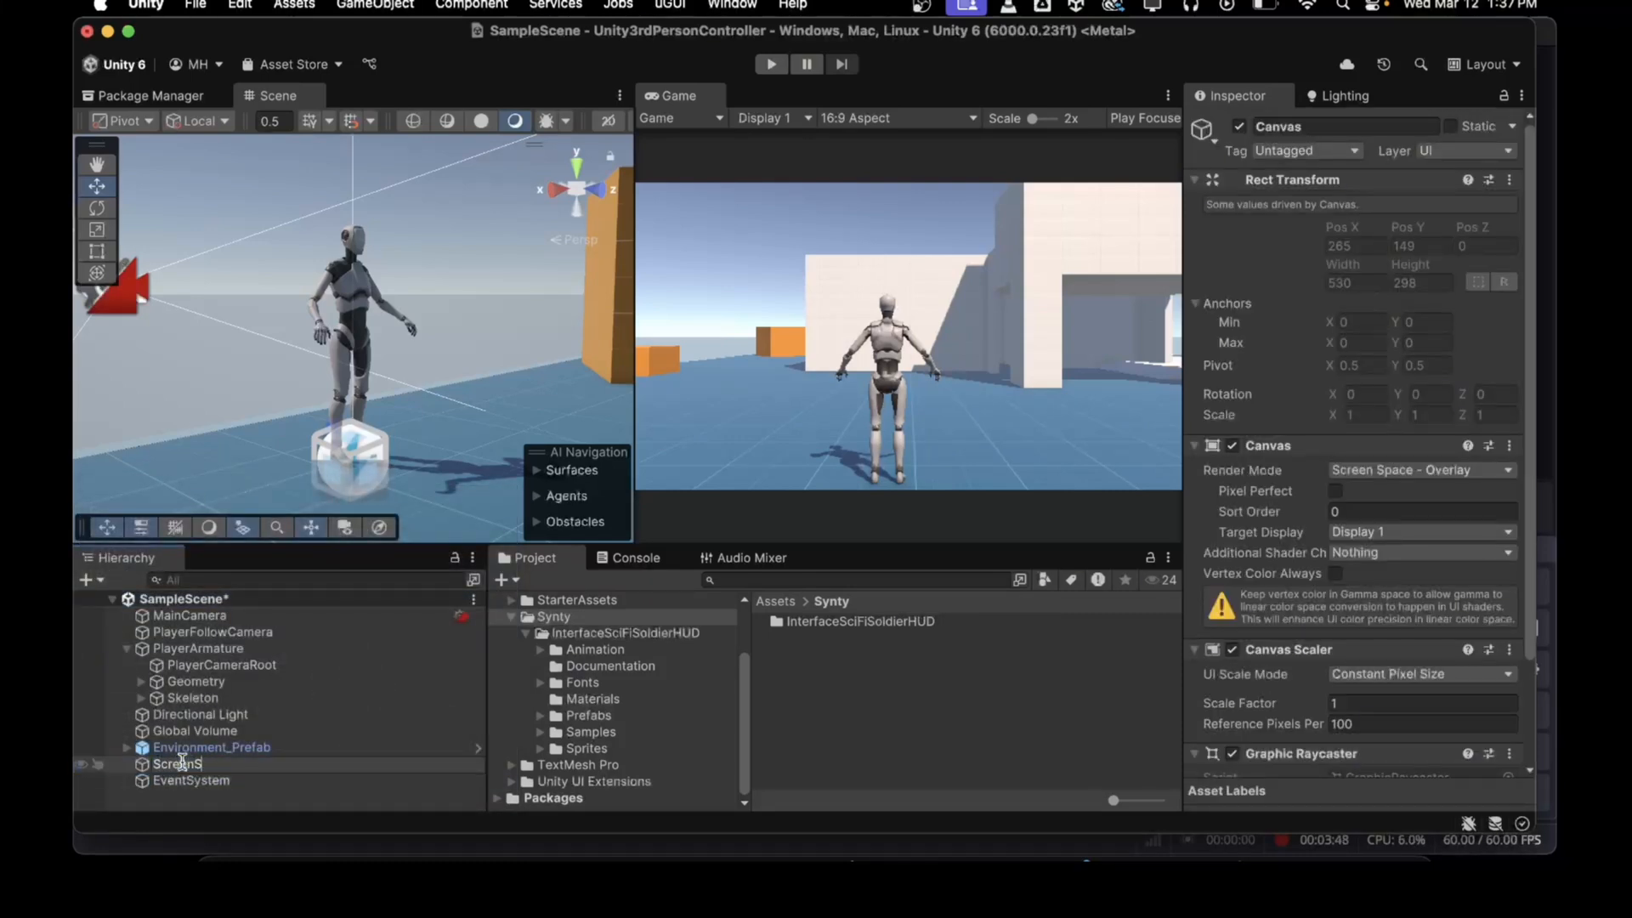
text(paceUI)
key(Return)
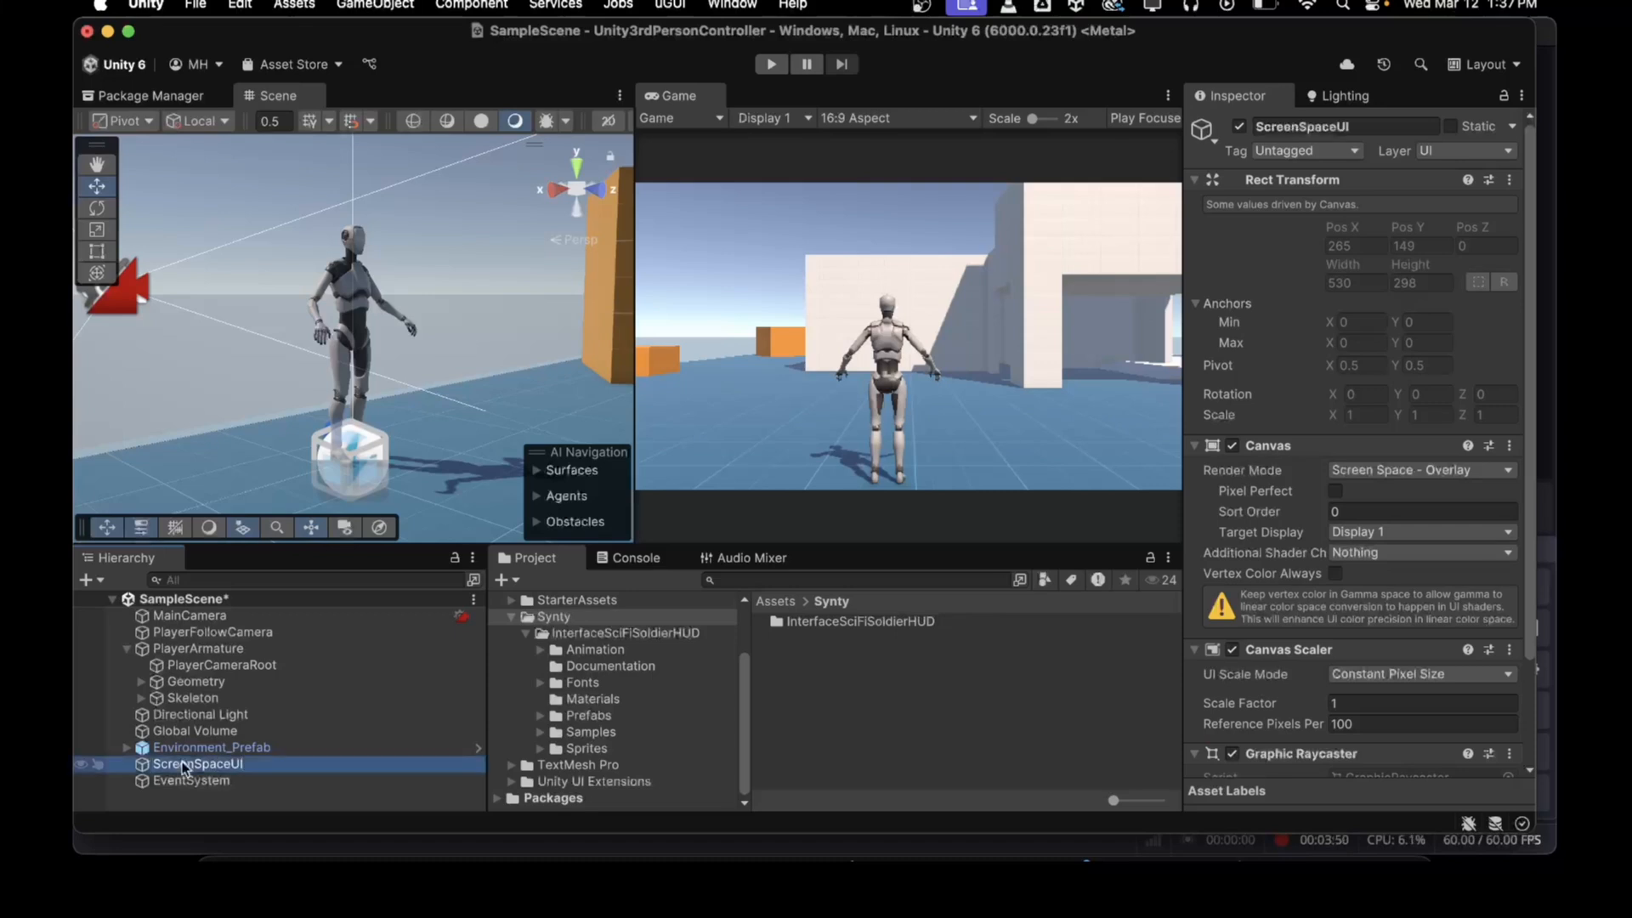
click(1179, 391)
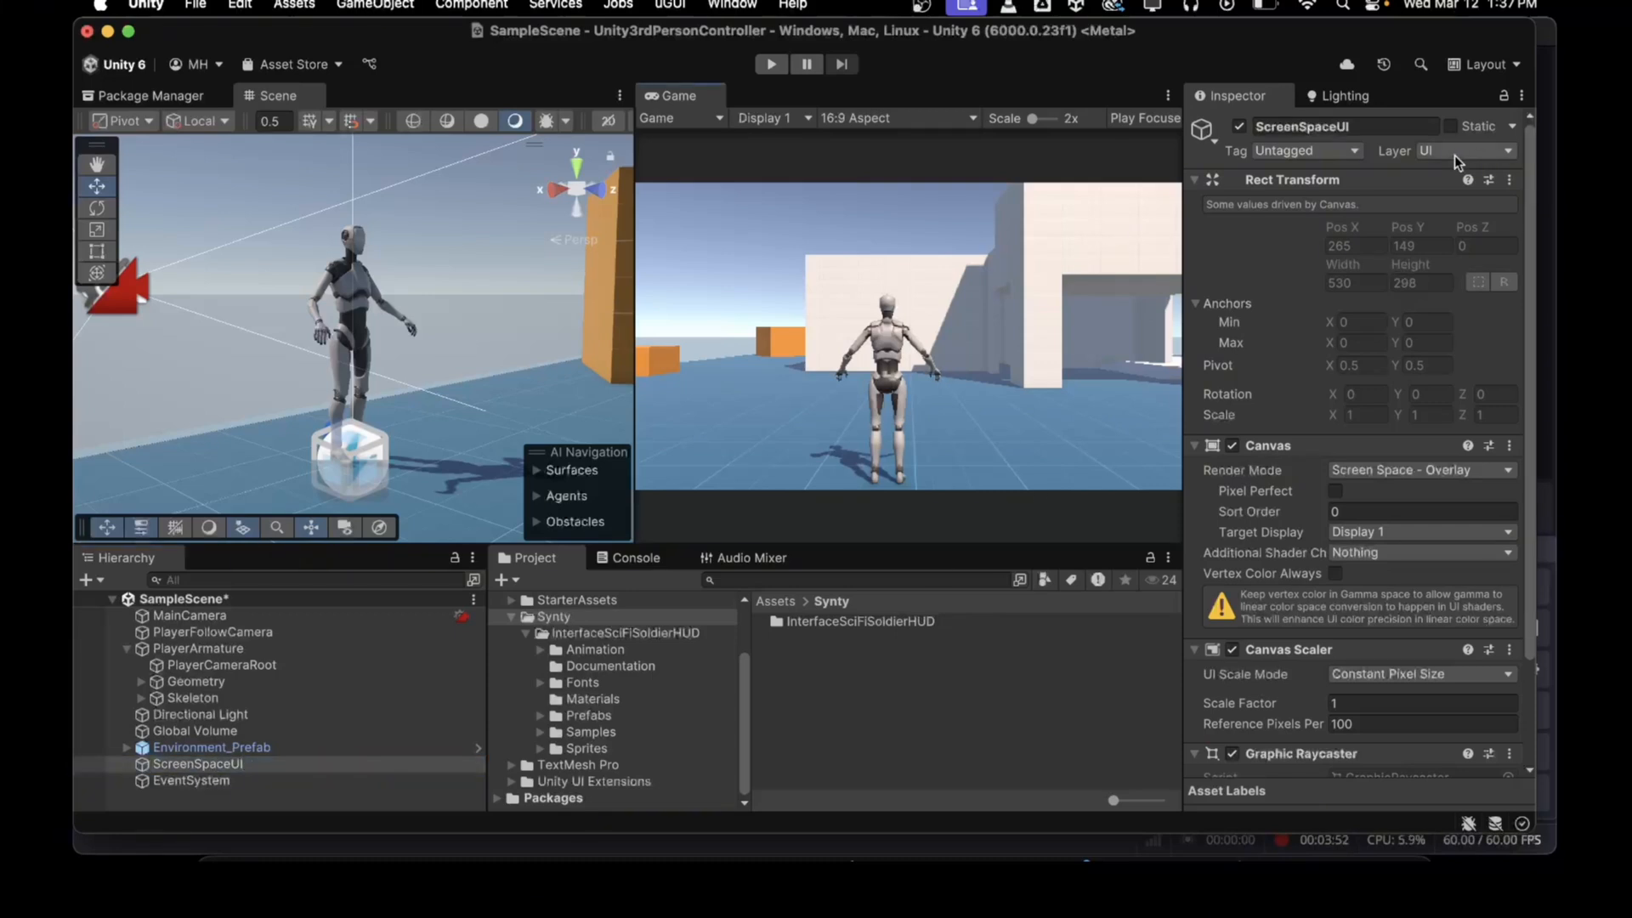
click(231, 766)
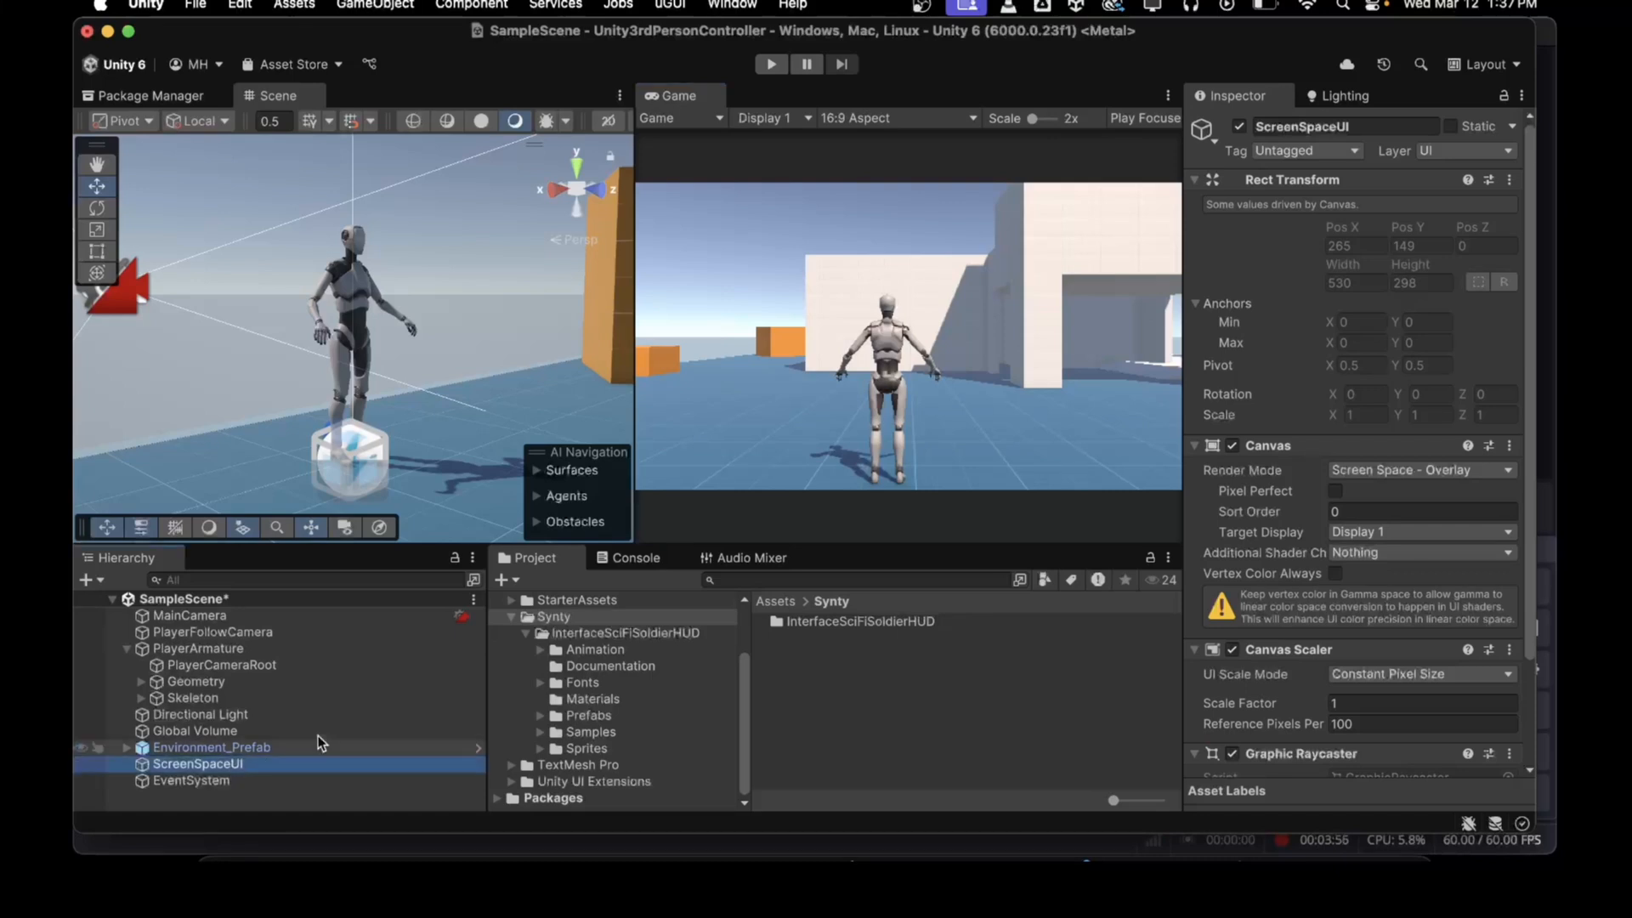
Step: Add the HUD_SciFi_Health_CurrentWeapon_Bracket01 prefab from Prefabs > Player_Health_Equipment as a child of ScreenSpaceUI
click(554, 713)
click(541, 718)
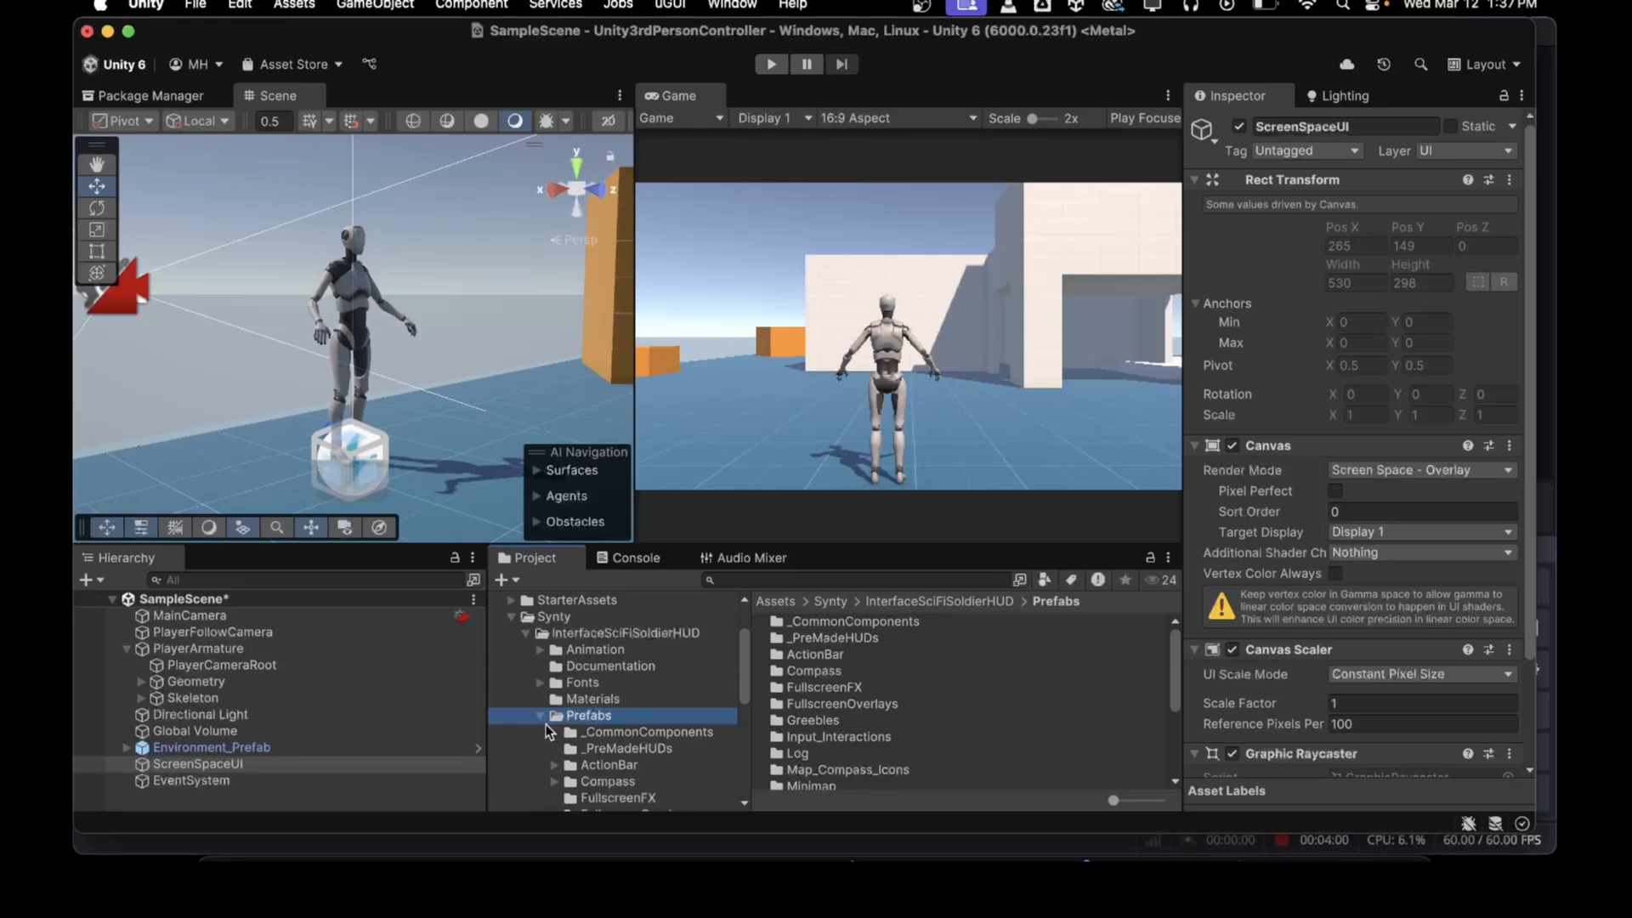
scroll(558, 748, down, 5)
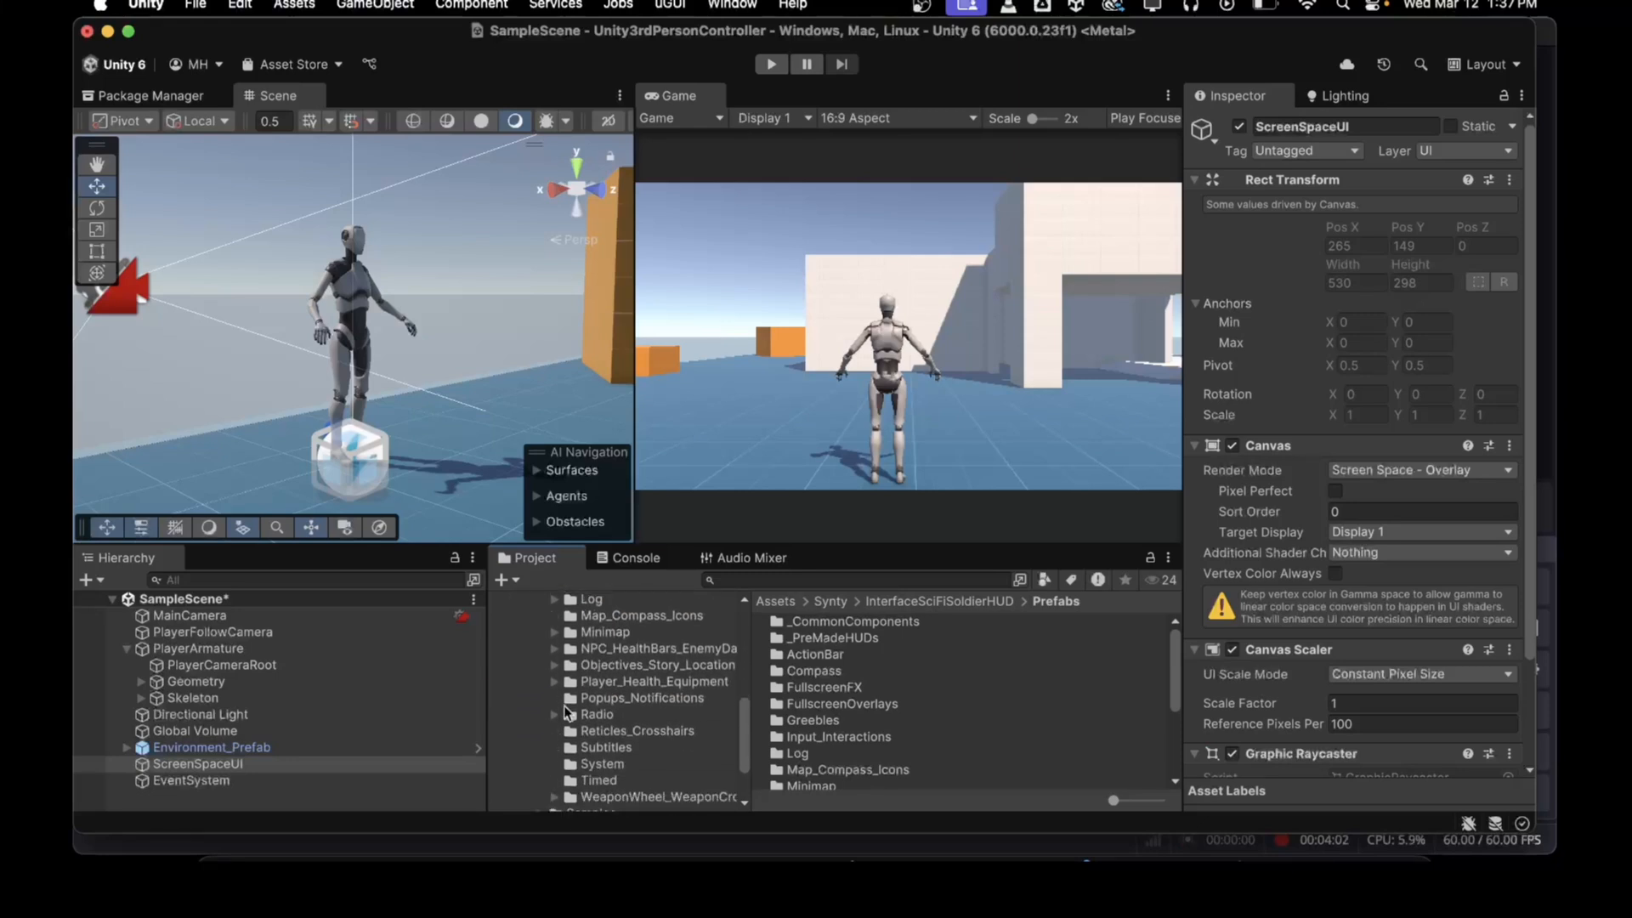
click(552, 681)
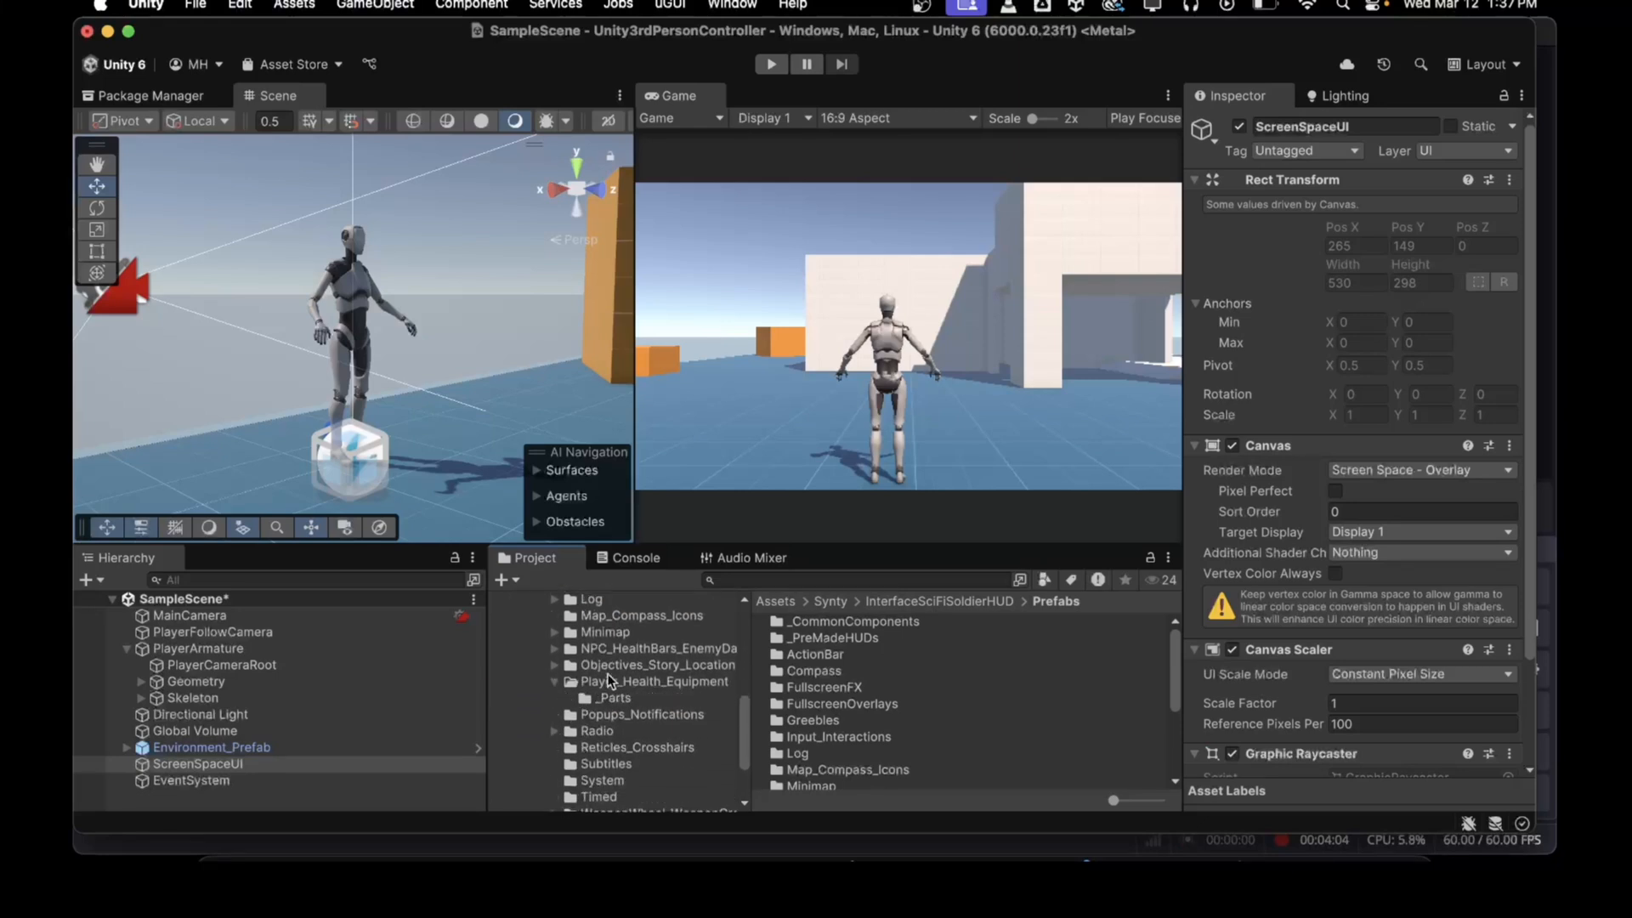
click(608, 684)
scroll(858, 675, down, 5)
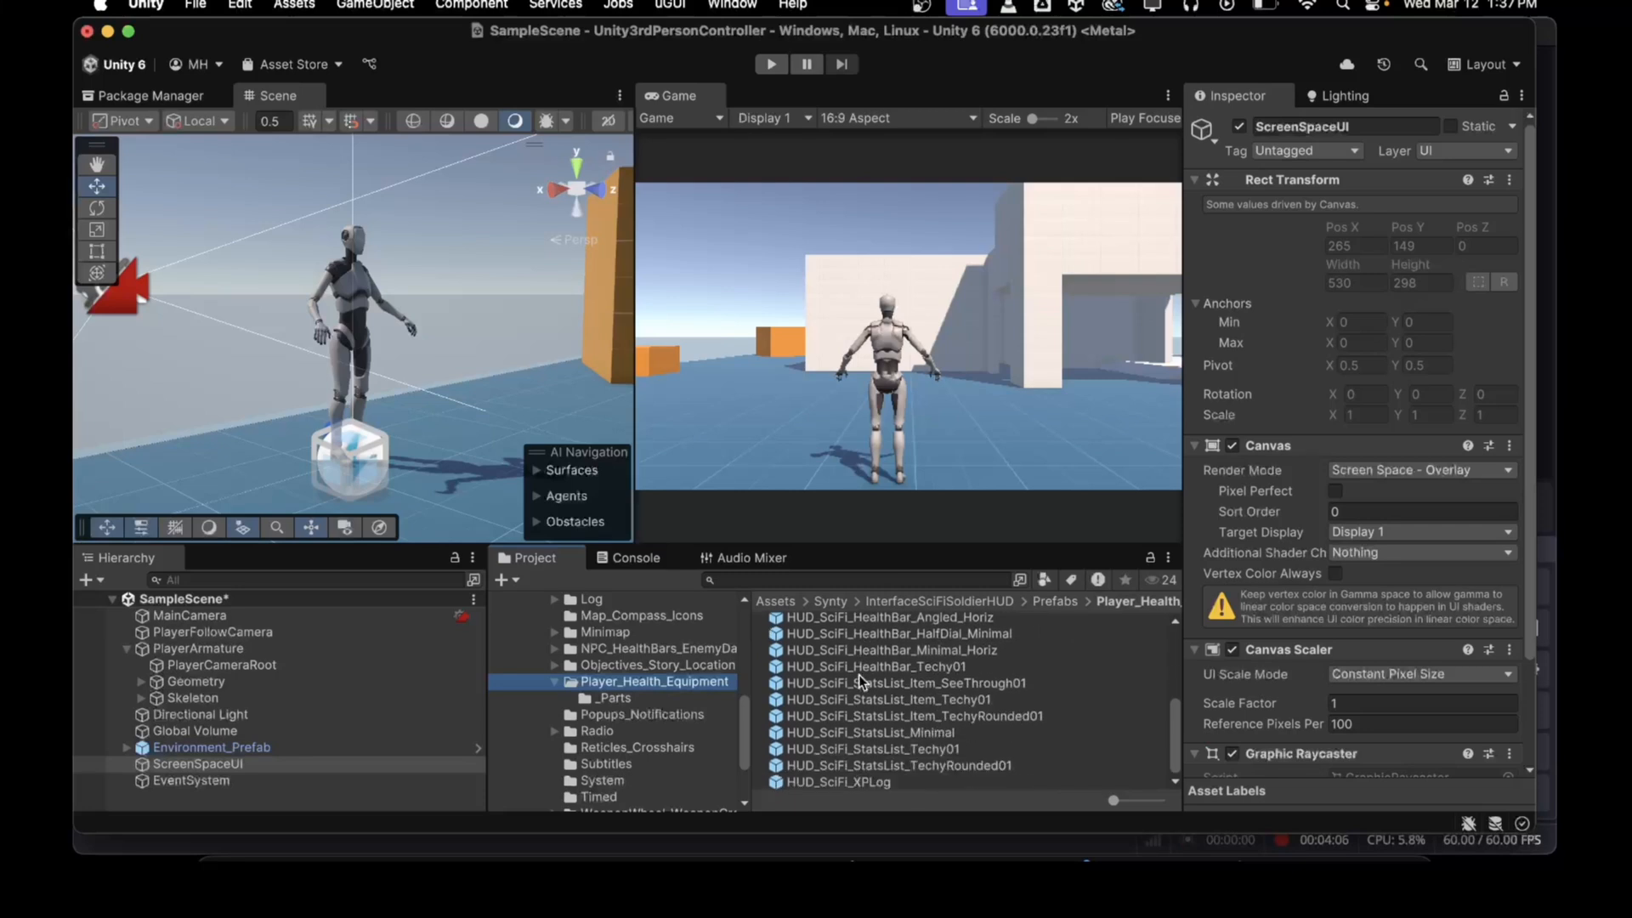
scroll(848, 693, up, 2)
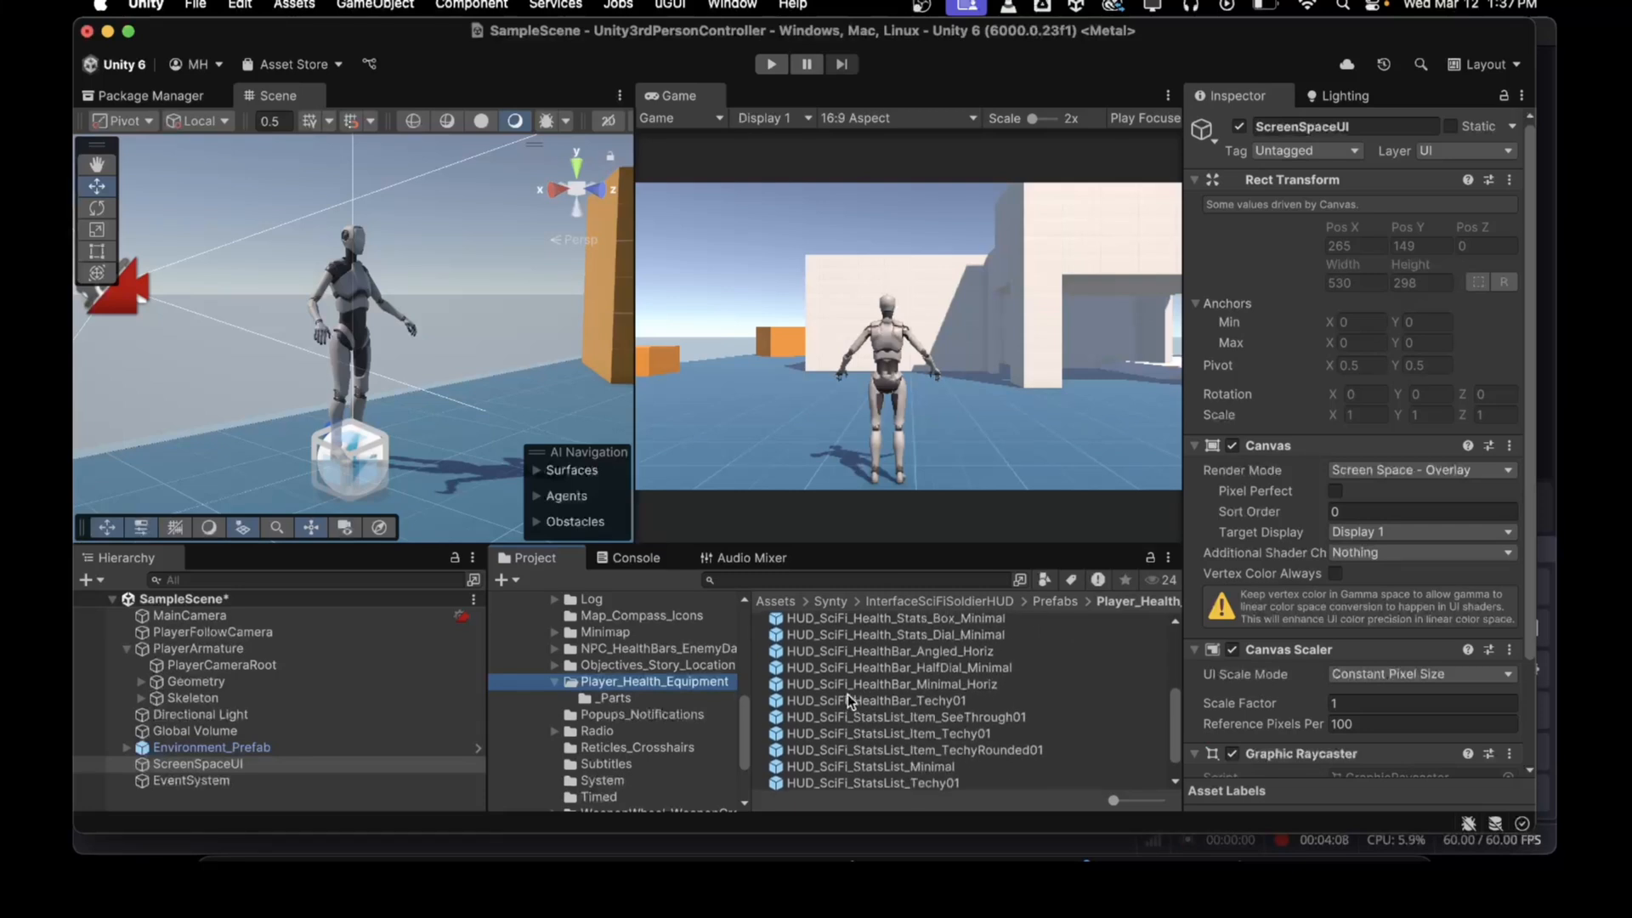
scroll(860, 670, up, 3)
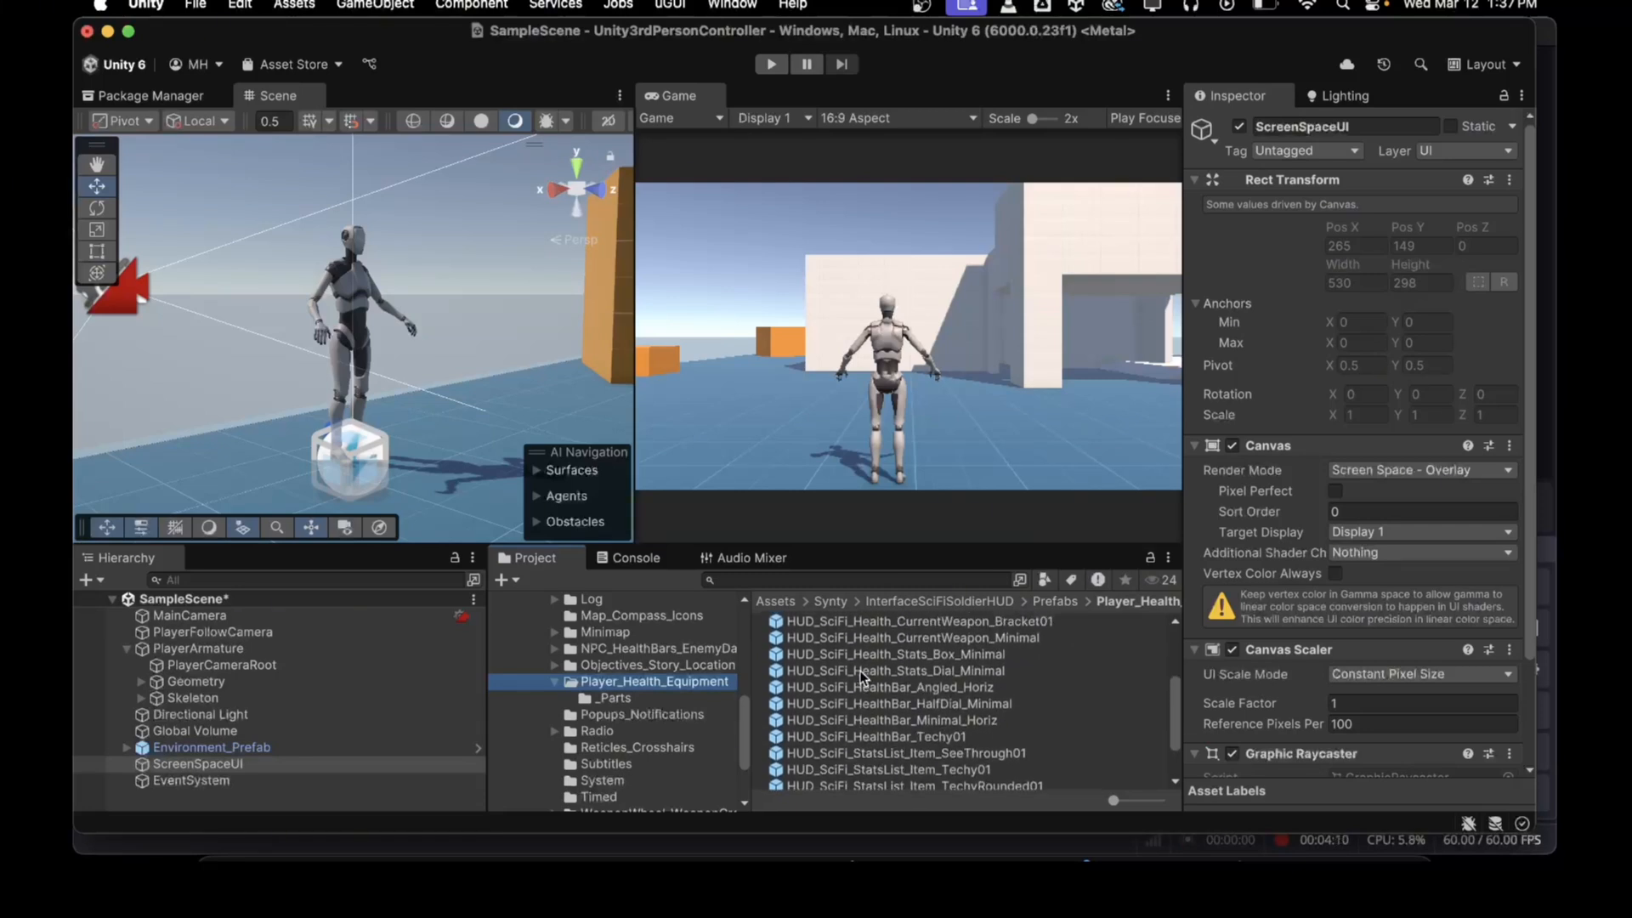
scroll(860, 675, up, 1)
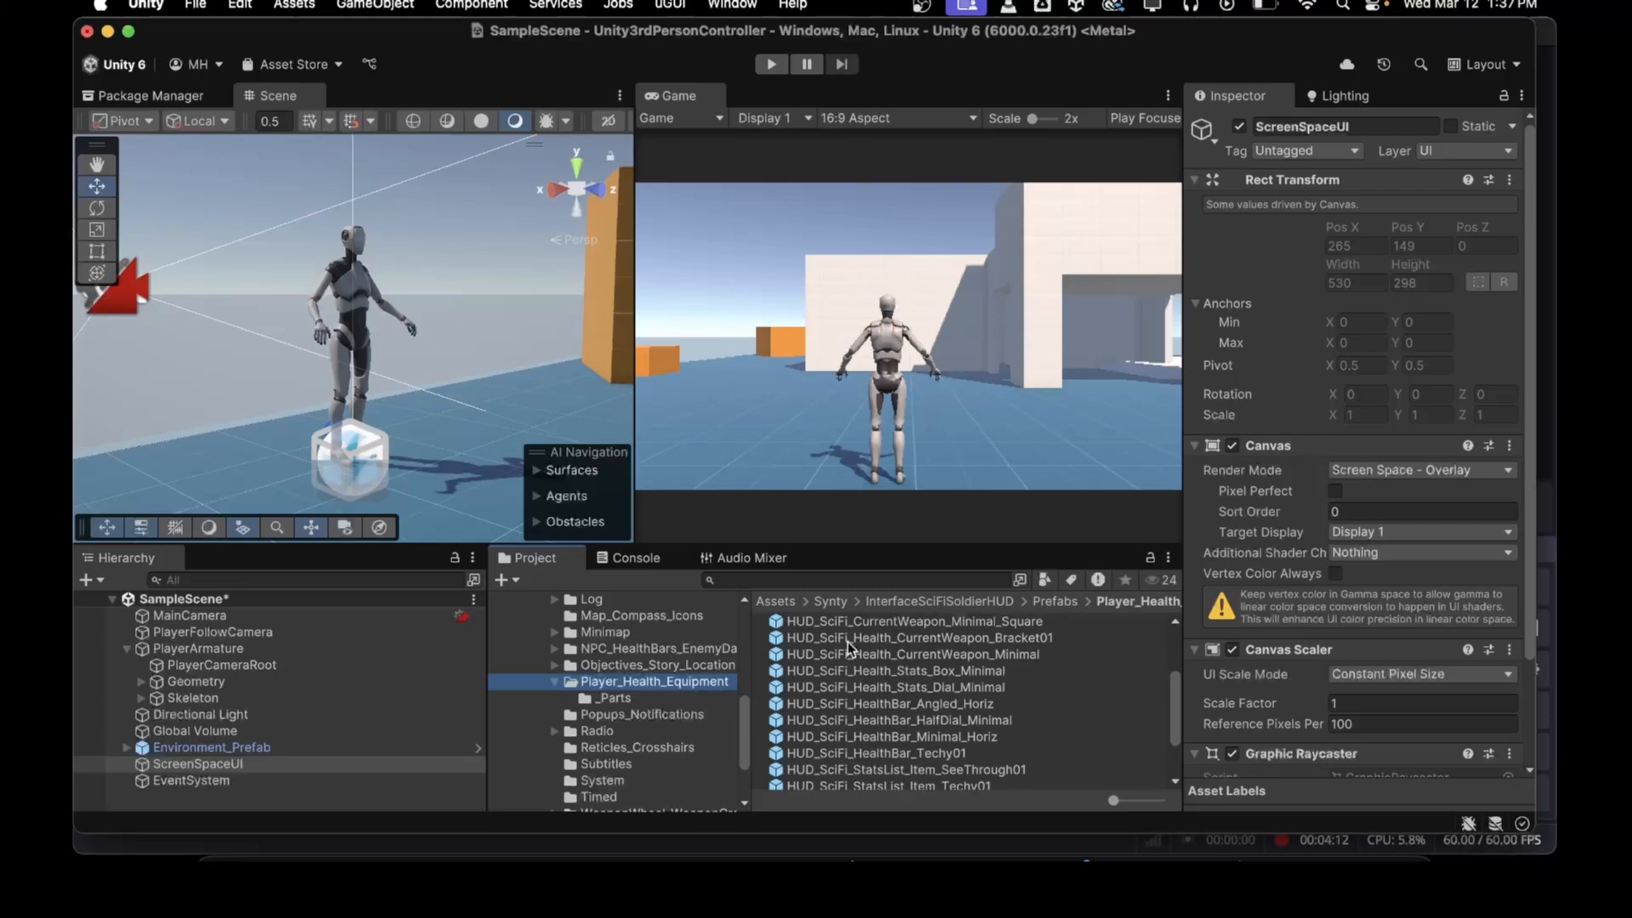
drag(848, 639, 365, 766)
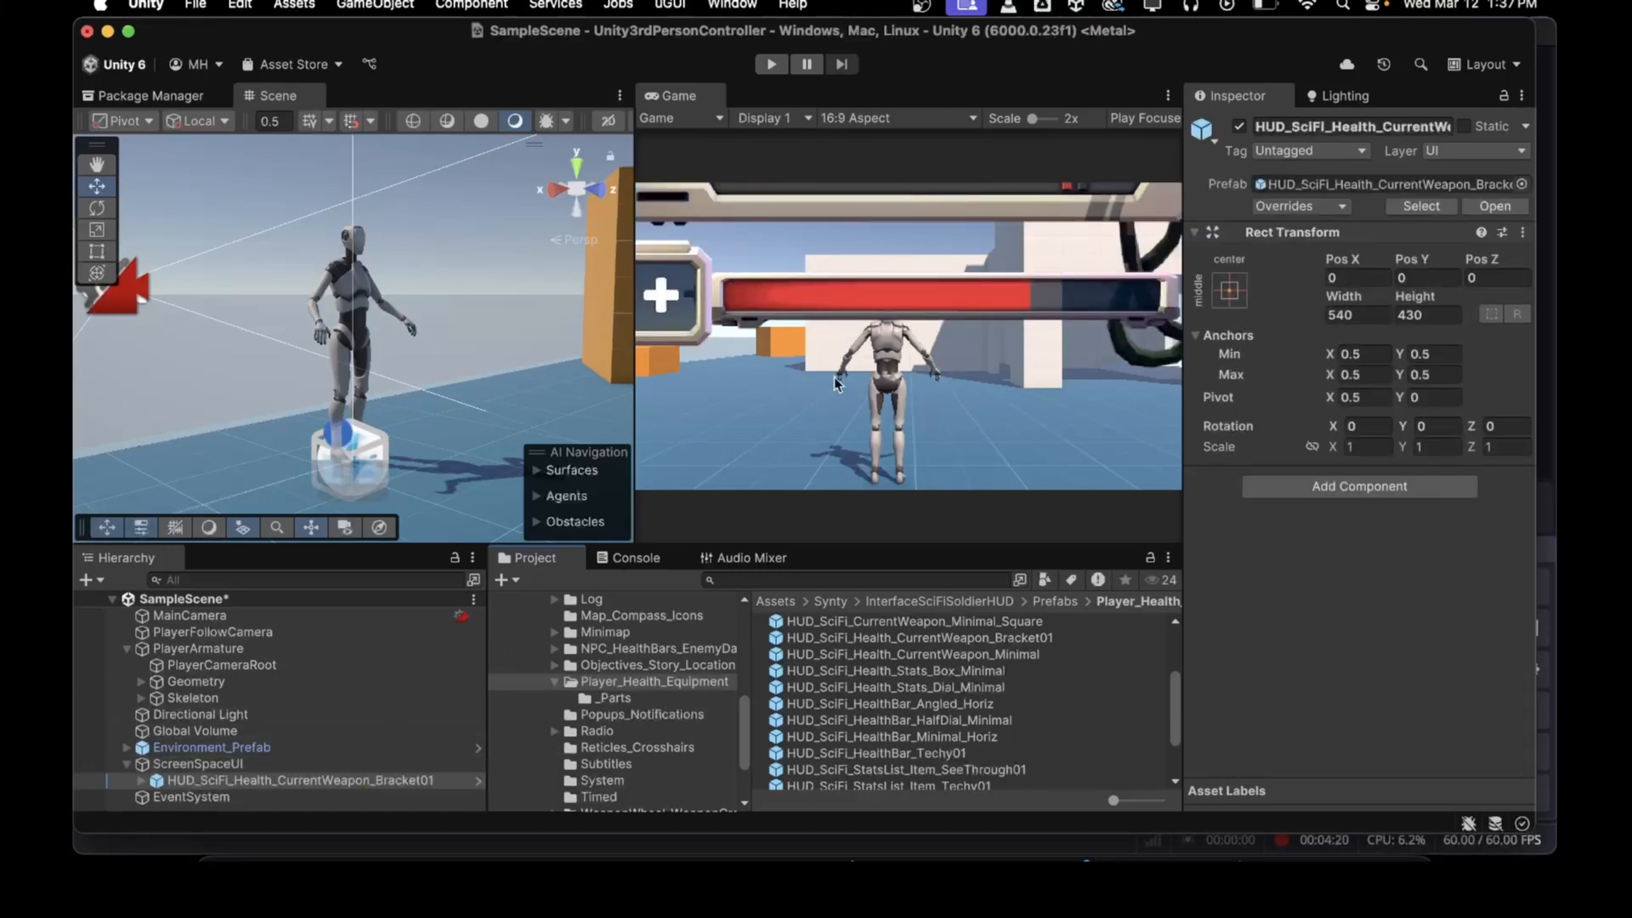
Step: Set the ScreenSpaceUI Canvas Scaler's UI Scale Mode to Scale With Screen Size
scroll(443, 359, down, 3)
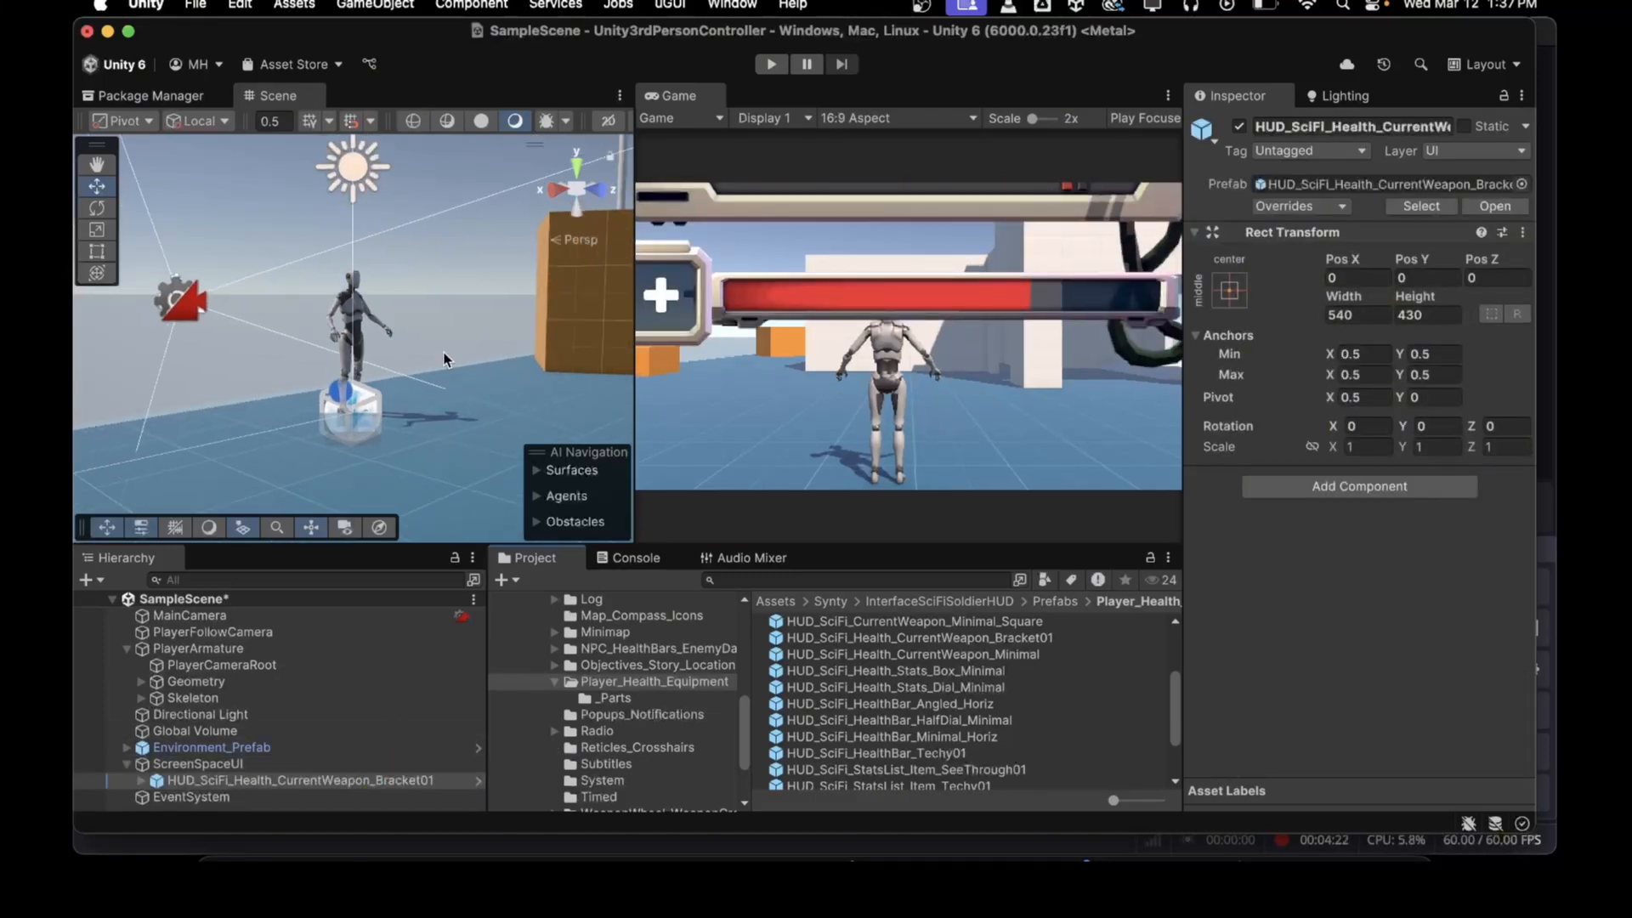
click(193, 764)
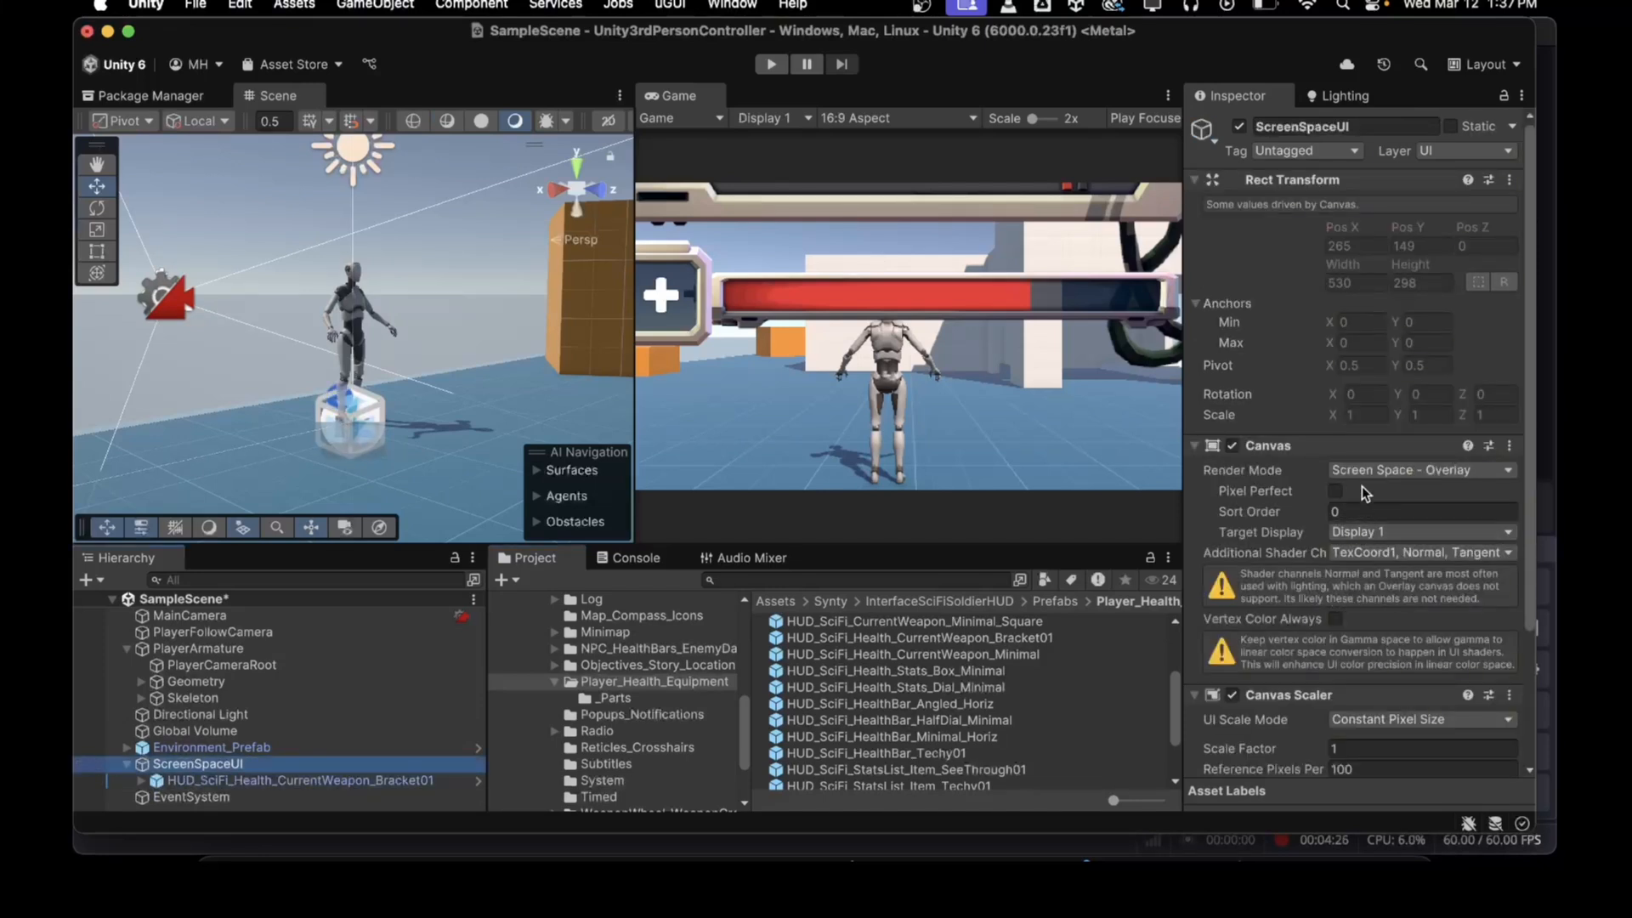
click(1369, 718)
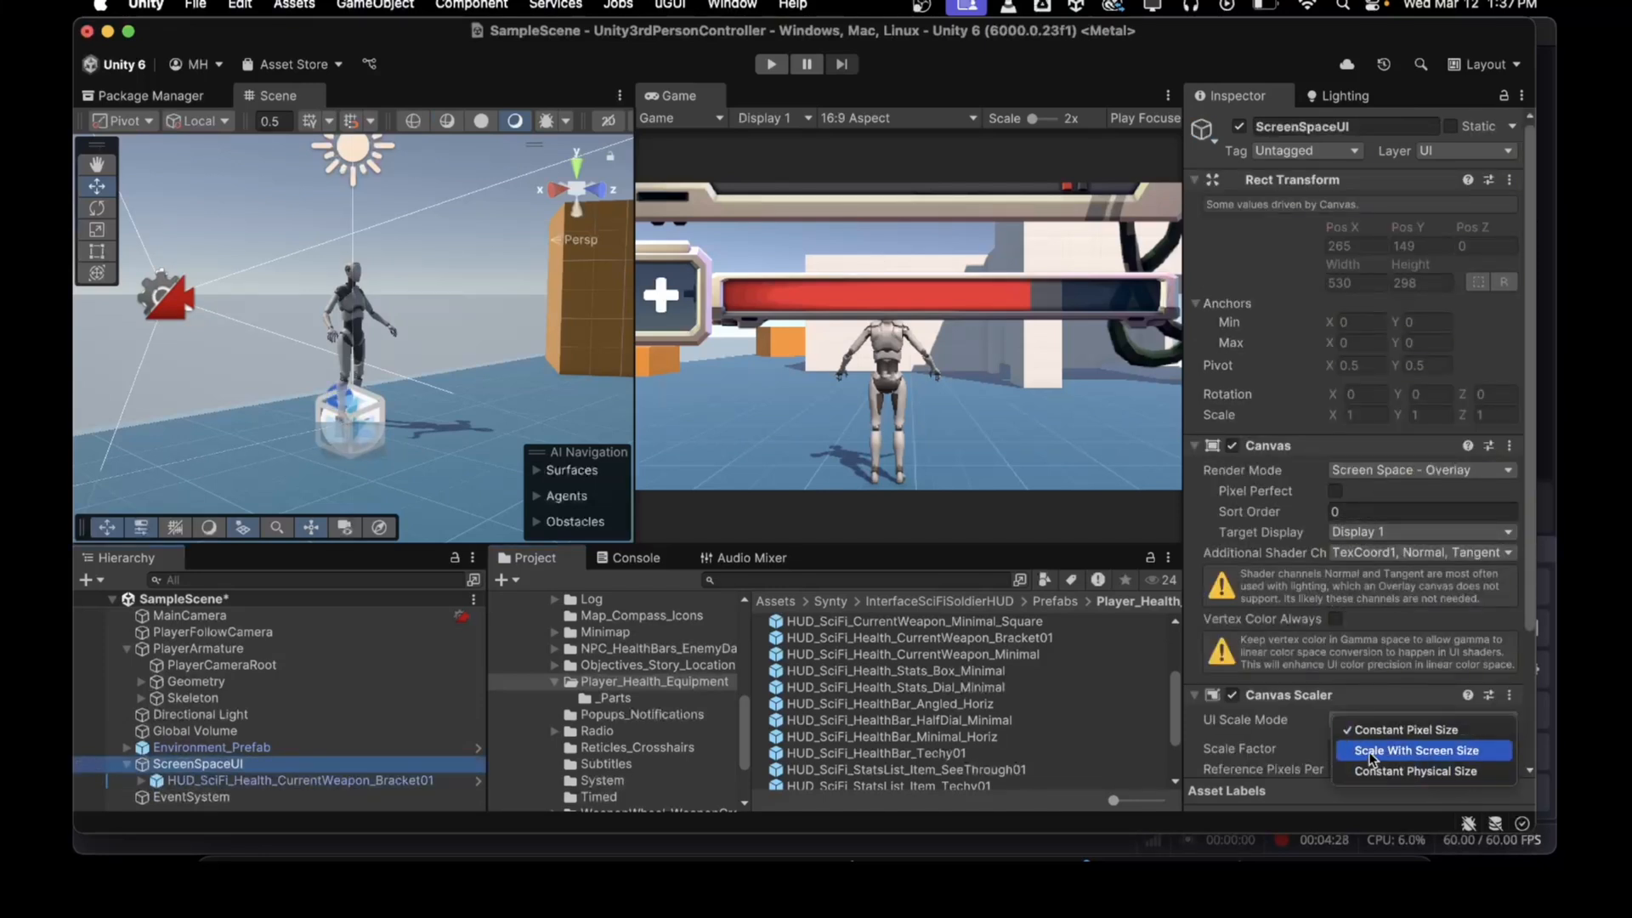
click(1368, 751)
scroll(1360, 666, down, 3)
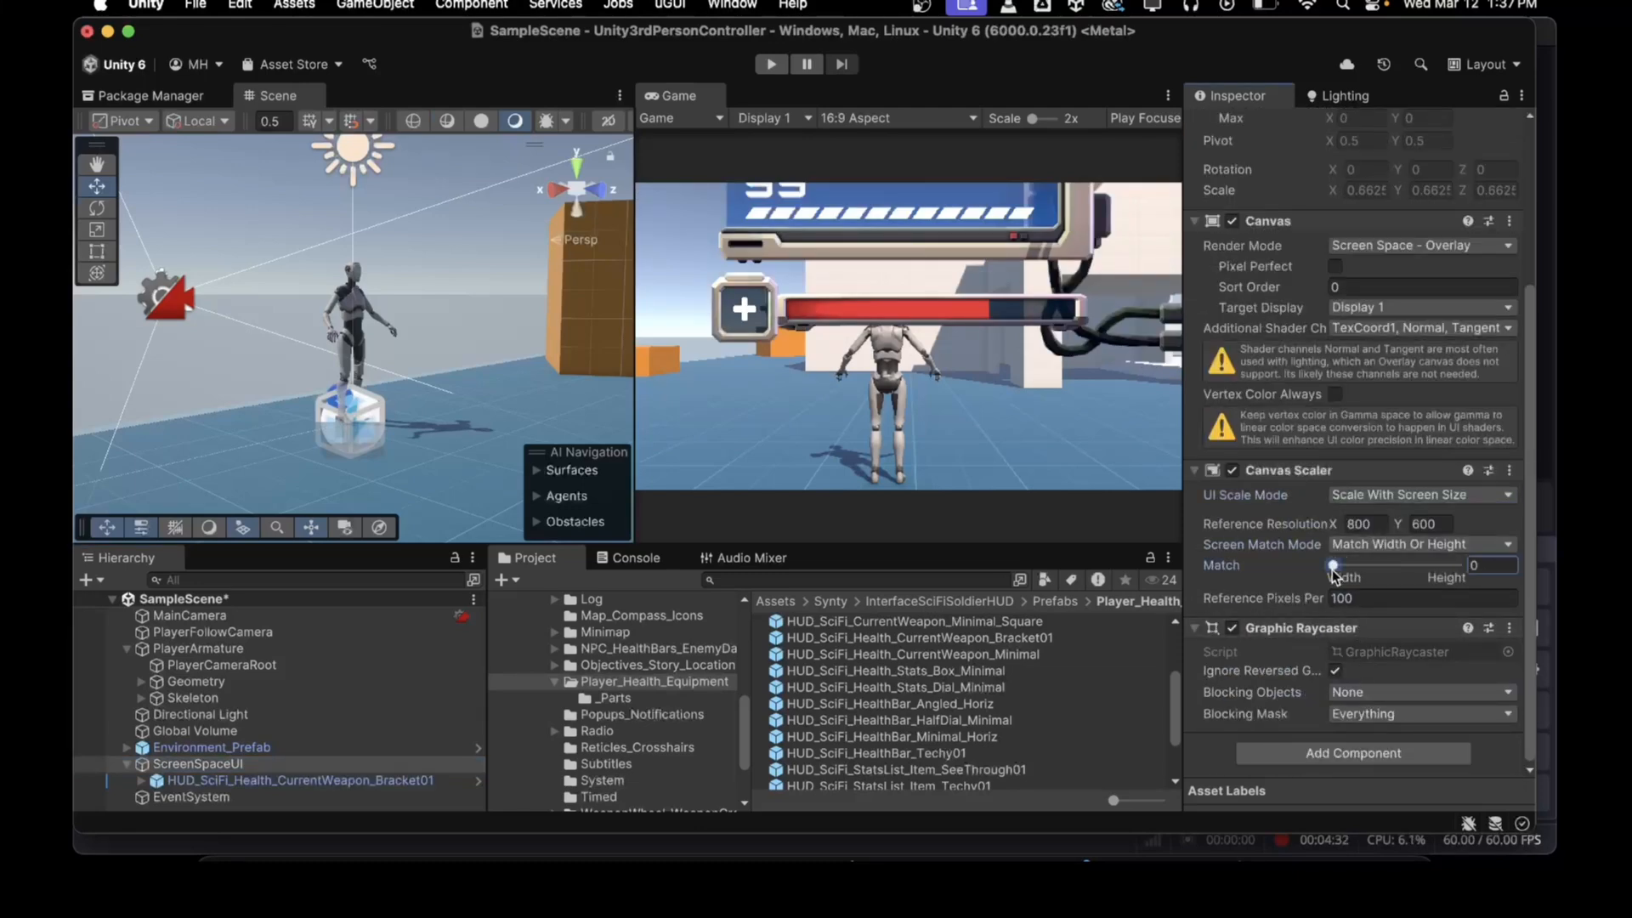
Step: Set the Canvas Scaler's Match slider to 1 (Height) and its reference resolution to 3840 x 2160
drag(1333, 567, 1457, 565)
click(1365, 525)
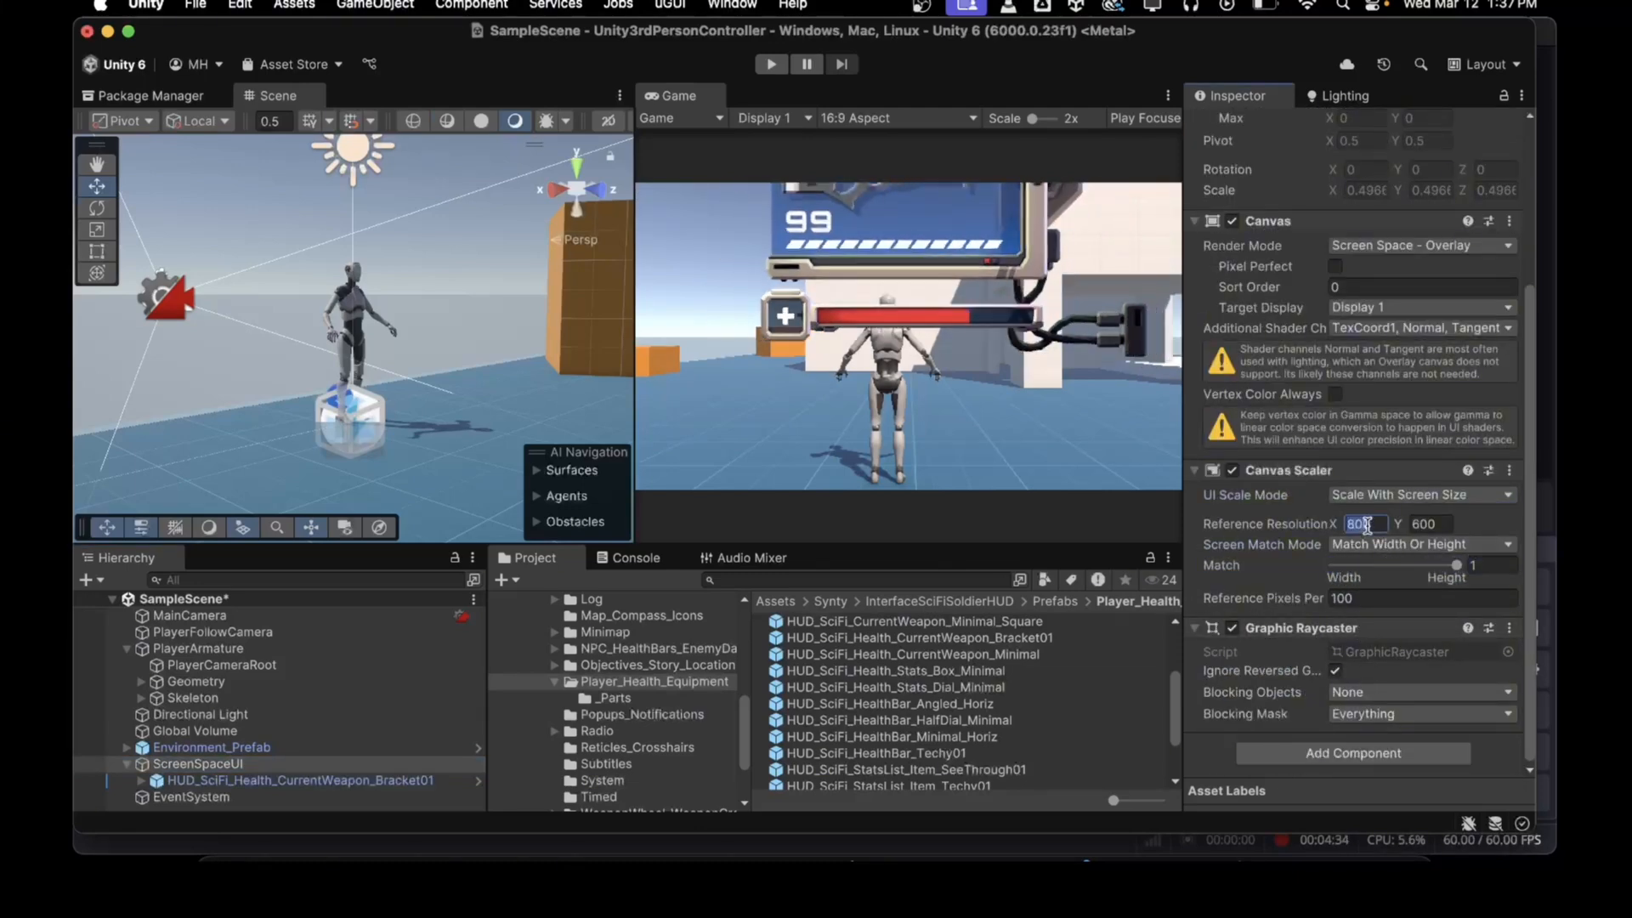
text(1920)
key(Tab)
text(1080)
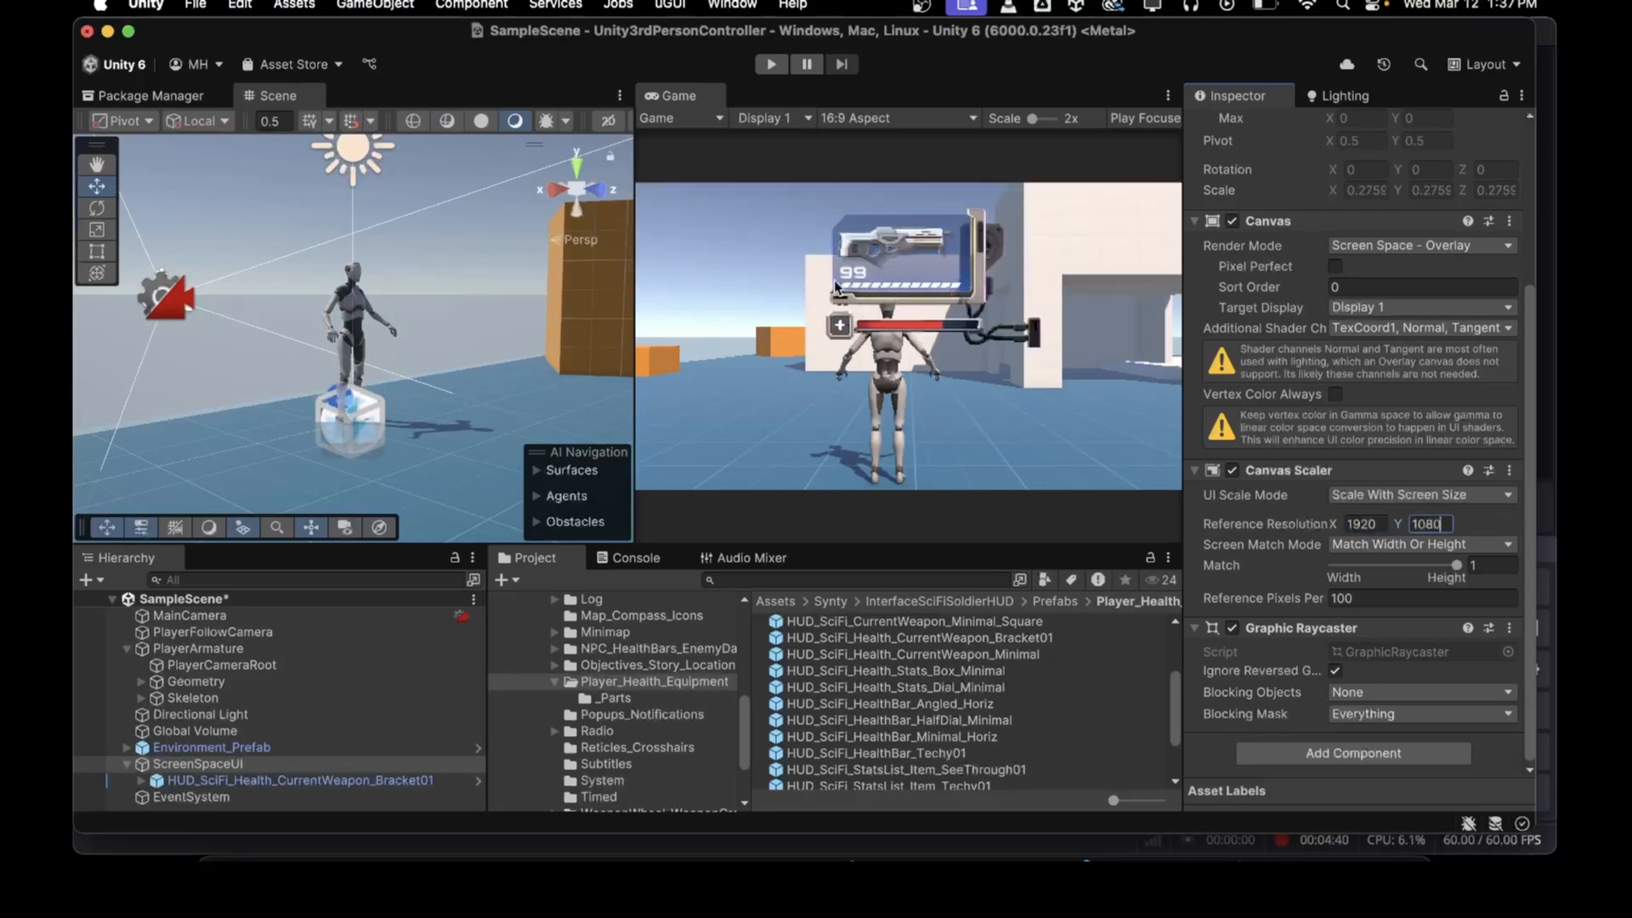
click(1363, 523)
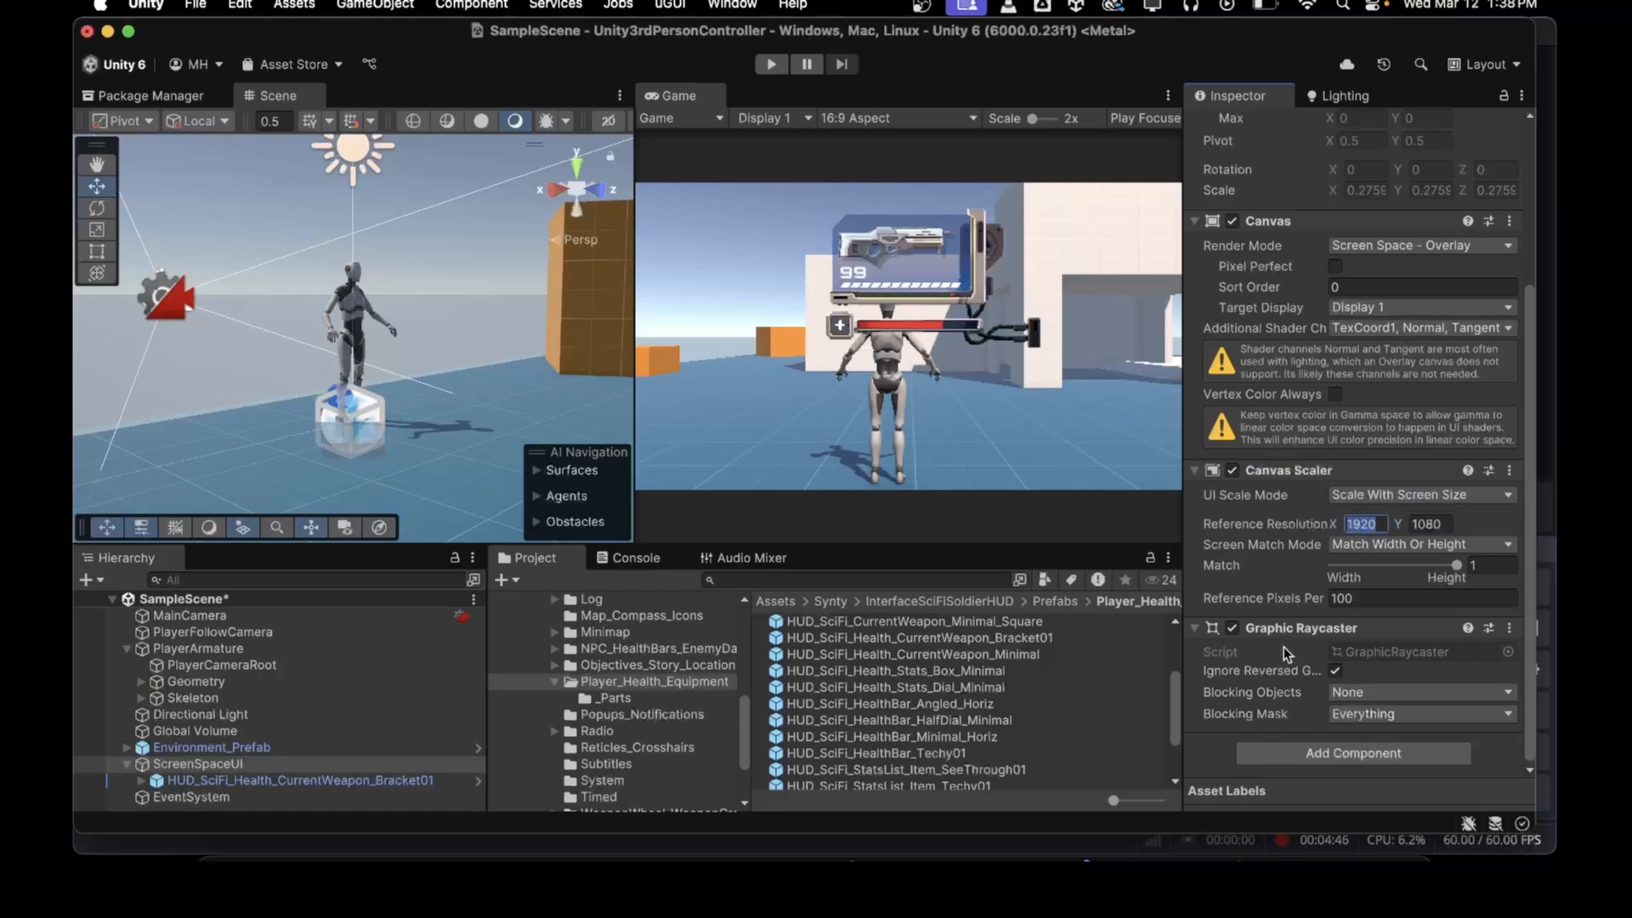
text(3840)
key(Tab)
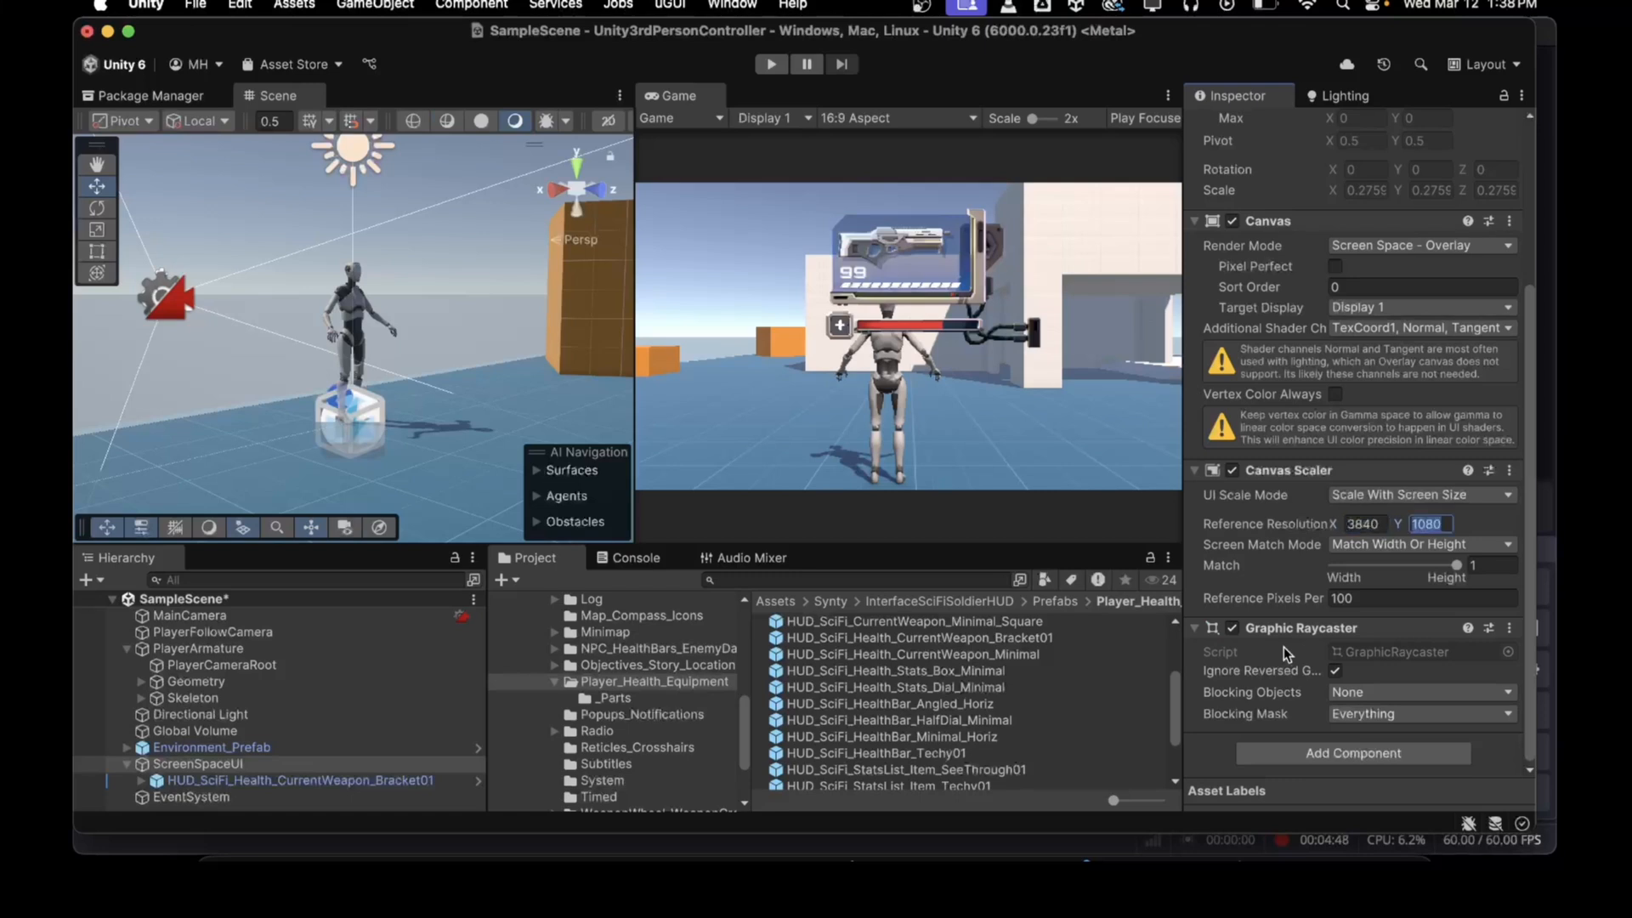
text(2150)
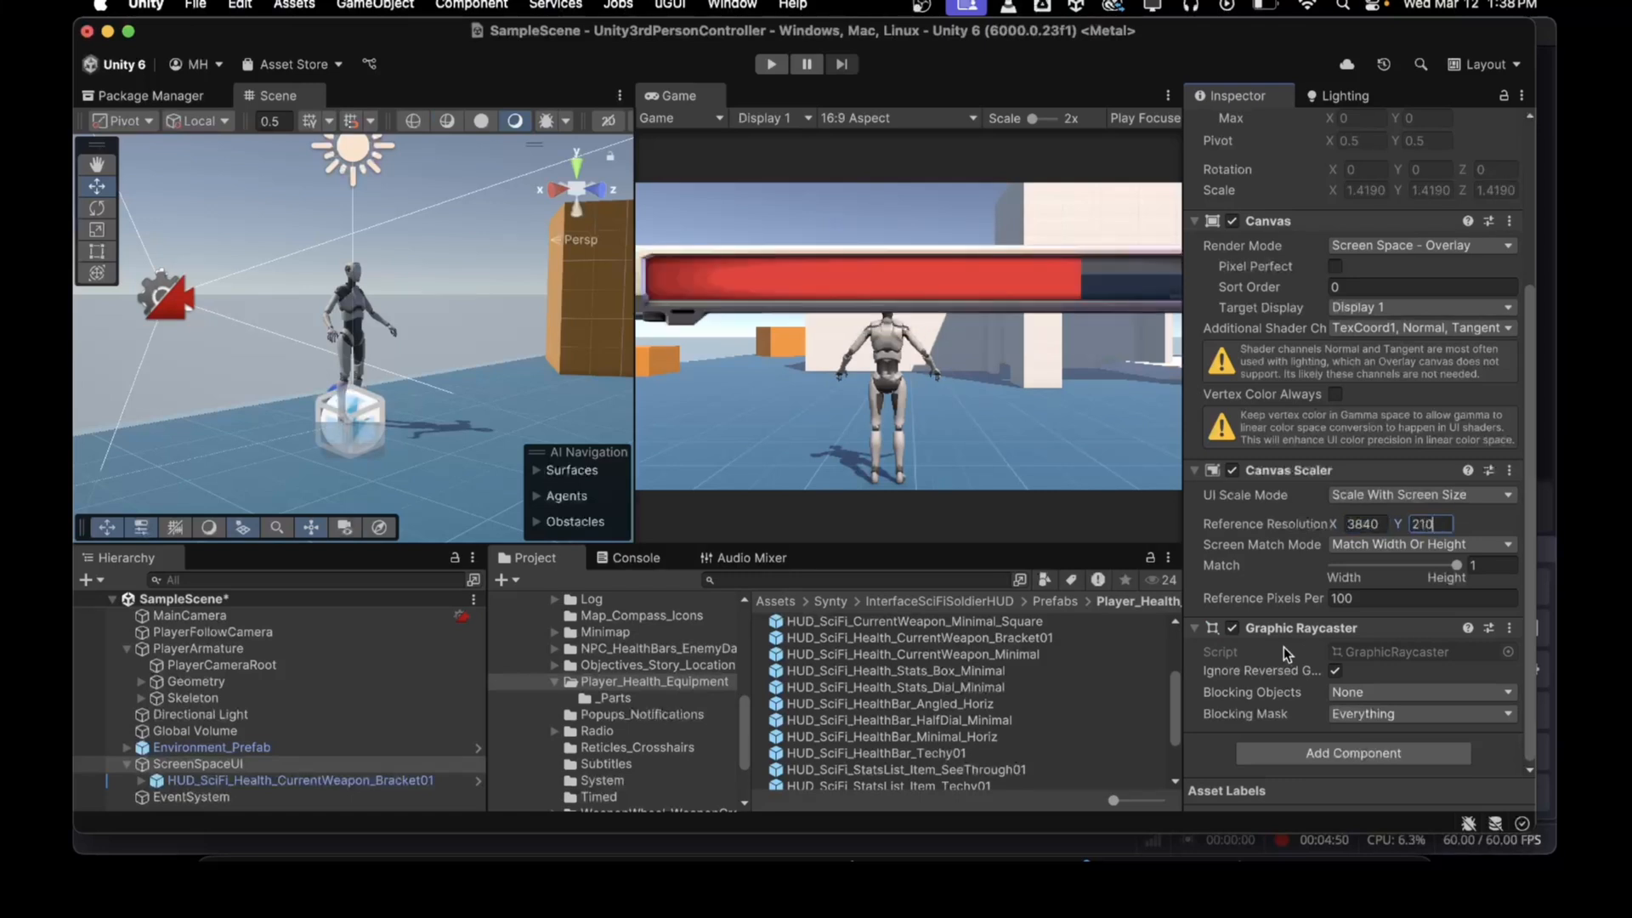
key(BackSpace)
key(BackSpace)
text(60)
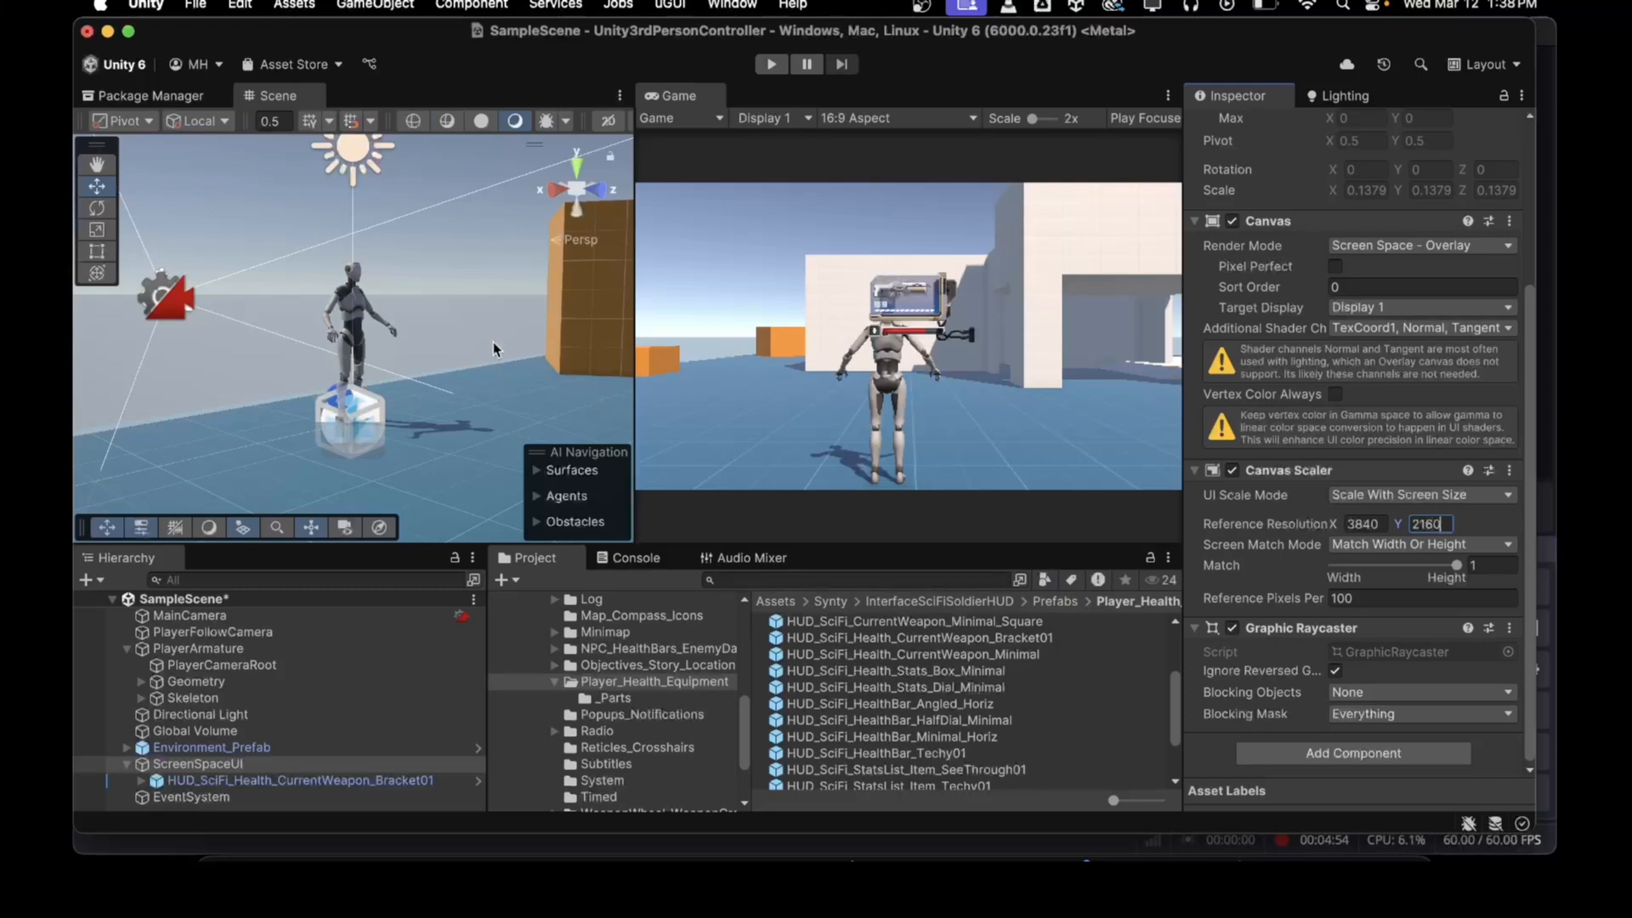
Step: Move the health/weapon bracket to the canvas's bottom-right corner and set its anchor preset to bottom right
drag(635, 334, 771, 332)
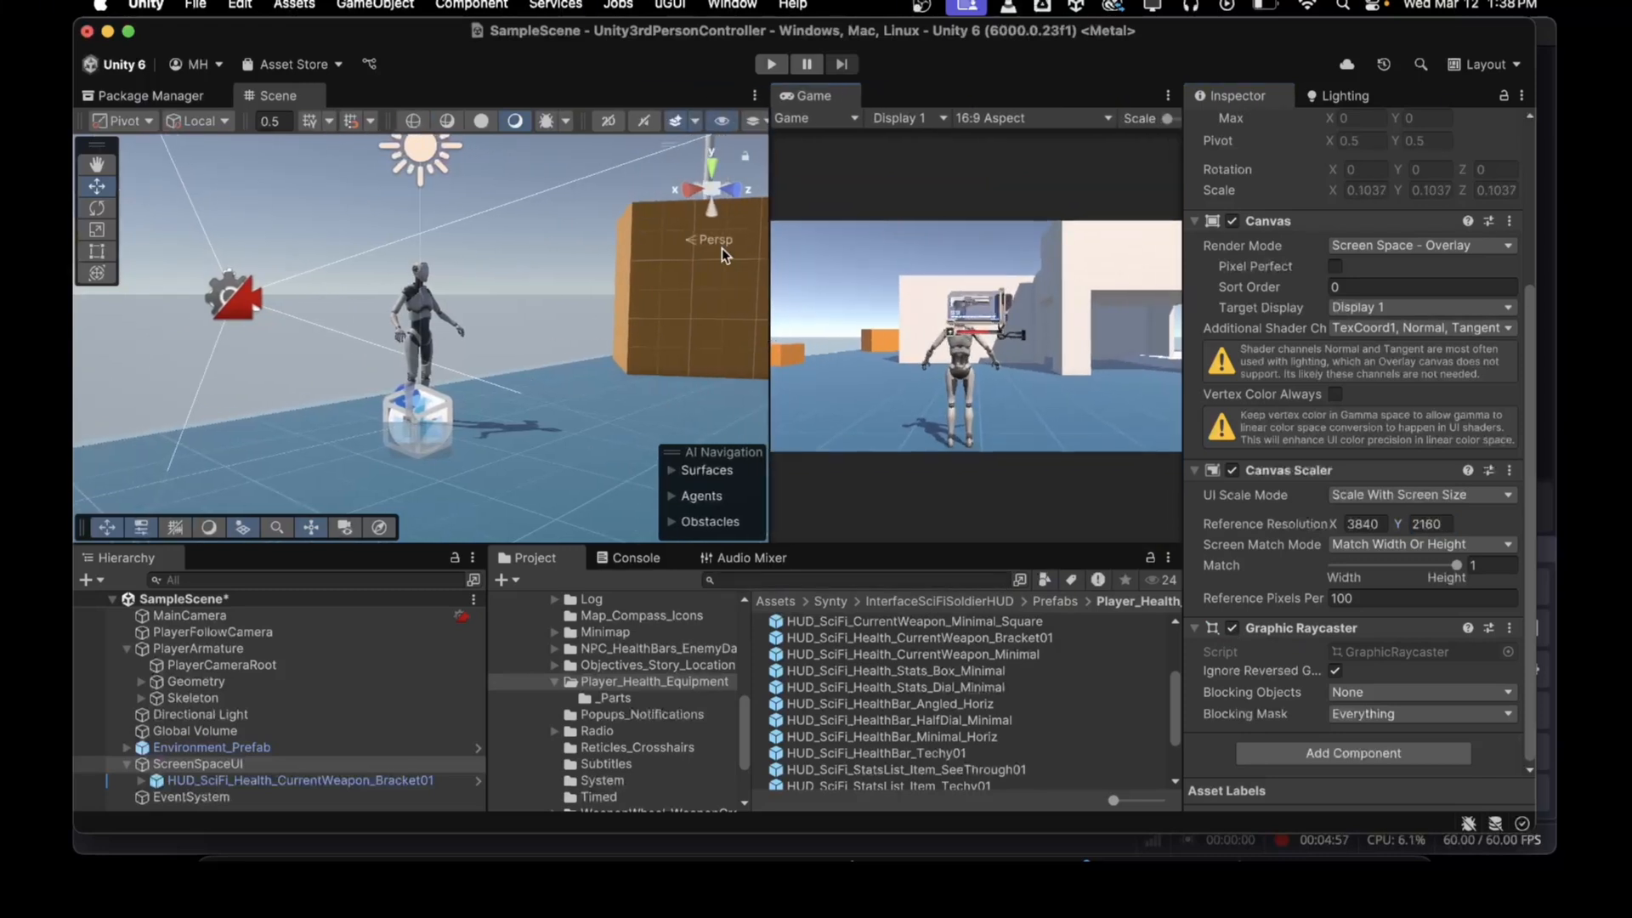
click(608, 121)
key(f)
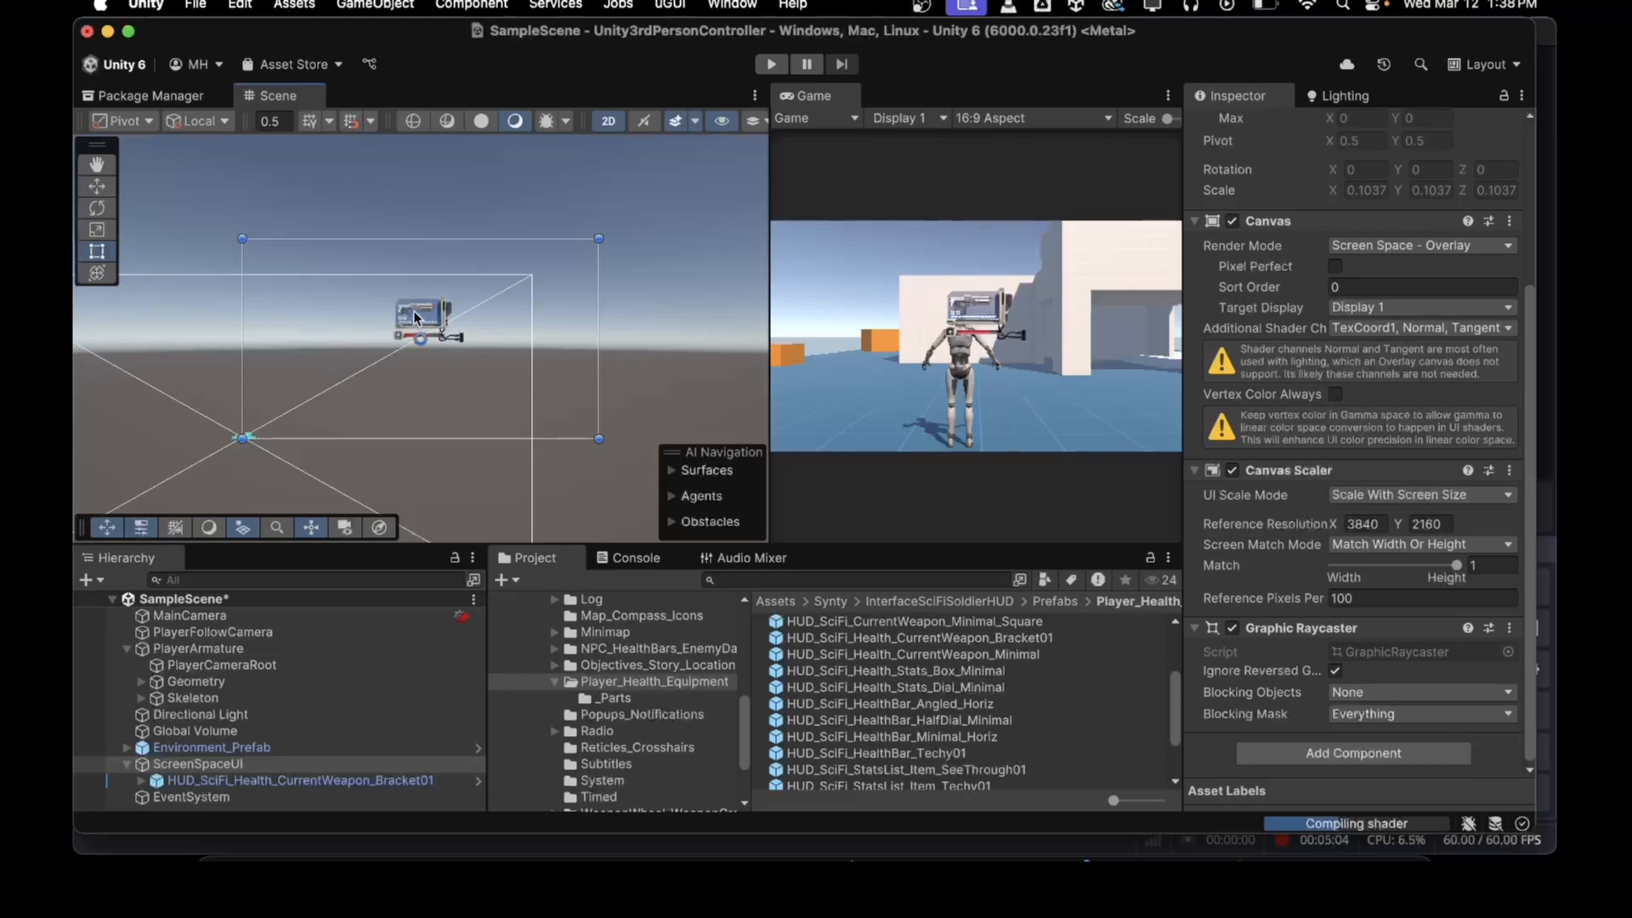
click(414, 311)
drag(418, 323, 559, 419)
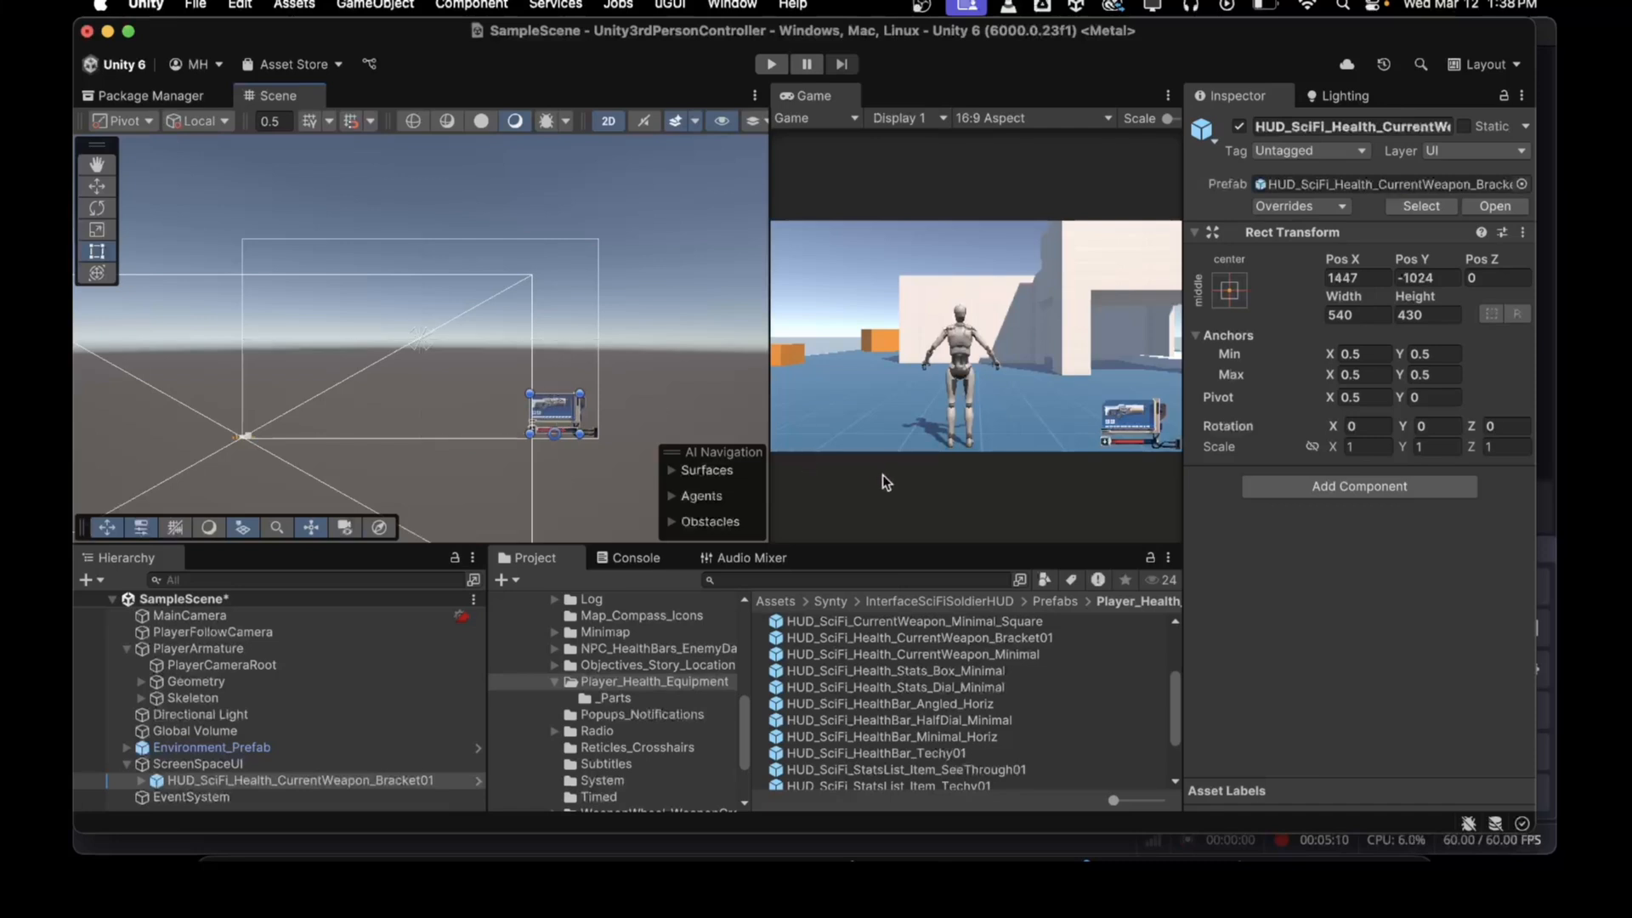
click(1229, 290)
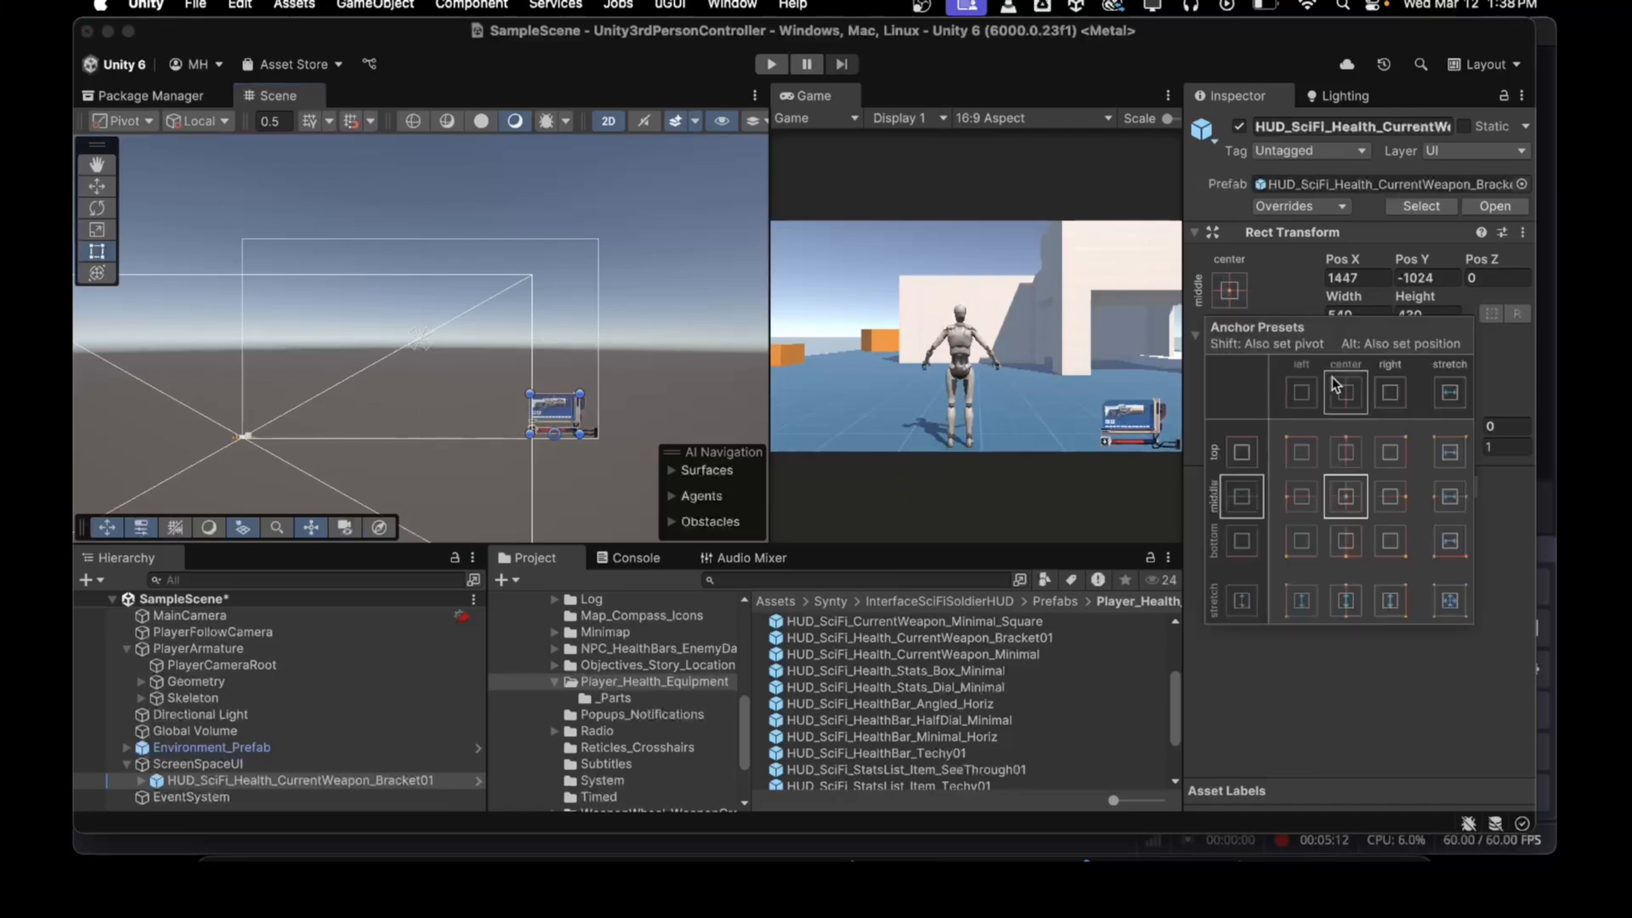
click(1391, 541)
click(1303, 683)
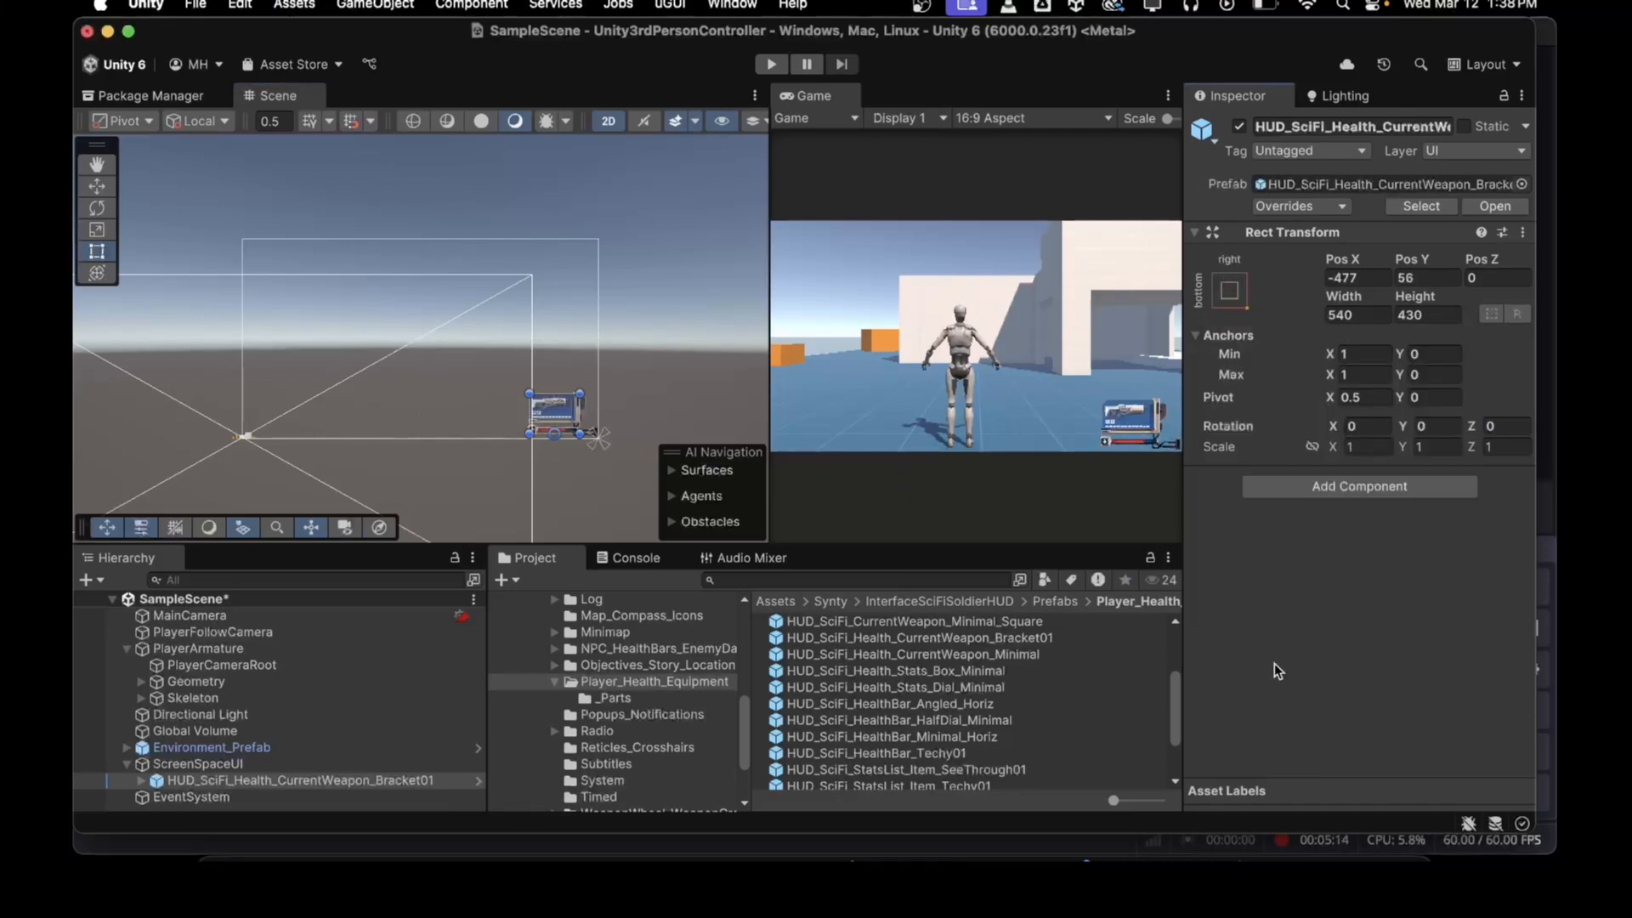
Step: Unpack the HUD_SciFi_Health_CurrentWeapon_Bracket01 prefab instance completely
drag(773, 409, 482, 408)
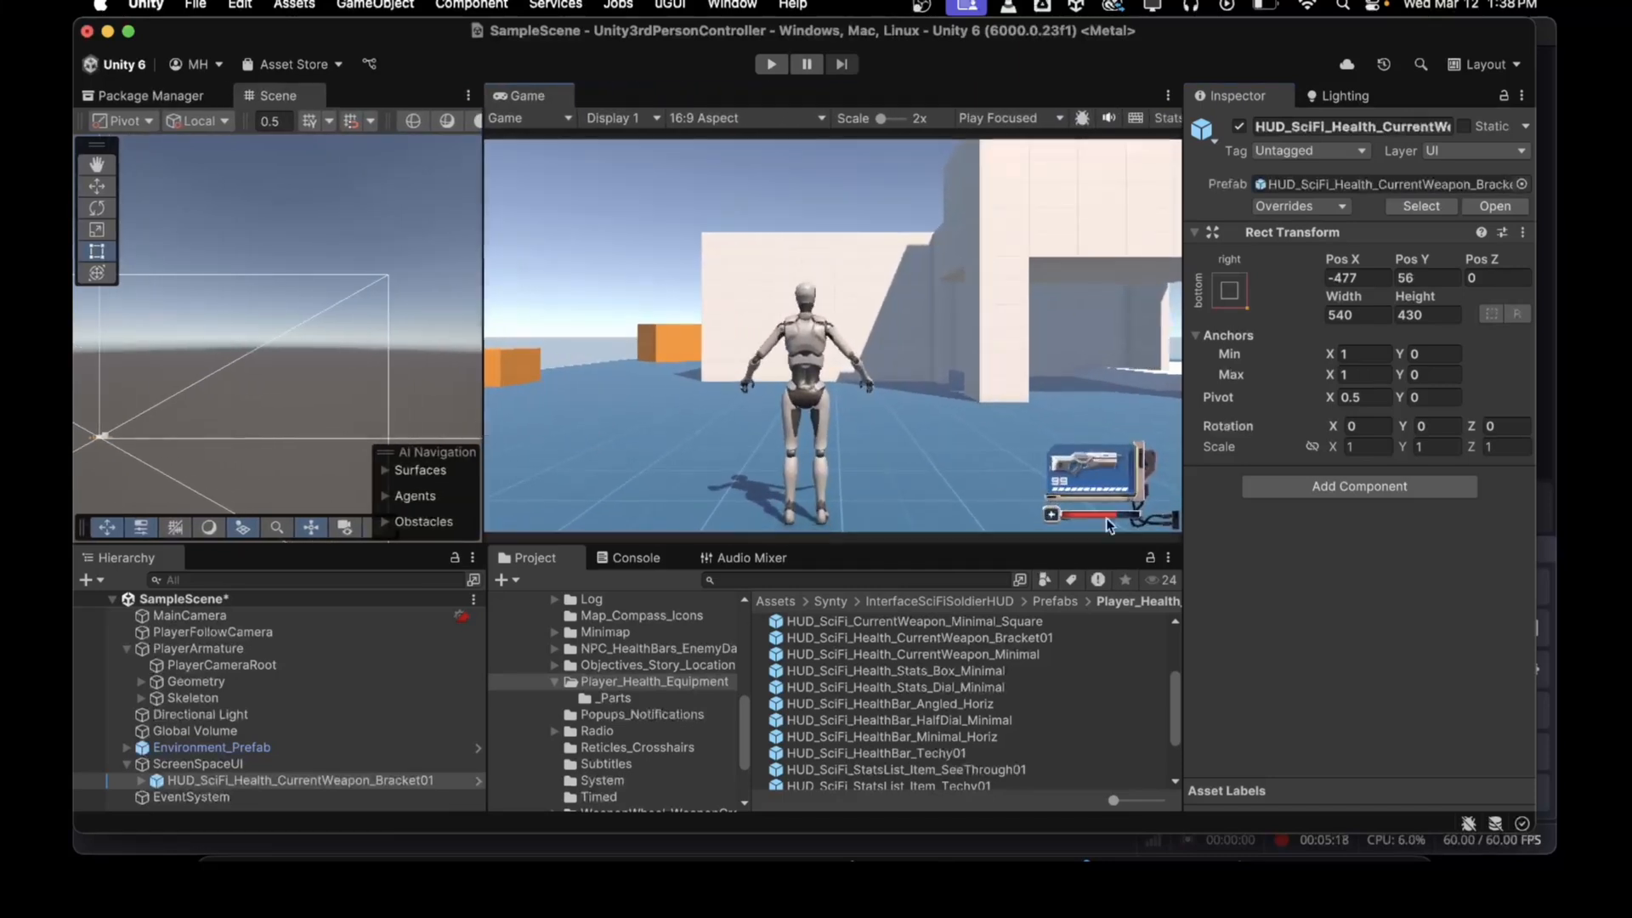
click(604, 665)
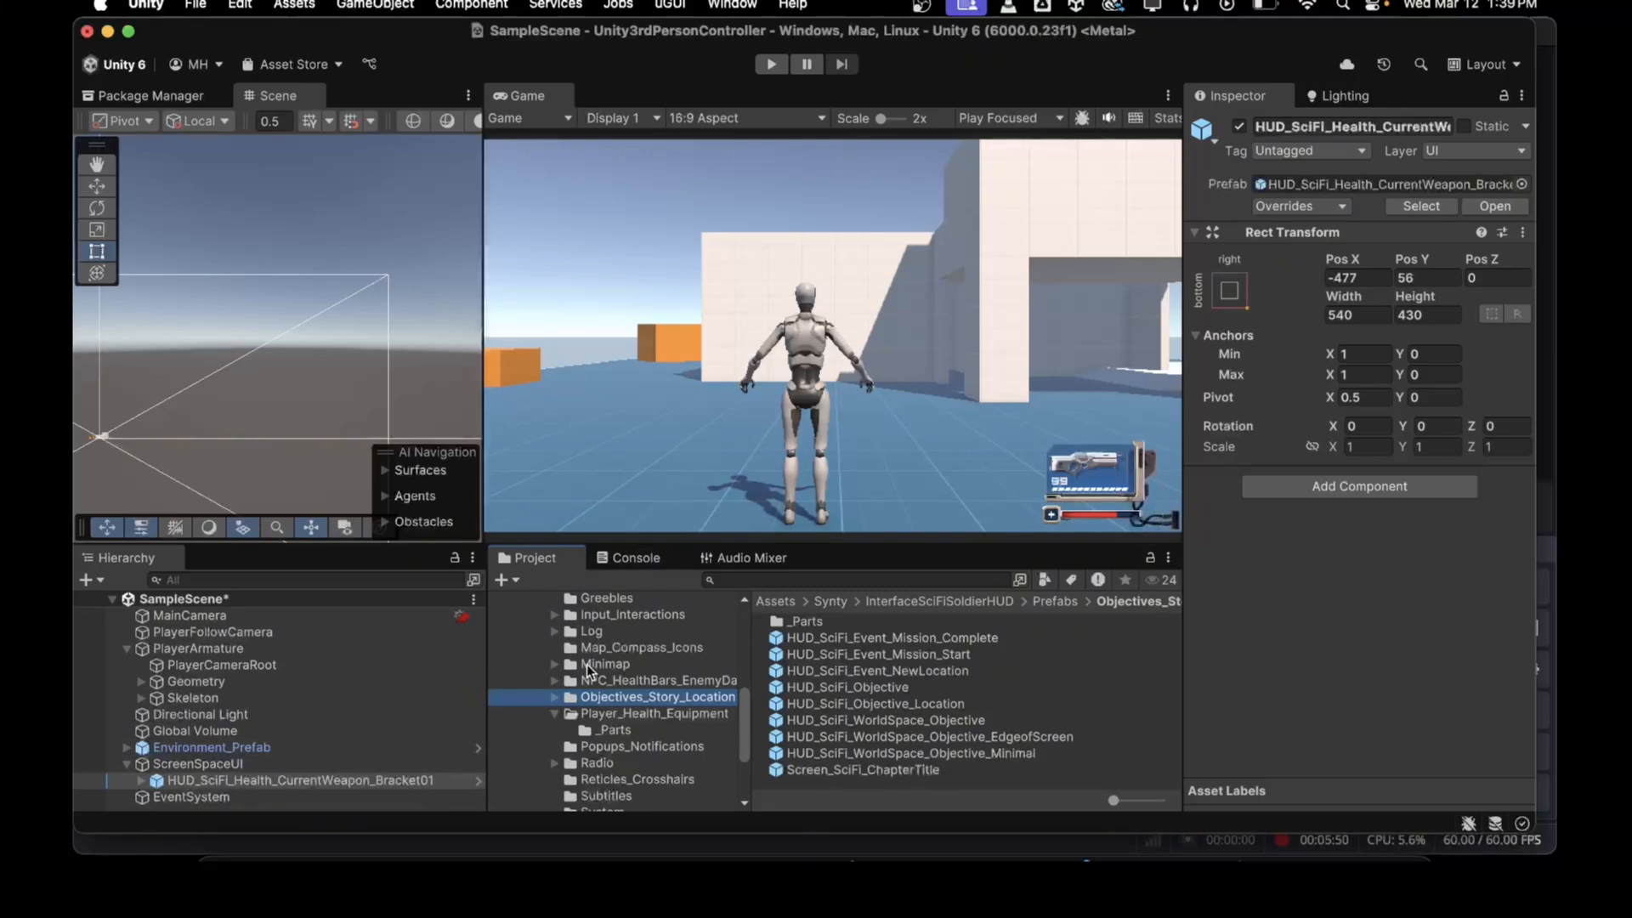
click(139, 780)
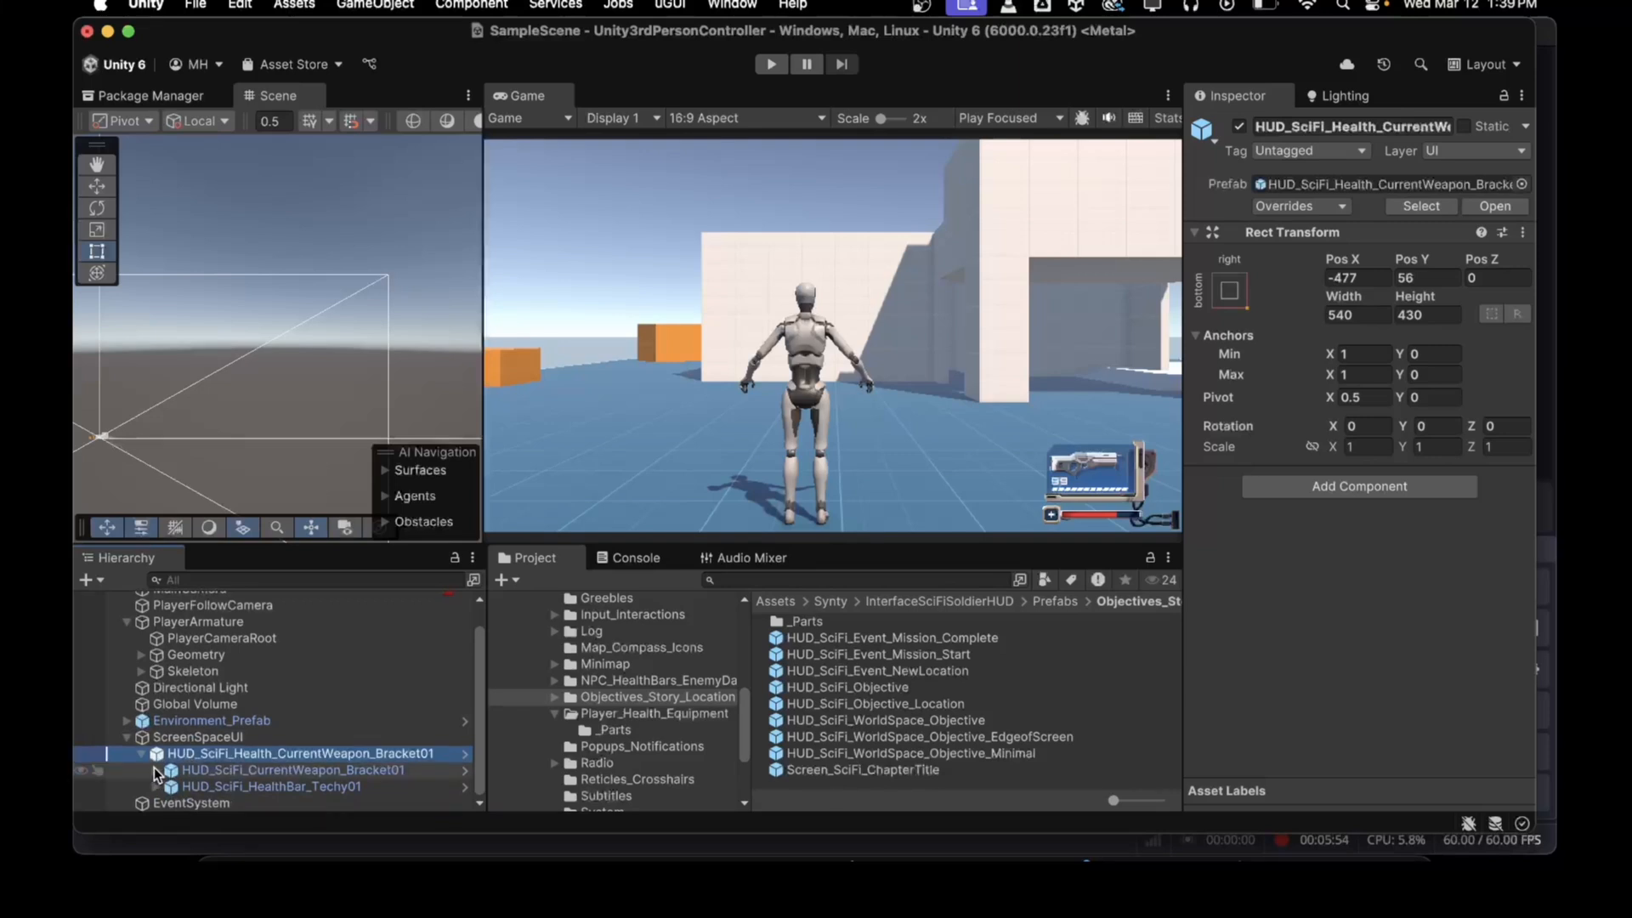
right_click(190, 754)
scroll(208, 765, down, 5)
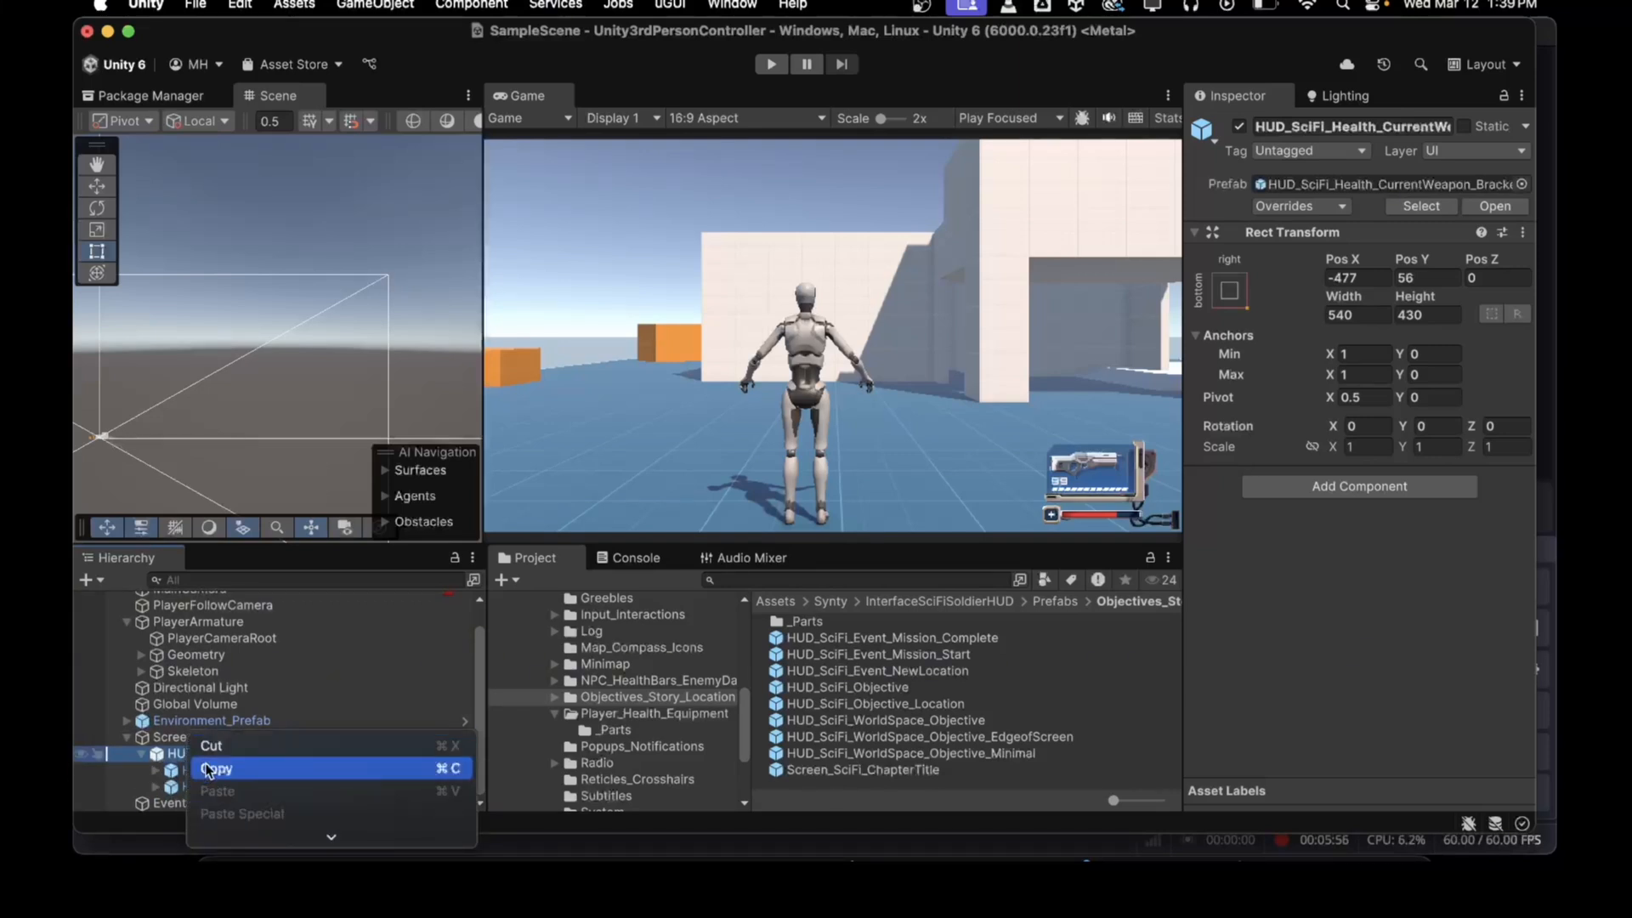
scroll(214, 777, down, 6)
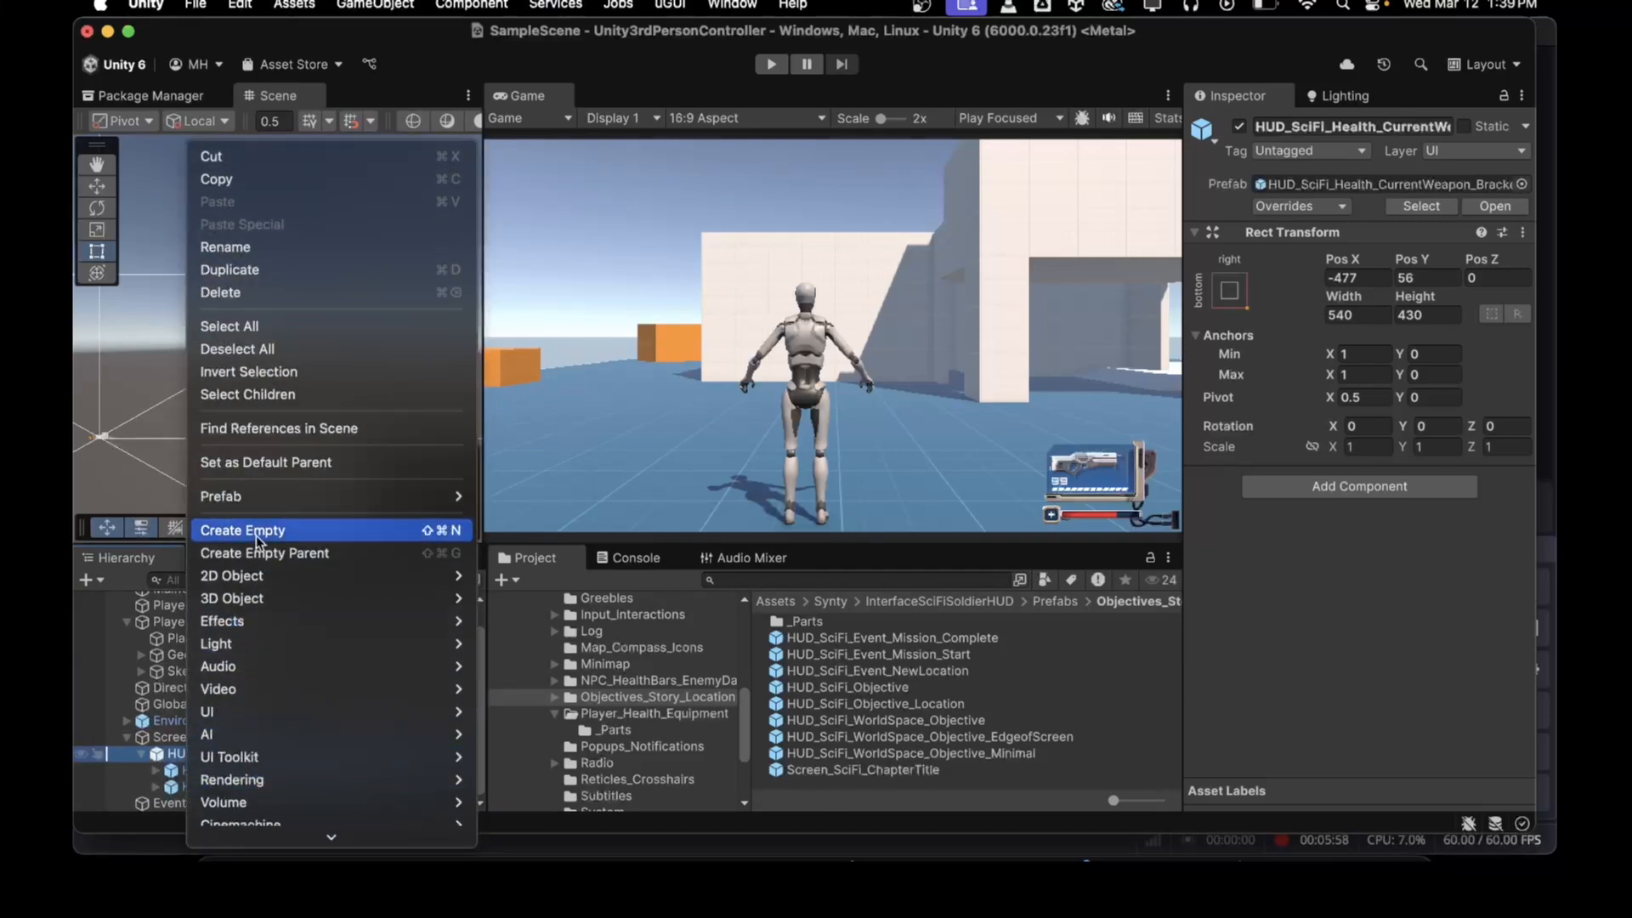
mouse_move(272, 487)
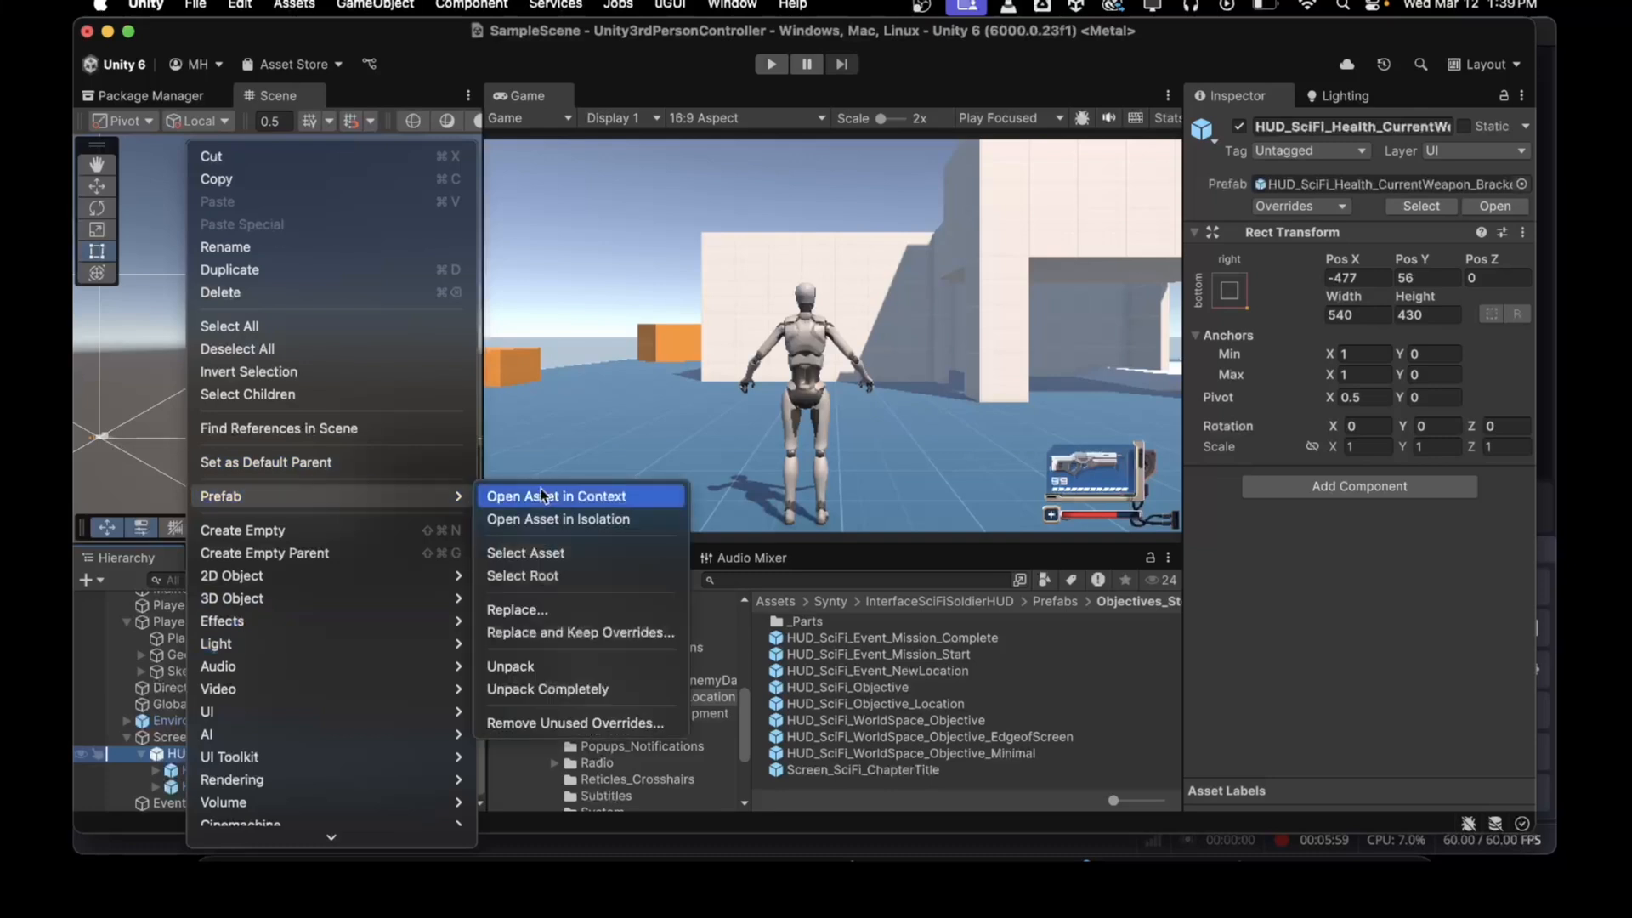
click(548, 689)
Step: Disable the SPR_Greeble_Connector02 object inside the bracket's nested HUD element
click(154, 770)
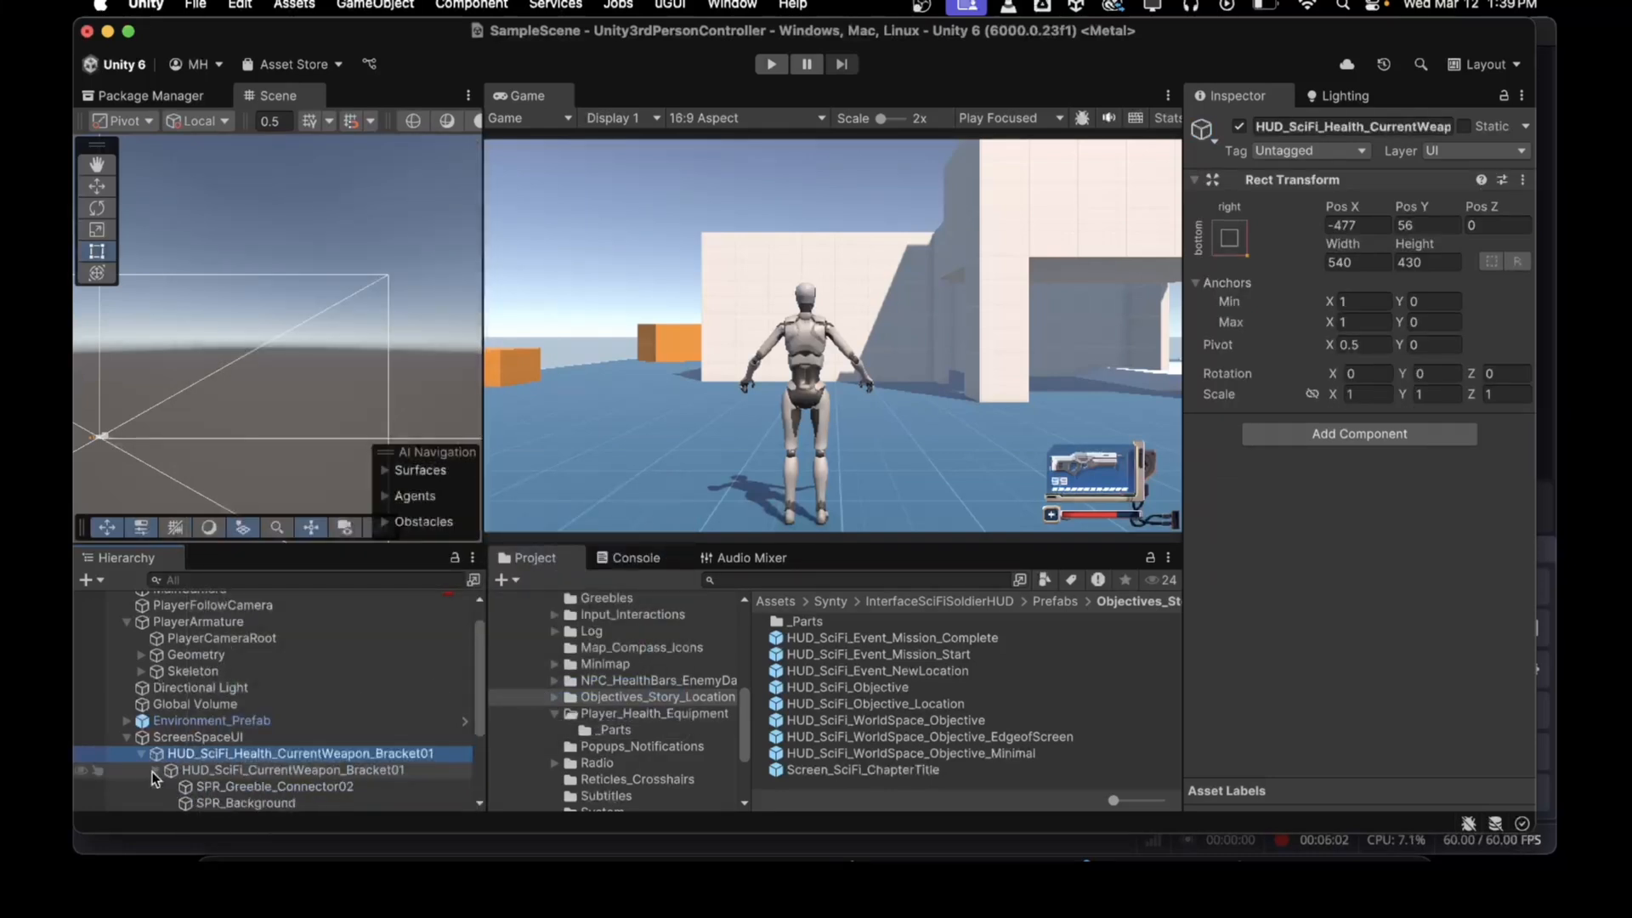
scroll(207, 756, down, 4)
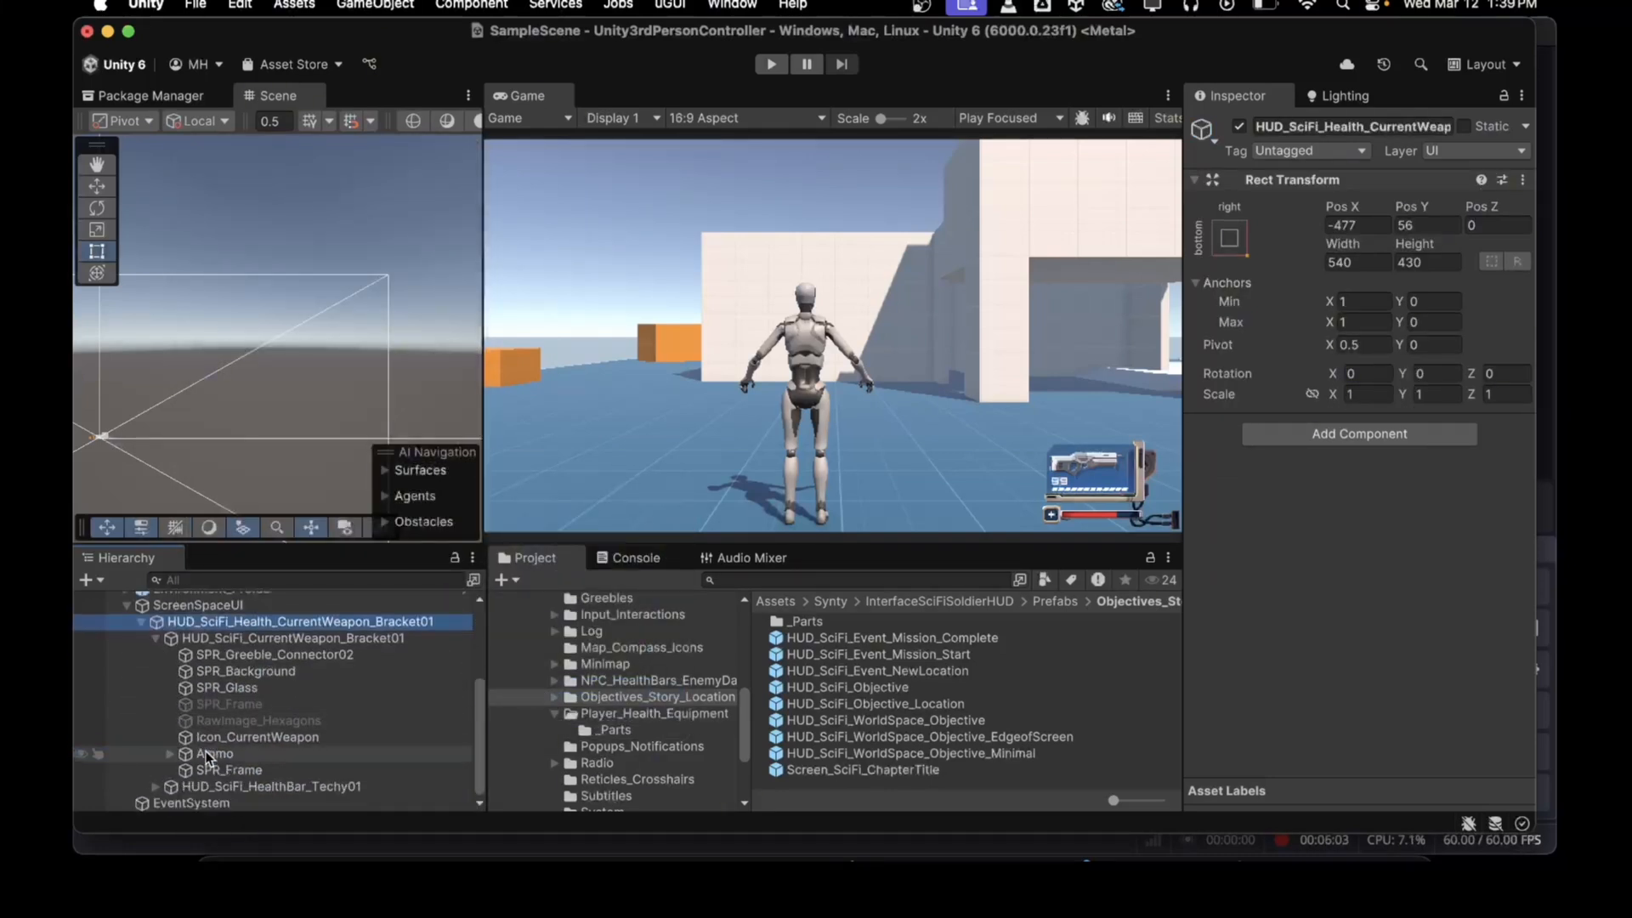
click(261, 654)
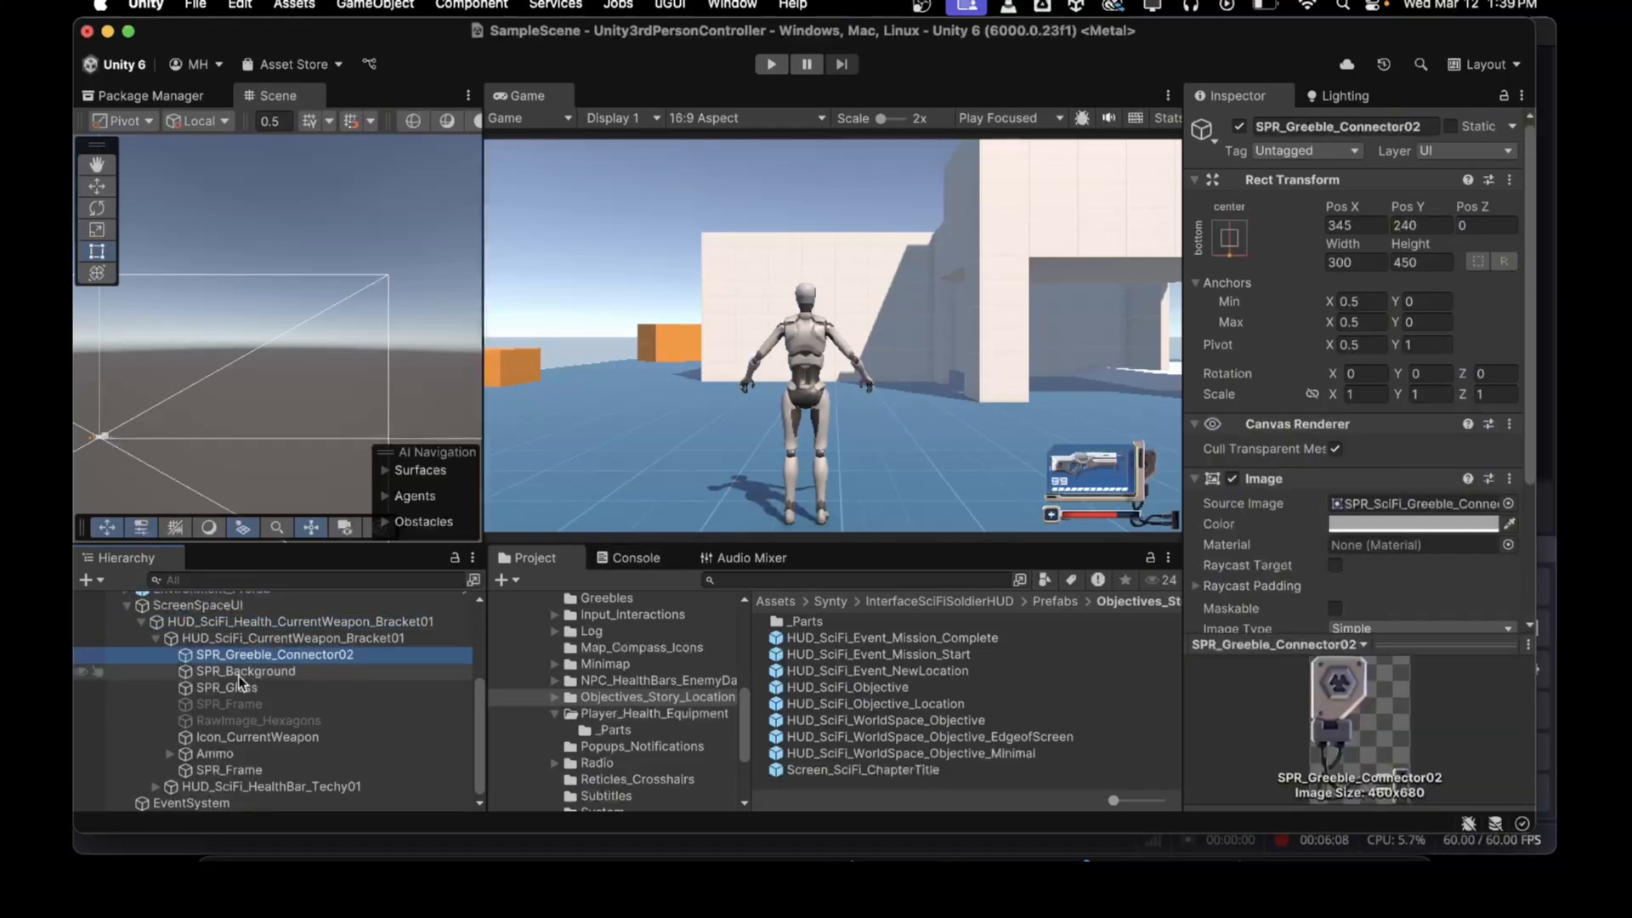
right_click(242, 655)
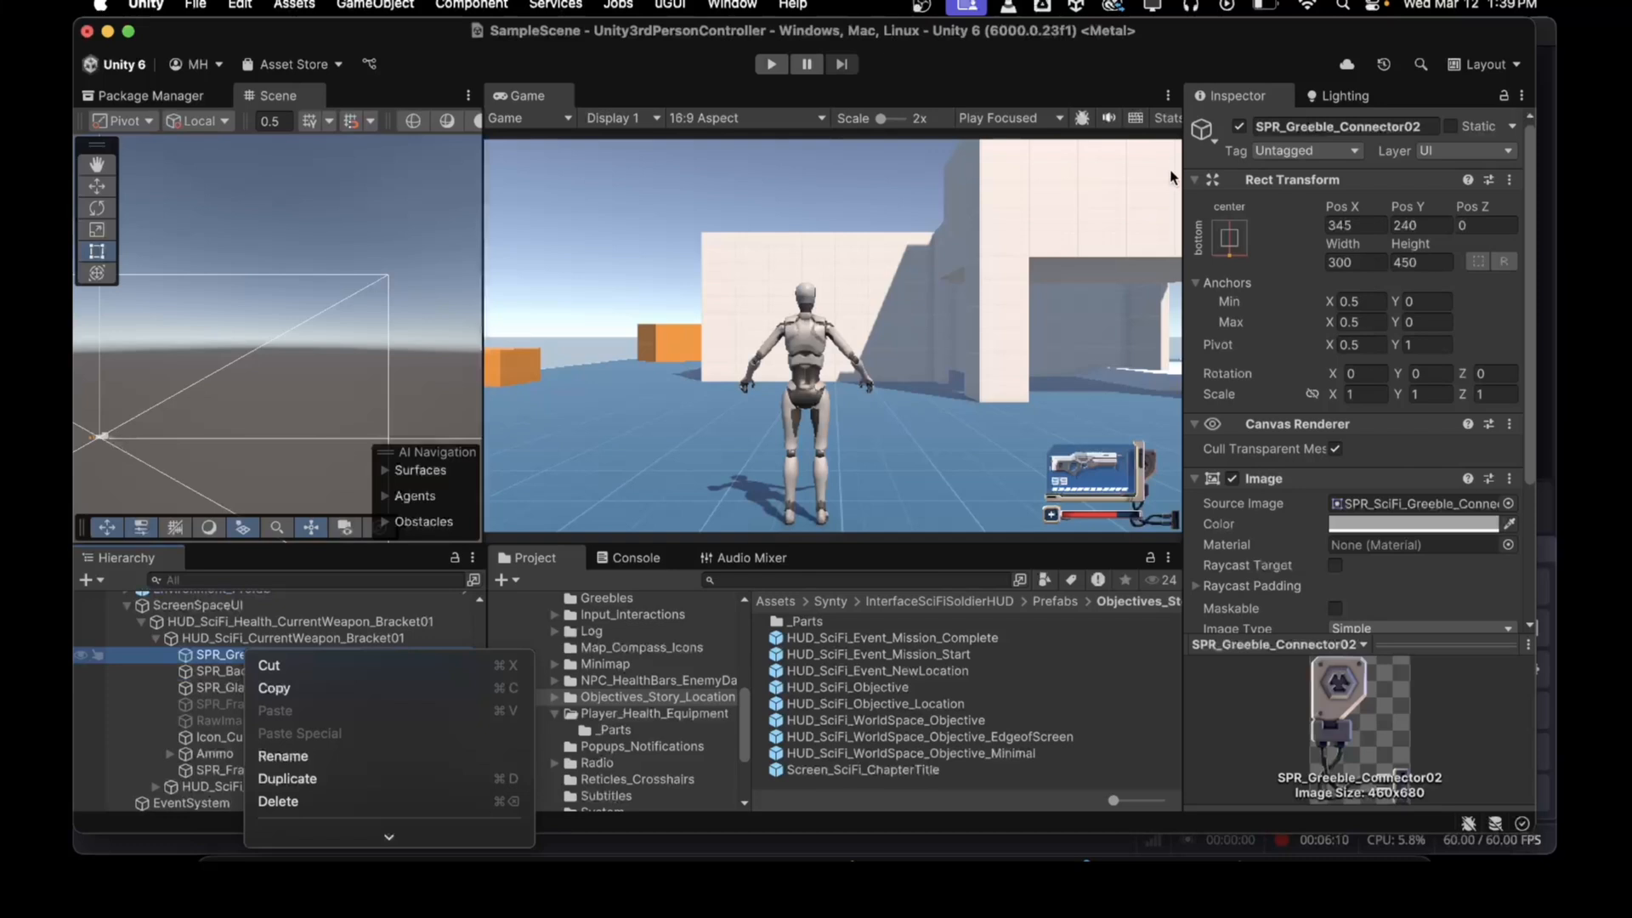
click(1239, 126)
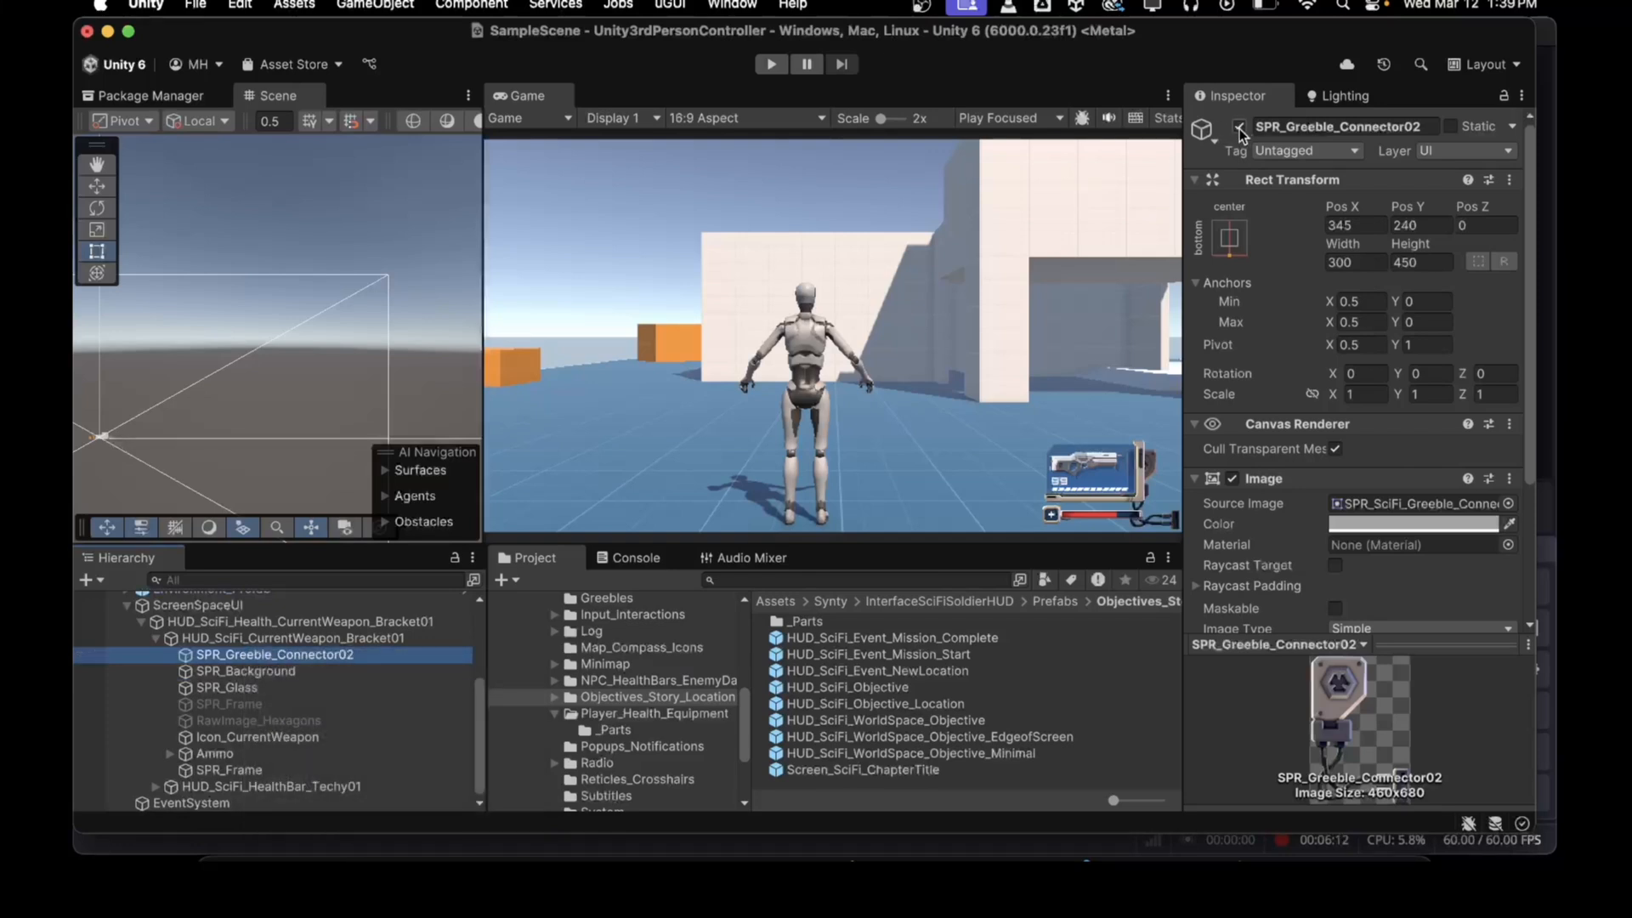
click(1240, 126)
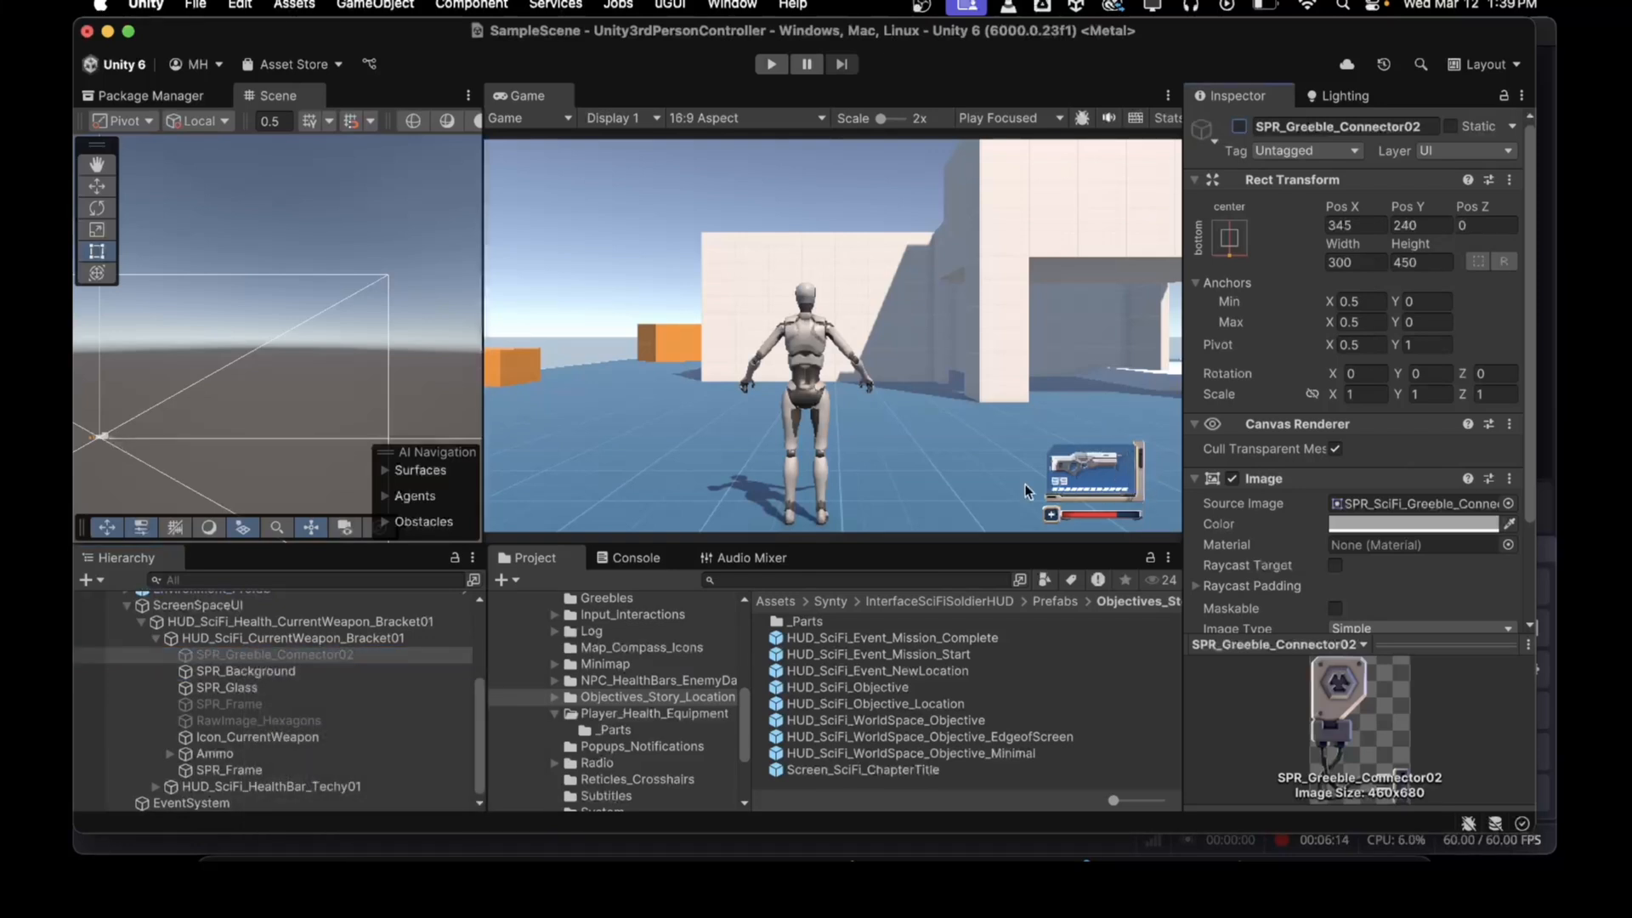
Step: Shift the HUD_SciFi_Health_CurrentWeapon_Bracket01 group to about Pos X -314, Pos Y 30, tighter into the corner
scroll(269, 410, down, 5)
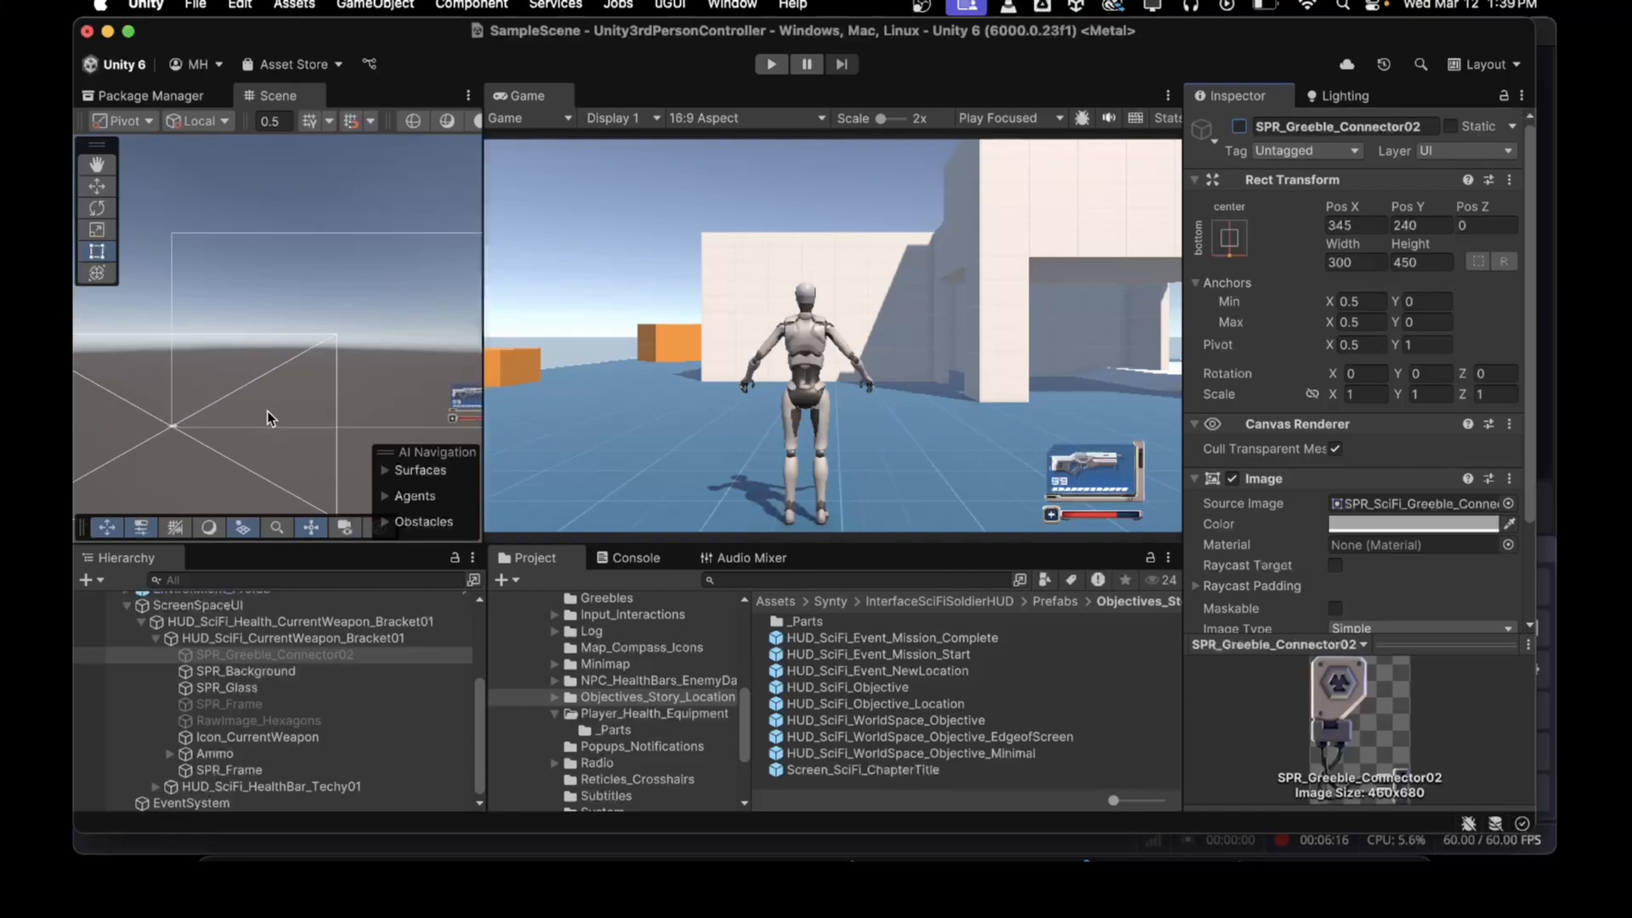
click(402, 409)
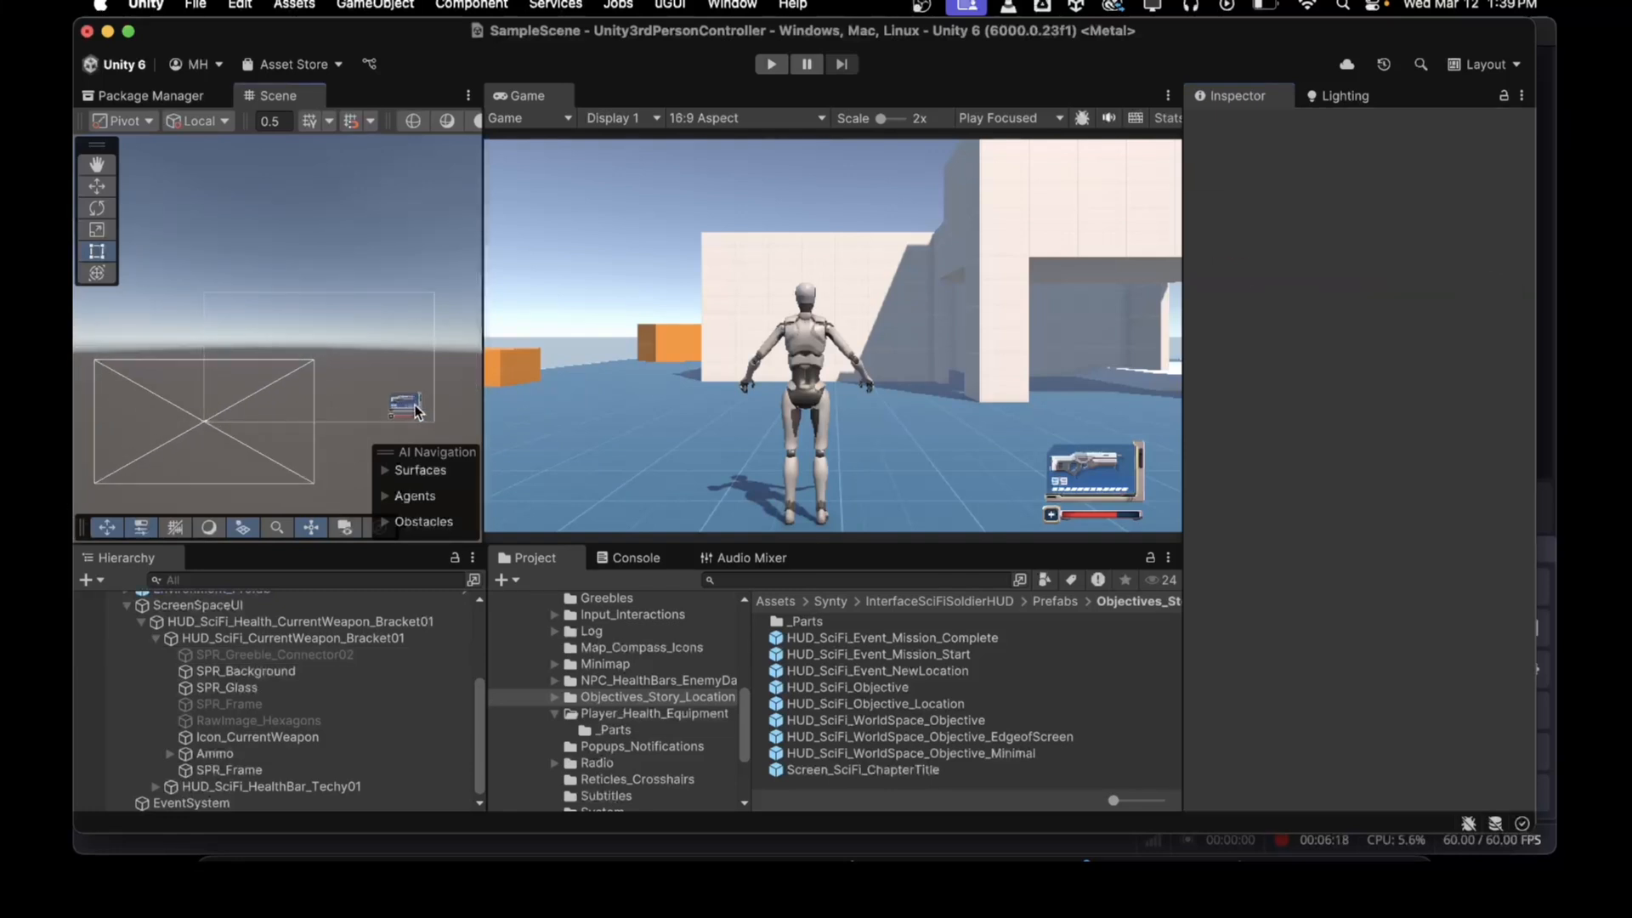
click(405, 412)
scroll(399, 414, up, 3)
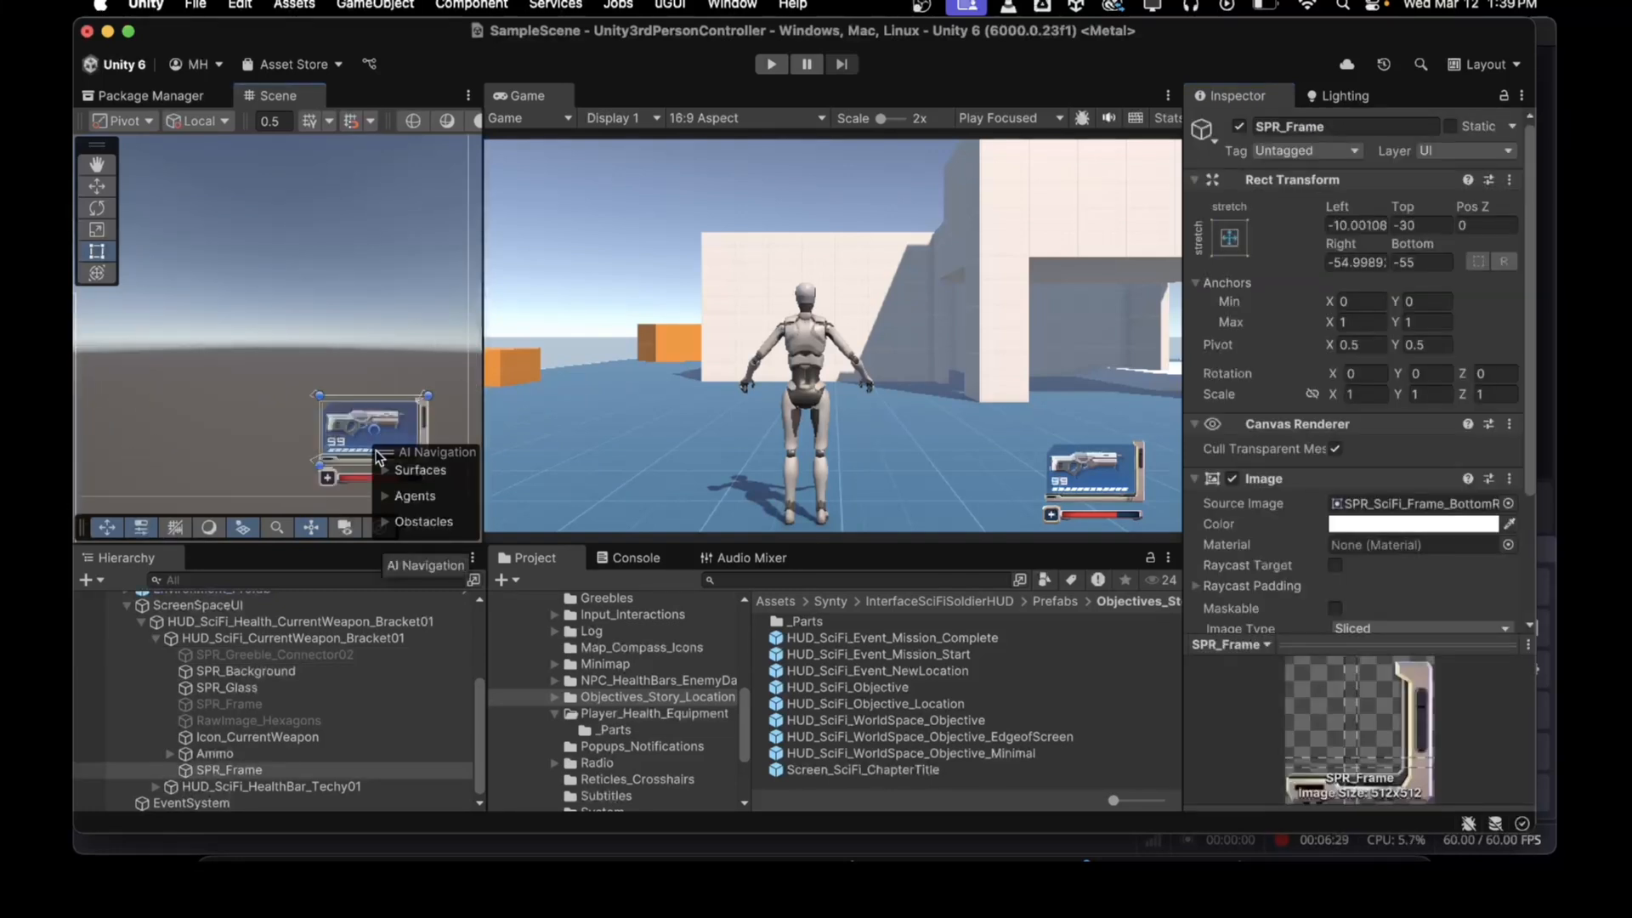
click(198, 621)
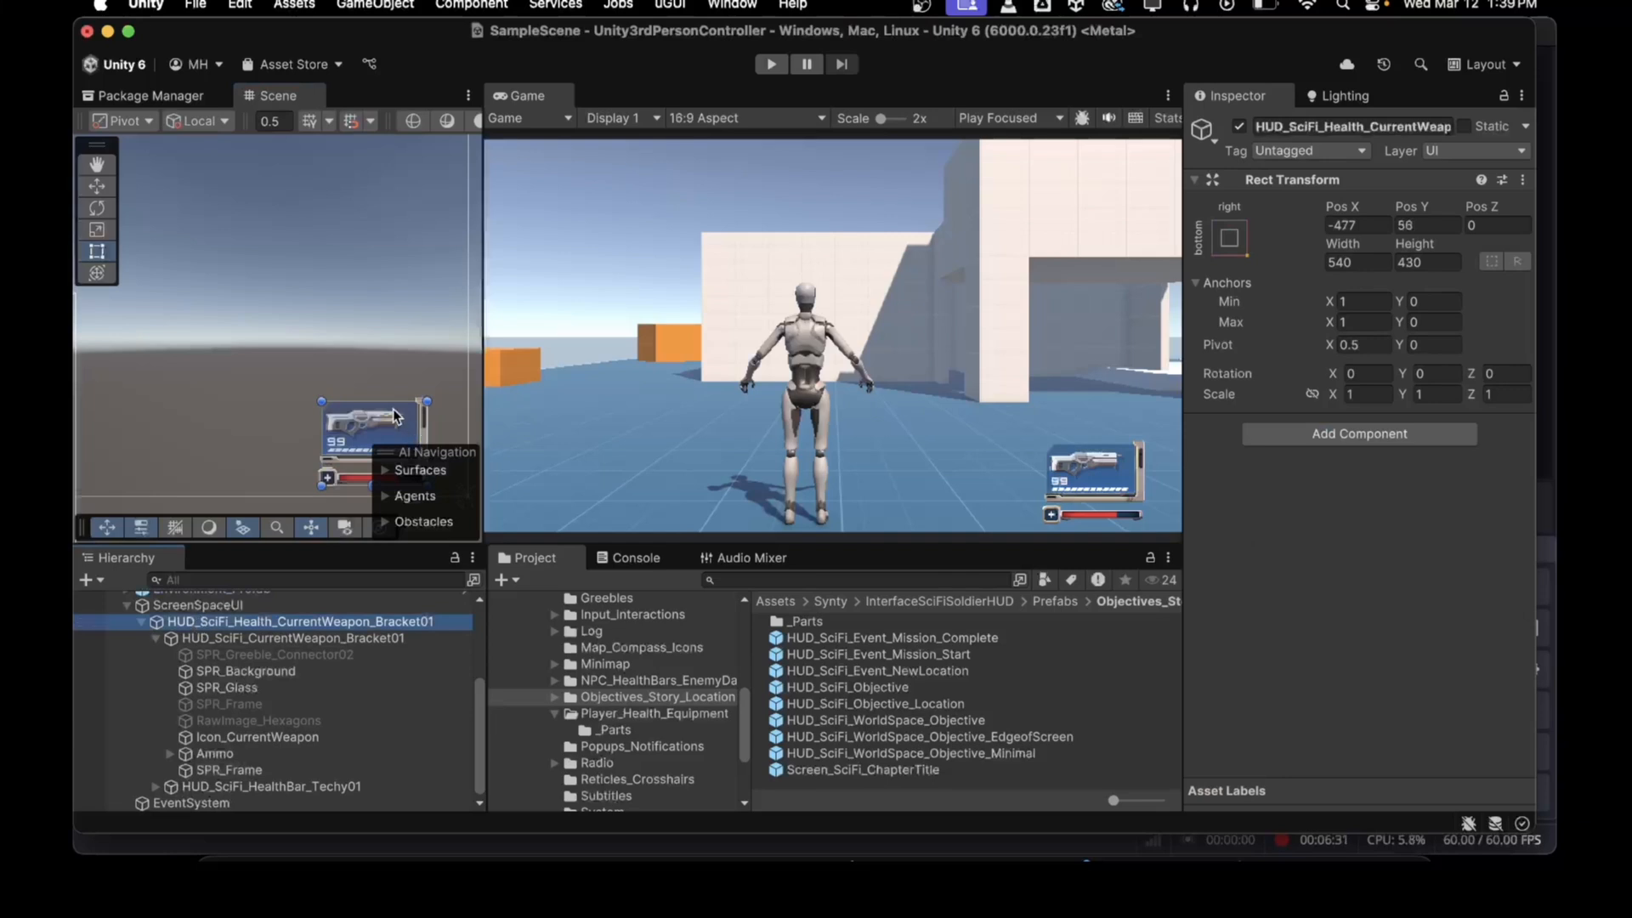
mouse_move(352, 420)
mouse_down()
mouse_move(340, 425)
mouse_move(379, 429)
mouse_up()
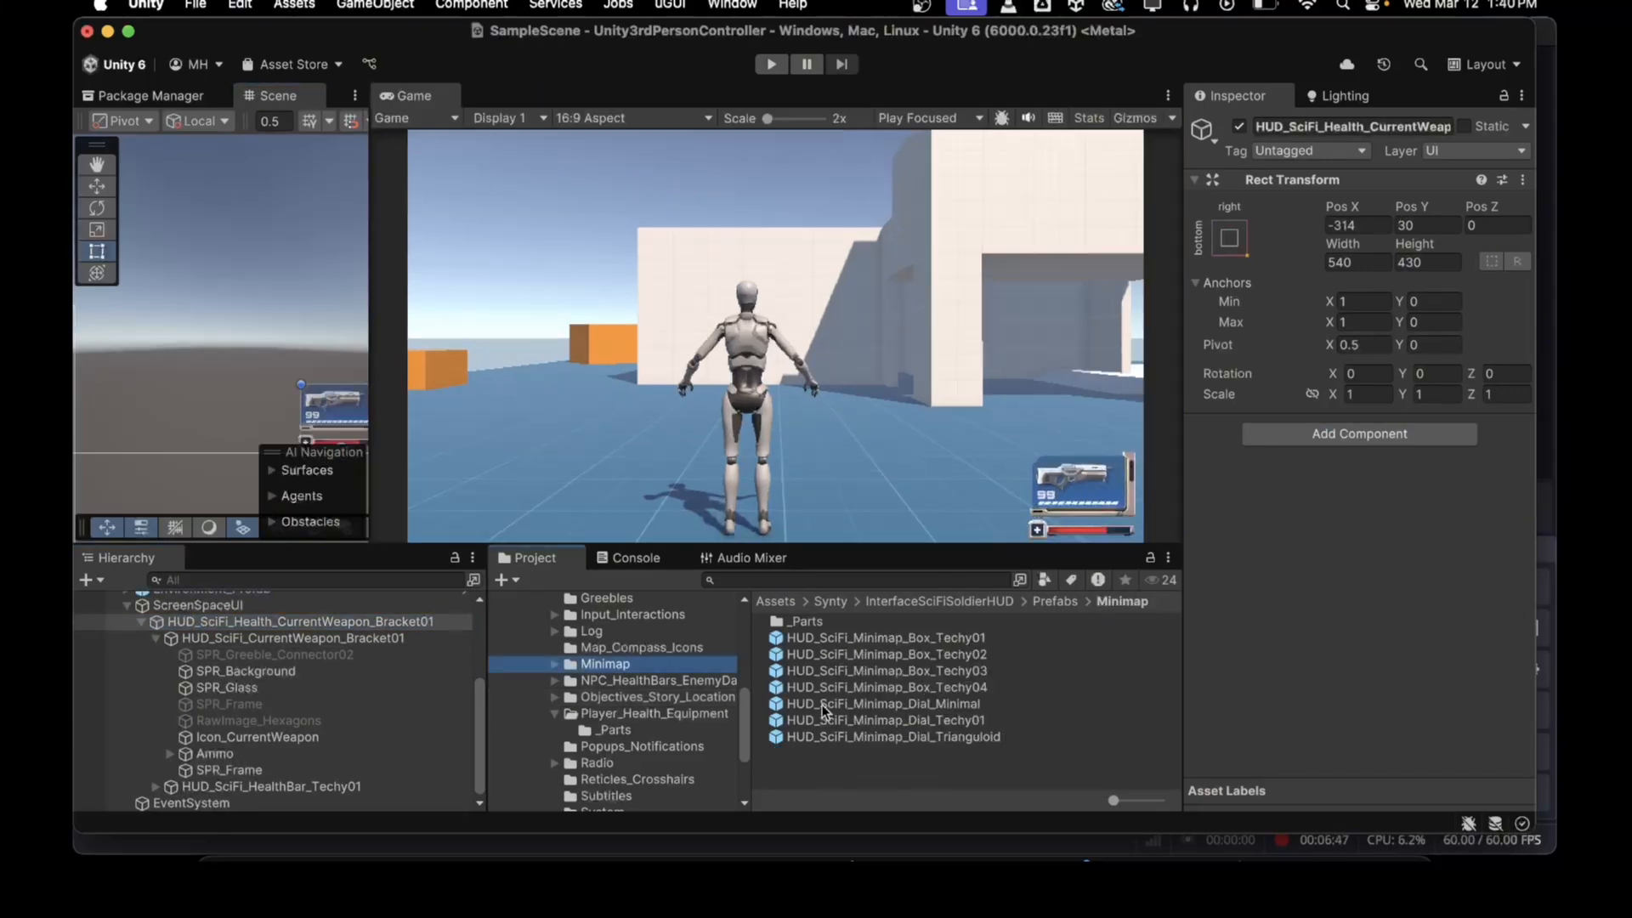
Step: Add the HUD_SciFi_Minimap_Dial_Minimal prefab from the Minimap folder as a child of ScreenSpaceUI
drag(823, 705, 190, 612)
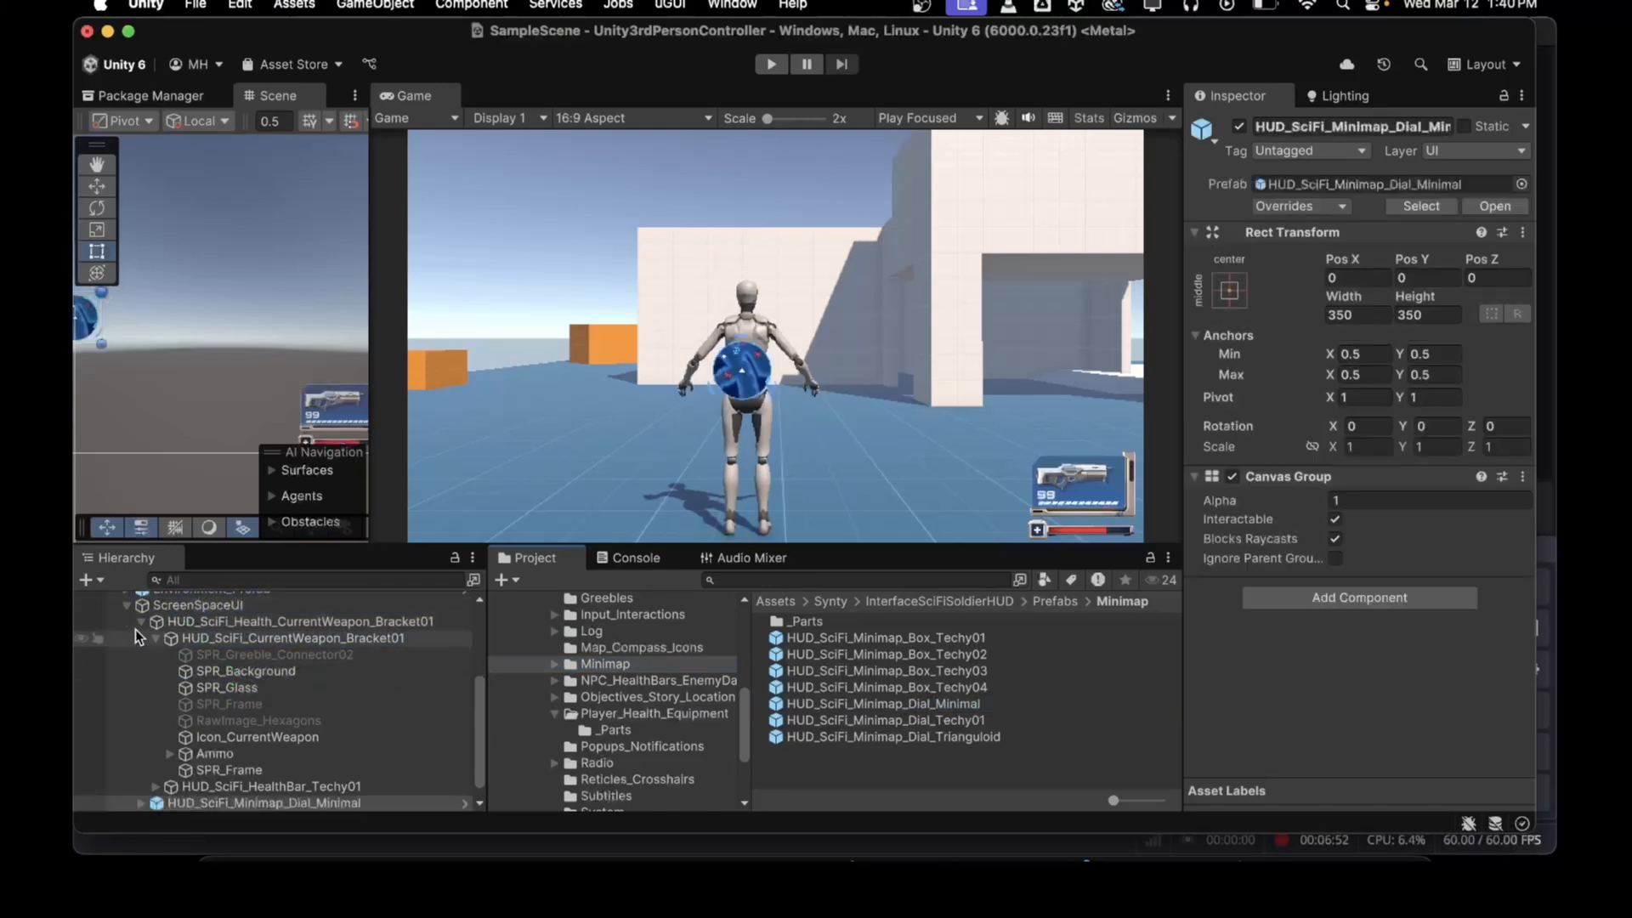
scroll(144, 626, up, 4)
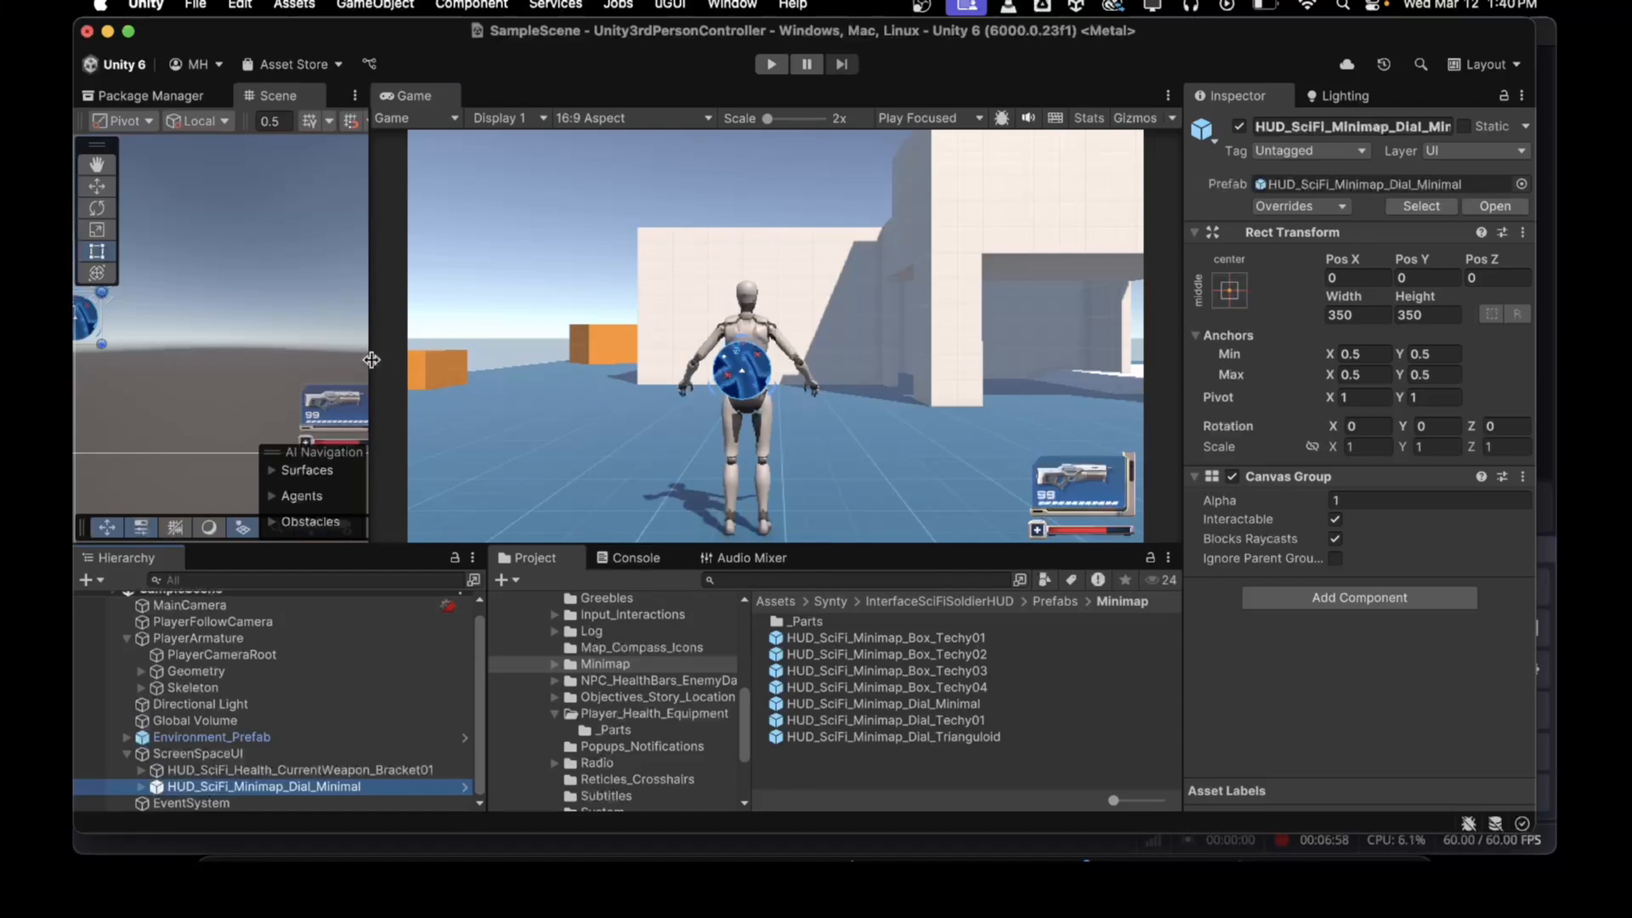
drag(371, 365, 639, 403)
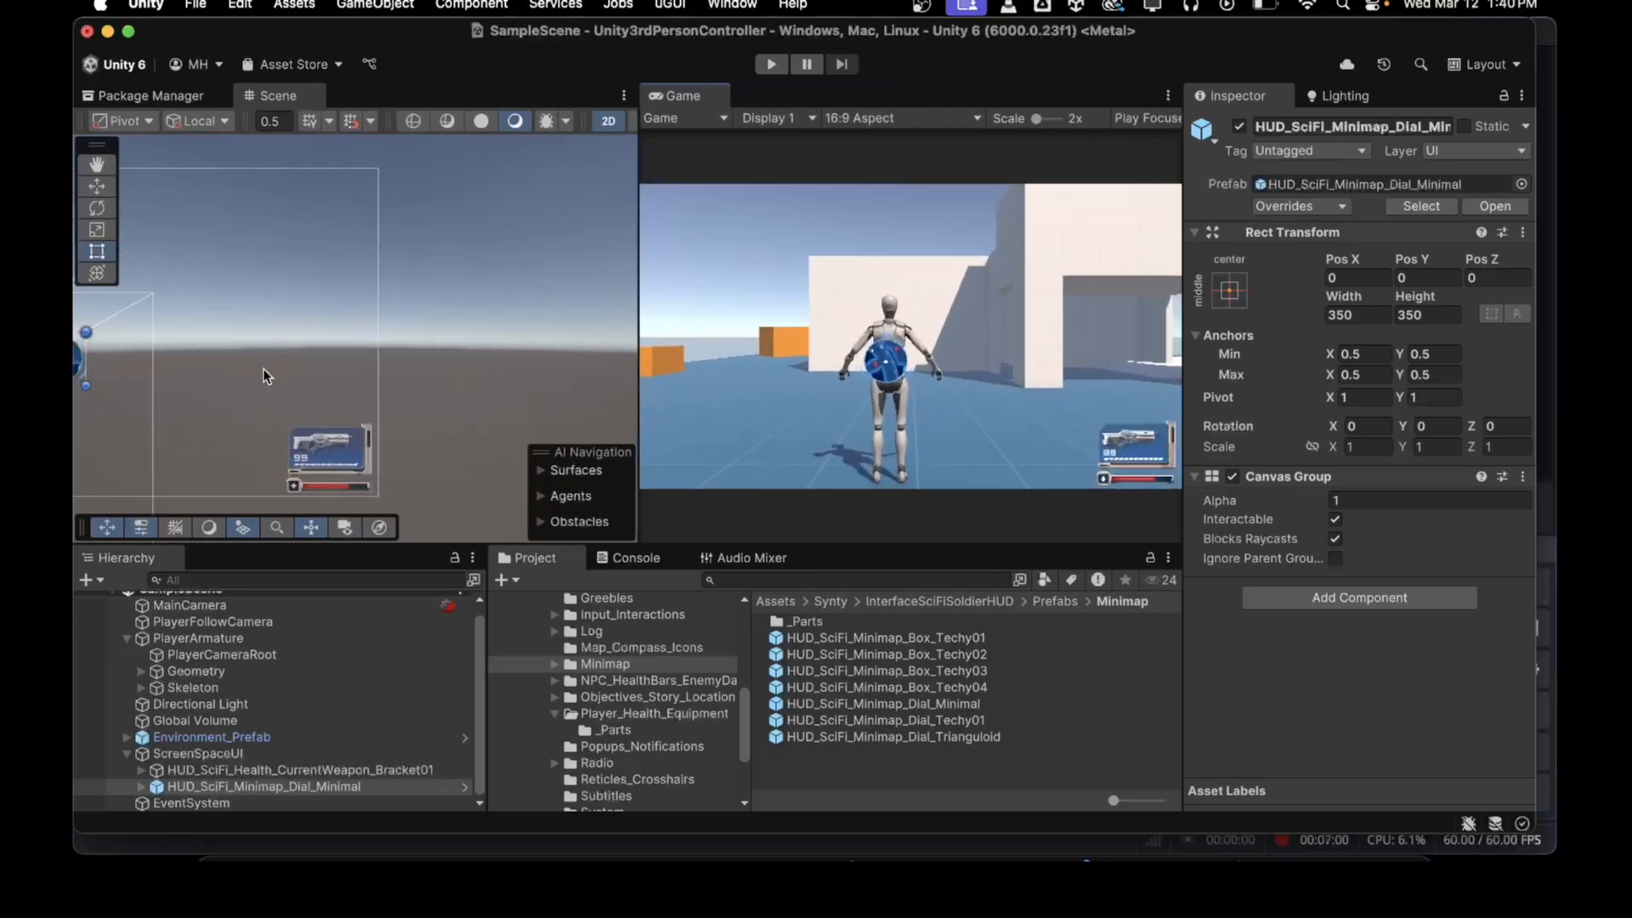
scroll(298, 401, up, 3)
middle_drag(319, 422, 156, 408)
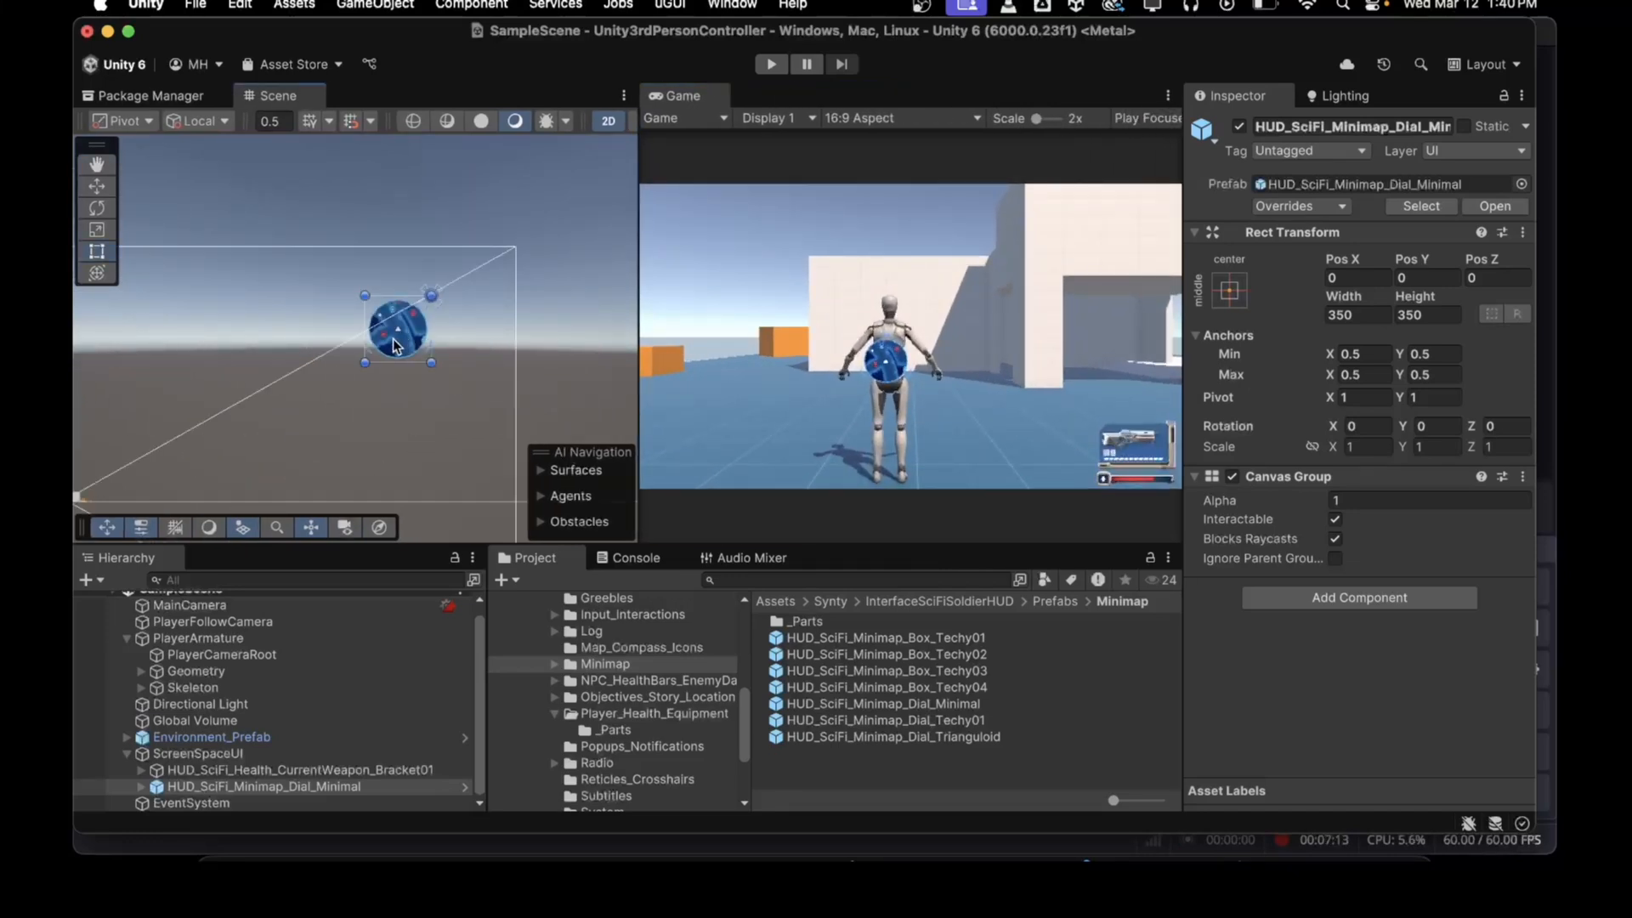
Step: Move the minimap dial to the canvas's top-right corner, at about Pos X 1875, Pos Y 1021
drag(394, 342, 476, 298)
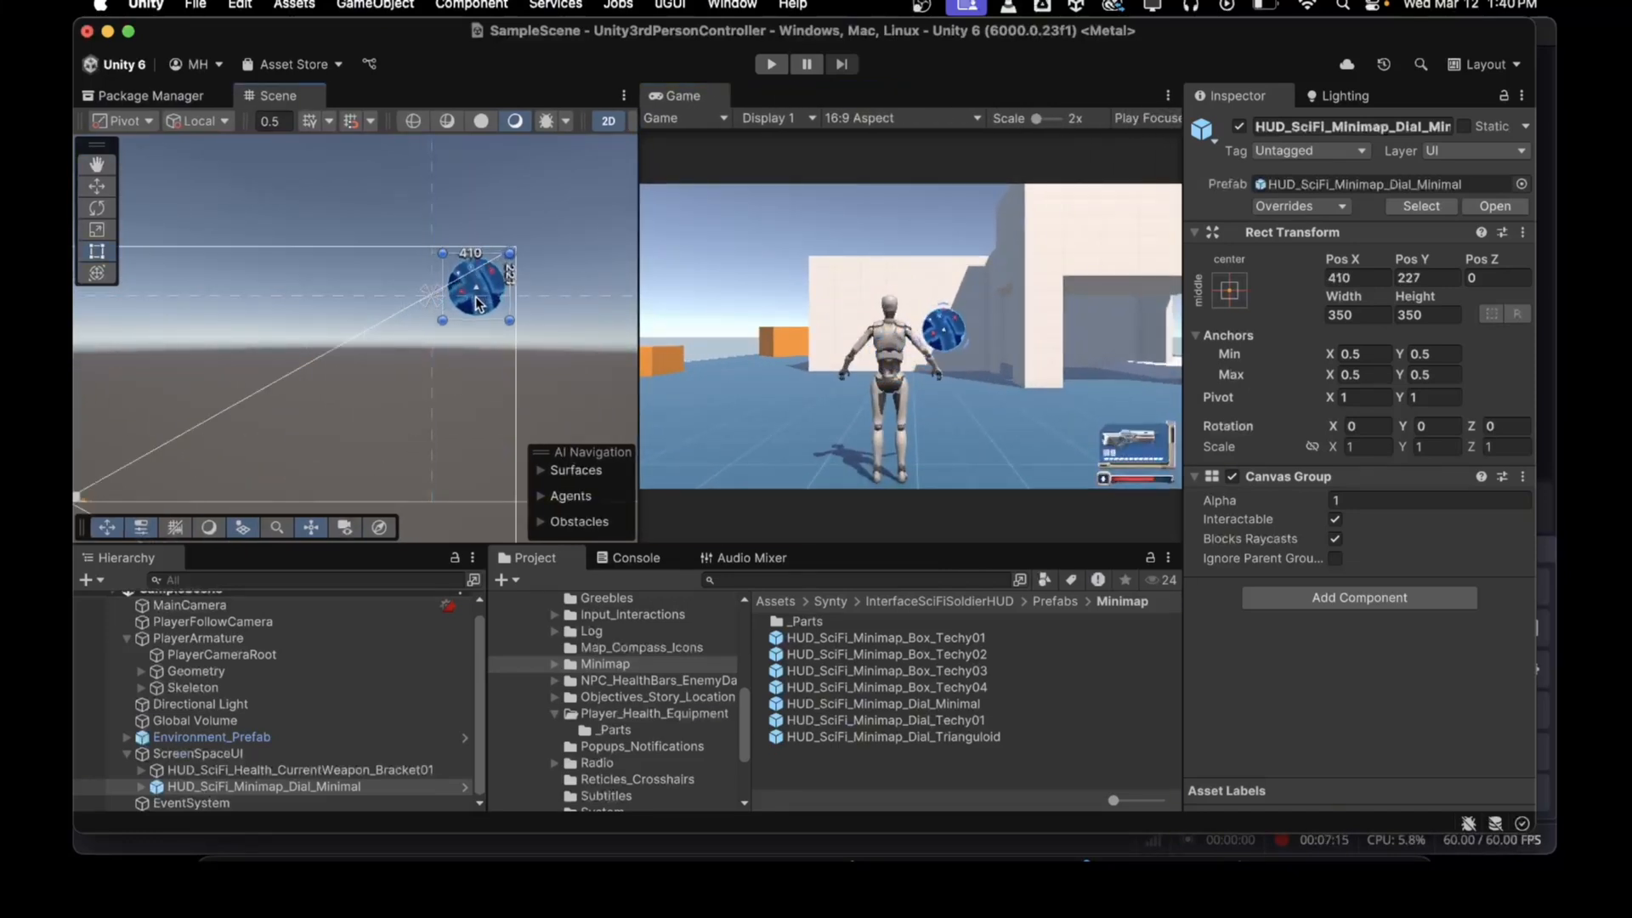
scroll(475, 298, down, 5)
click(493, 295)
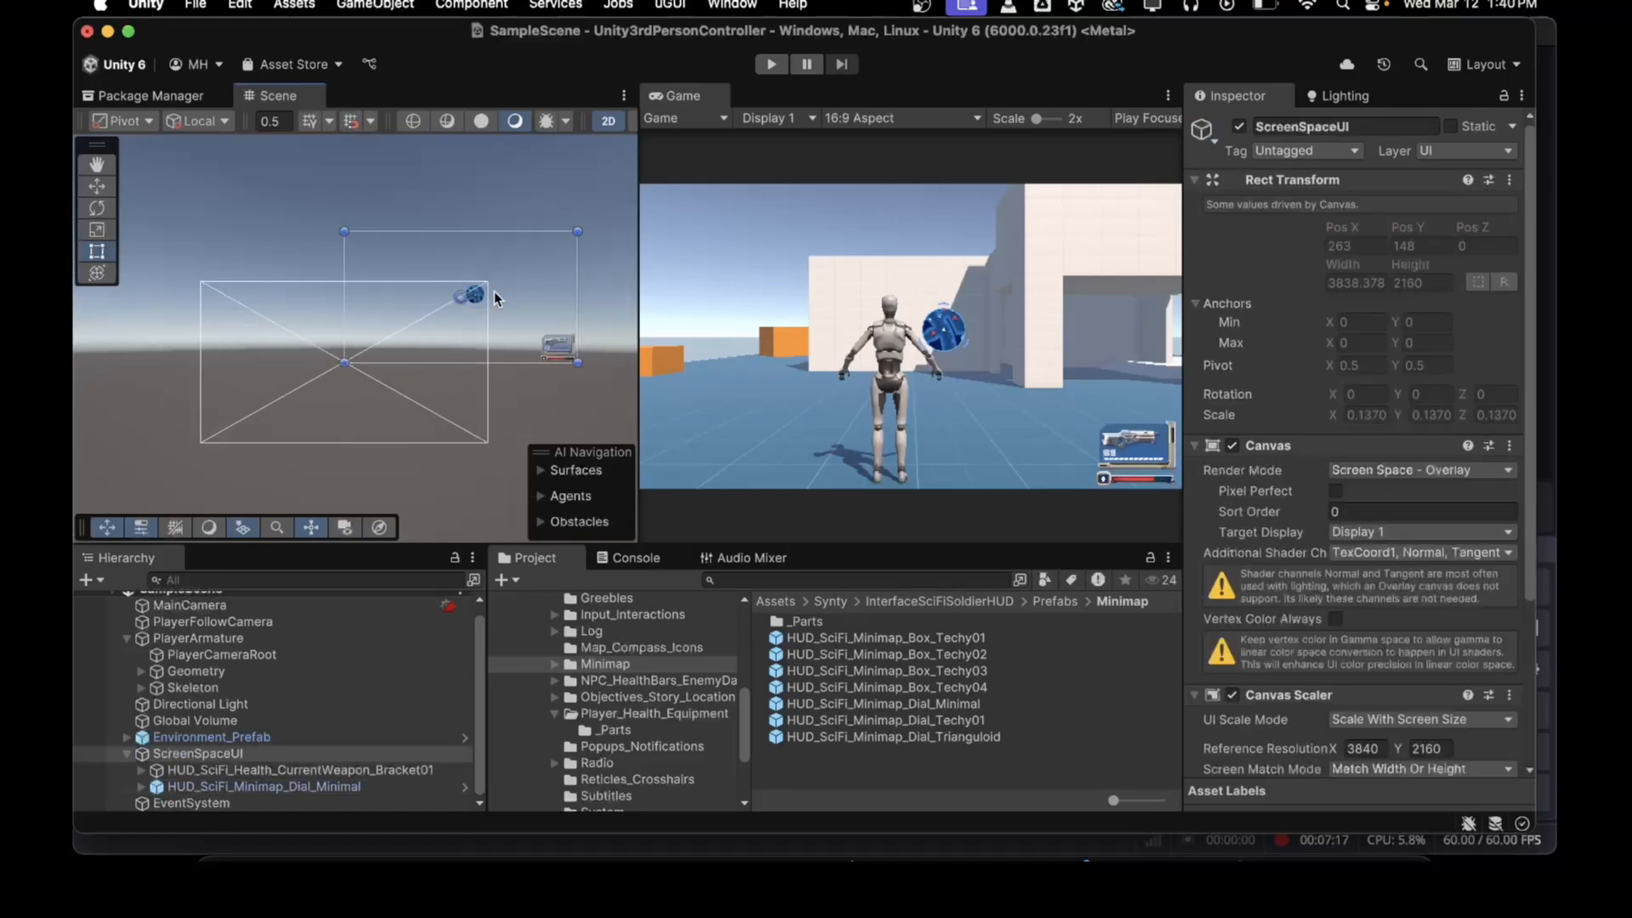
scroll(476, 294, up, 5)
click(481, 213)
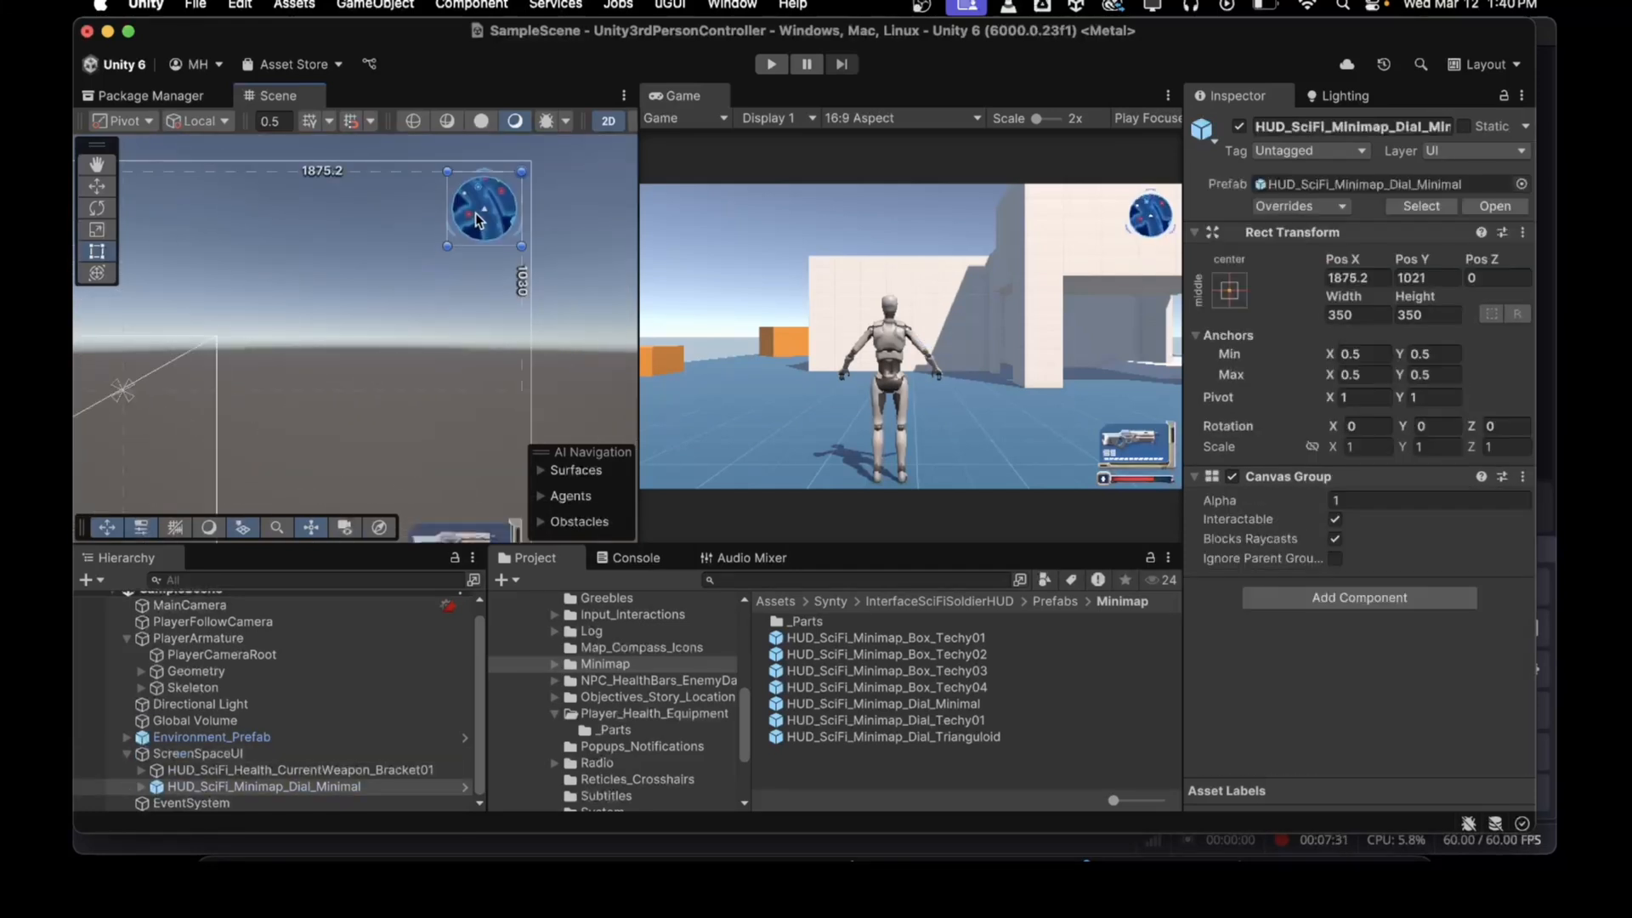
Step: Nudge the minimap dial to about Pos X 1919, Pos Y 1080 and anchor it to the top-right preset
drag(481, 212, 481, 209)
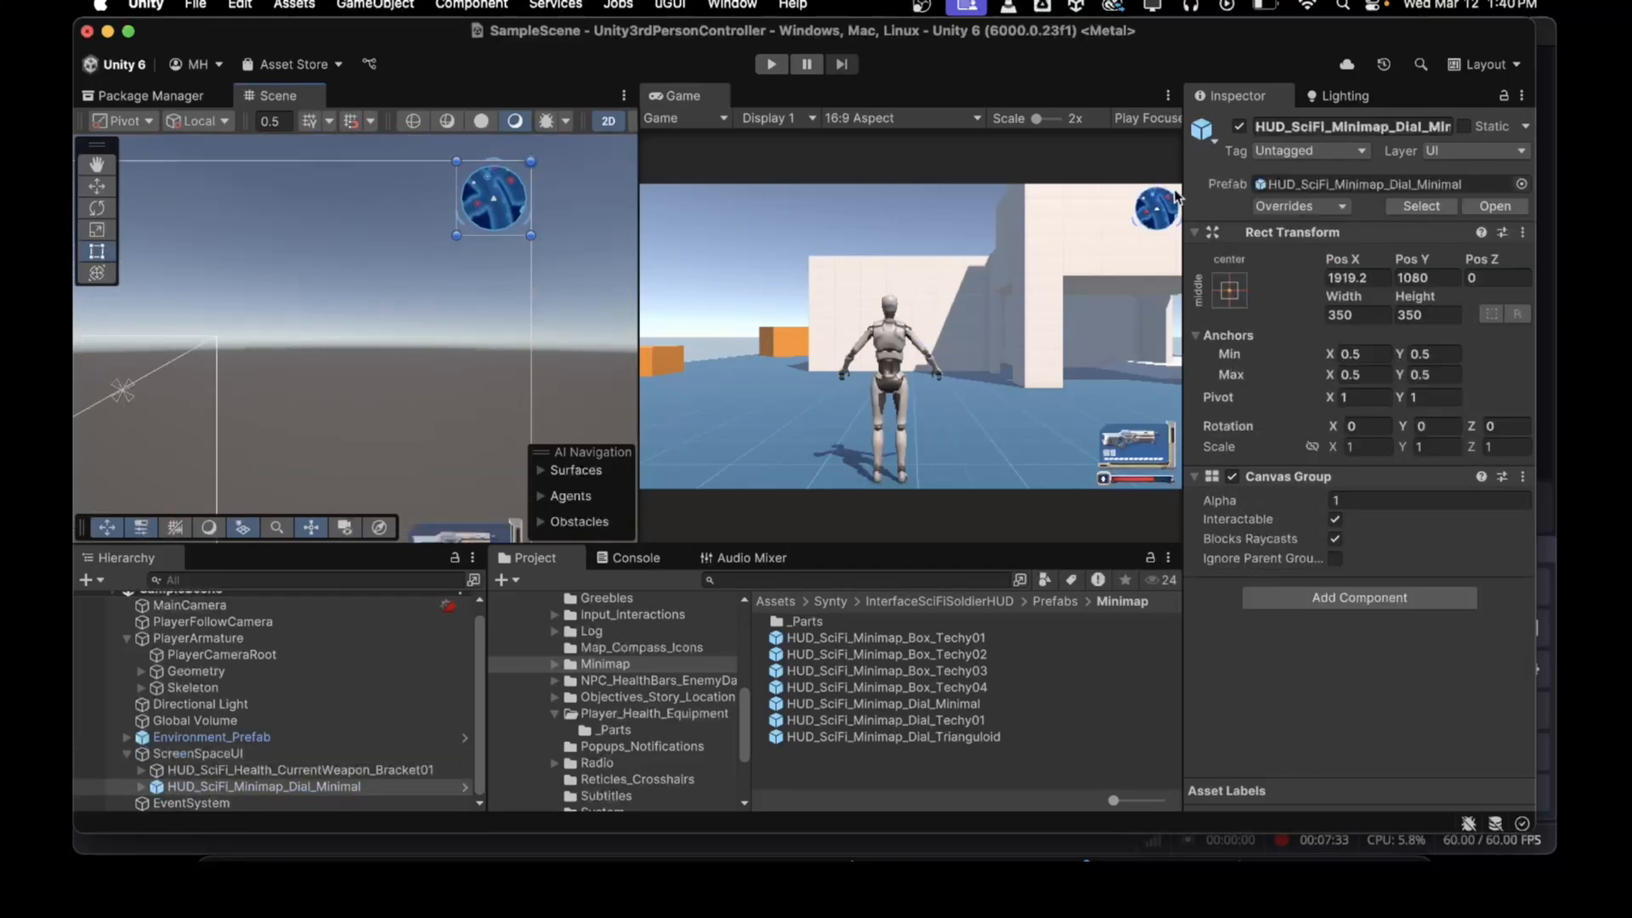
click(1229, 290)
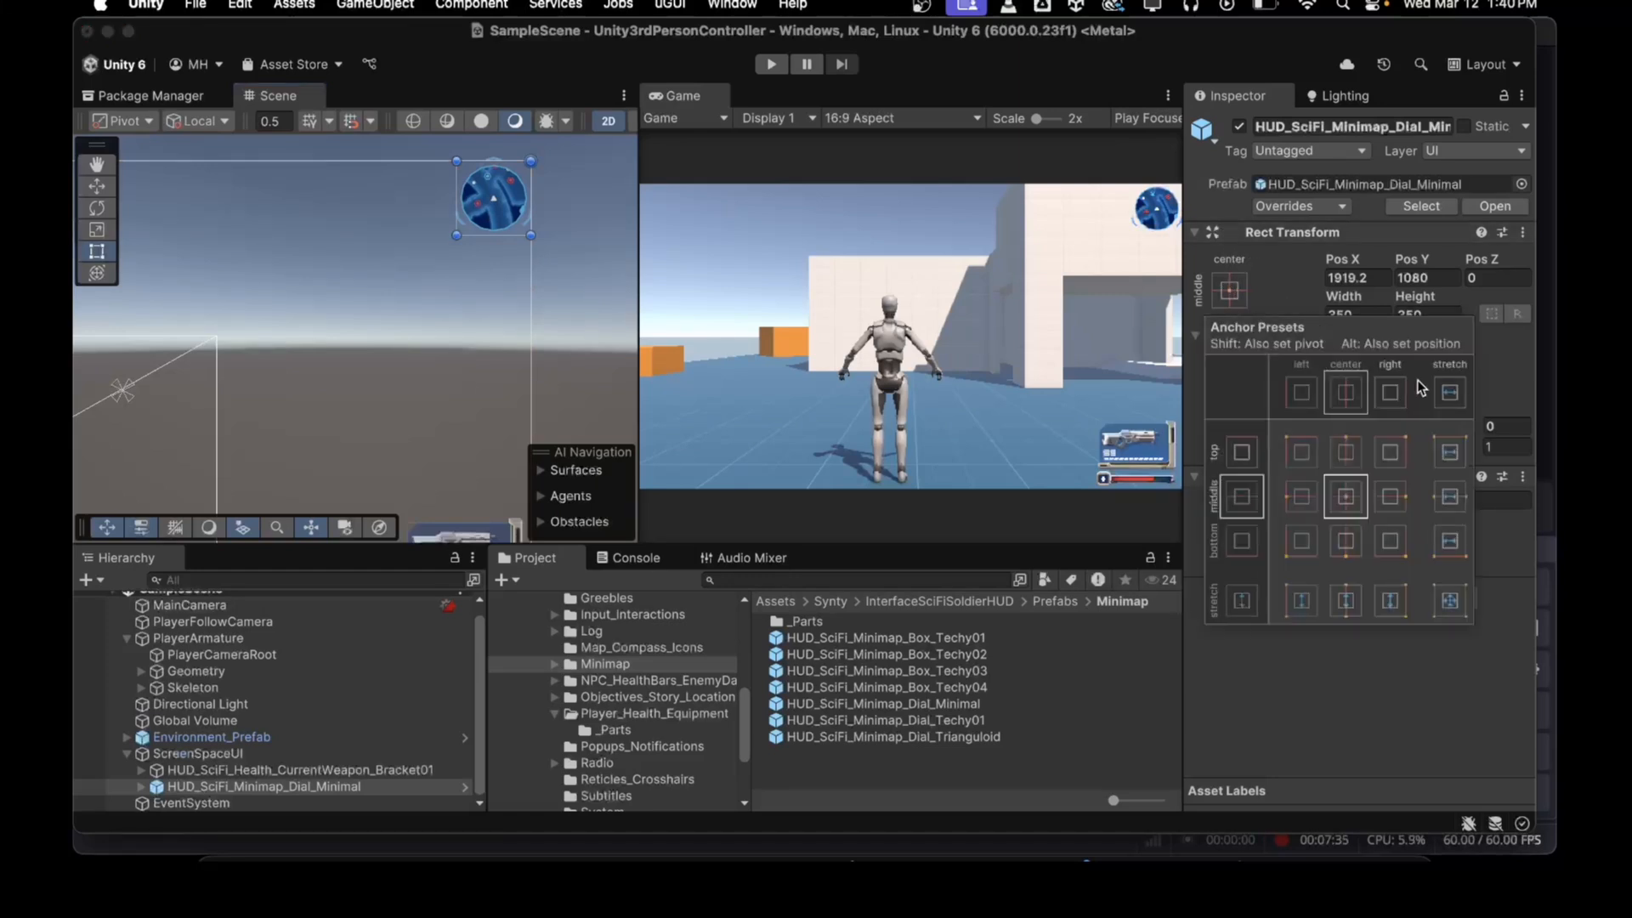
click(1389, 456)
Step: Add the HUD_SciFi_Objective prefab under ScreenSpaceUI and check it in the maximized Game view
click(815, 371)
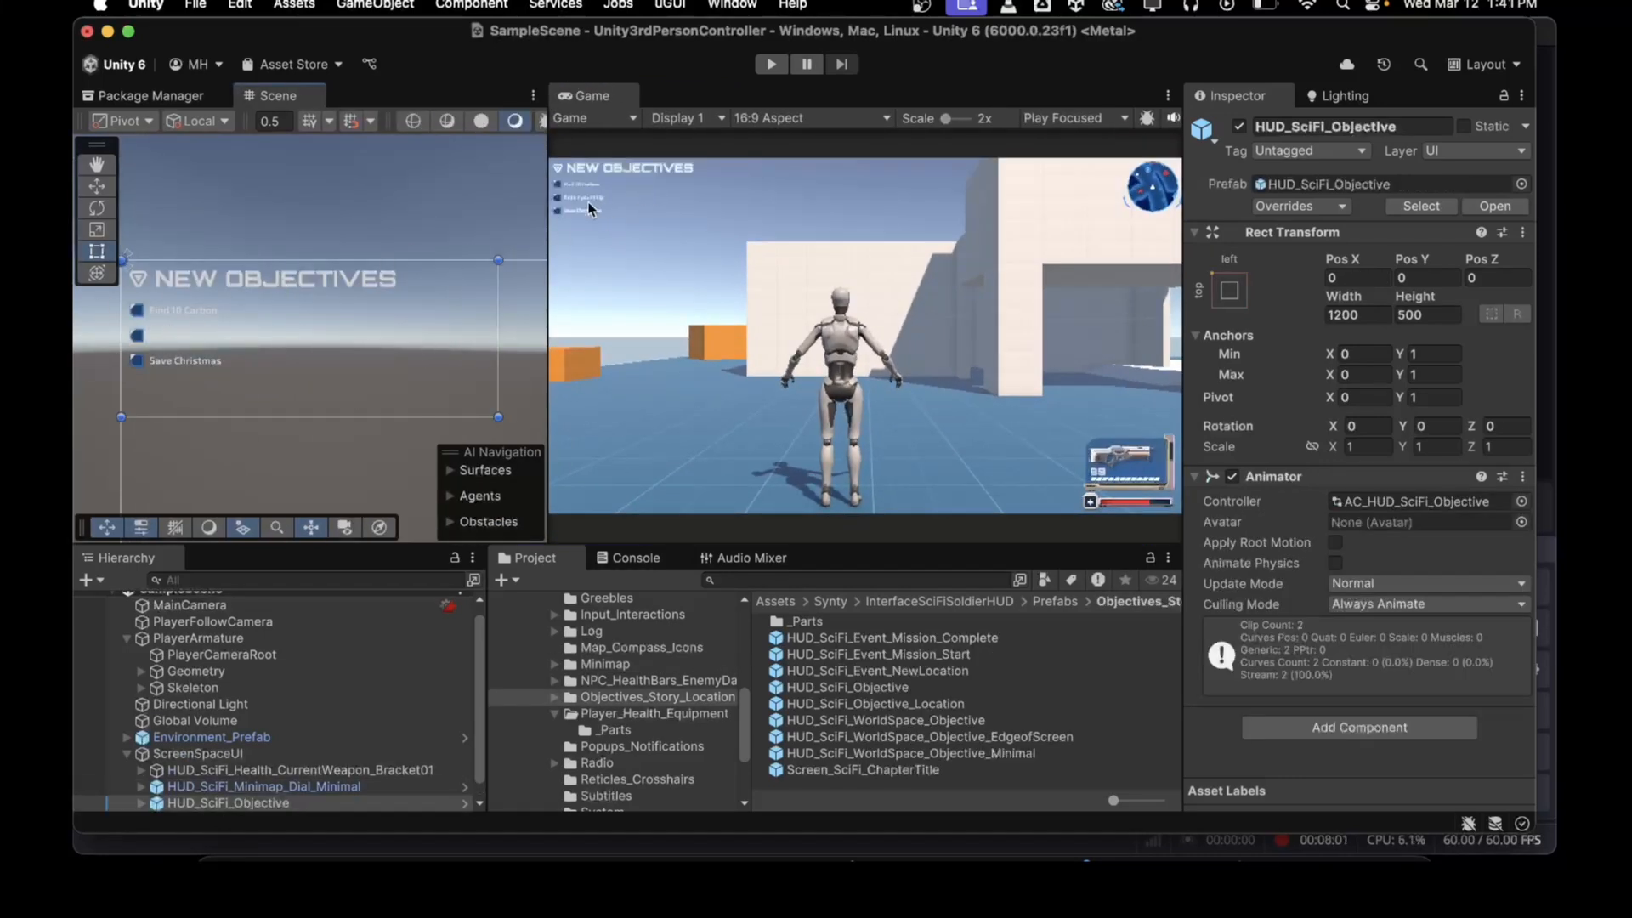
scroll(211, 681, down, 1)
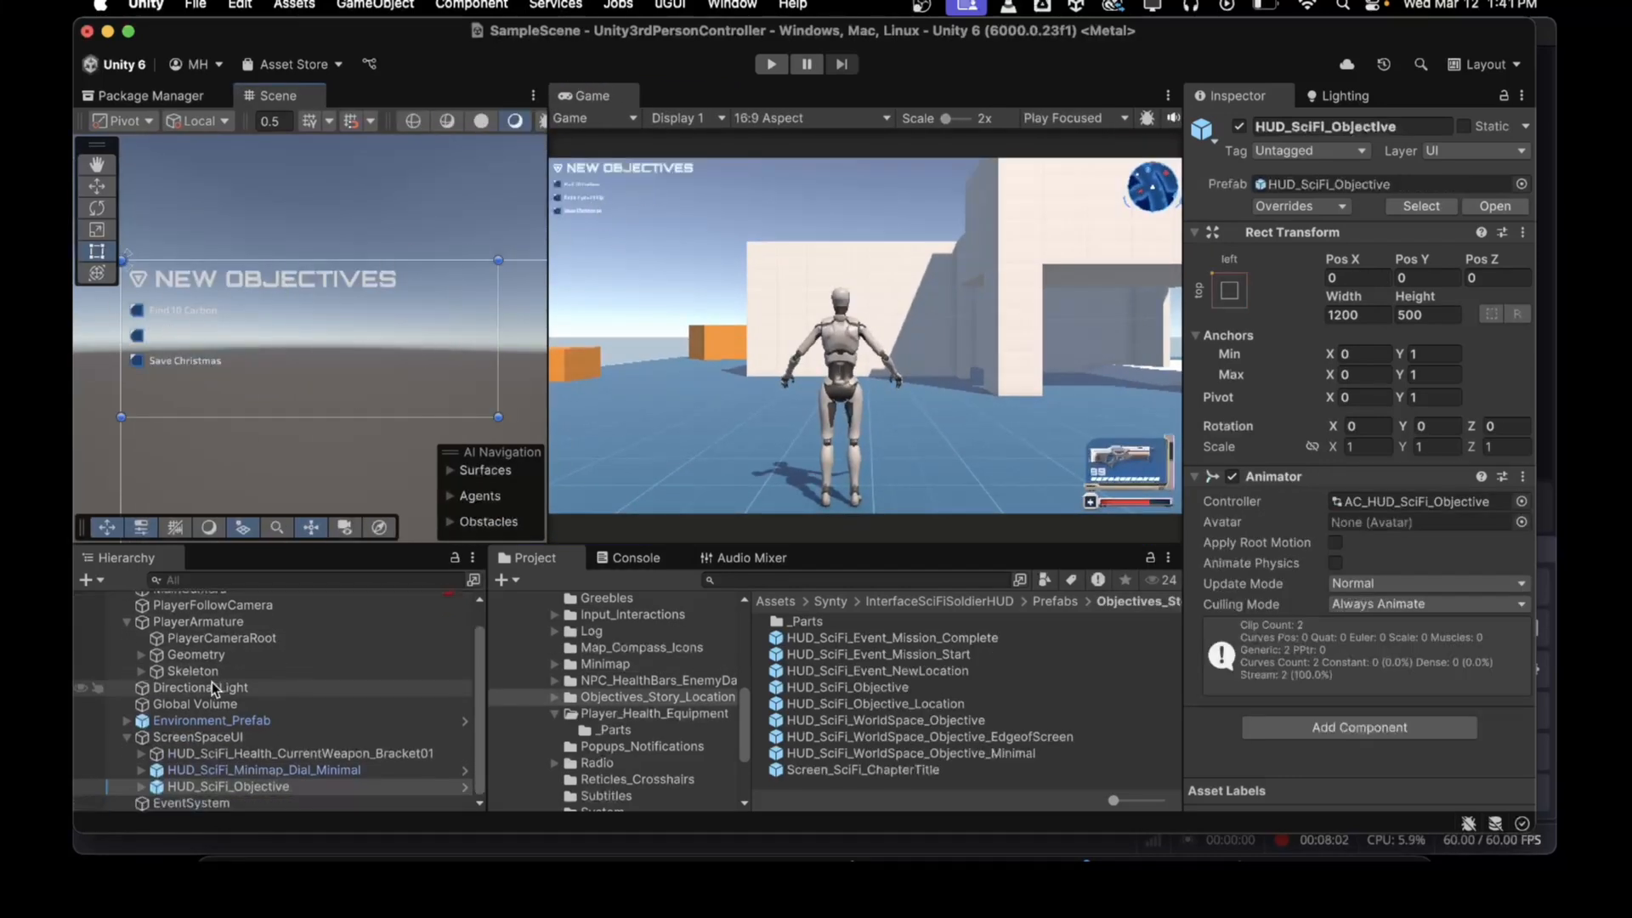
right_click(204, 782)
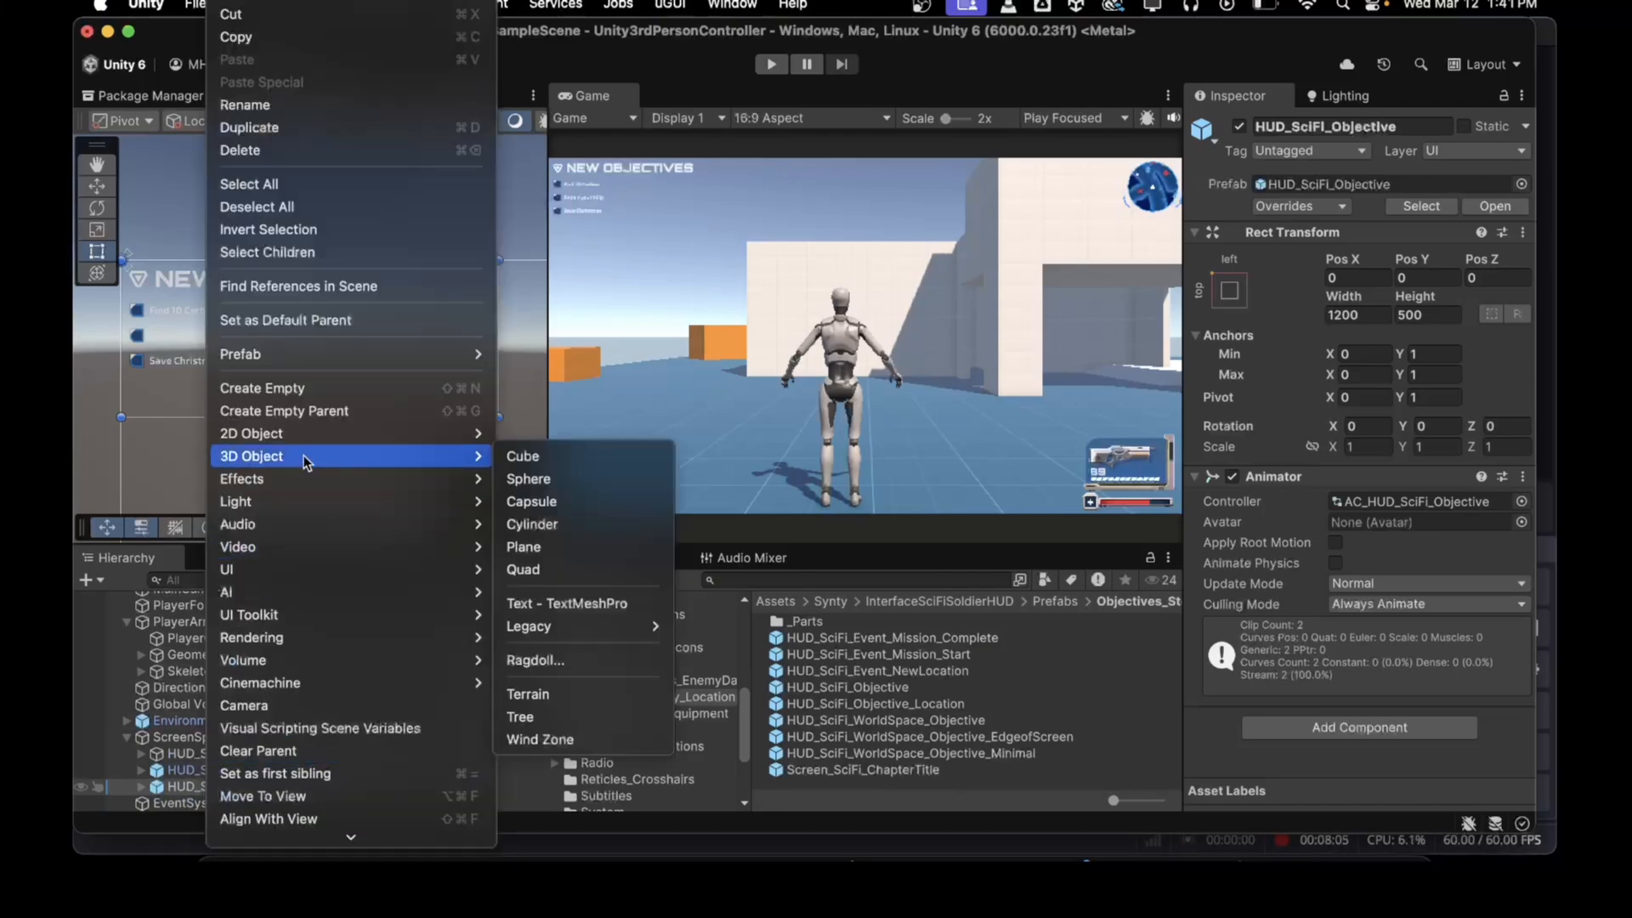
click(473, 417)
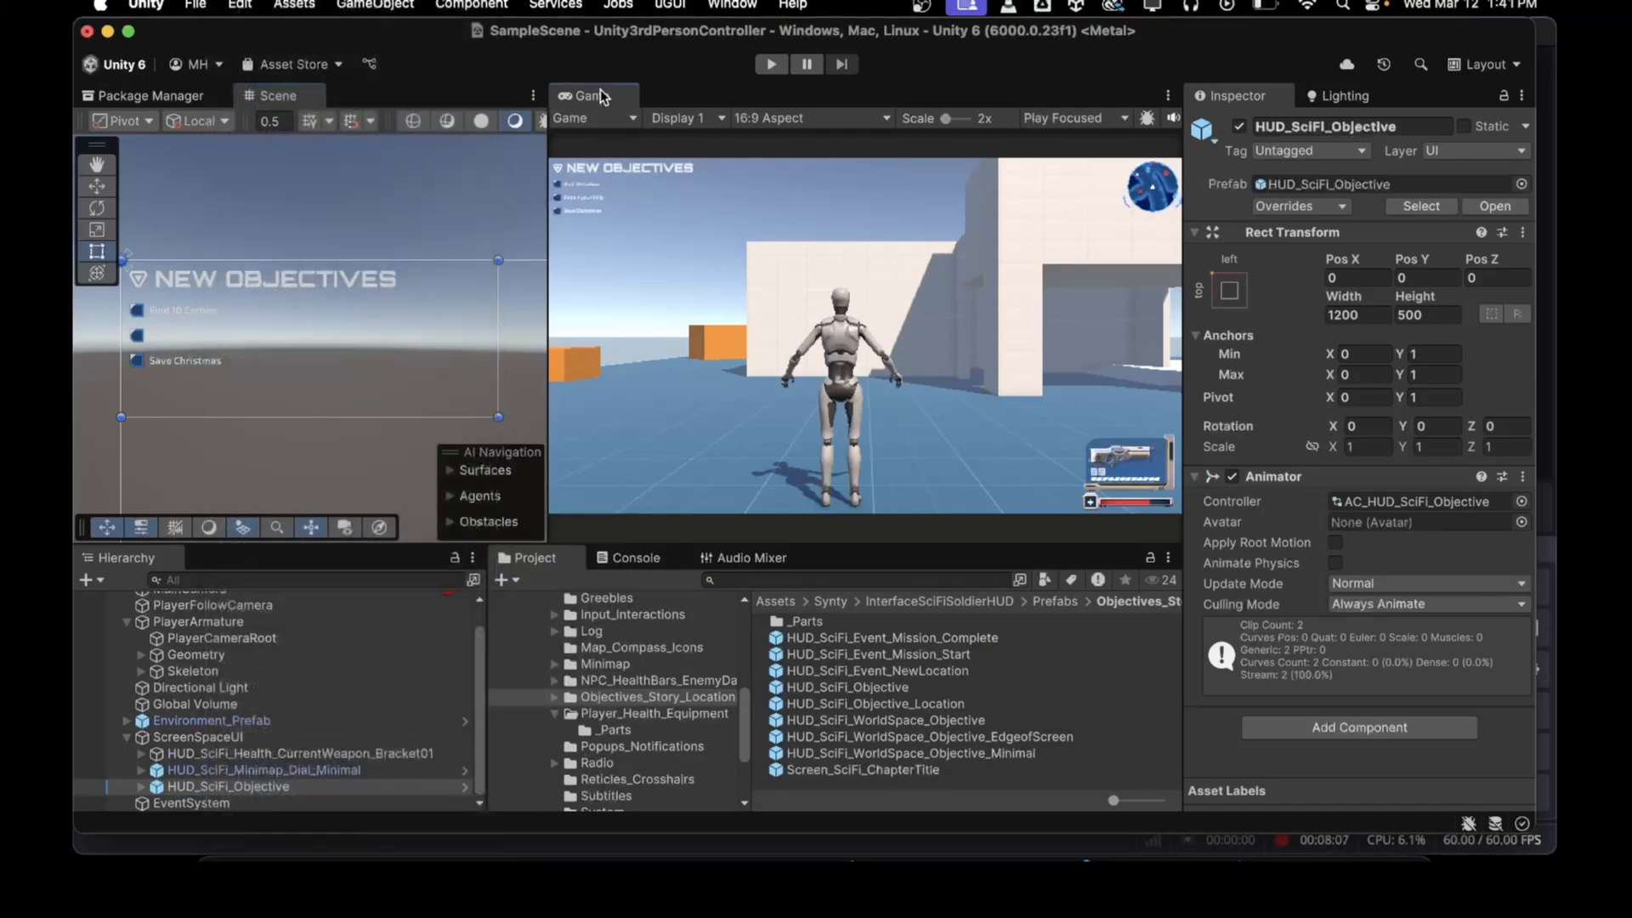
double_click(595, 95)
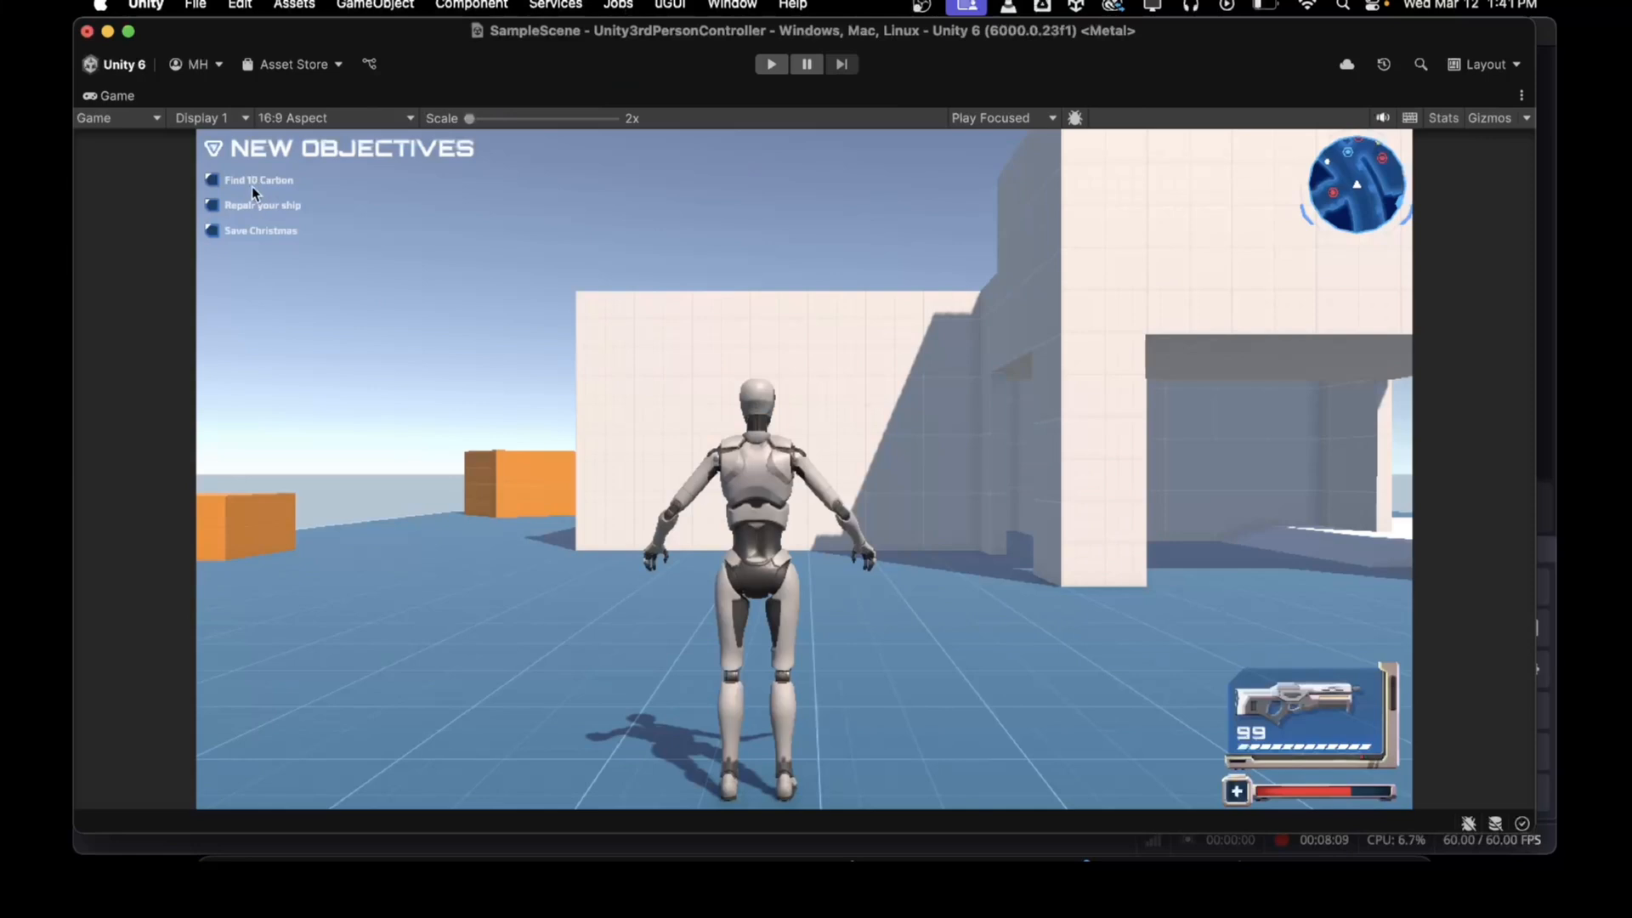
double_click(112, 96)
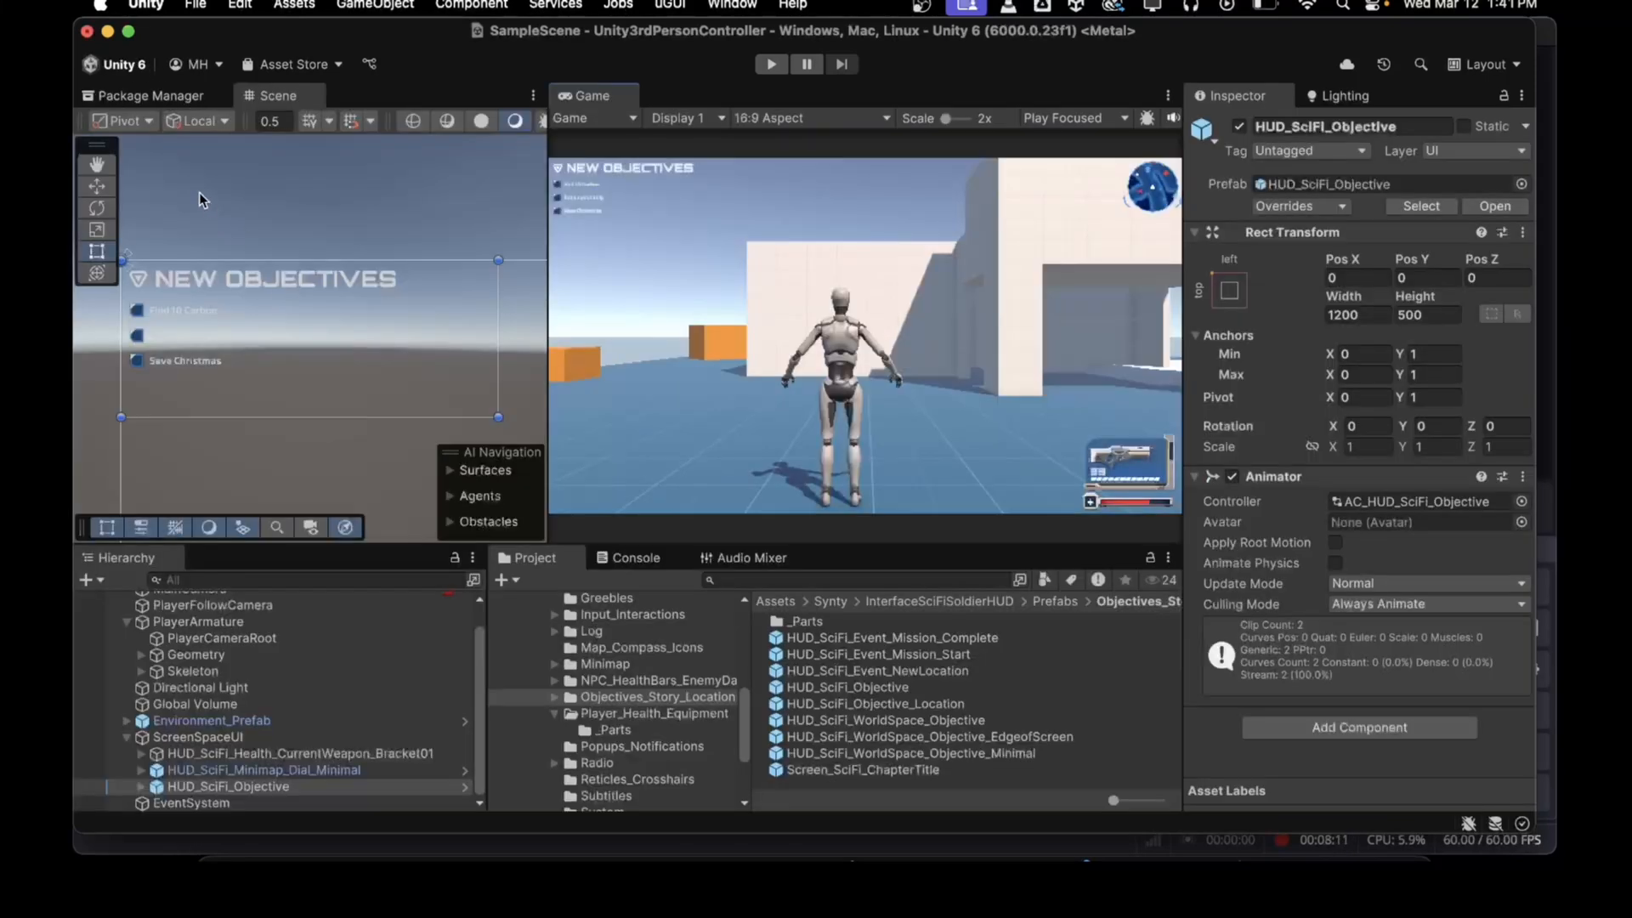
Step: Unpack the HUD_SciFi_Objective prefab instance in the scene
right_click(201, 785)
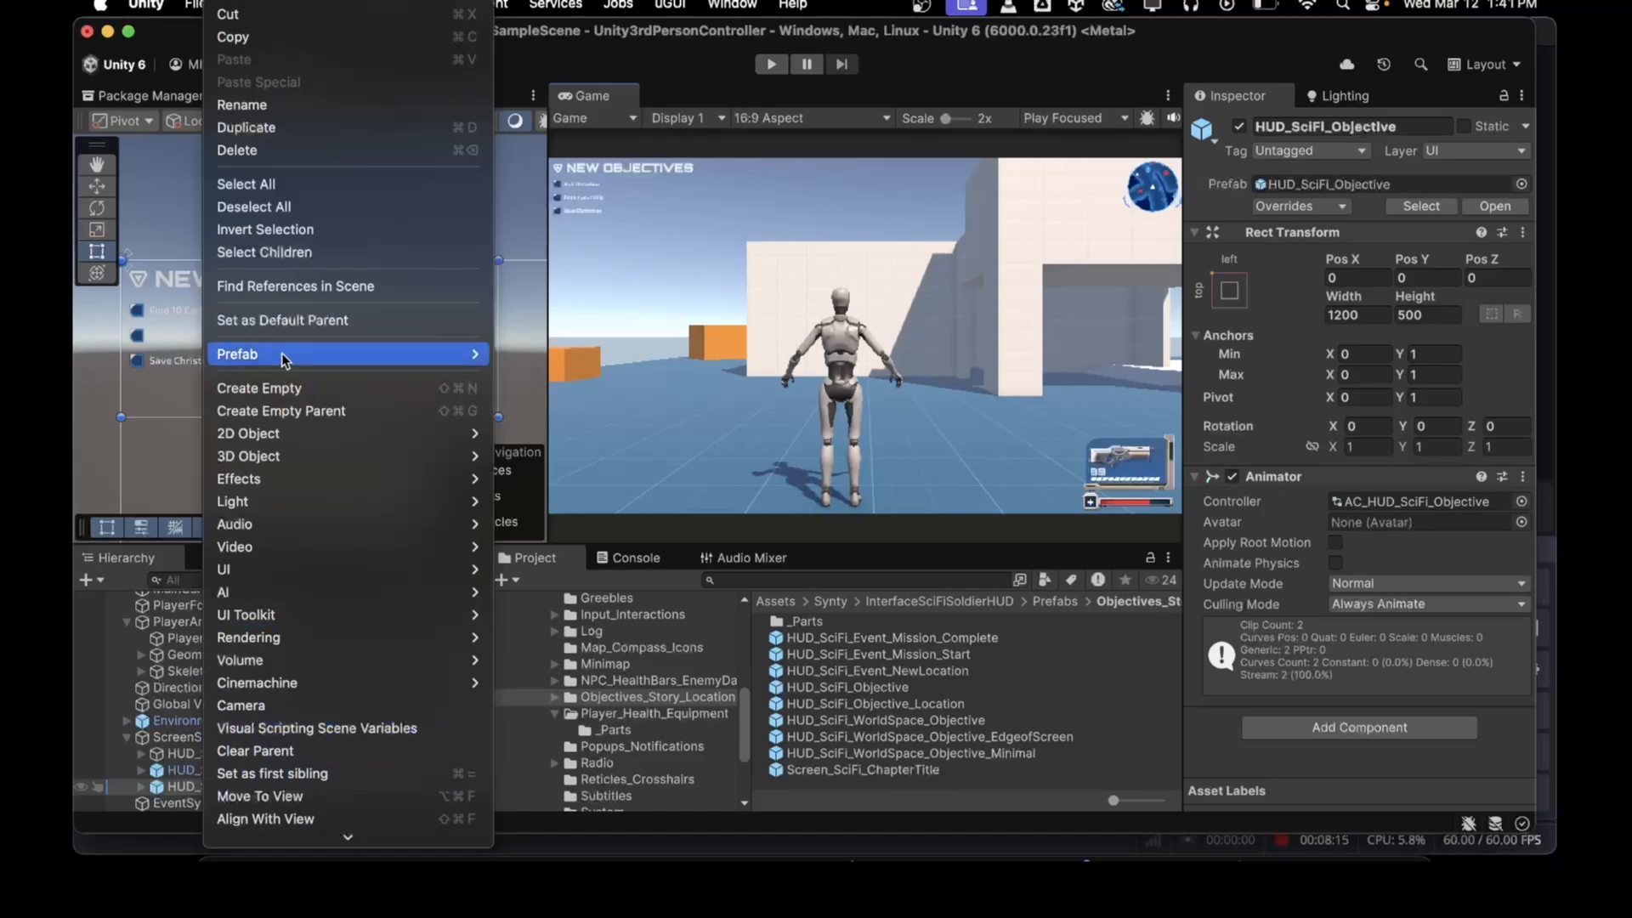
mouse_move(282, 353)
click(539, 548)
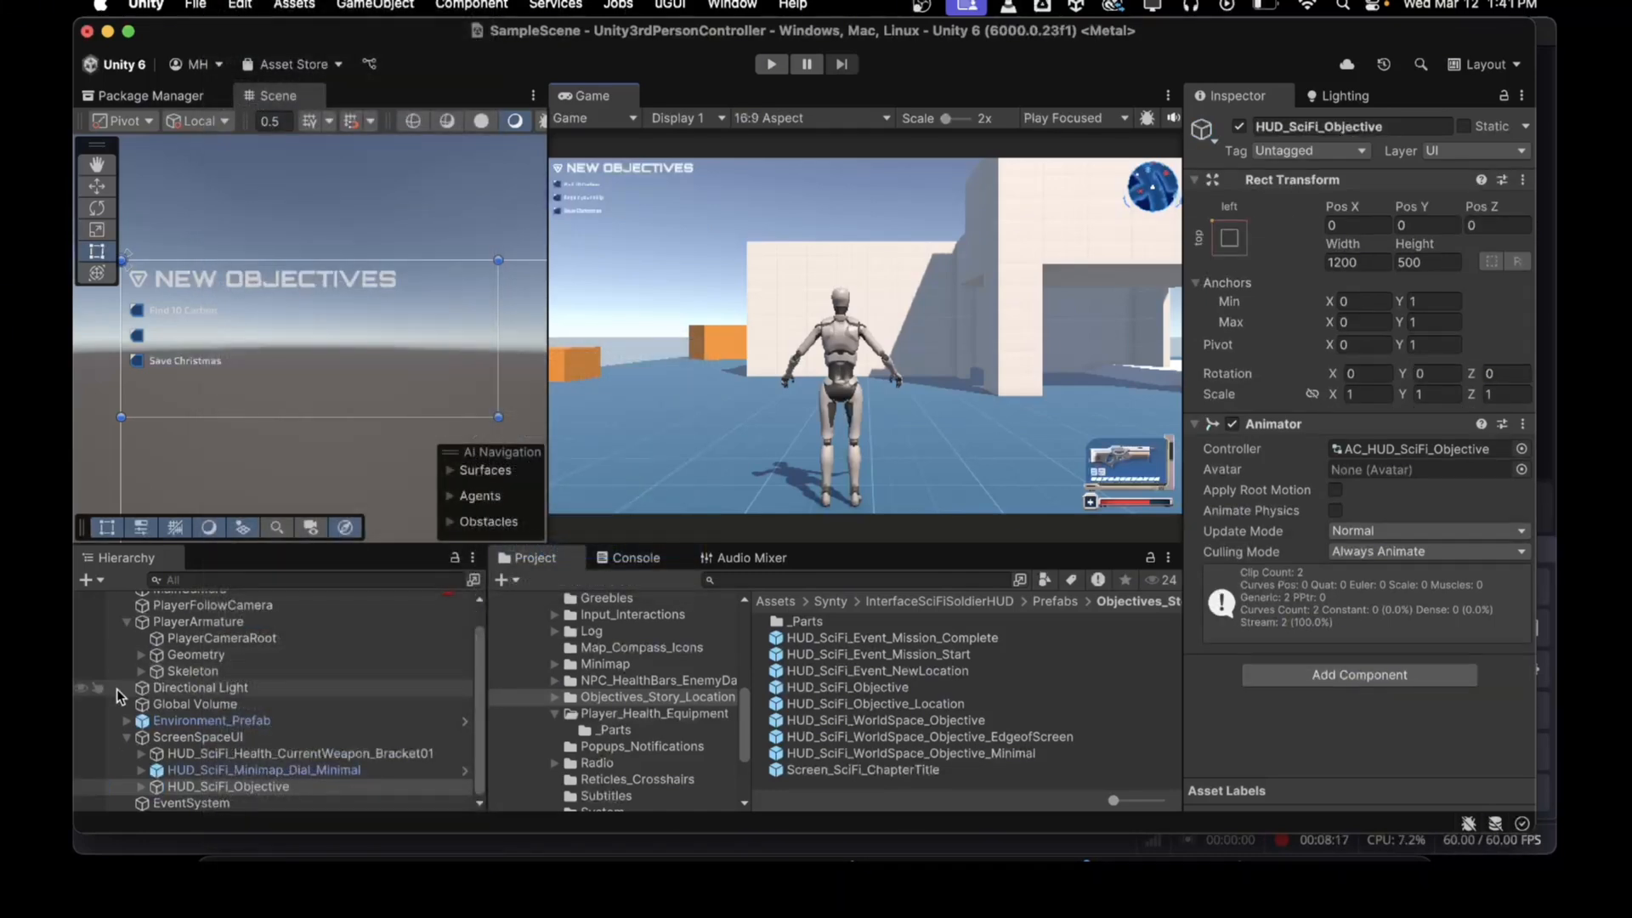
Step: Set the font size of the first objective item's label, Find 10 Carbon, to 72
click(139, 785)
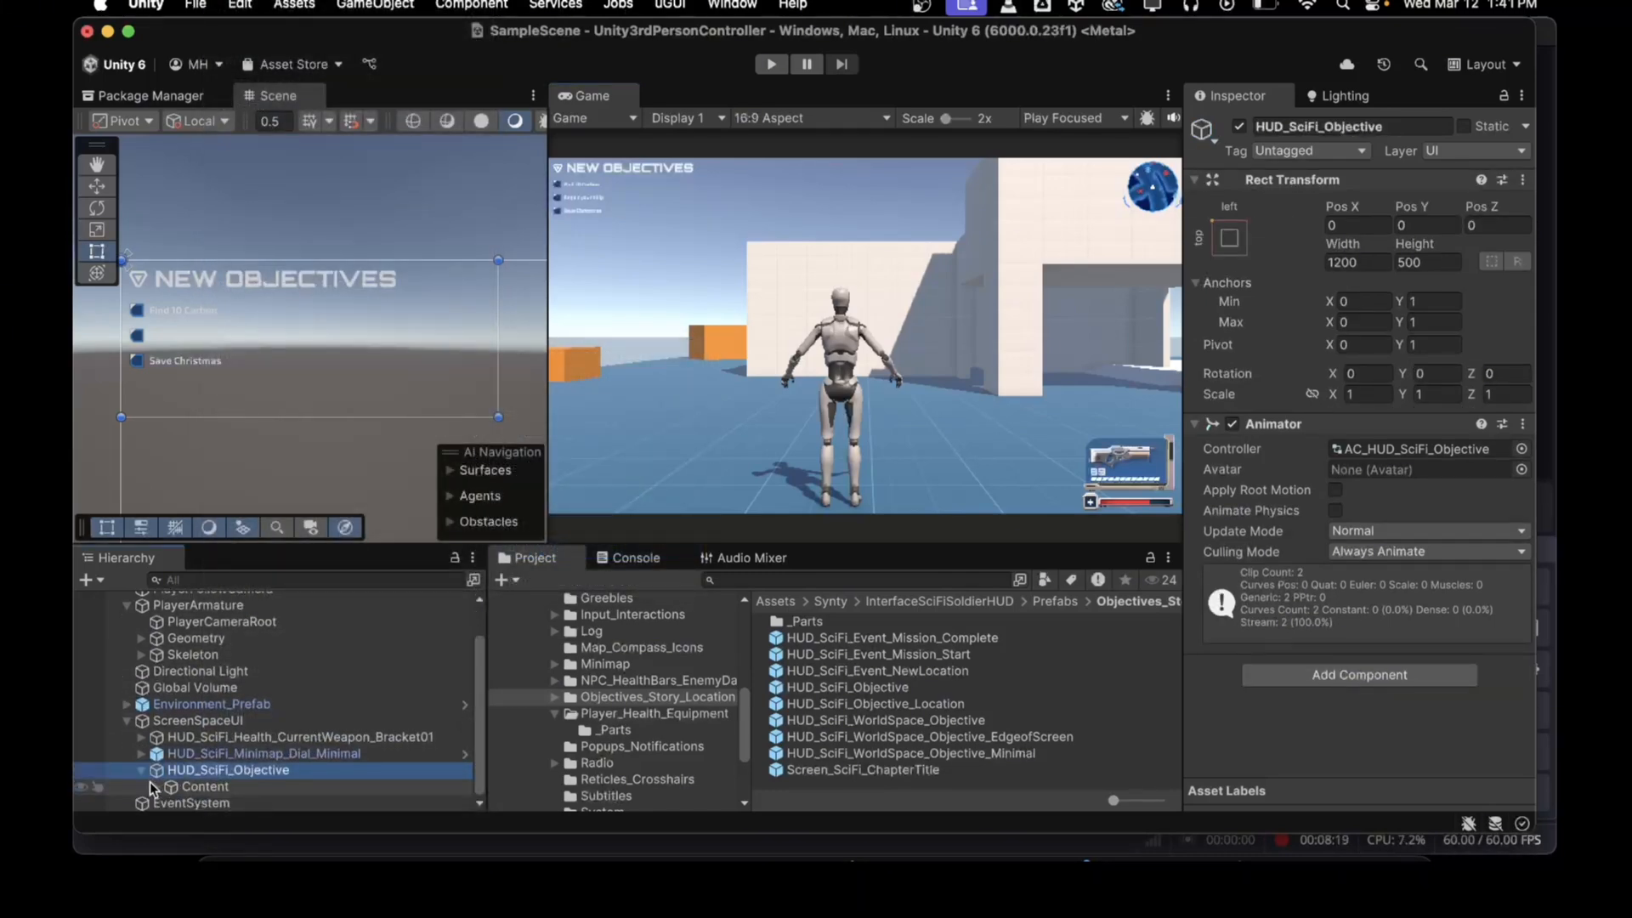
click(152, 785)
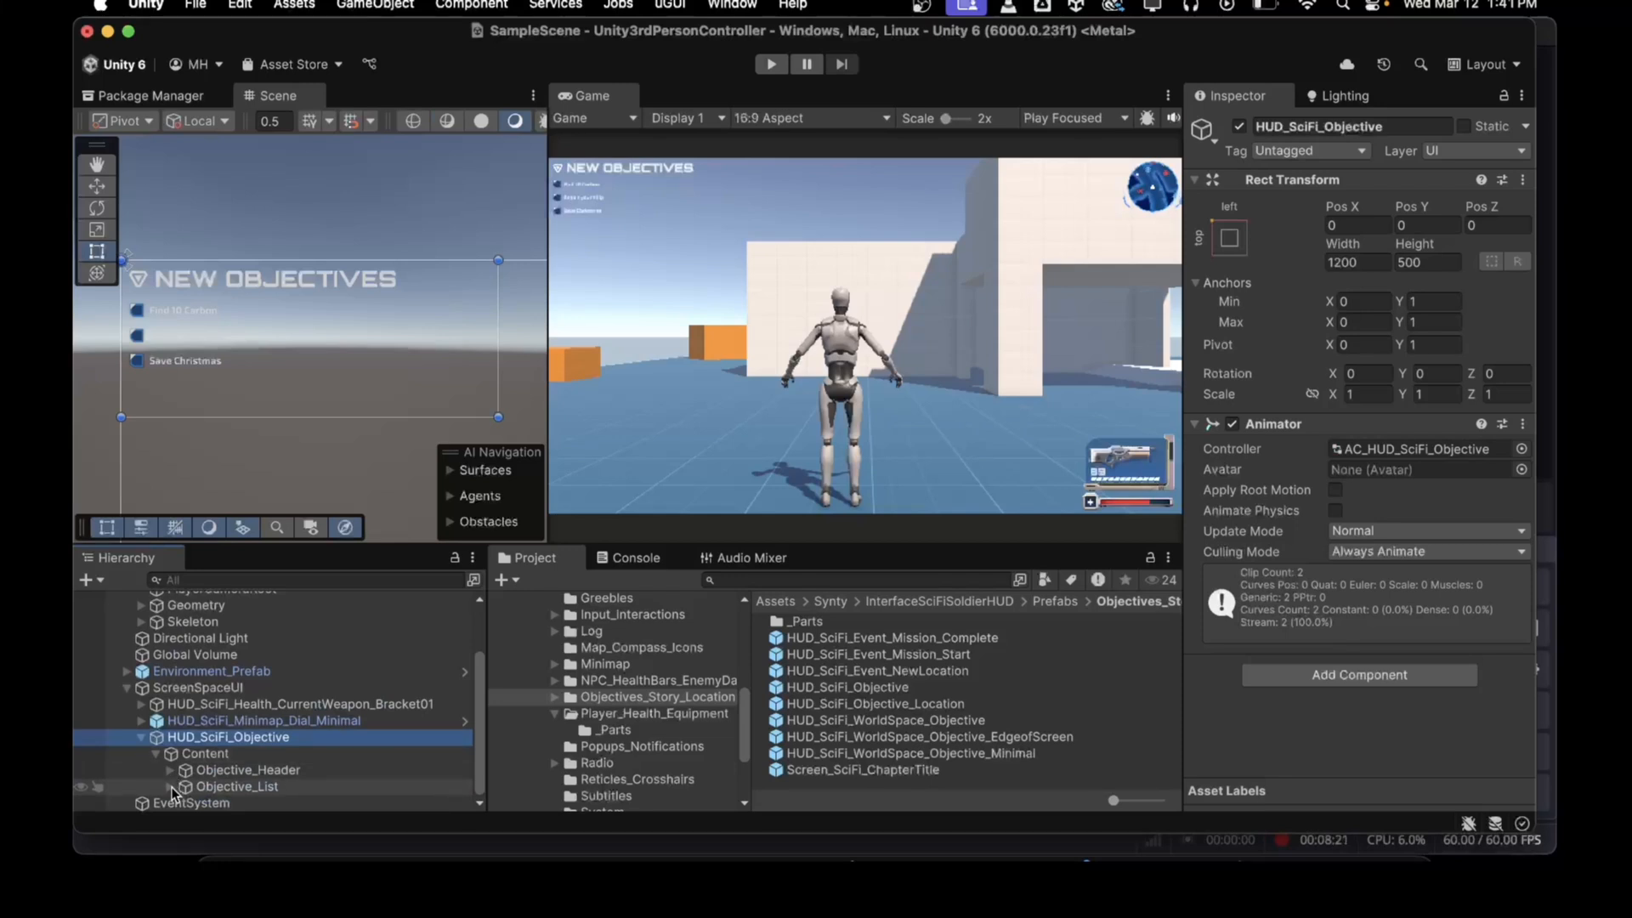
click(169, 787)
click(182, 755)
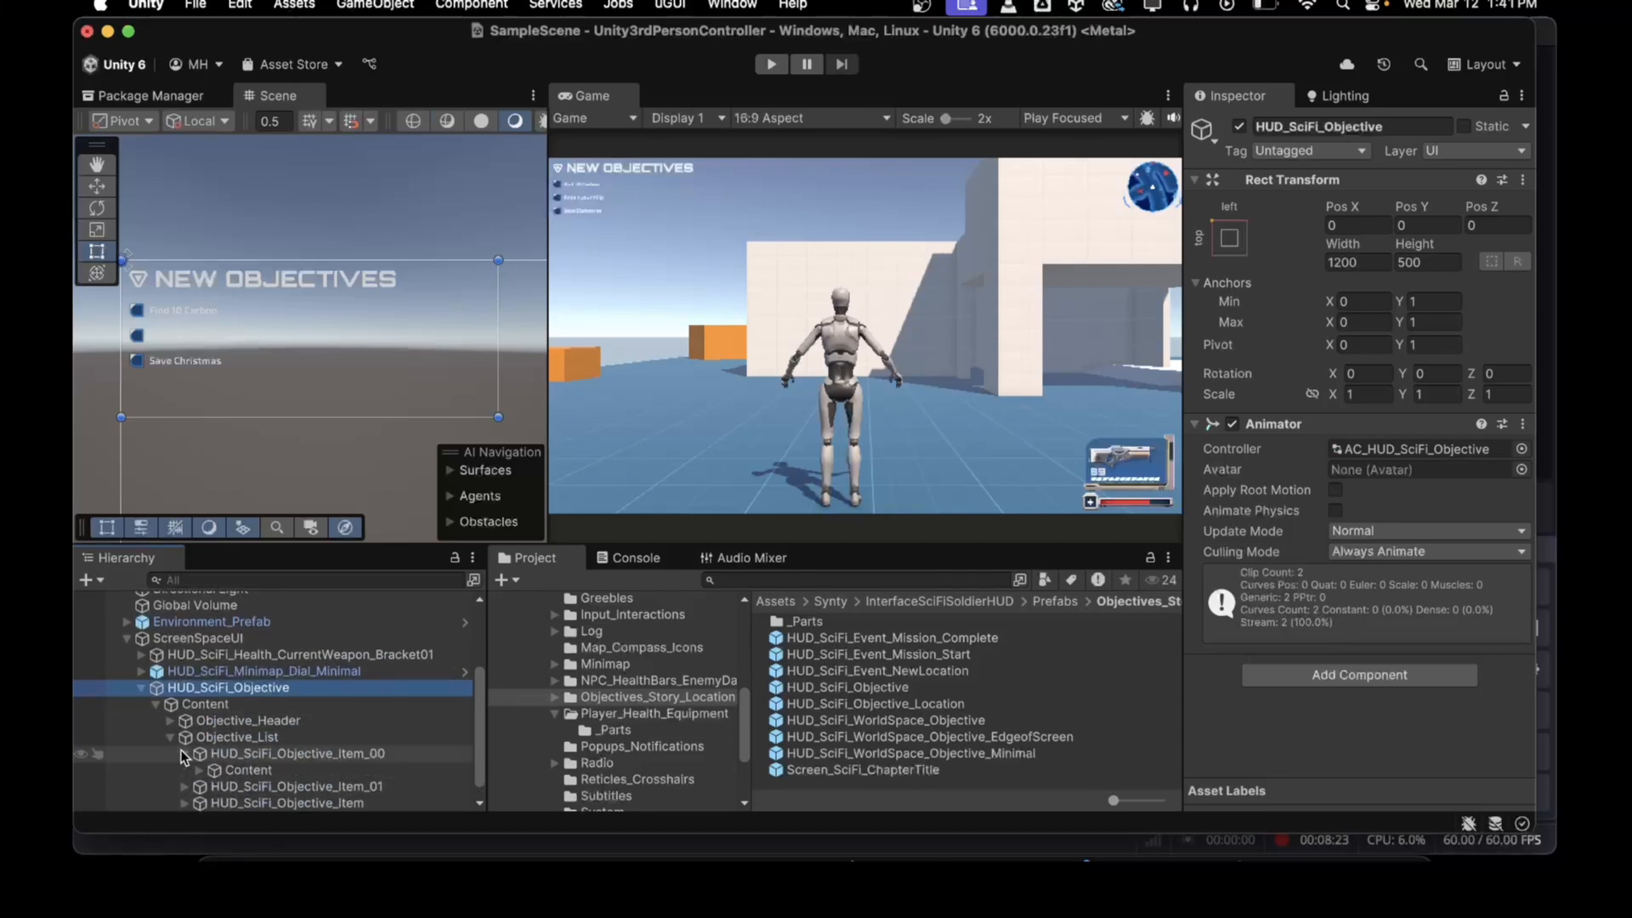
click(198, 770)
click(243, 804)
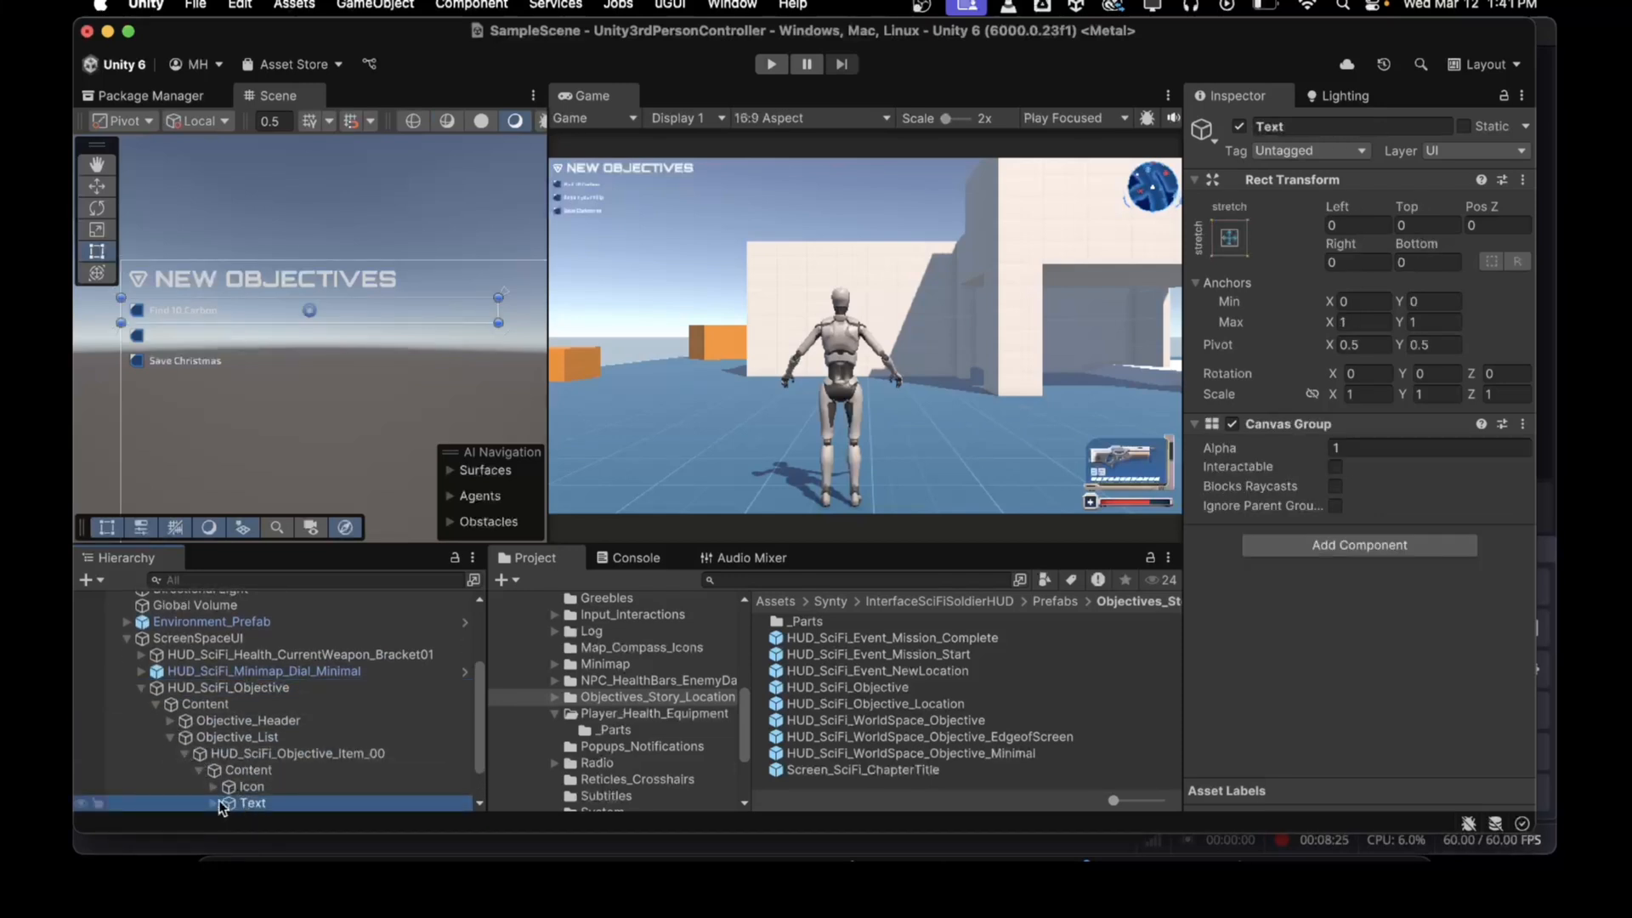
click(218, 805)
scroll(222, 800, down, 2)
click(281, 753)
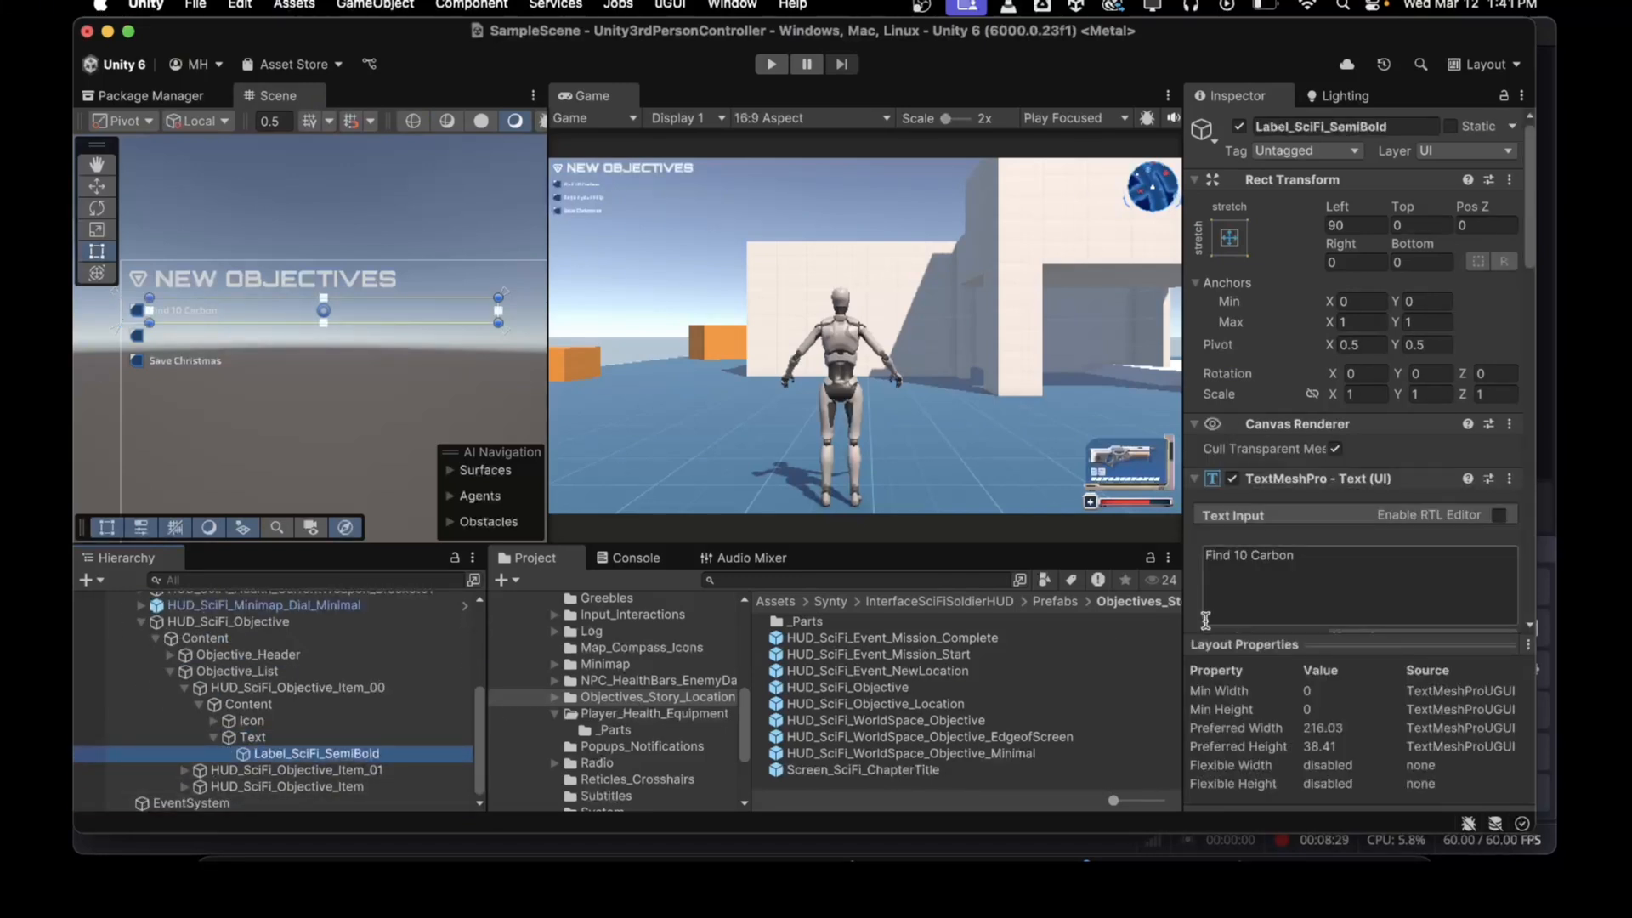
scroll(1241, 592, down, 5)
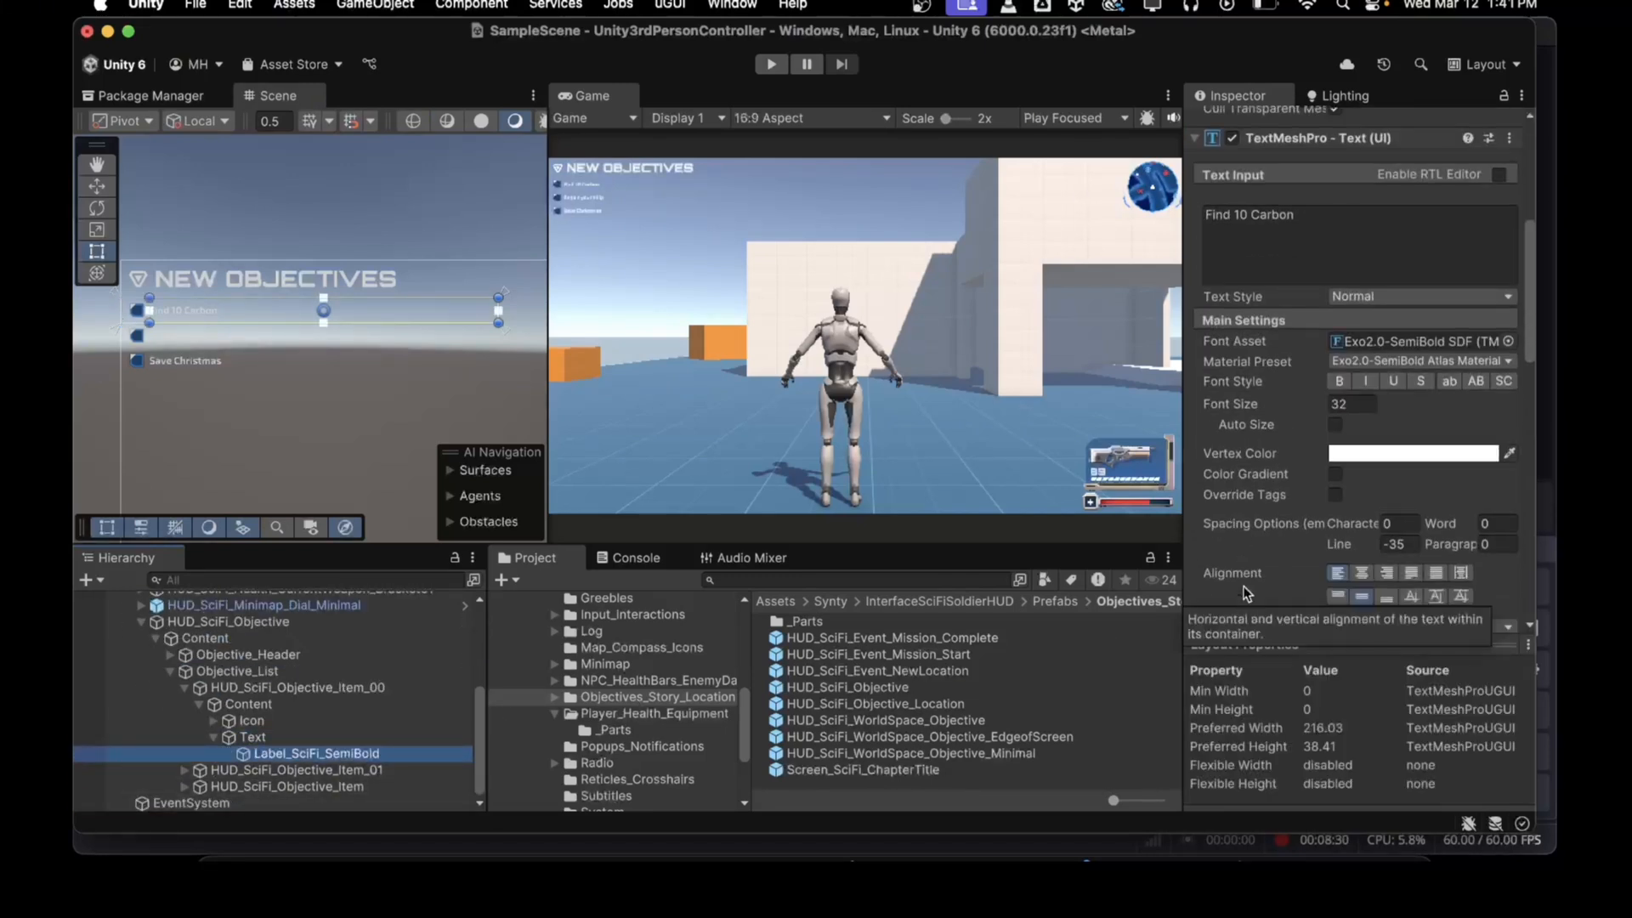
click(1351, 405)
text(72)
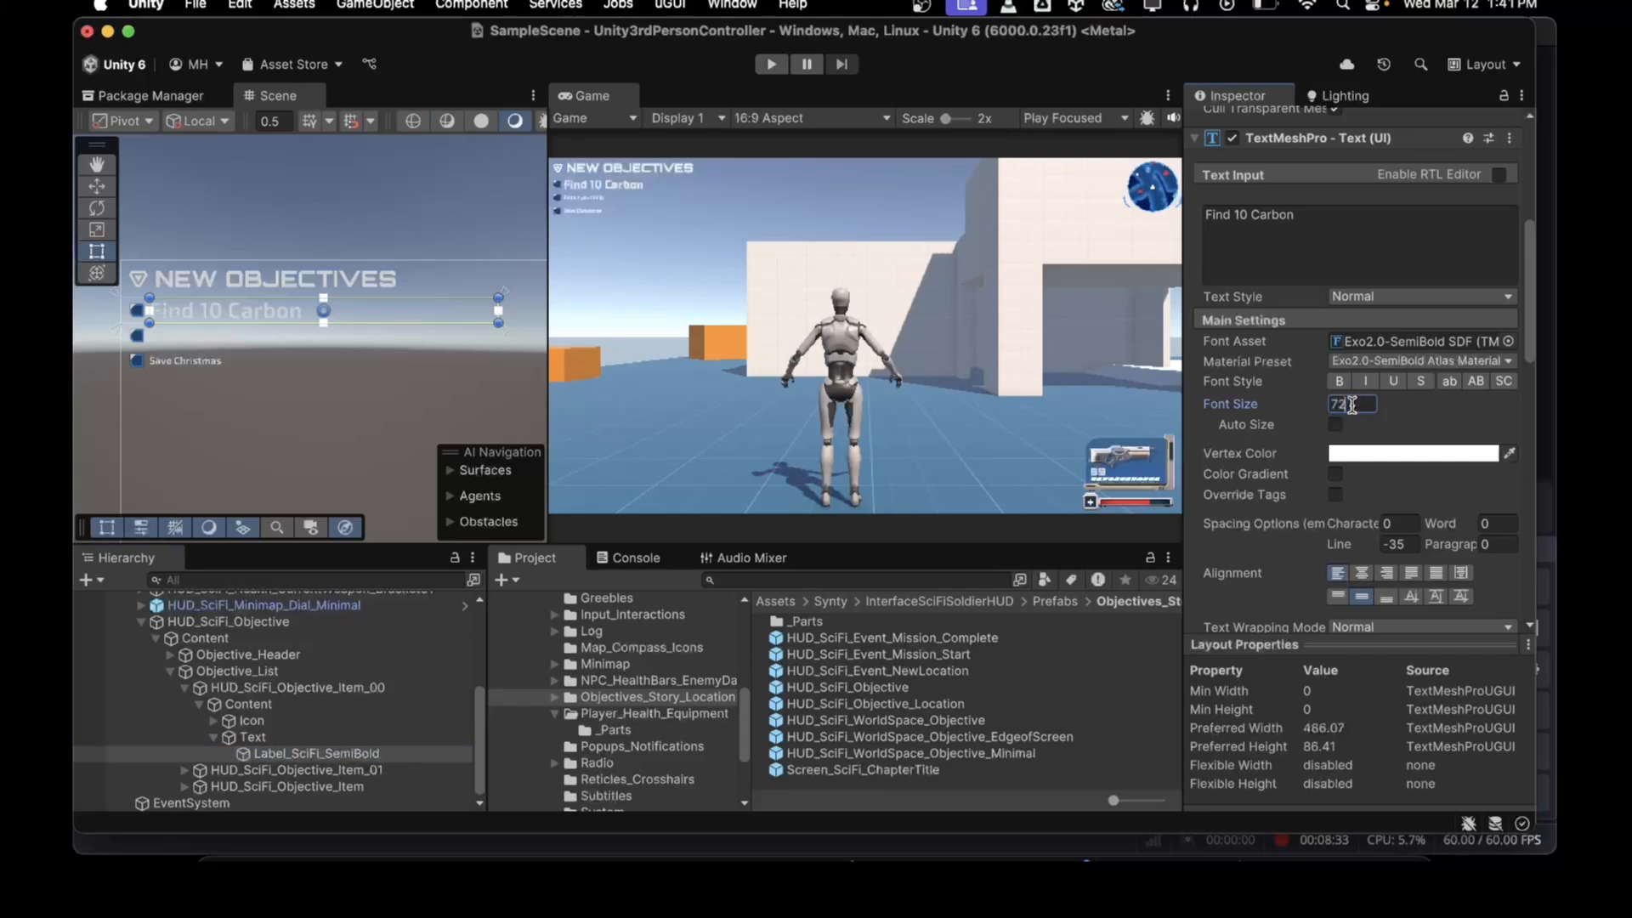
Step: Set the font size of the second objective item's label, Repair your ship, to 72
click(185, 769)
click(199, 770)
scroll(204, 771, down, 2)
click(213, 770)
click(272, 786)
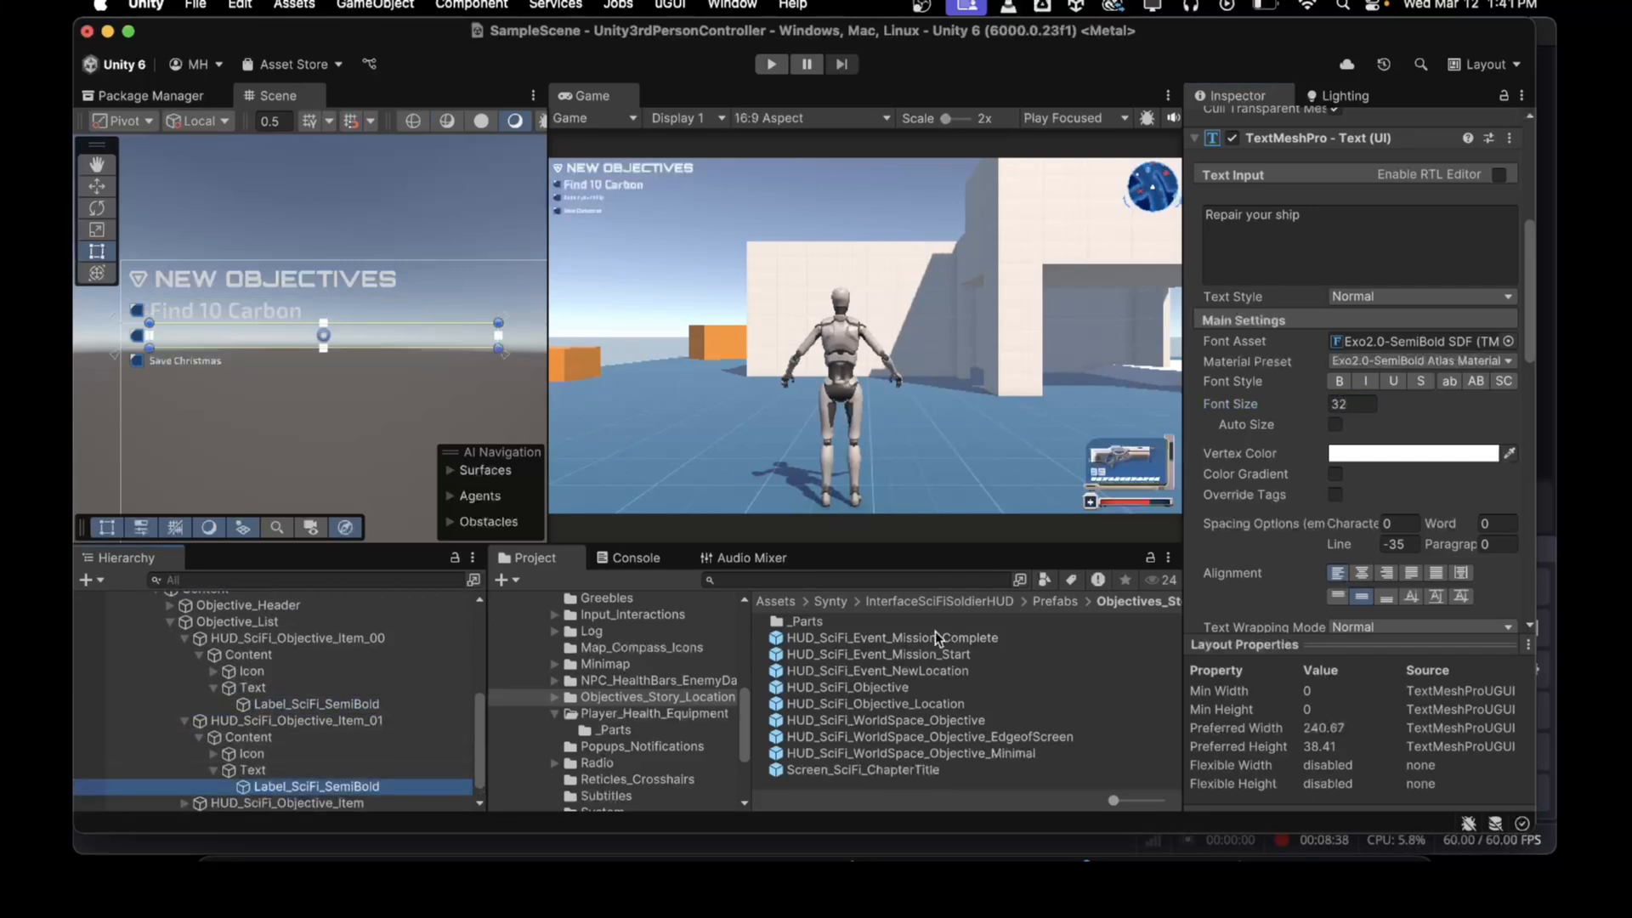
click(1357, 403)
text(72)
Step: Set the font size of the third objective item's label, Save Christmas, to 72
click(192, 805)
click(184, 786)
click(198, 803)
scroll(200, 799, down, 2)
click(213, 787)
click(276, 804)
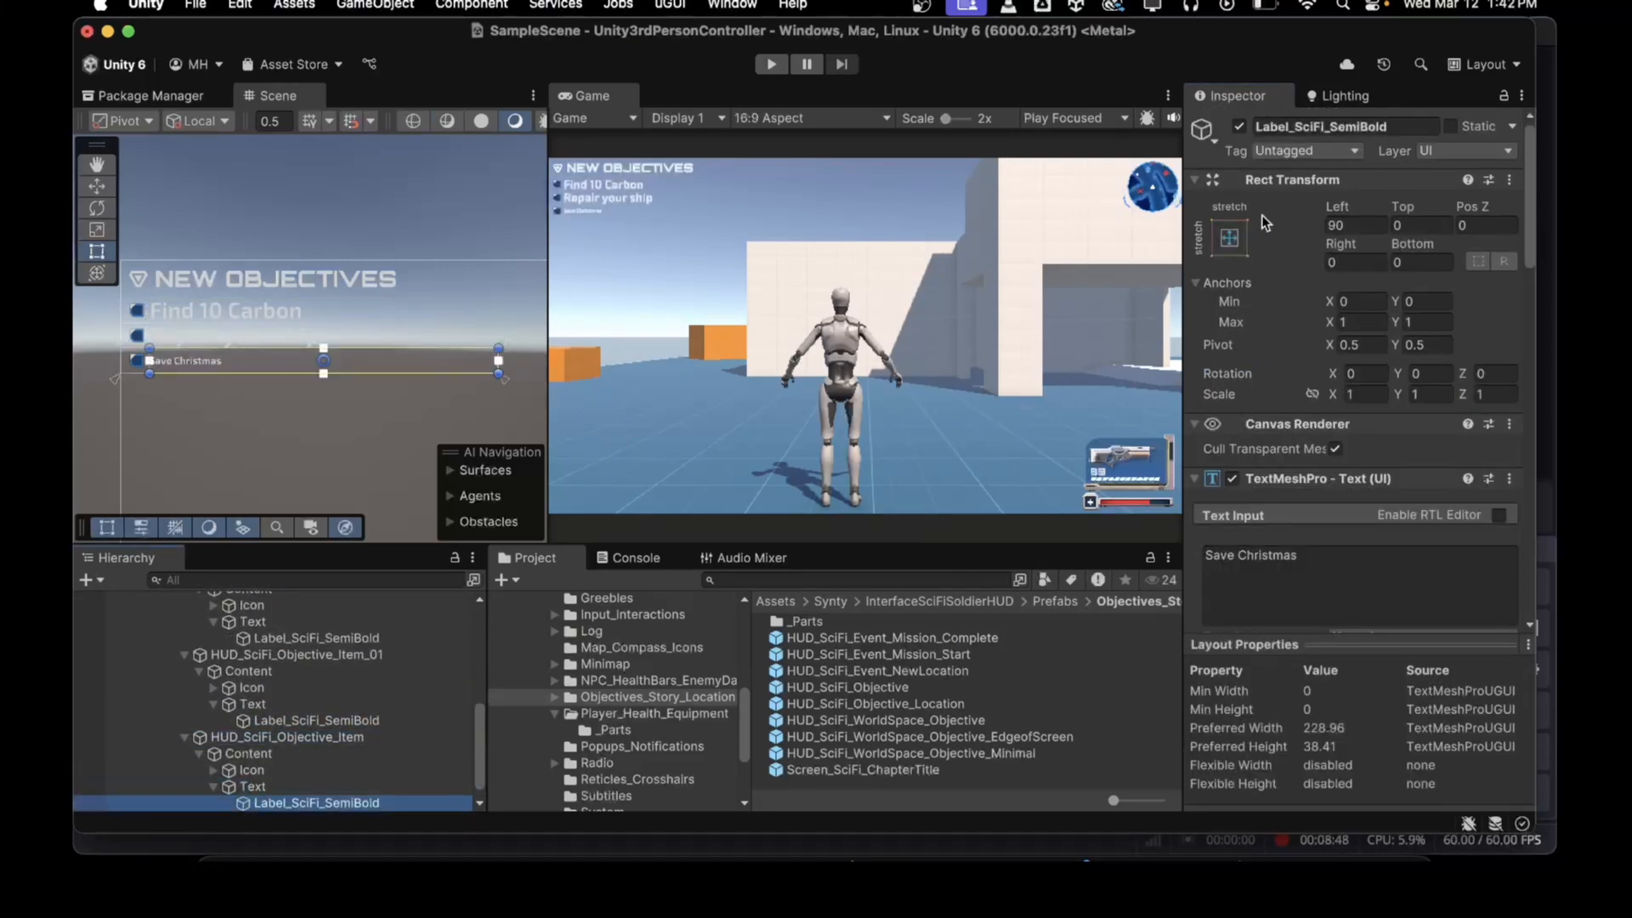
scroll(1317, 246, down, 10)
click(1352, 255)
text(72)
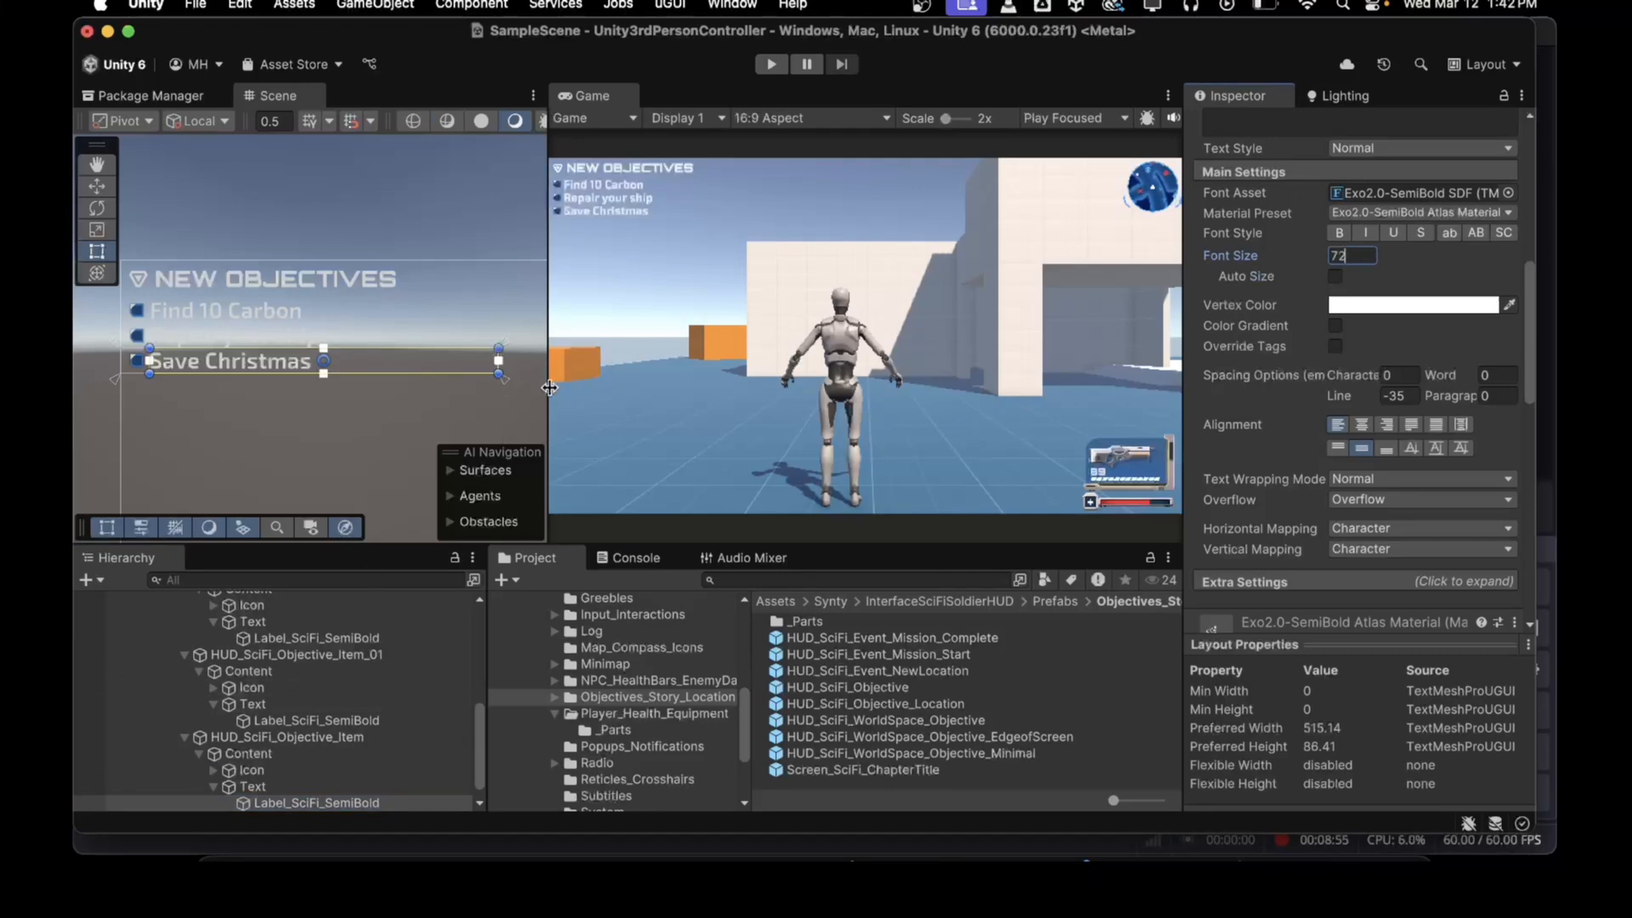
Step: Enlarge the Game view and run Play mode, walking the character around to test the HUD, then stop
drag(550, 388, 417, 388)
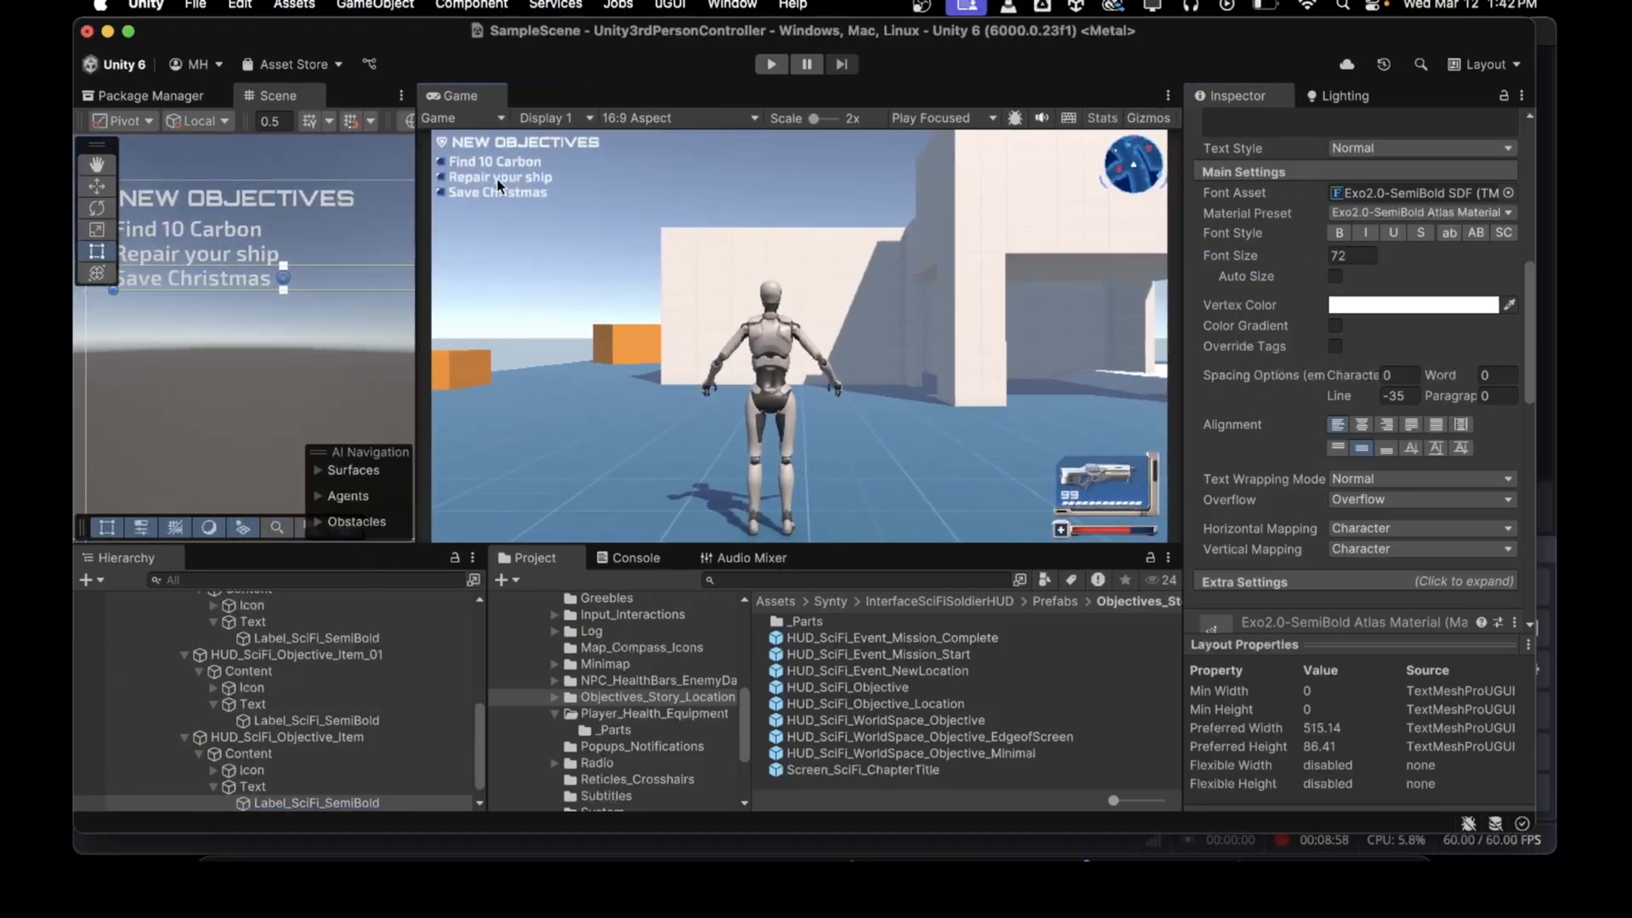
click(773, 66)
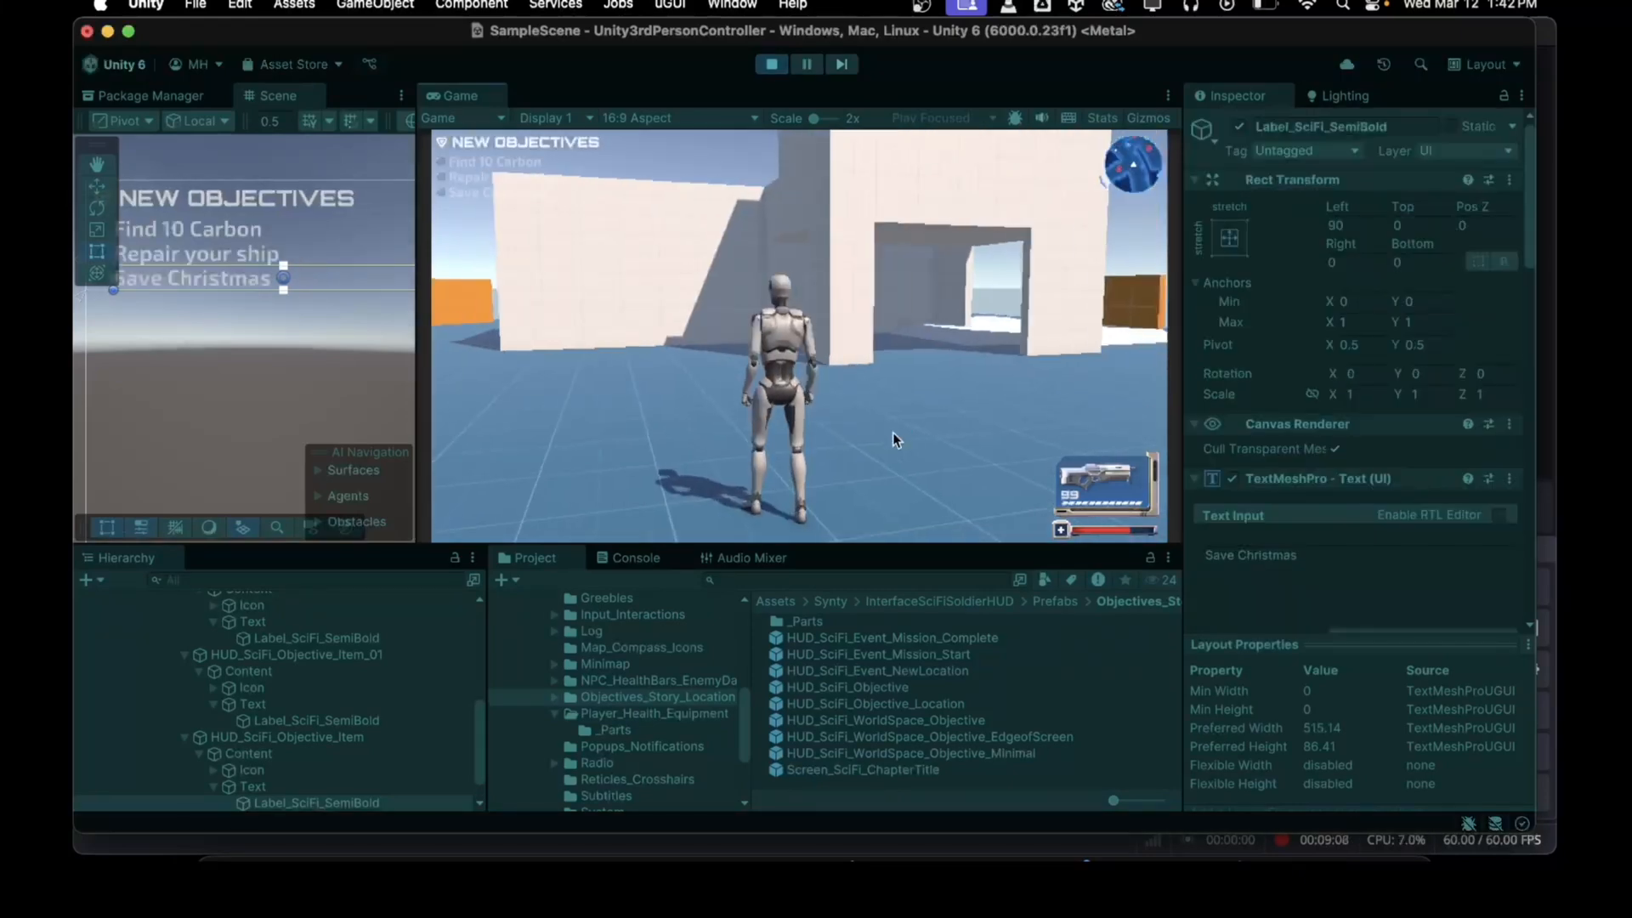
key(w)
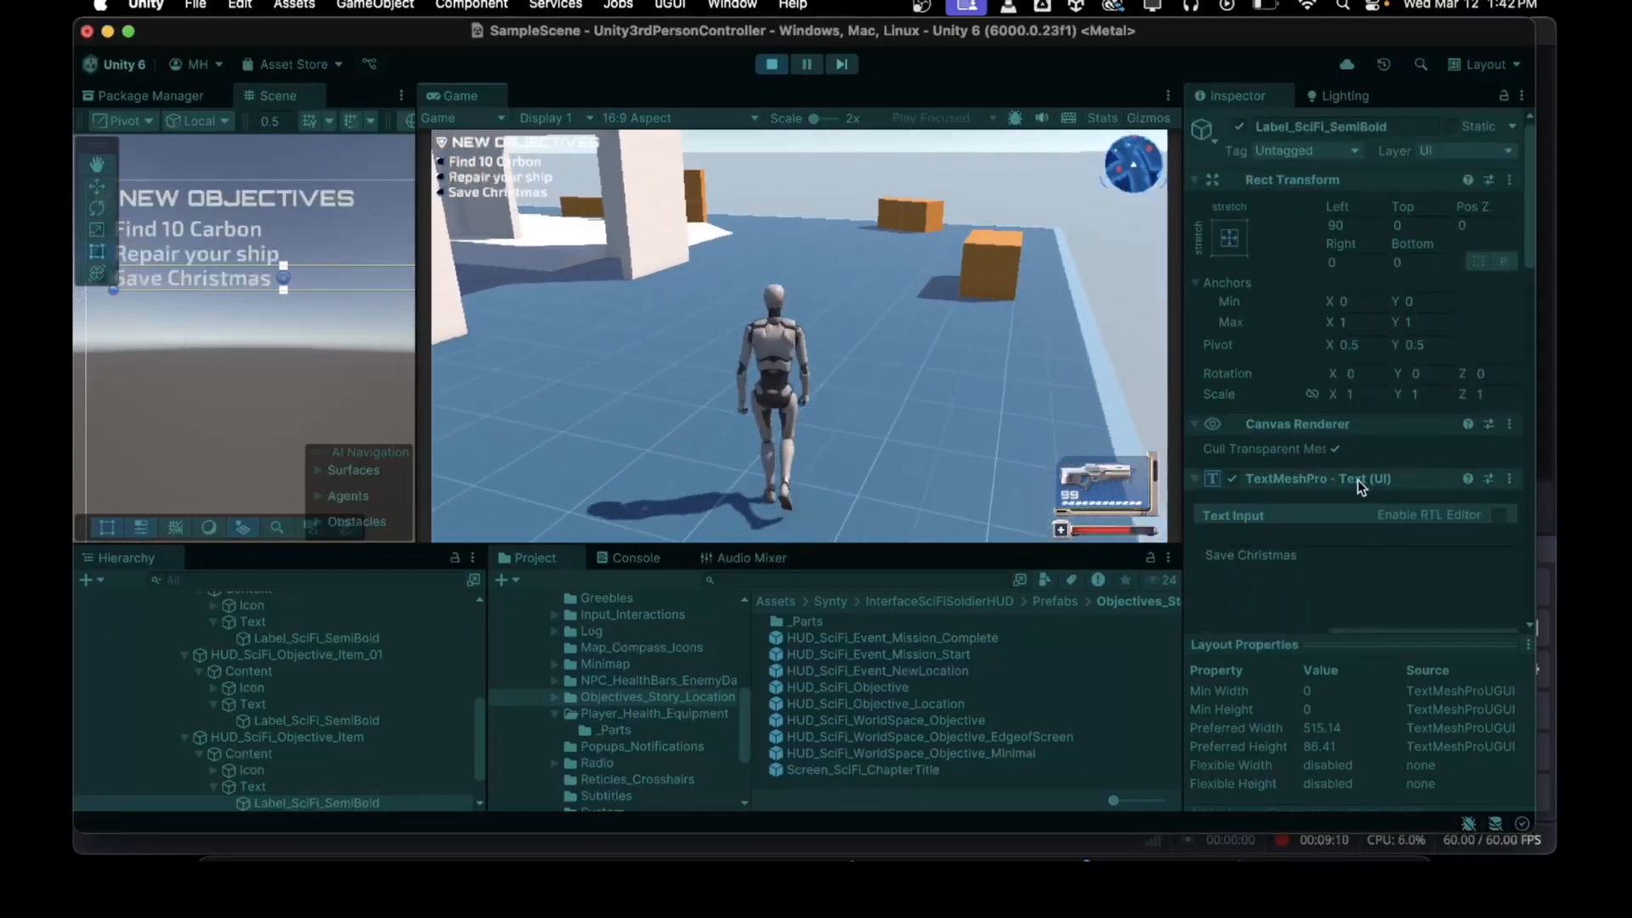
key(shift+w)
key(shift+w)
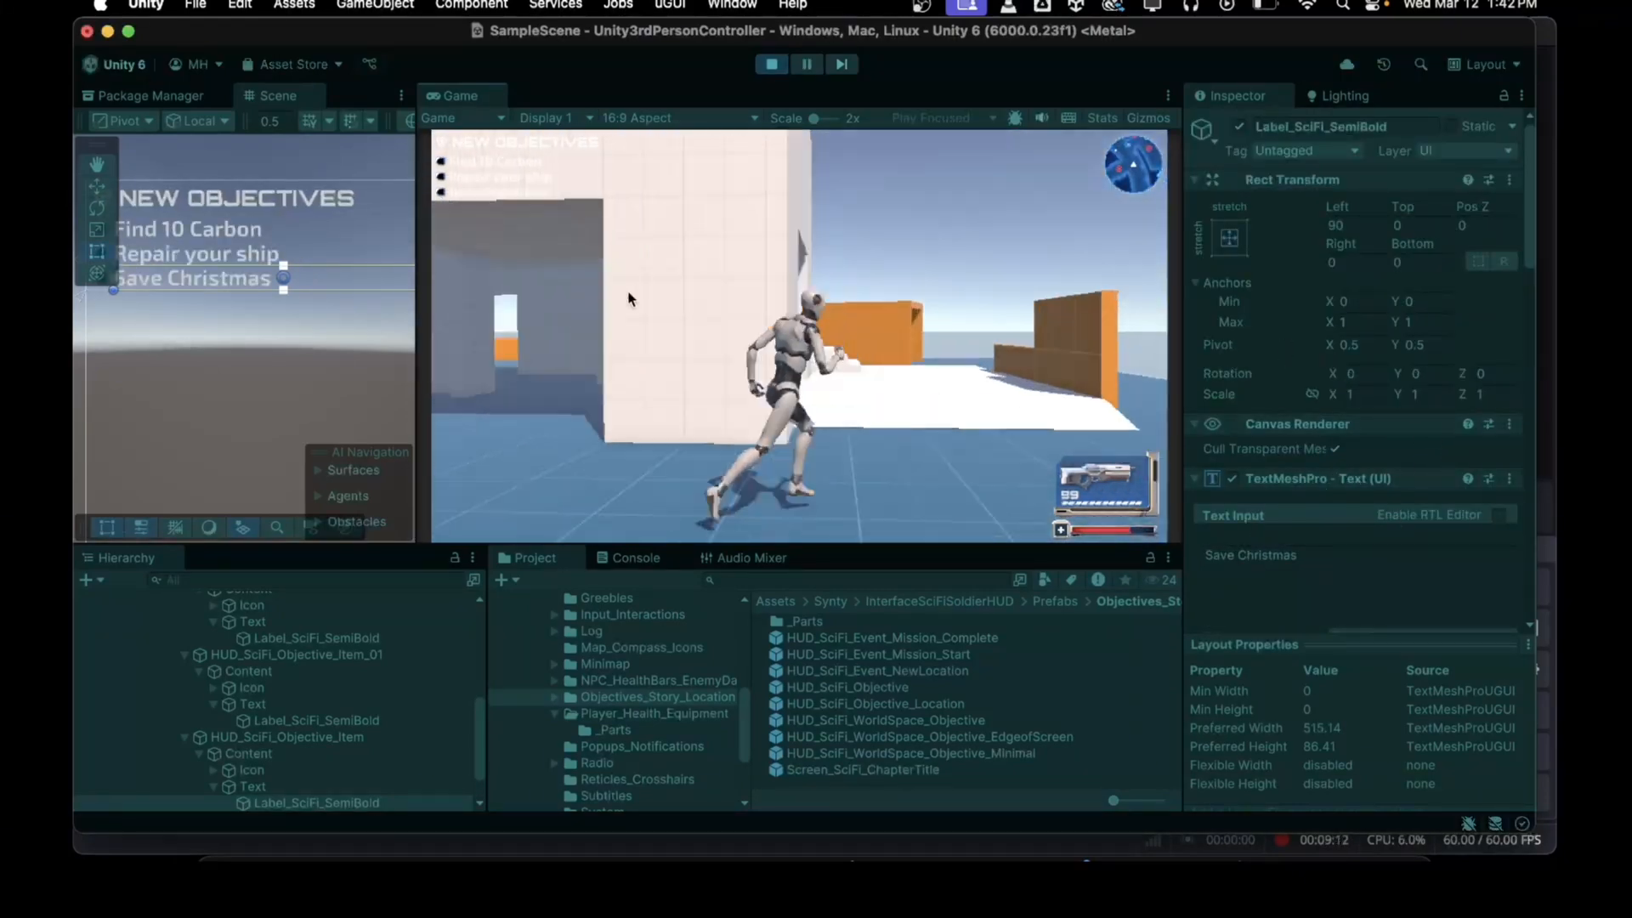
key(shift+w)
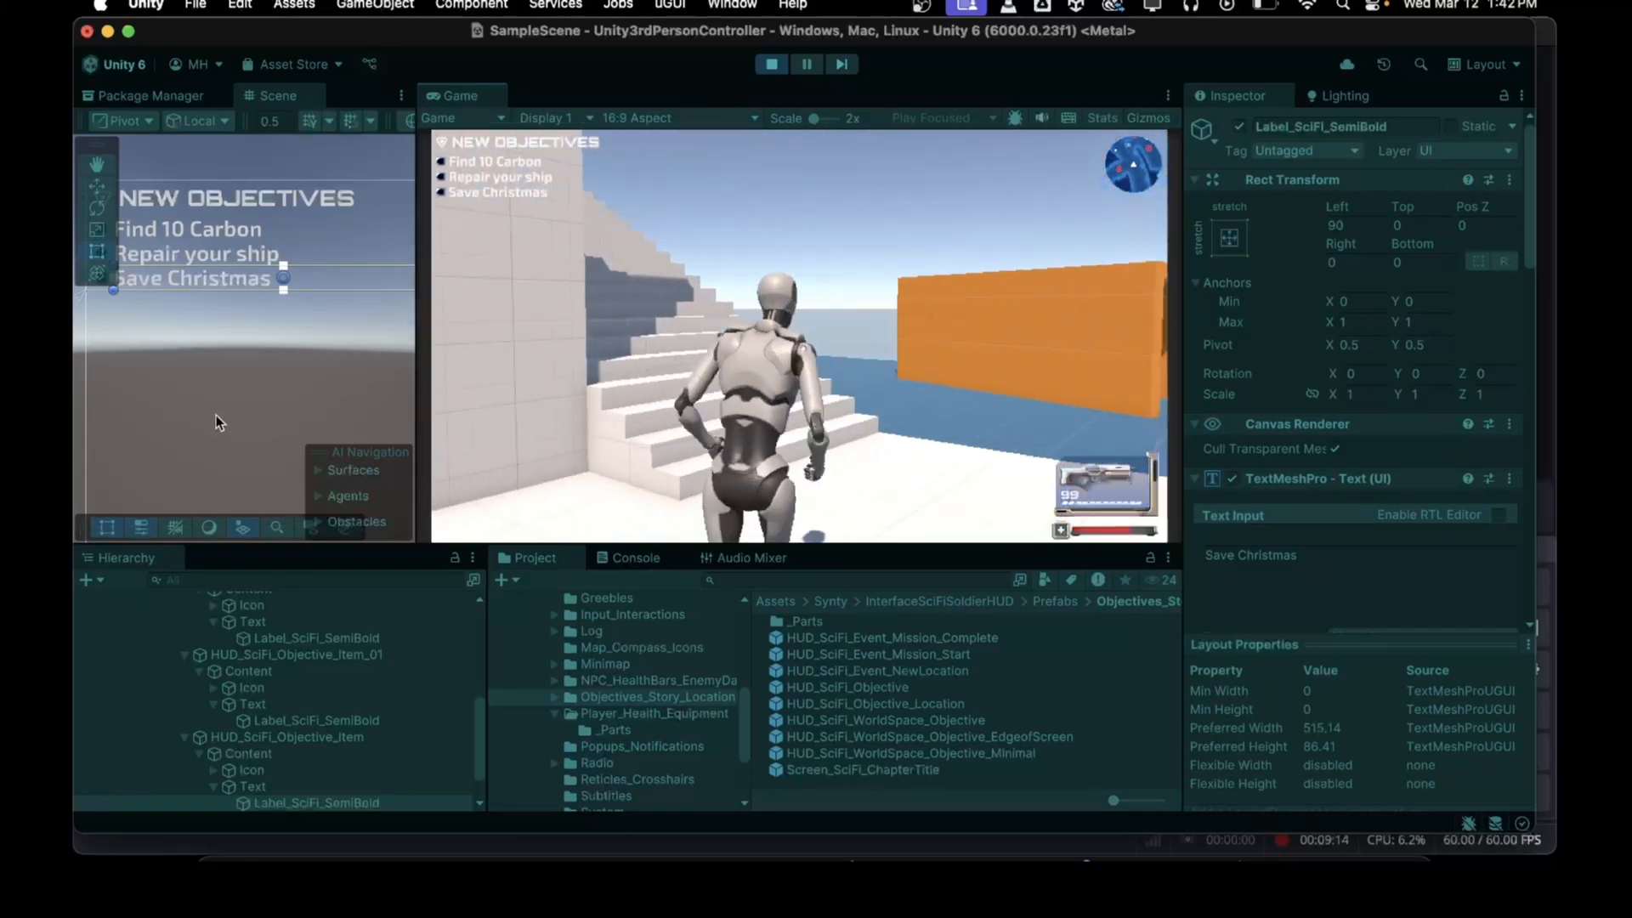
key(shift+w)
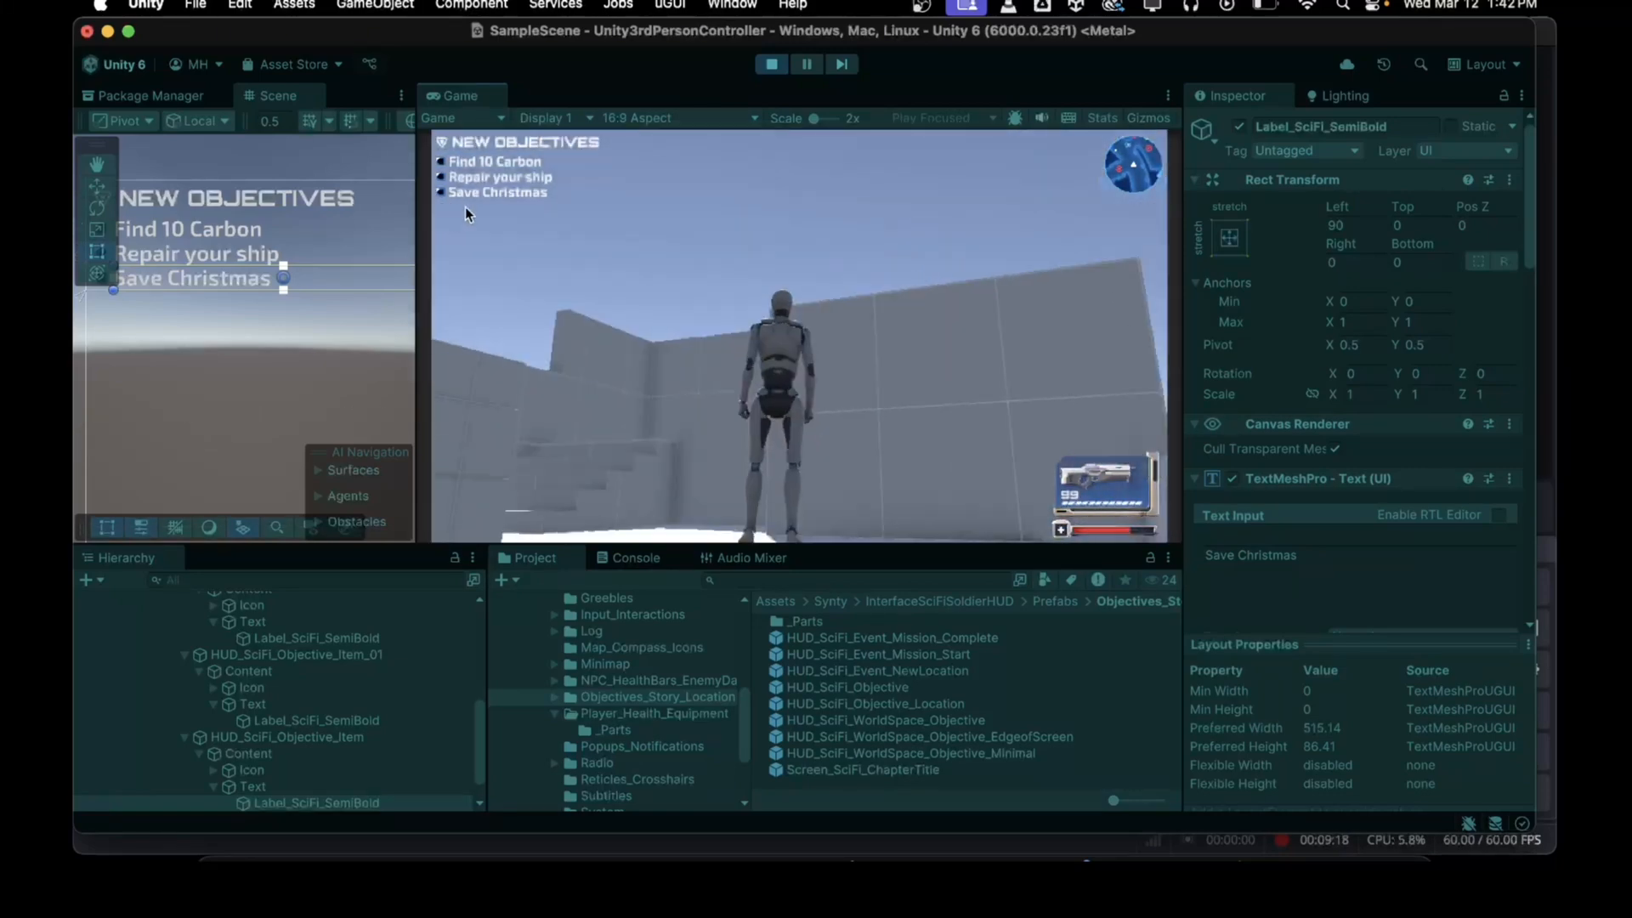
click(772, 63)
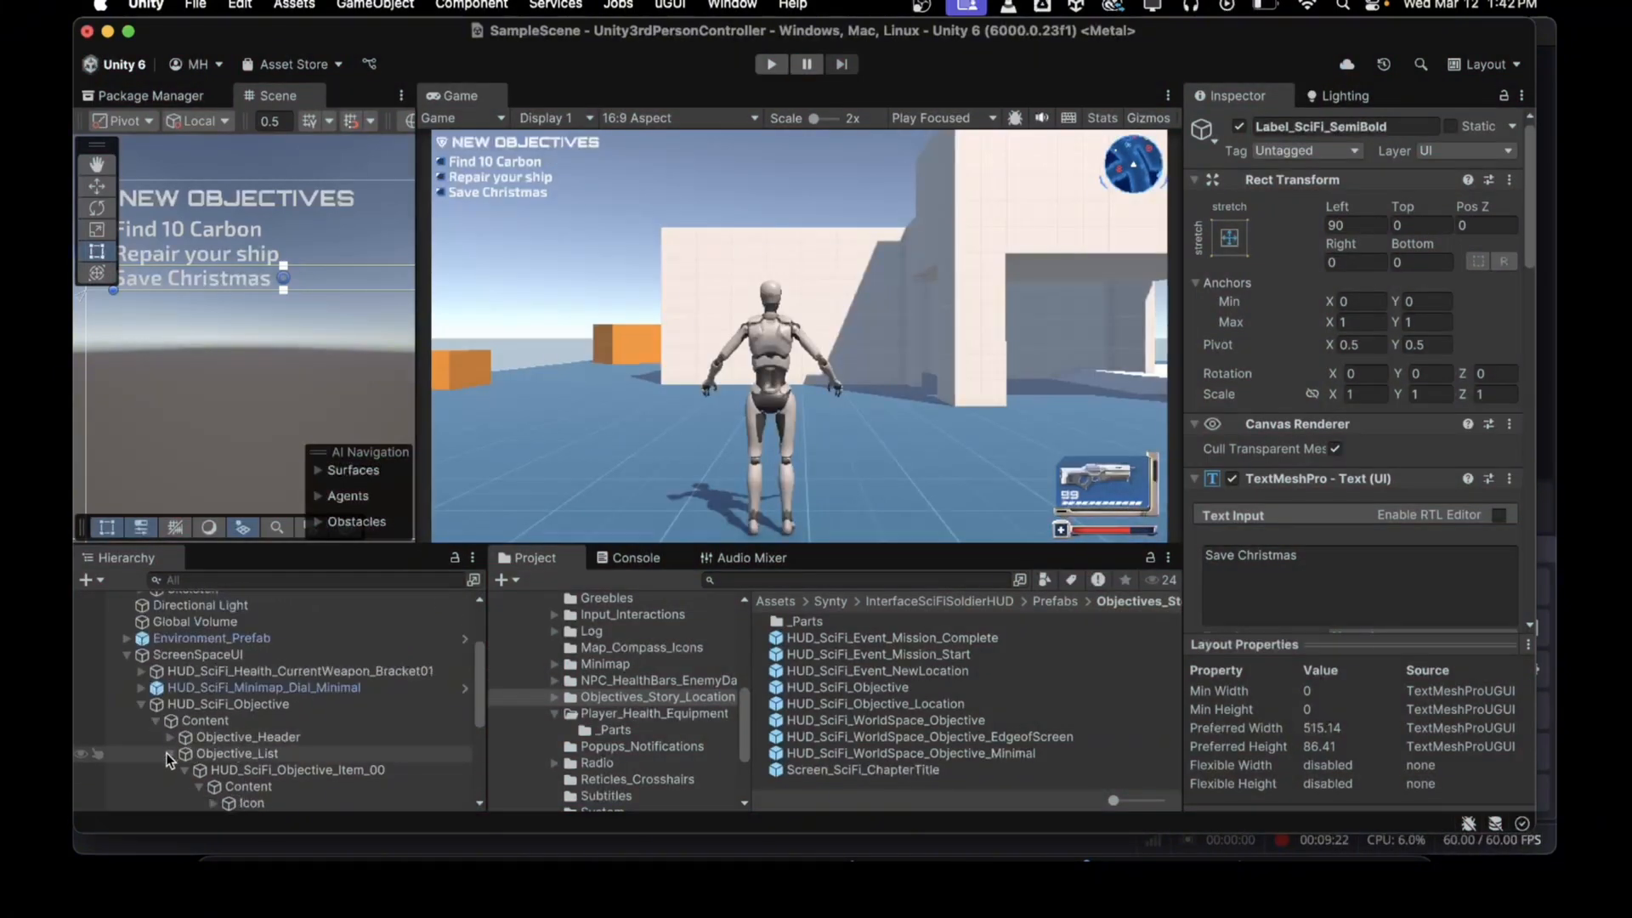
Step: Create a UI Image under ScreenSpaceUI and name it Objective_BG
click(168, 754)
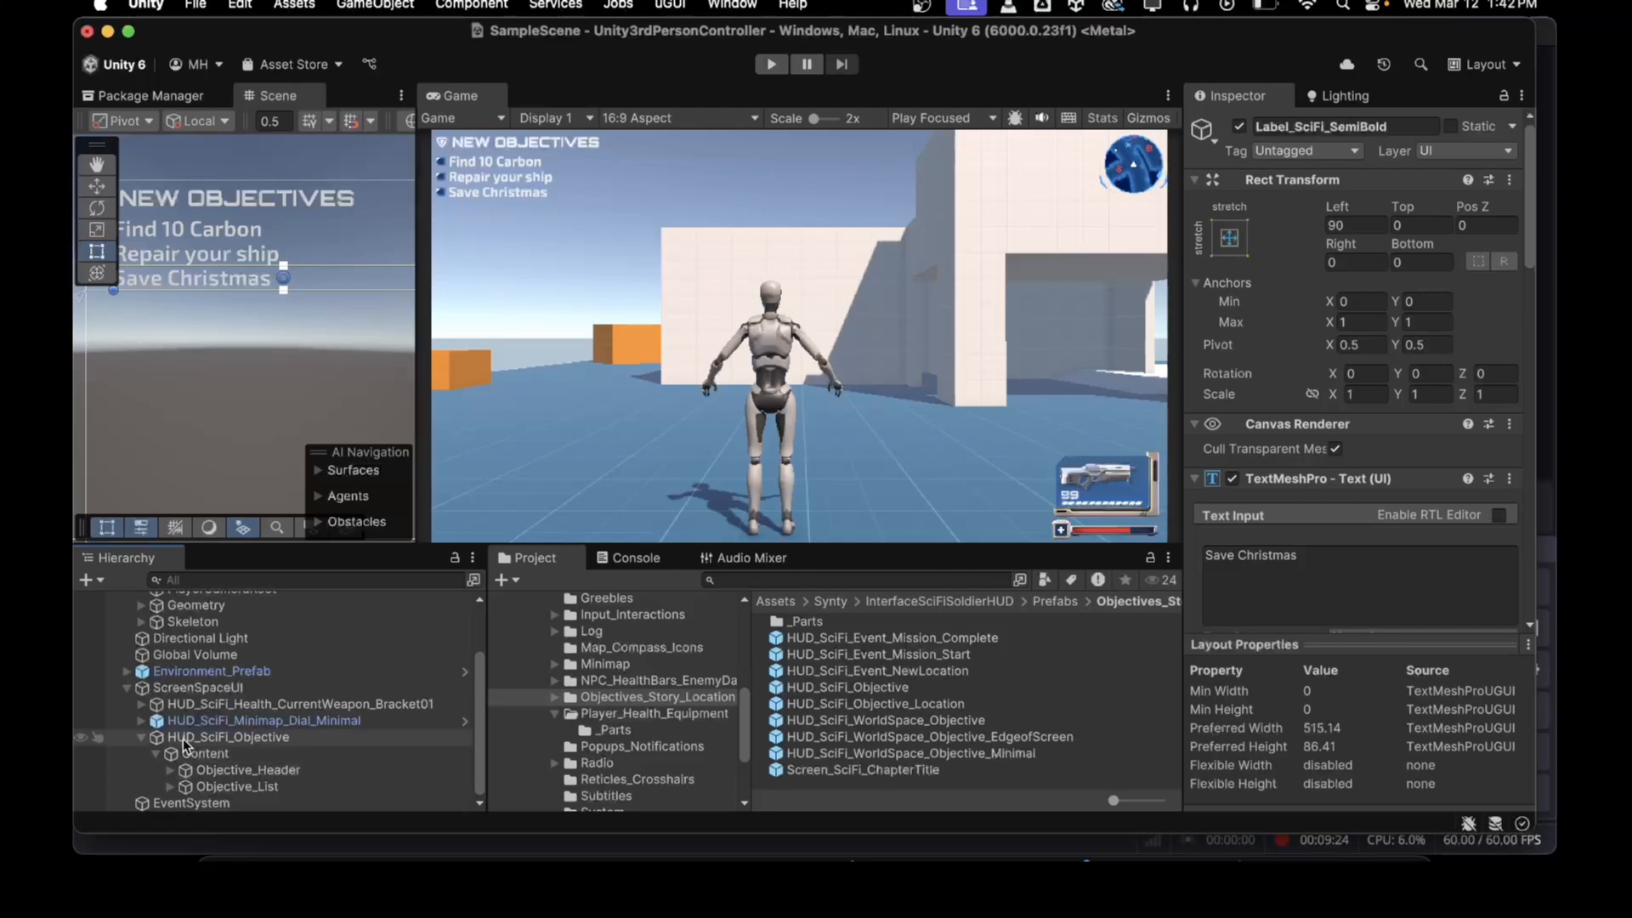
click(141, 737)
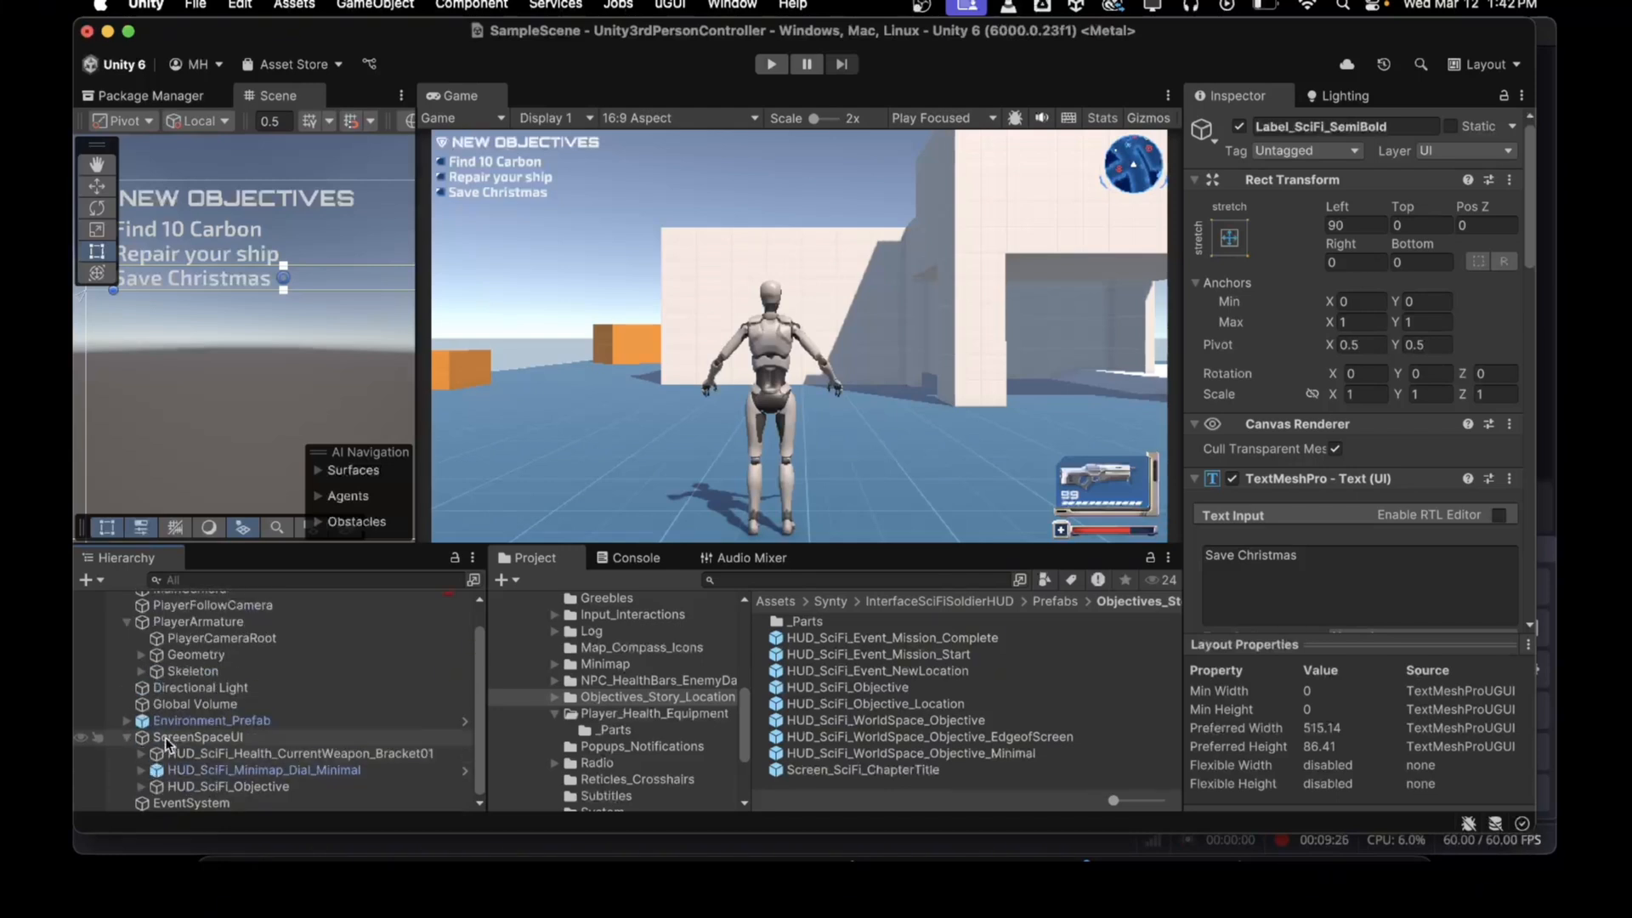
click(168, 739)
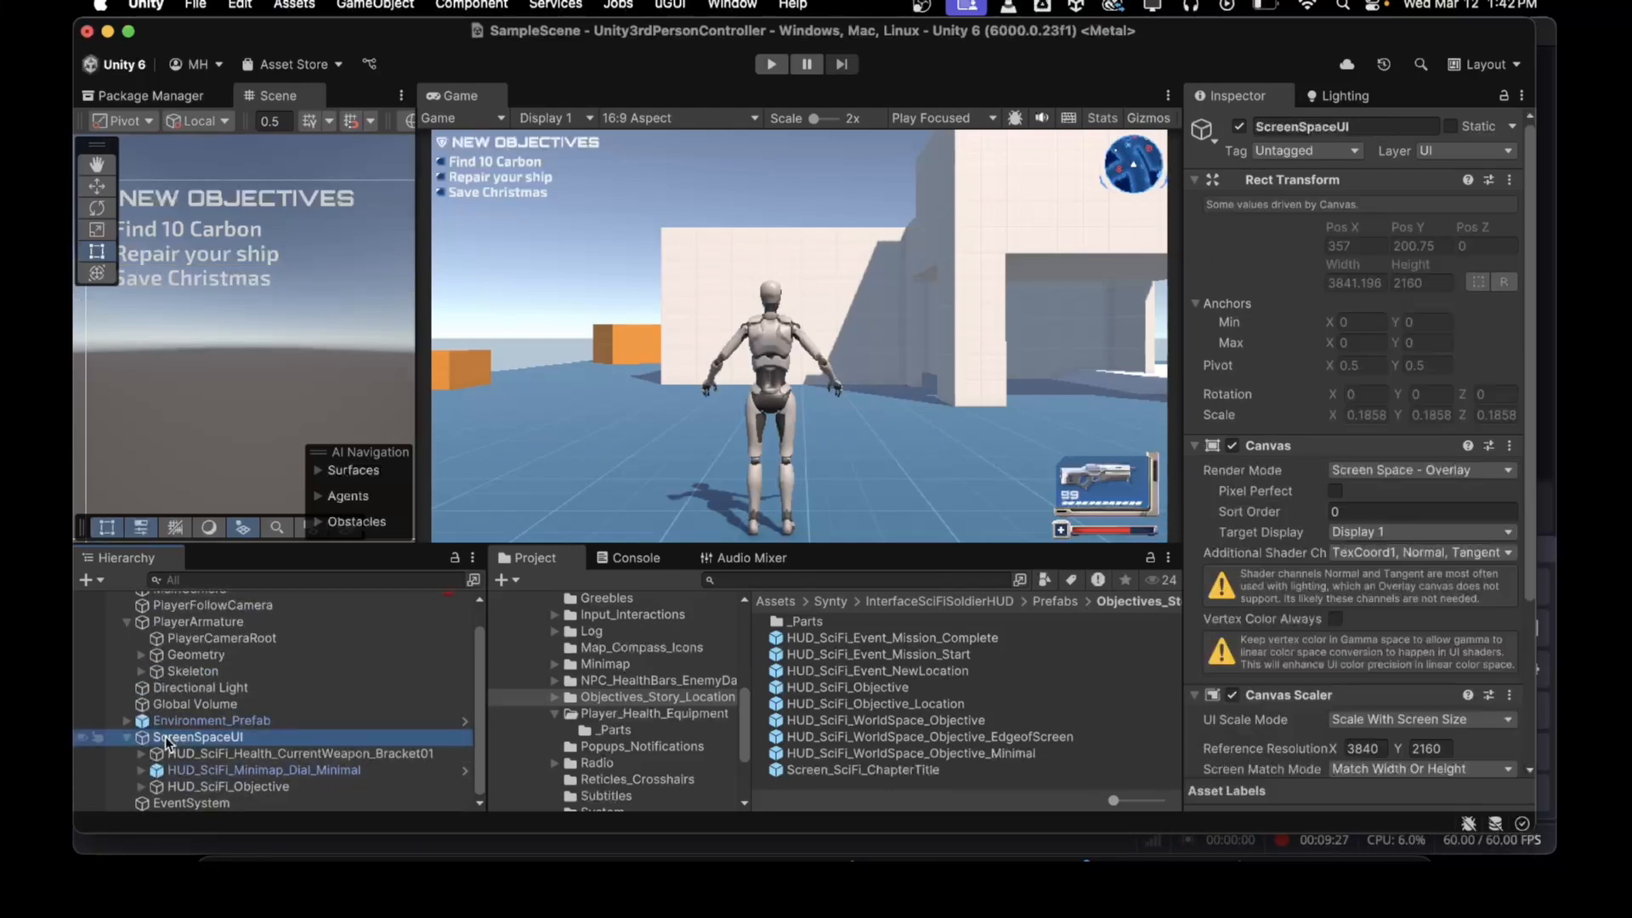
click(86, 578)
mouse_move(85, 582)
mouse_move(311, 562)
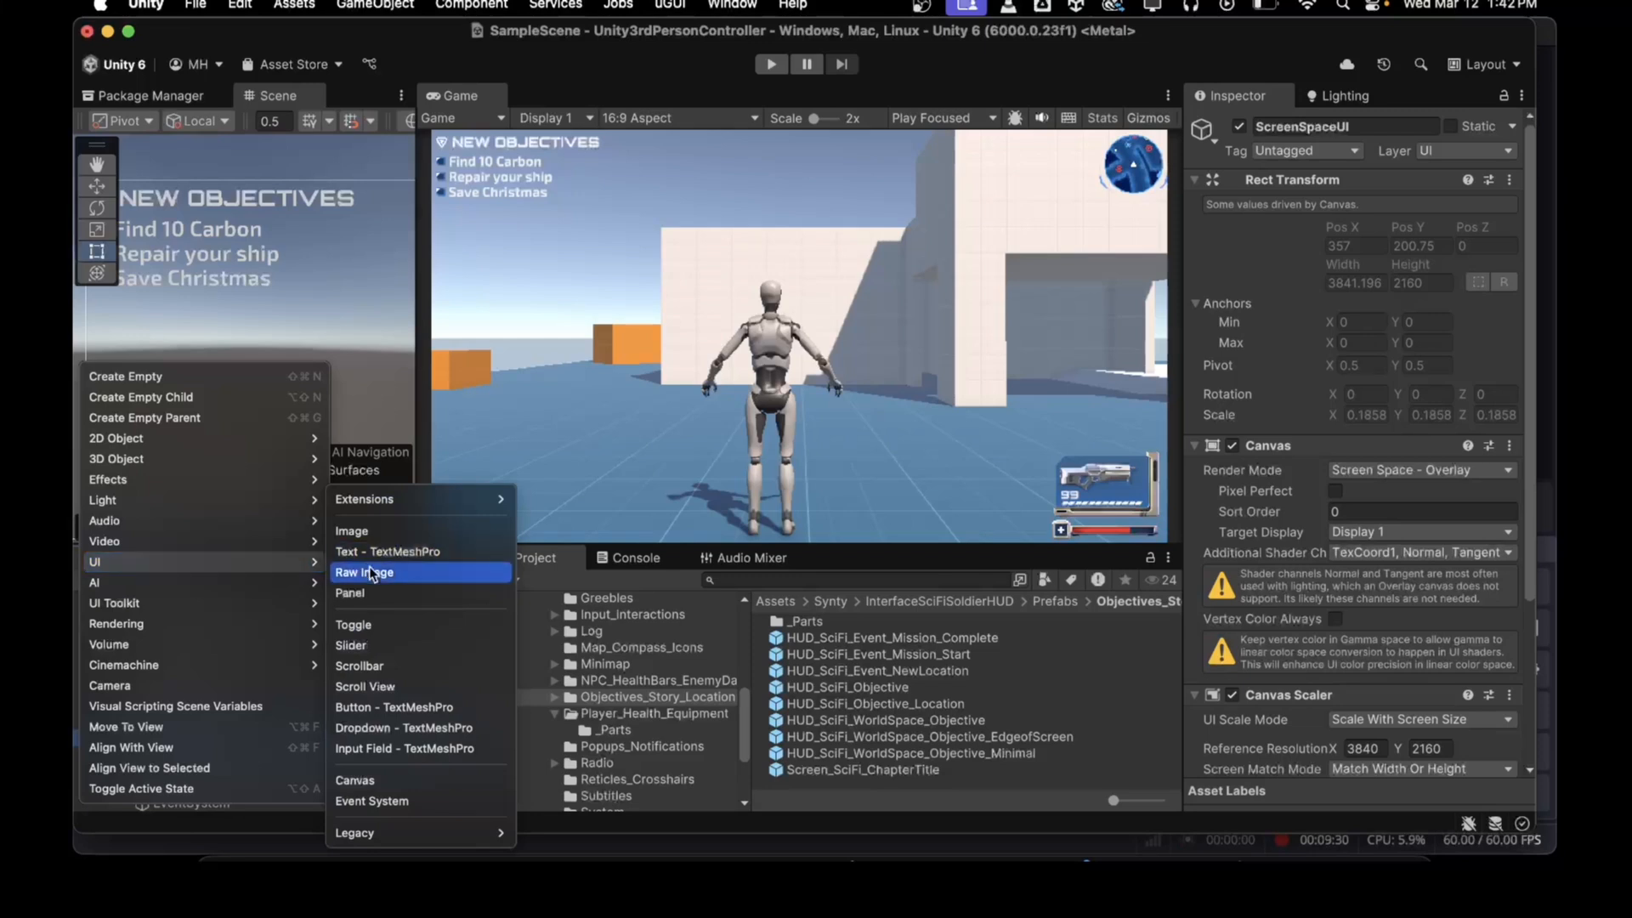
click(363, 532)
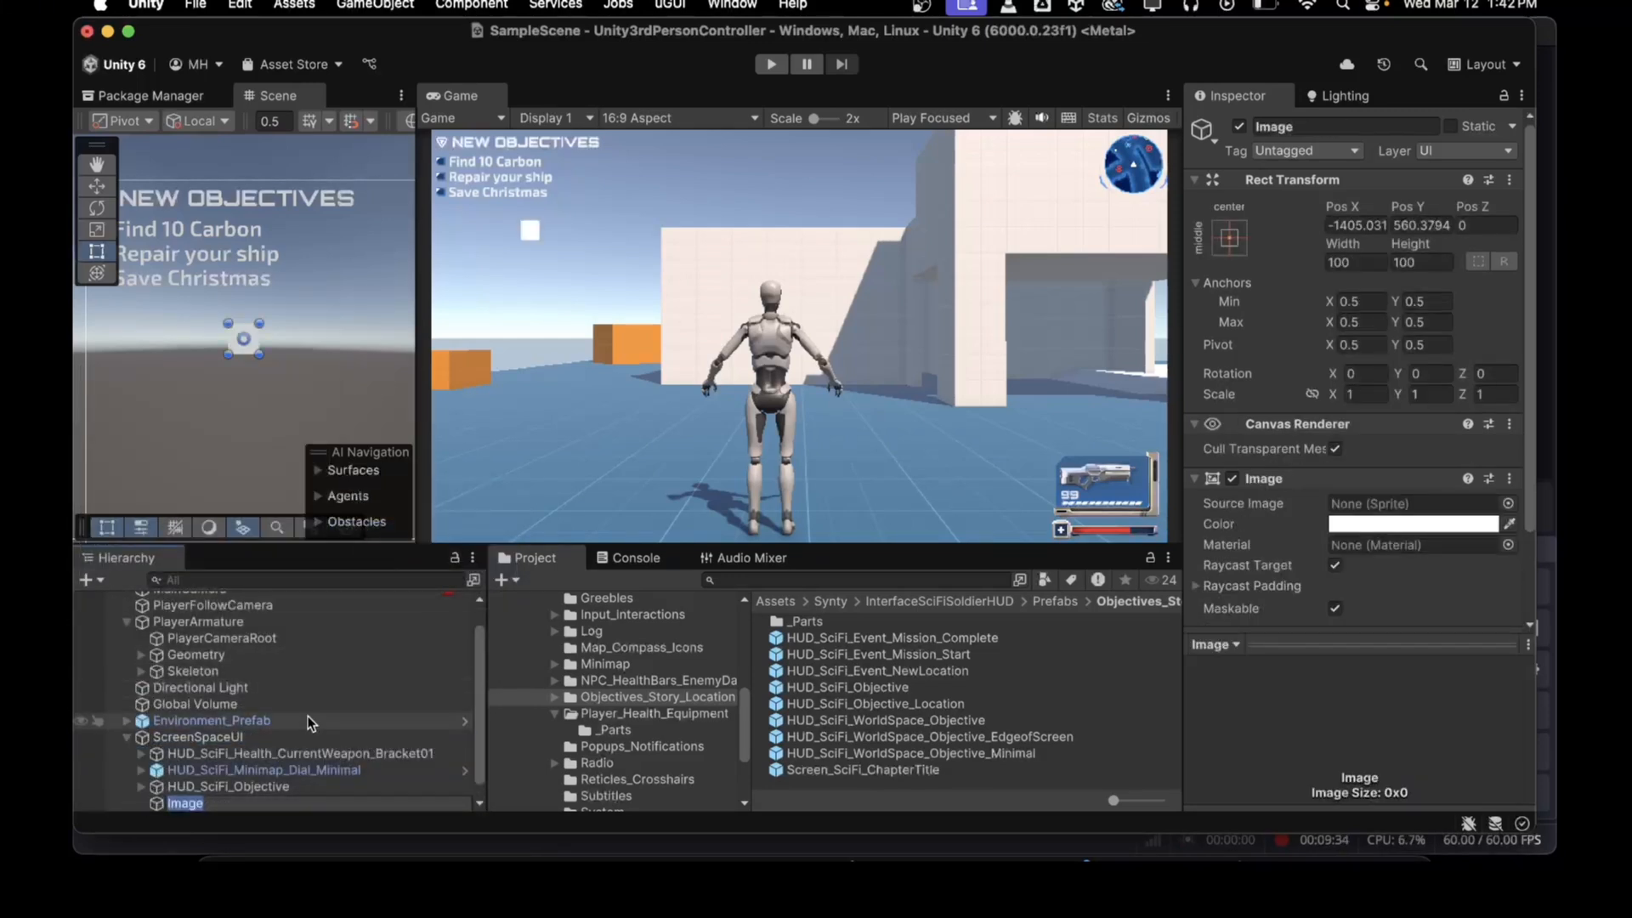
text(Objective_BG)
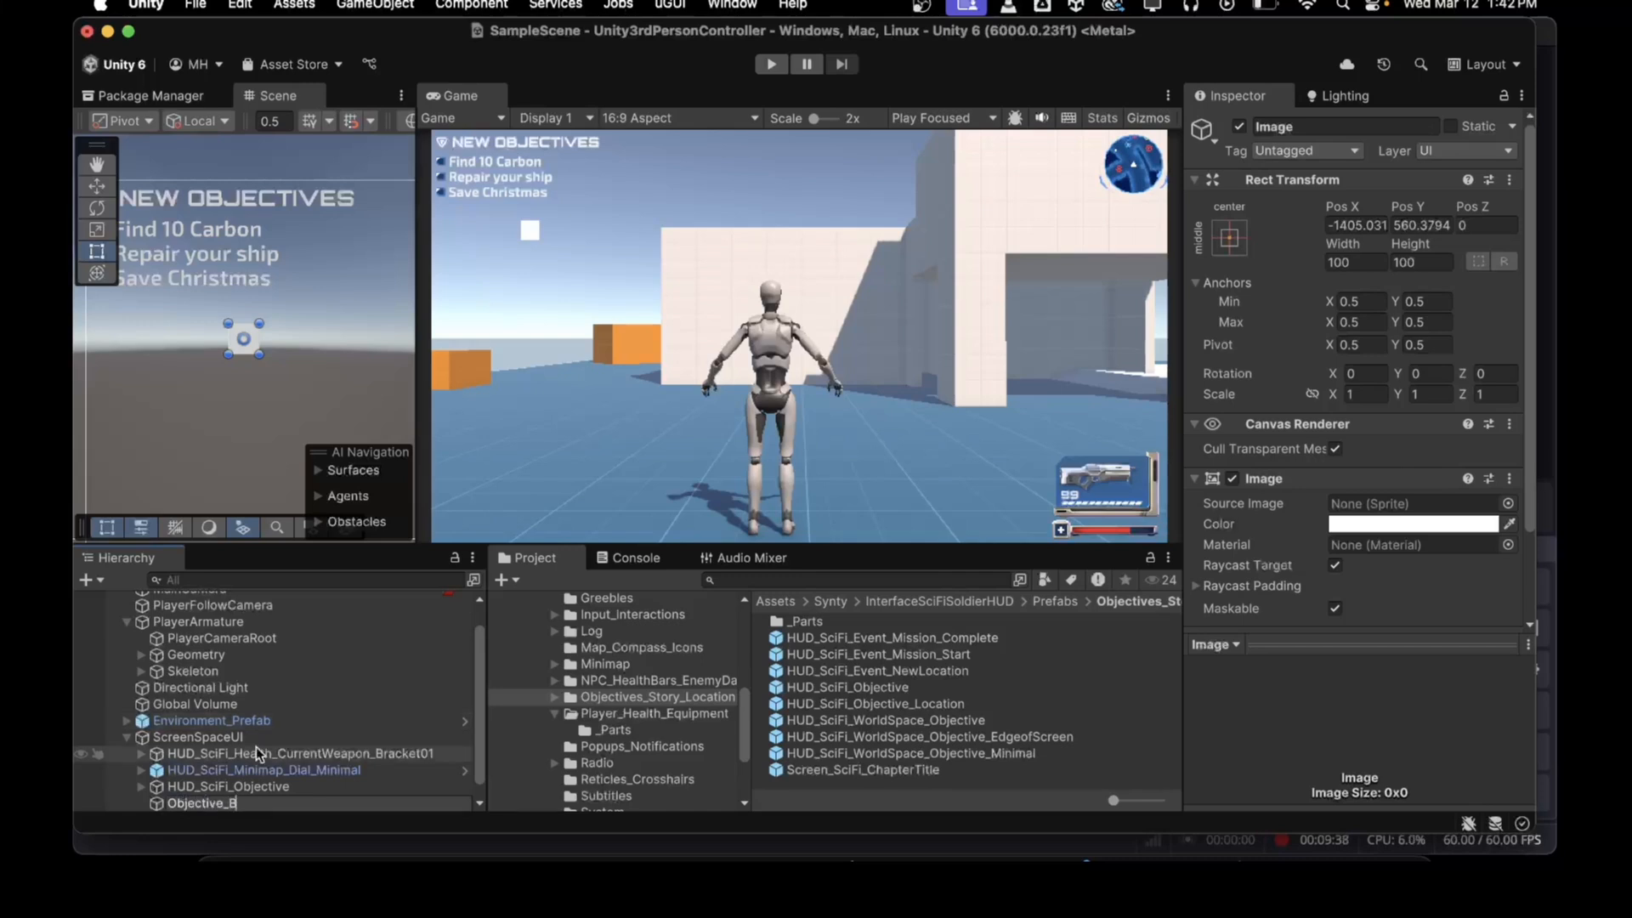
key(Return)
Step: Move Objective_BG to the canvas's top-left, at about Pos X -1836, Pos Y 1001
scroll(257, 754, down, 1)
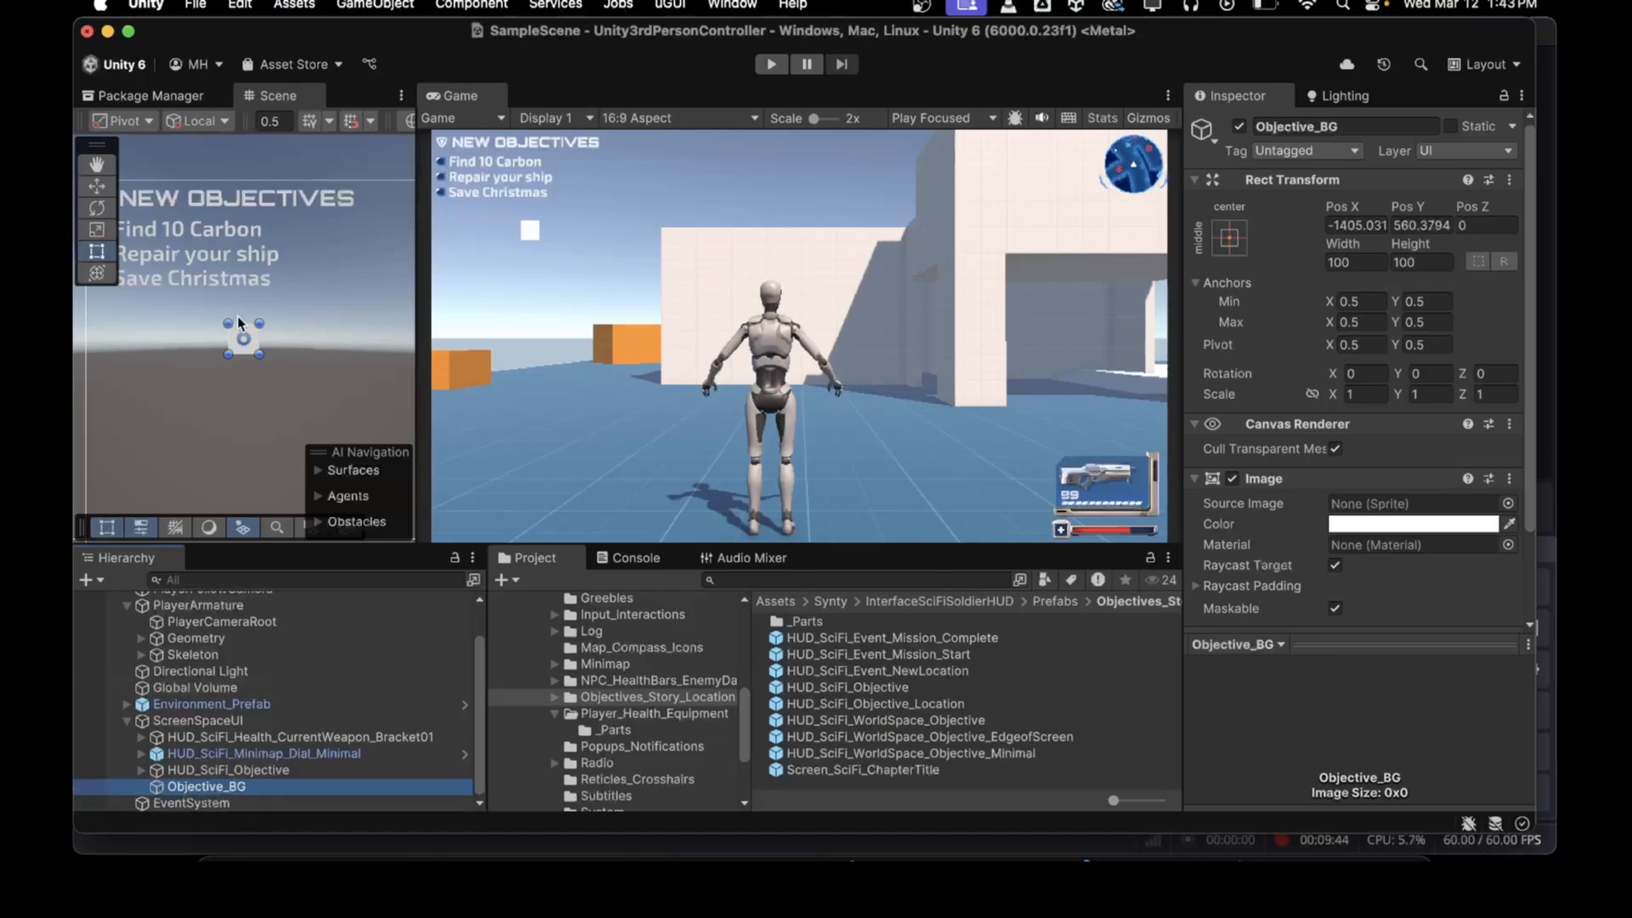
drag(238, 352, 110, 212)
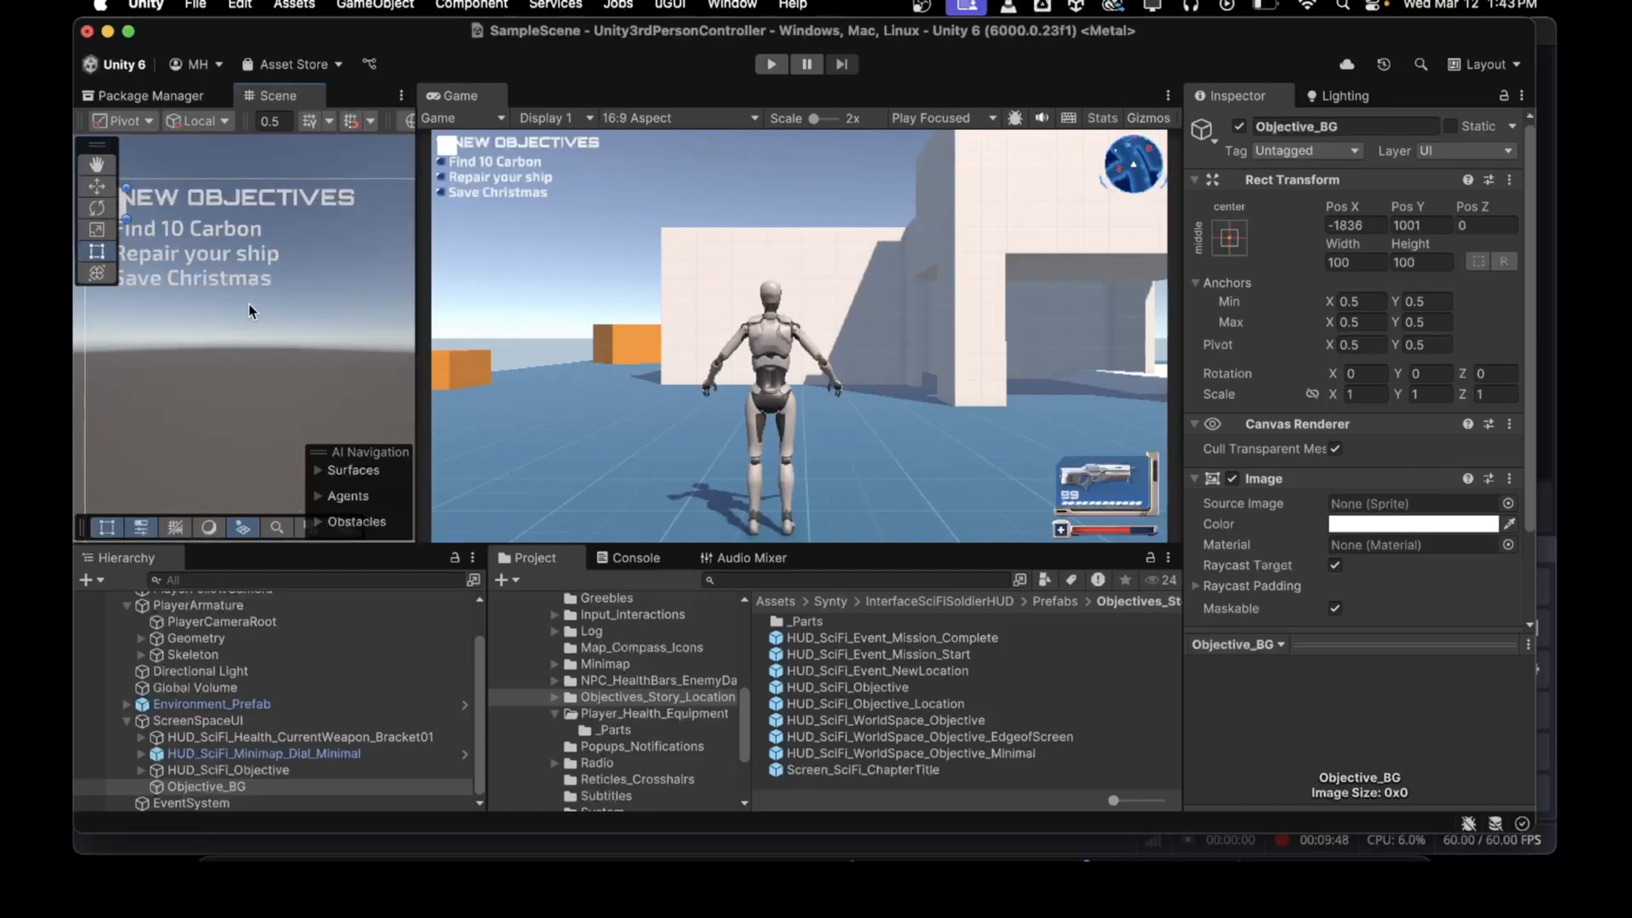
Step: Resize Objective_BG to cover the objectives panel, about 932 by 441
mouse_move(278, 367)
middle_down()
mouse_move(400, 353)
mouse_move(345, 408)
mouse_move(283, 370)
middle_up()
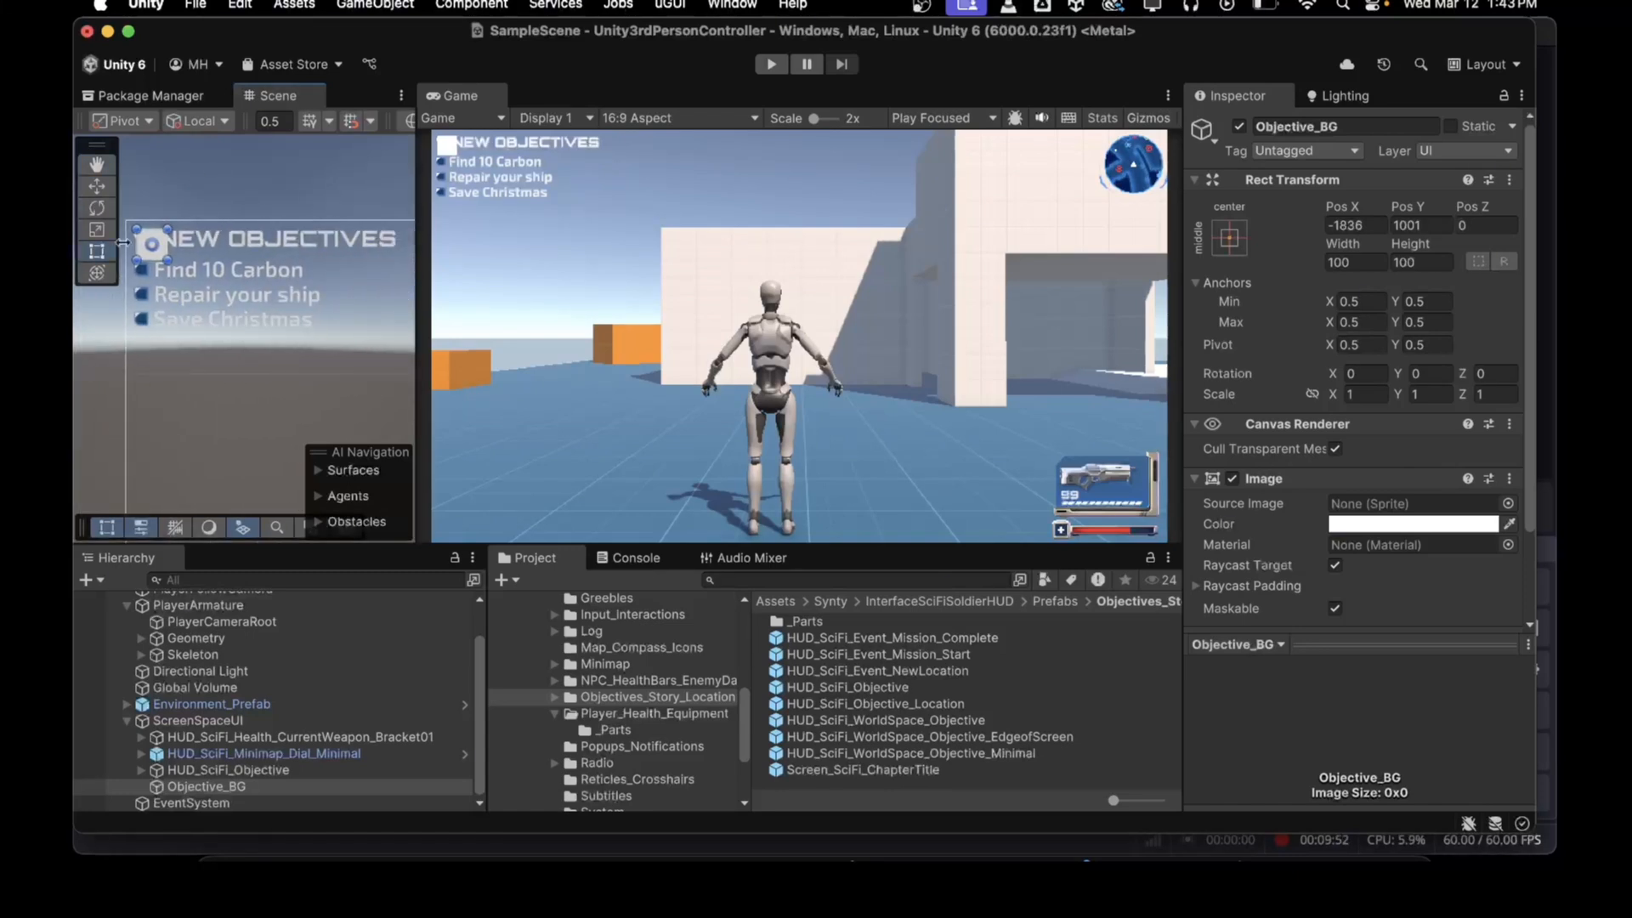
drag(146, 258, 414, 351)
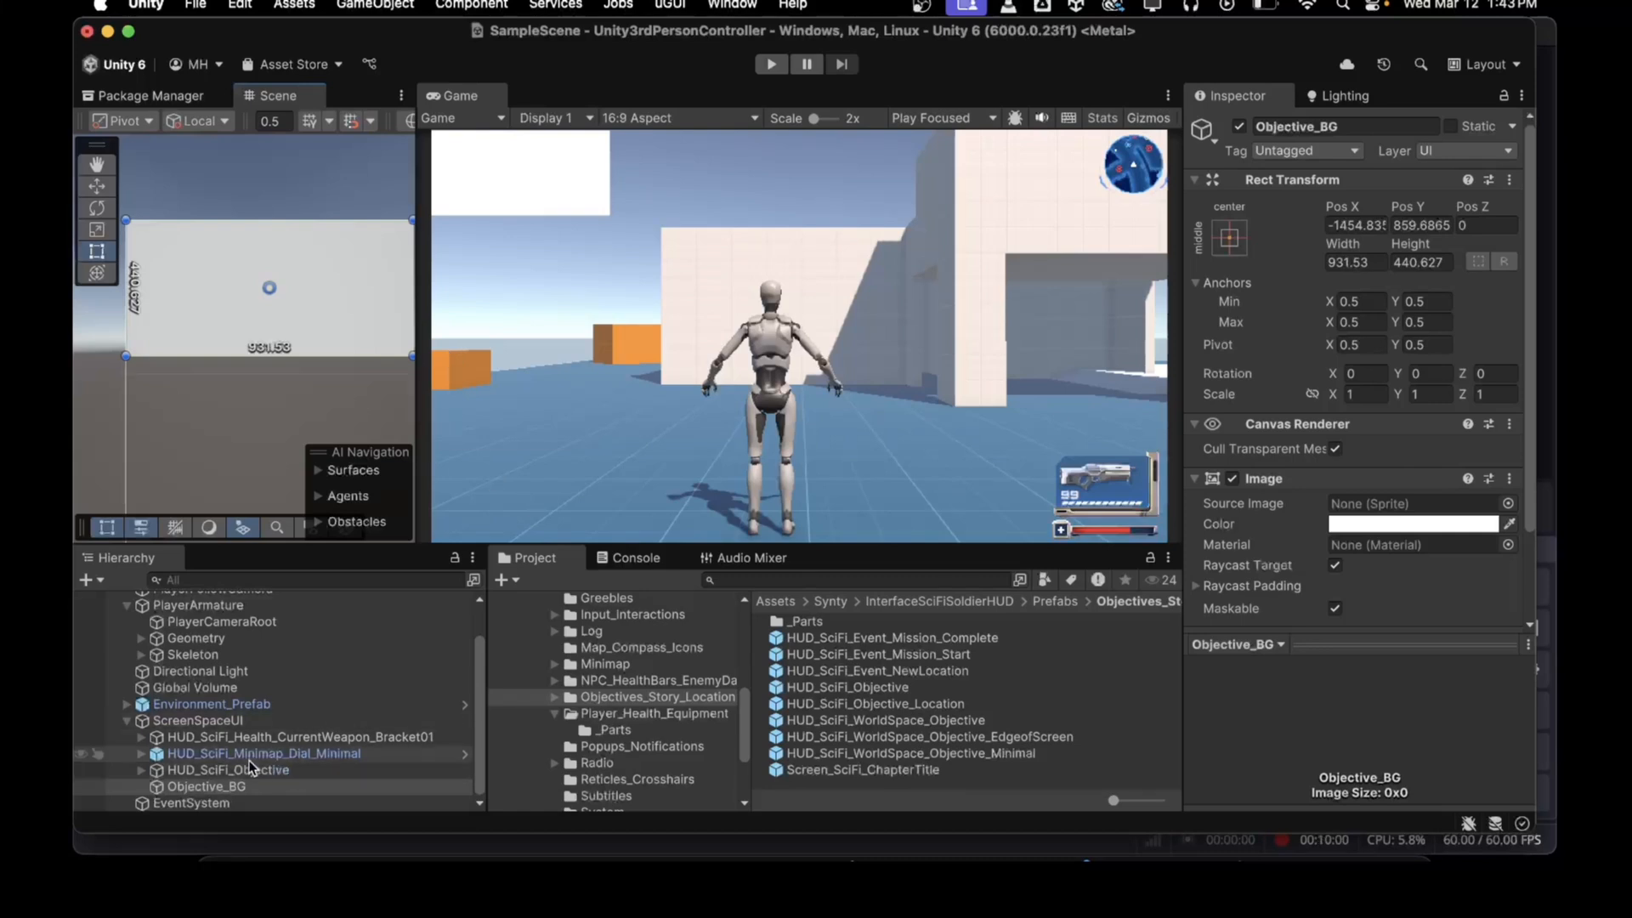
Step: Parent HUD_SciFi_Objective under Objective_BG and reselect Objective_BG
drag(186, 769, 191, 783)
click(191, 770)
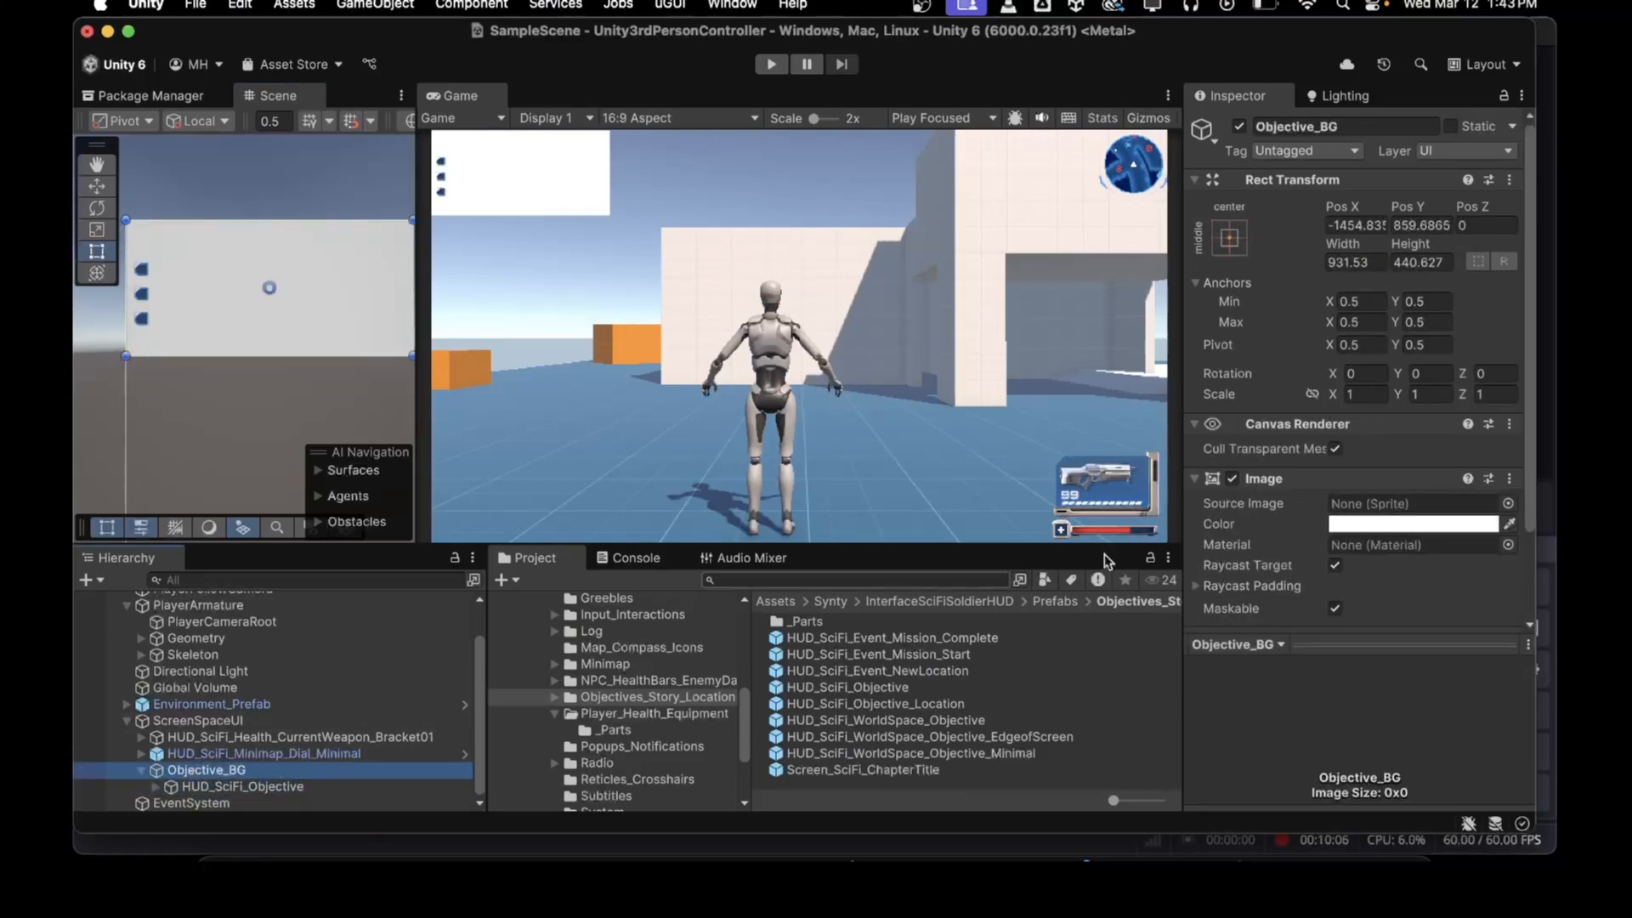
Step: Set Objective_BG's image colour to black with alpha 81
click(1351, 525)
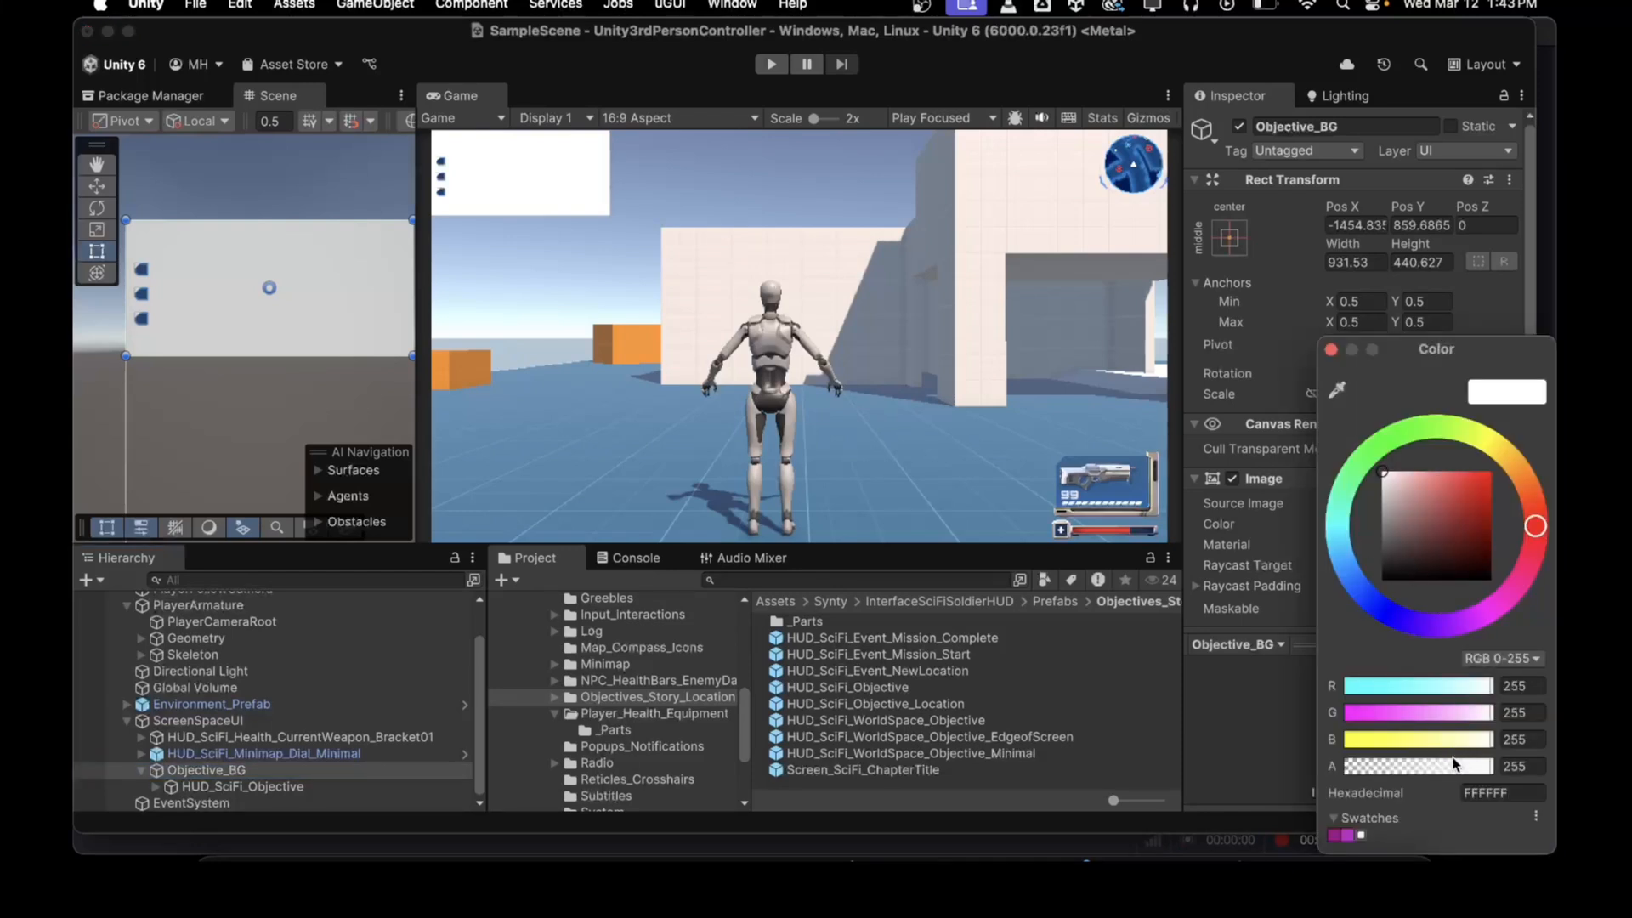
drag(1435, 770, 1391, 765)
drag(1424, 541, 1389, 601)
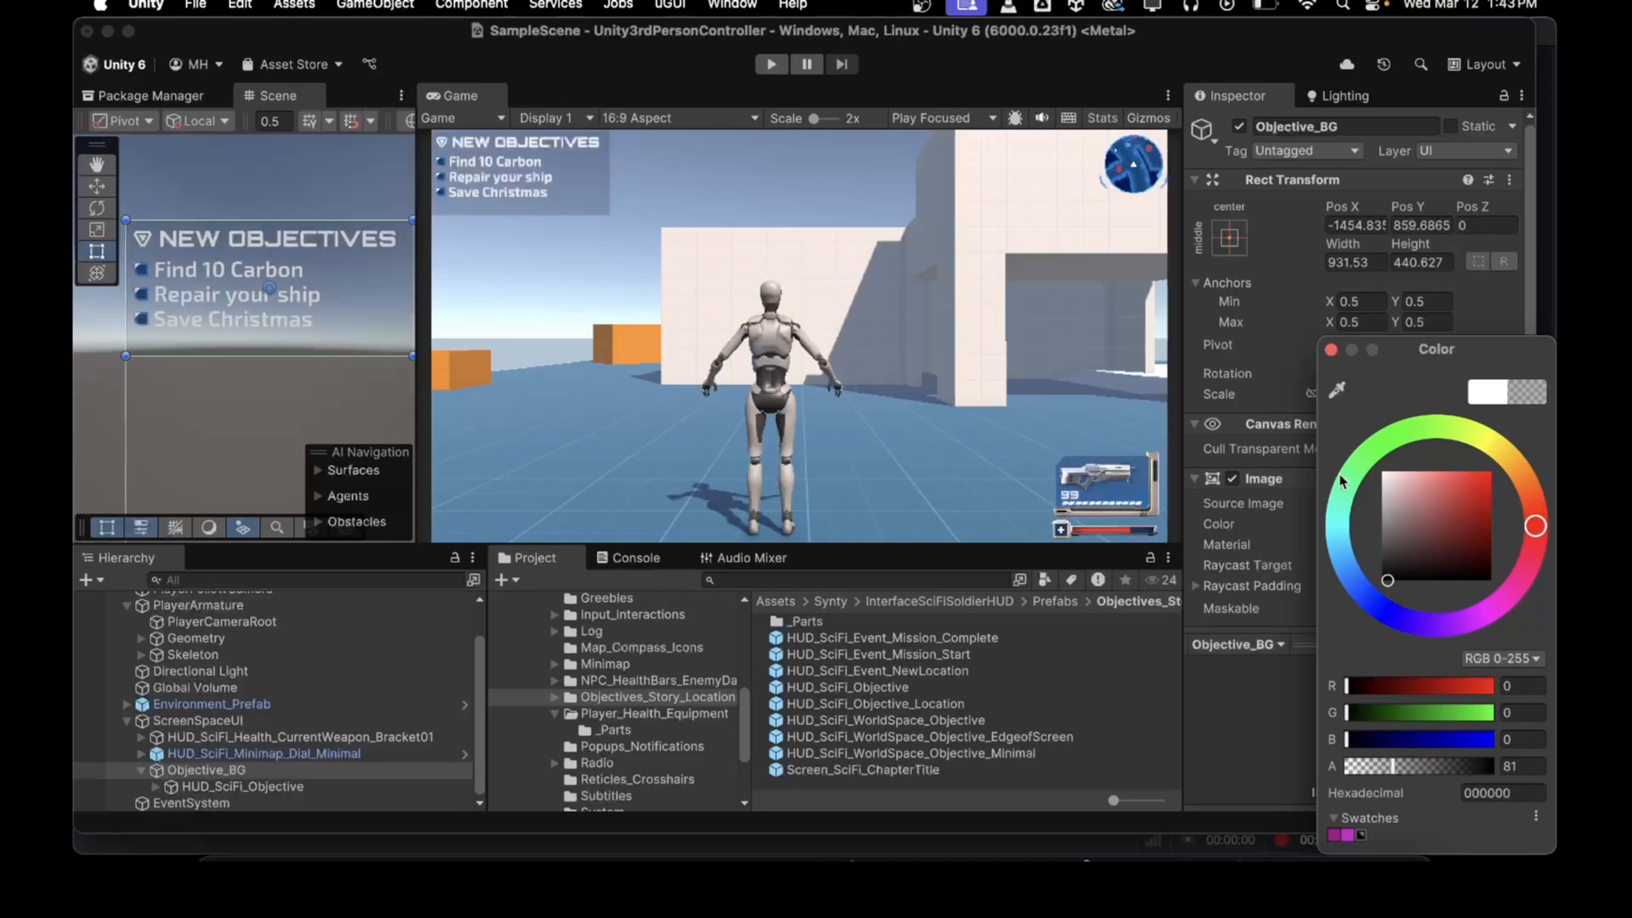
click(1330, 350)
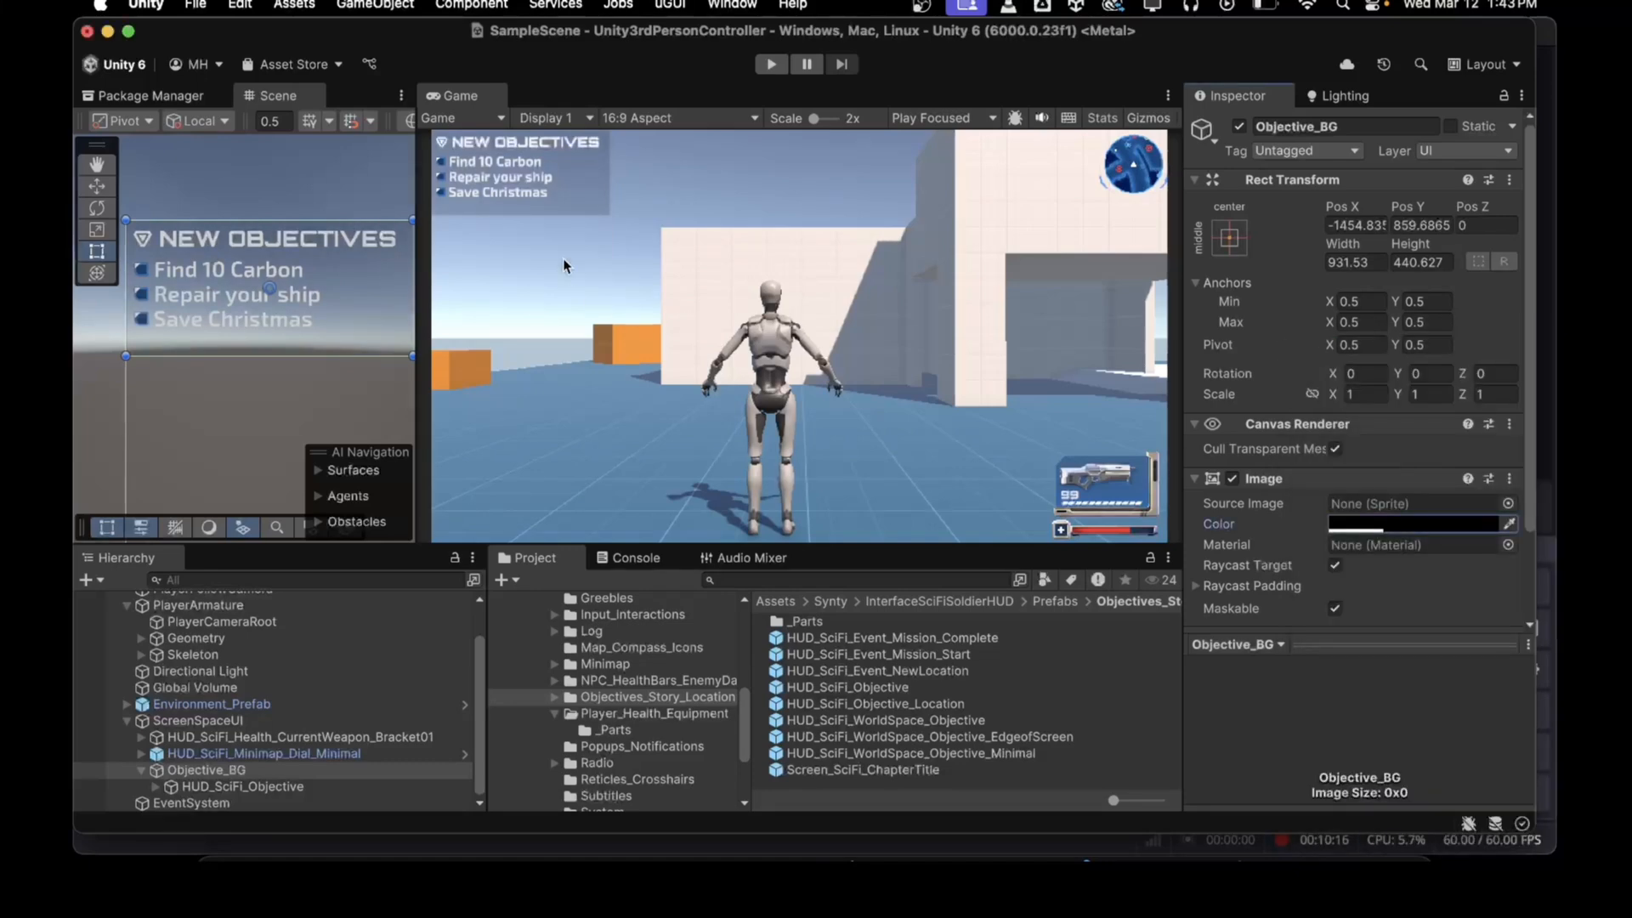
Step: Run Play mode and walk the character forward to test the objectives background, then stop
key(super+p)
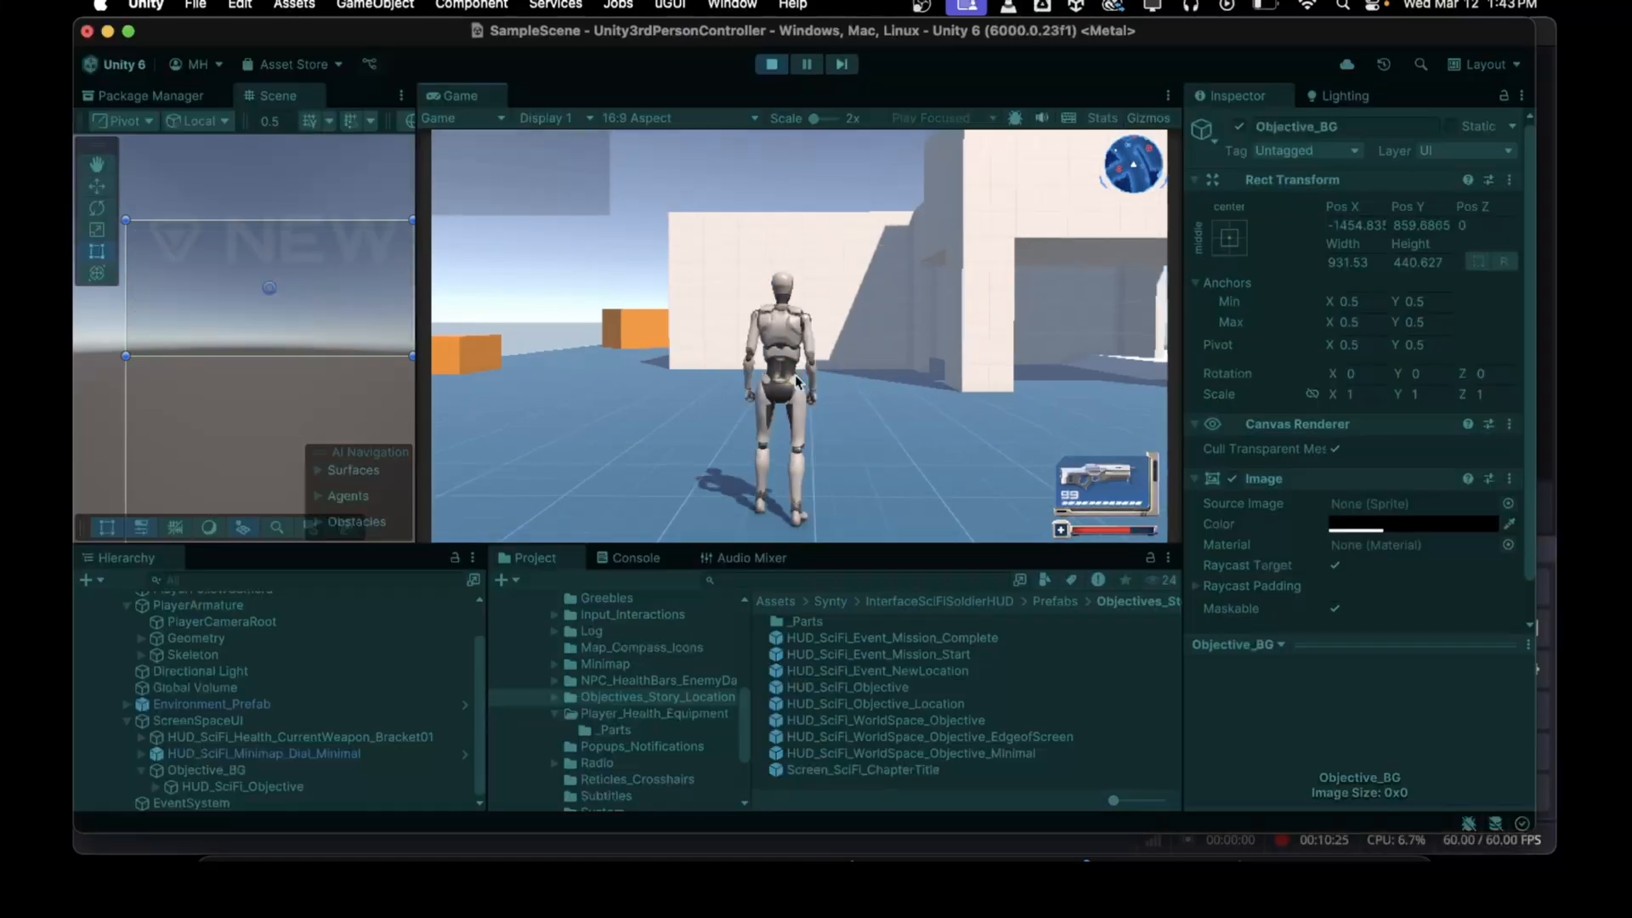
key(w)
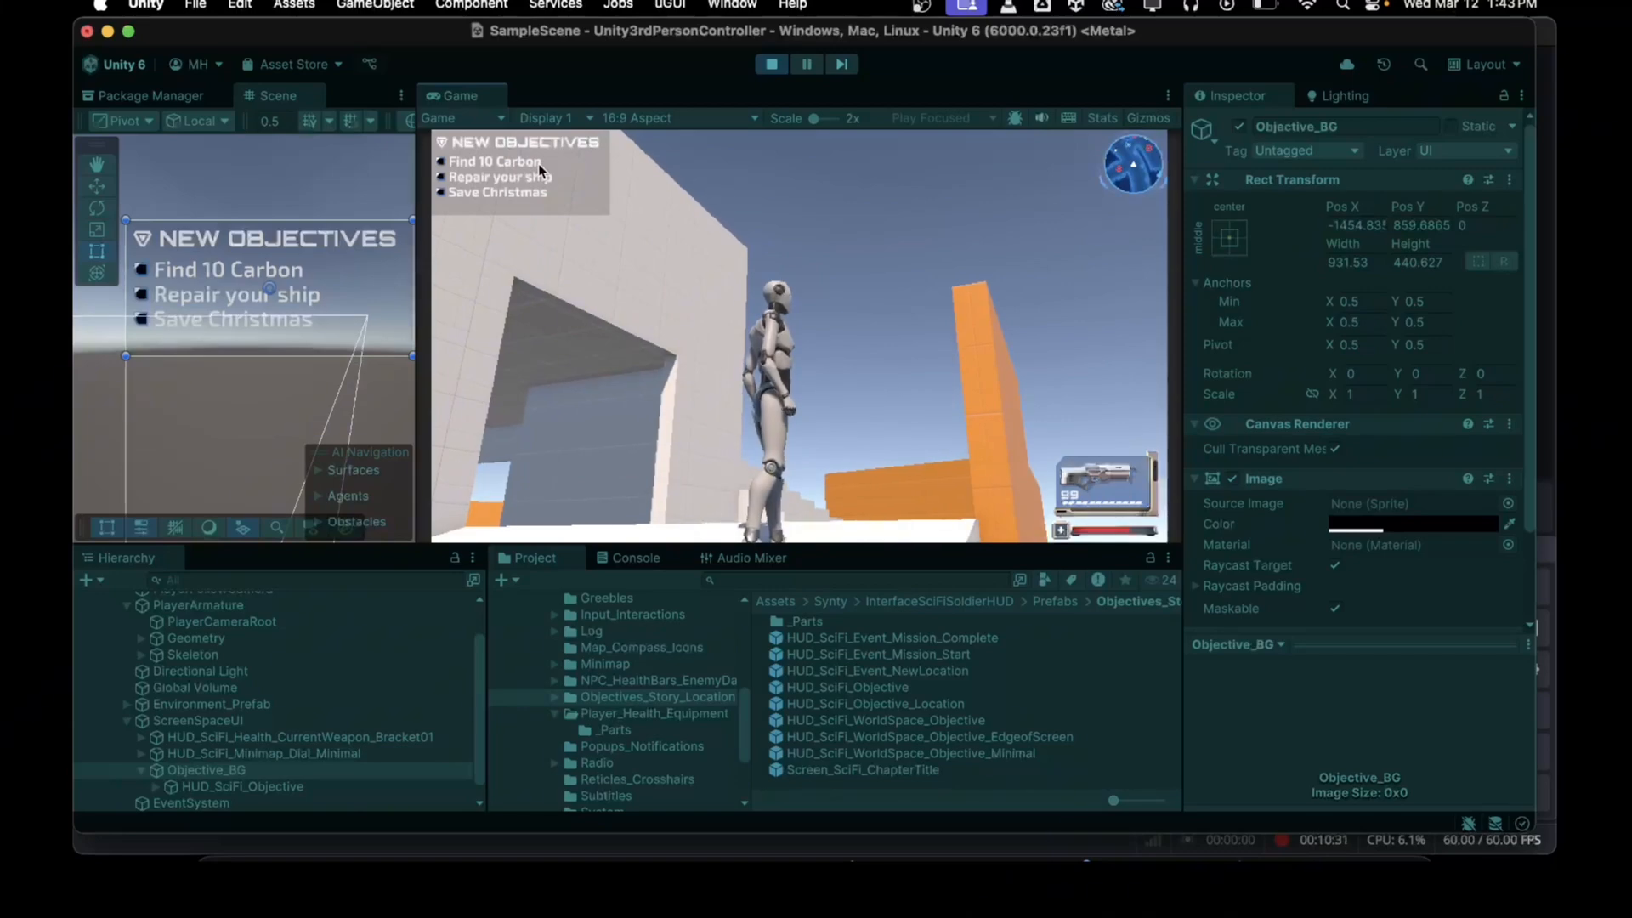
click(770, 65)
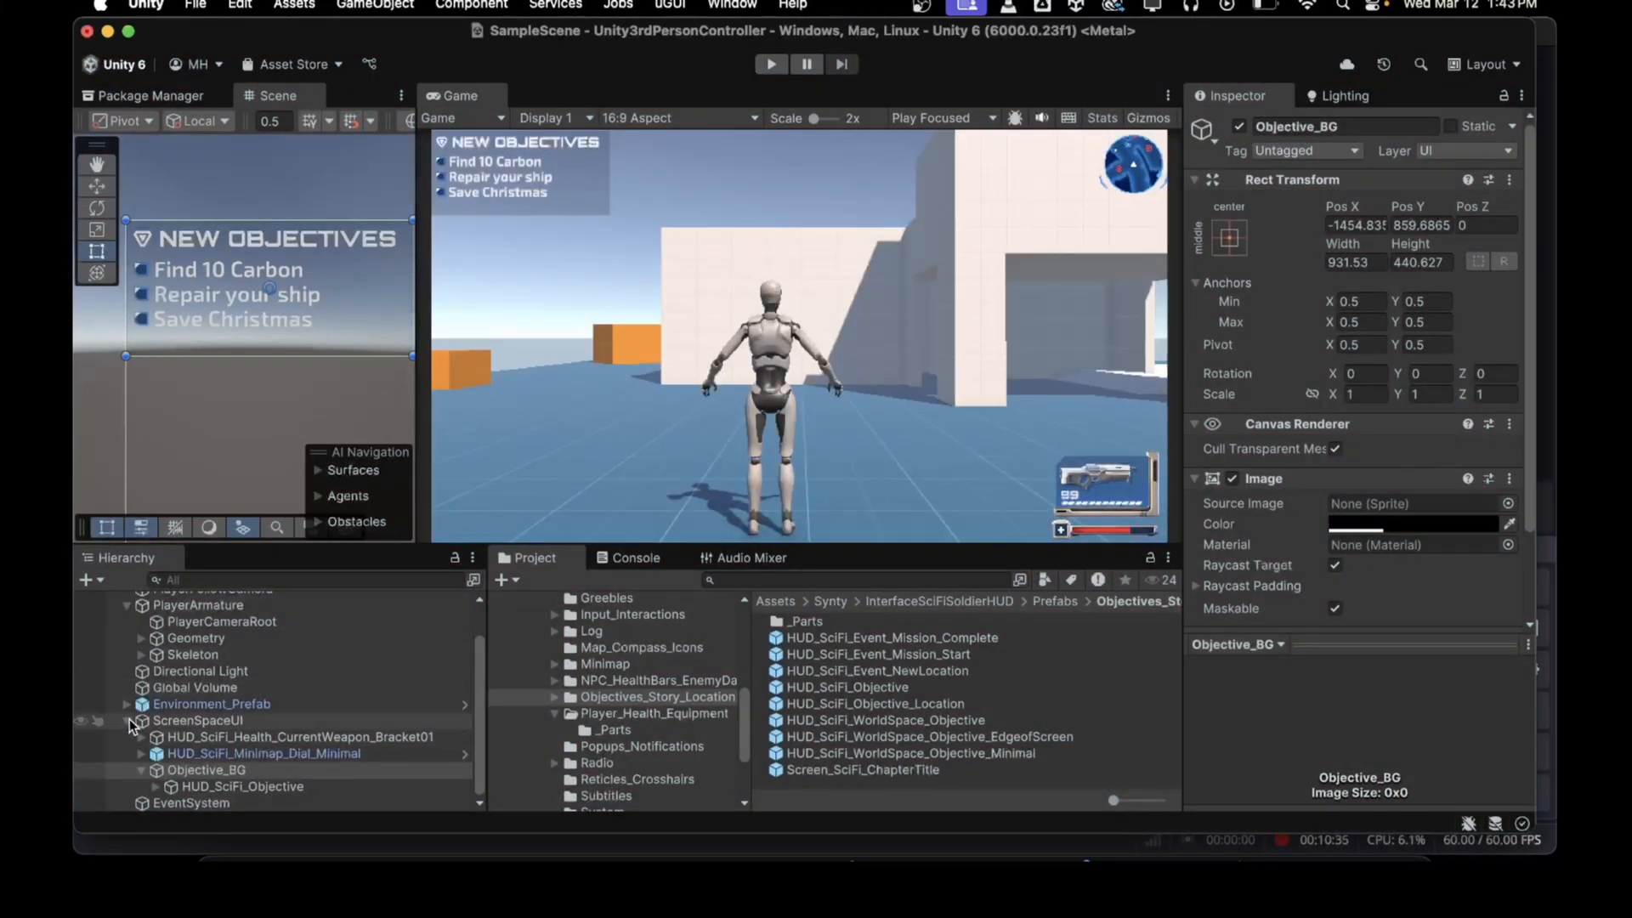
Step: Create a new UI Canvas at the scene root and name it WorldSpaceUI
click(129, 719)
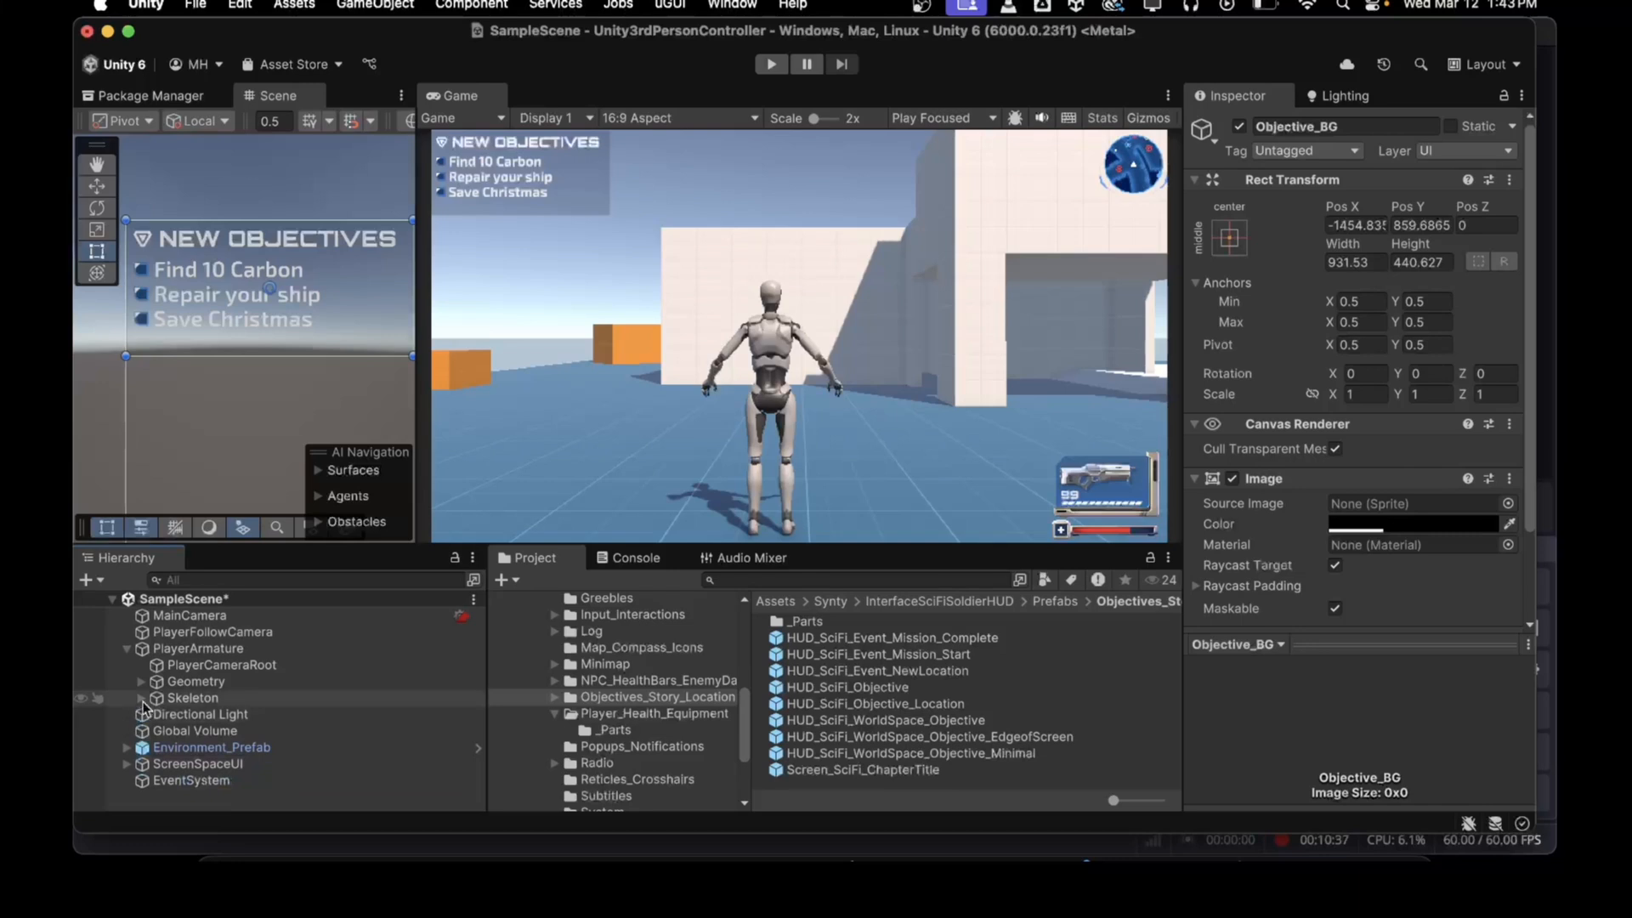
click(92, 580)
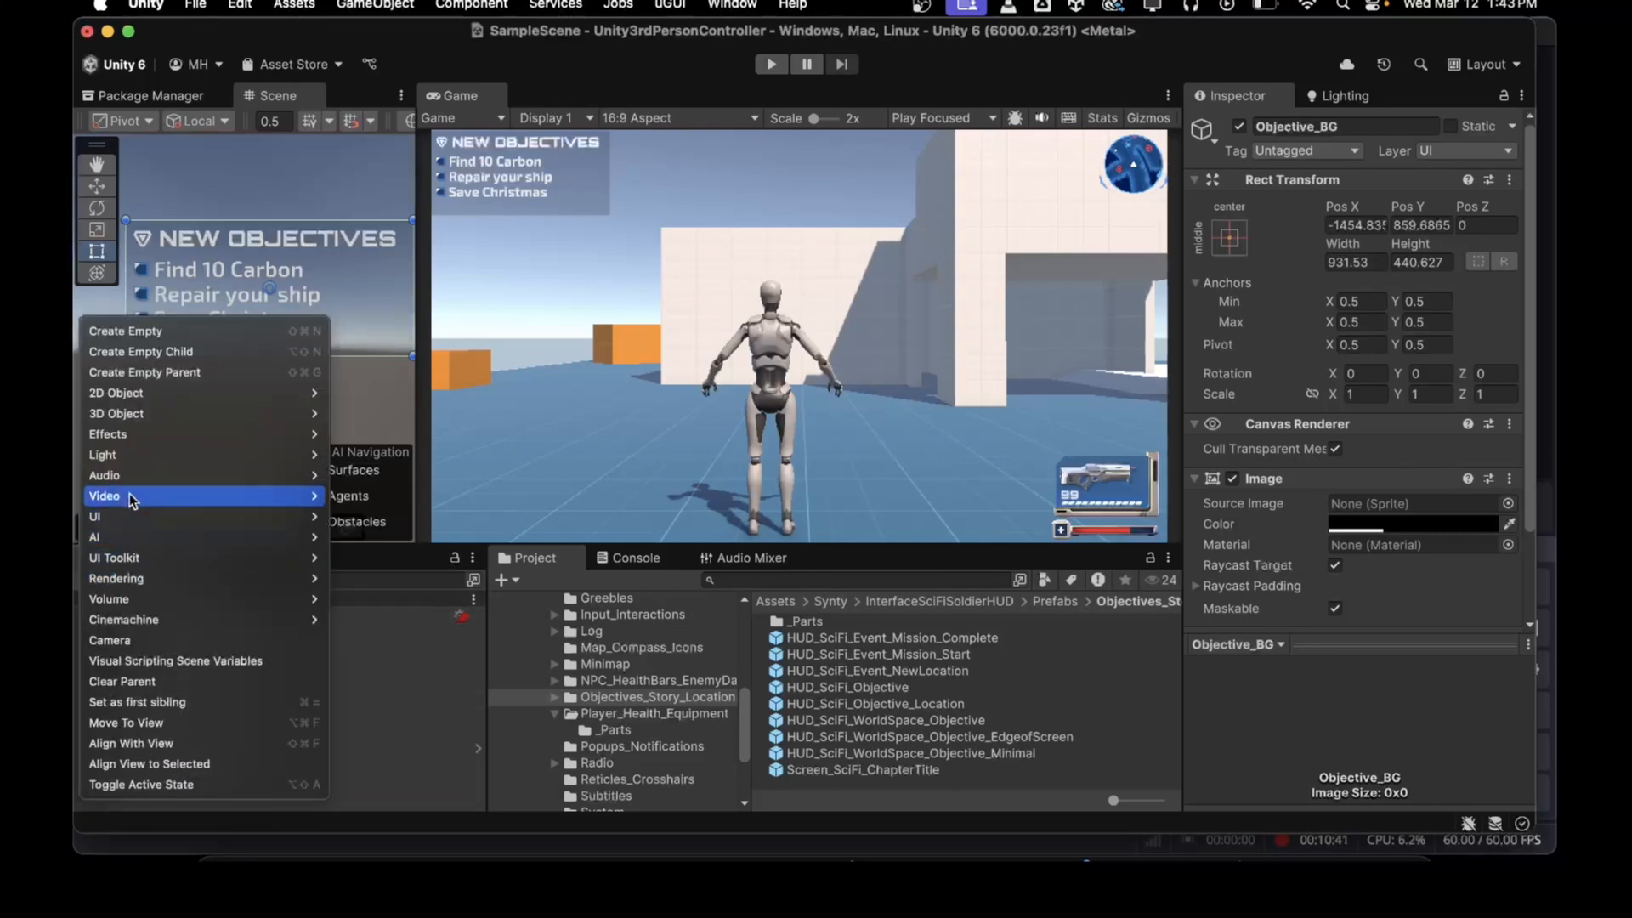
mouse_move(125, 522)
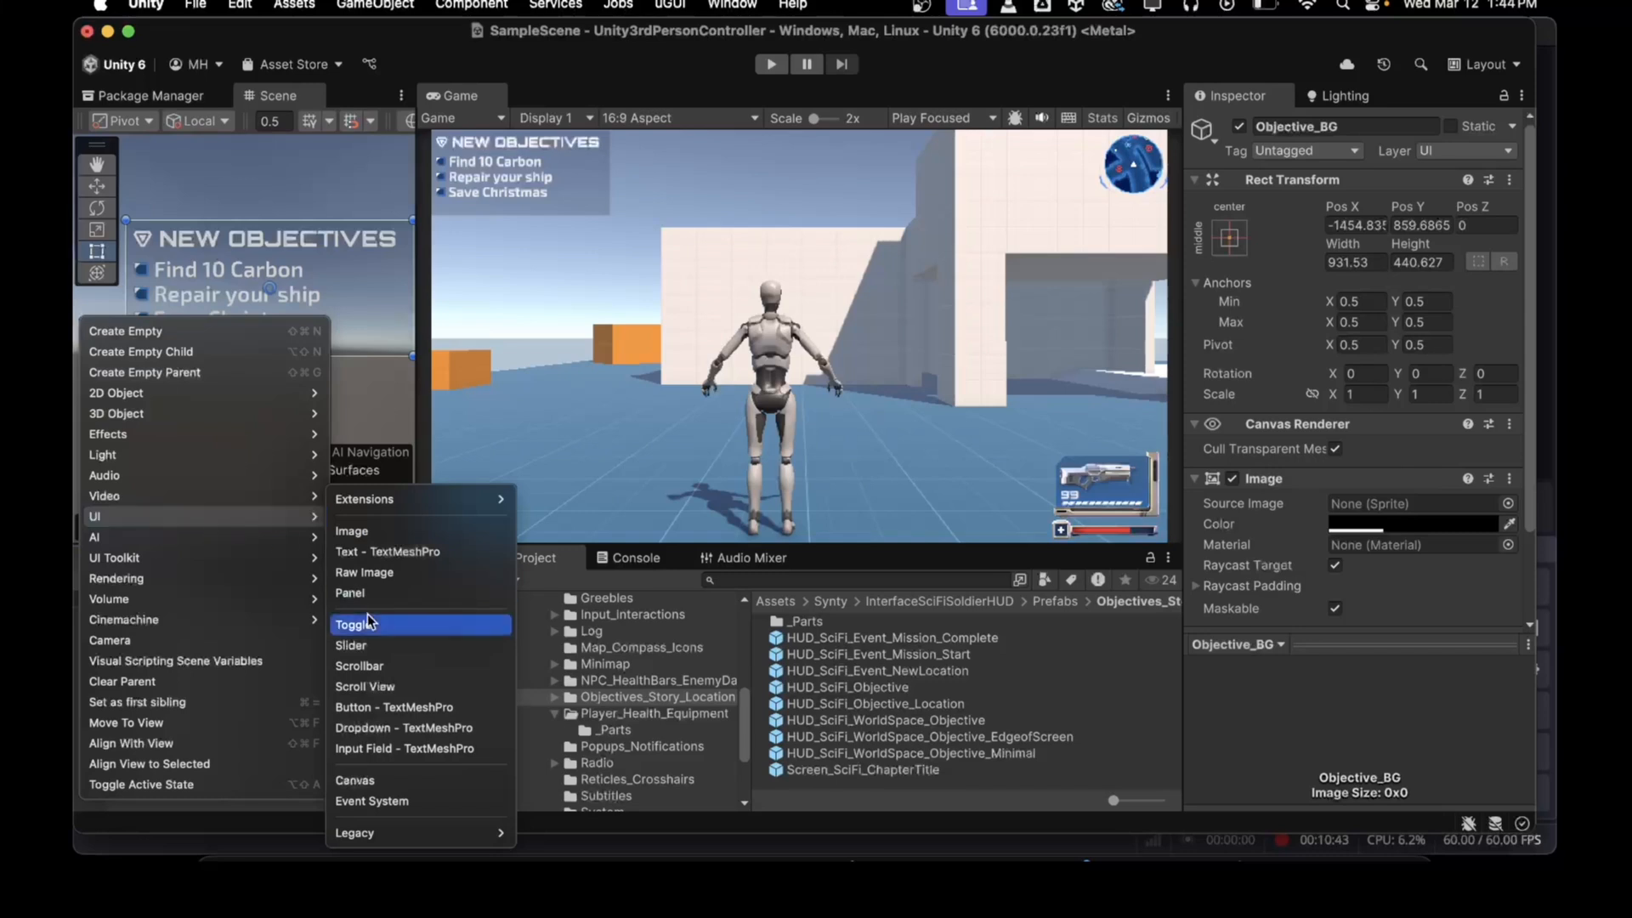
click(349, 775)
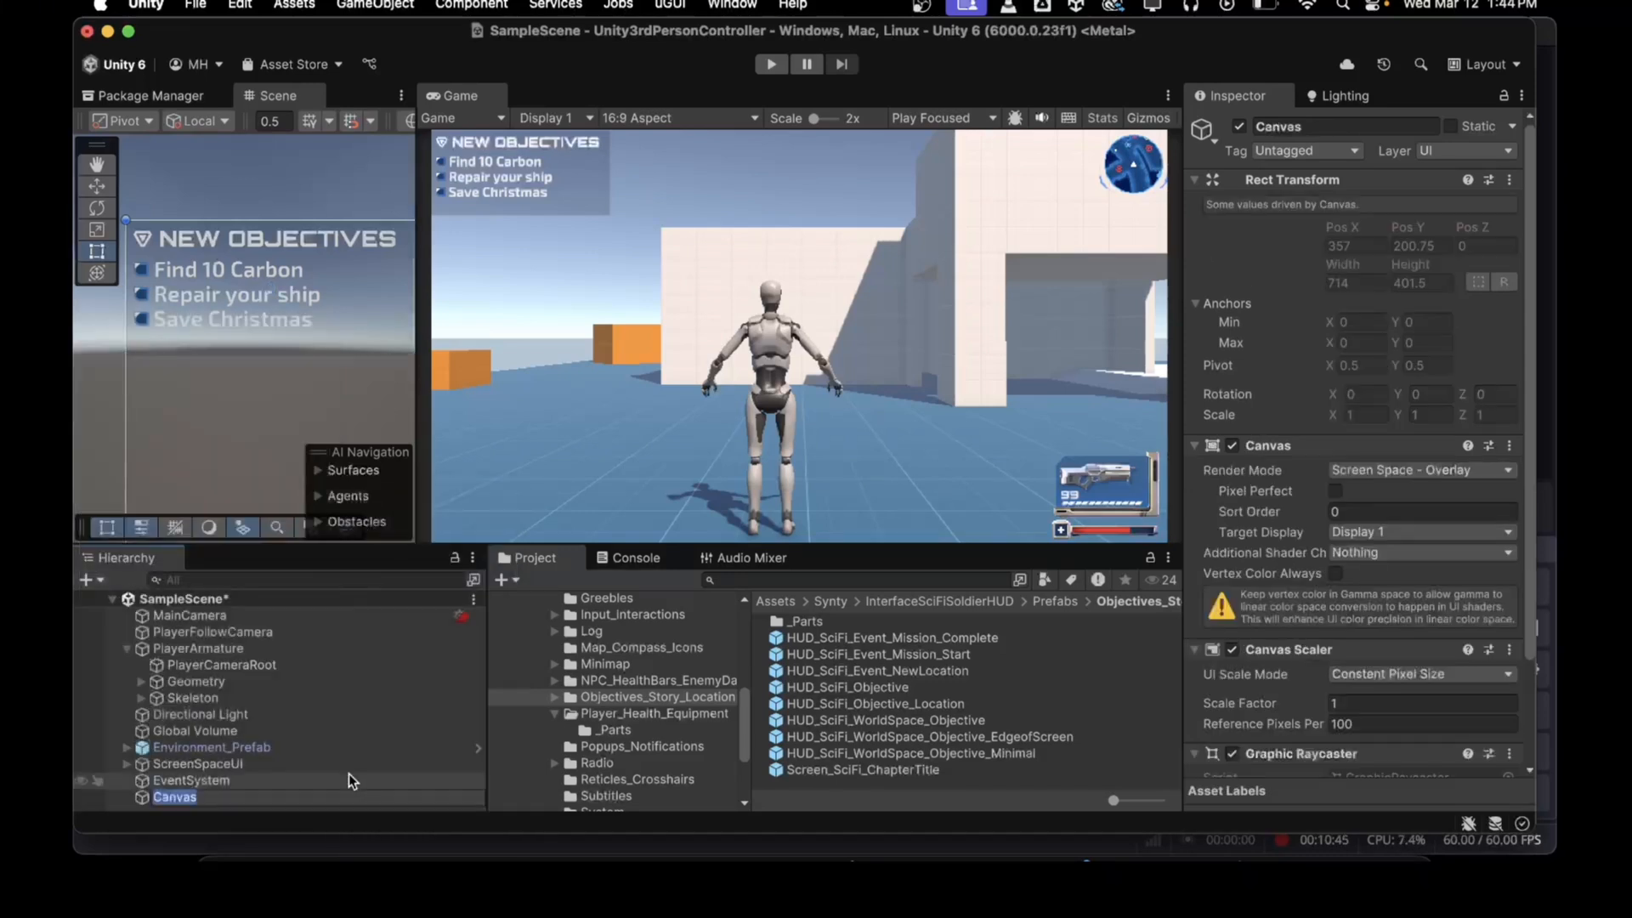
text(WorldSpace)
key(Return)
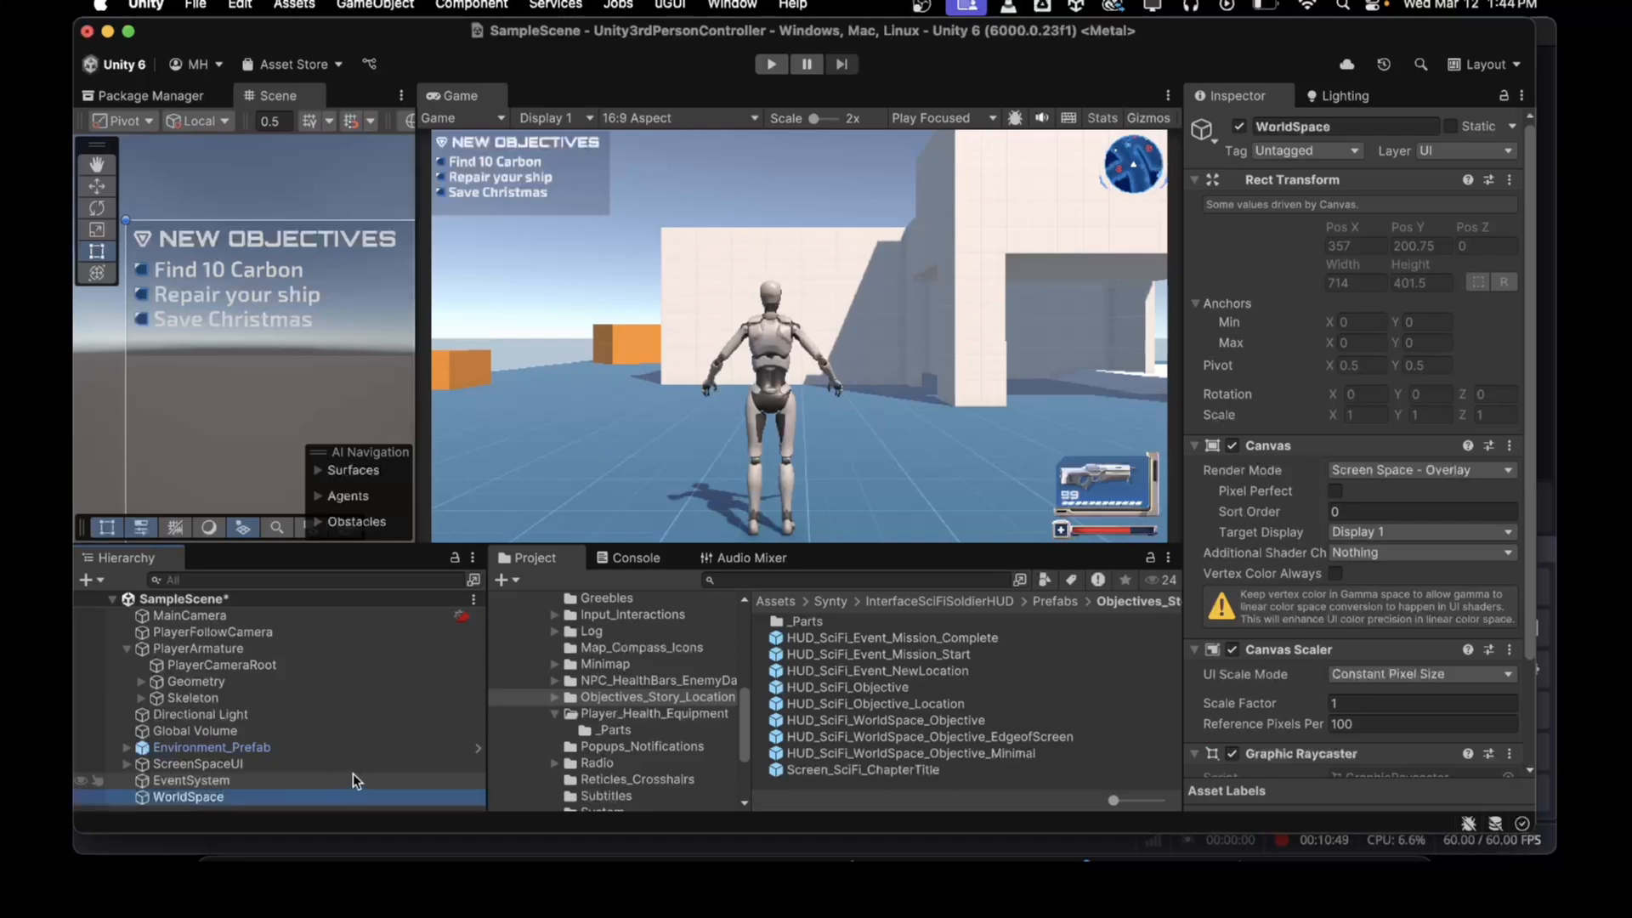
click(290, 793)
text(UI)
key(Return)
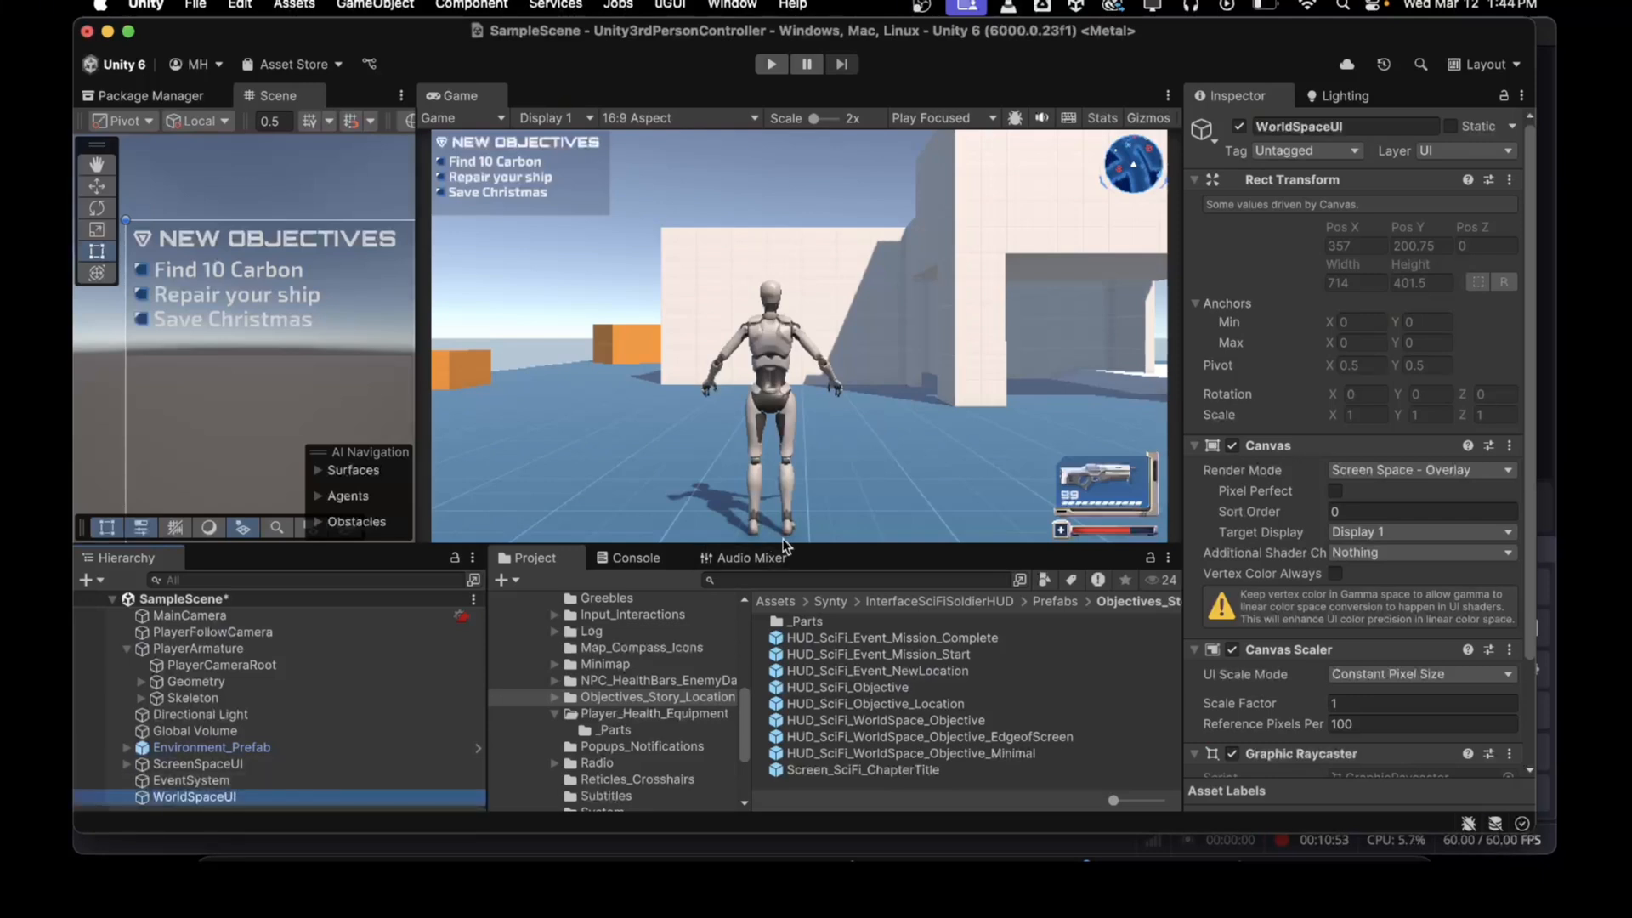
Step: Add a WorldSpaceUI layer as User Layer 6 and assign it to the WorldSpaceUI canvas
click(1446, 141)
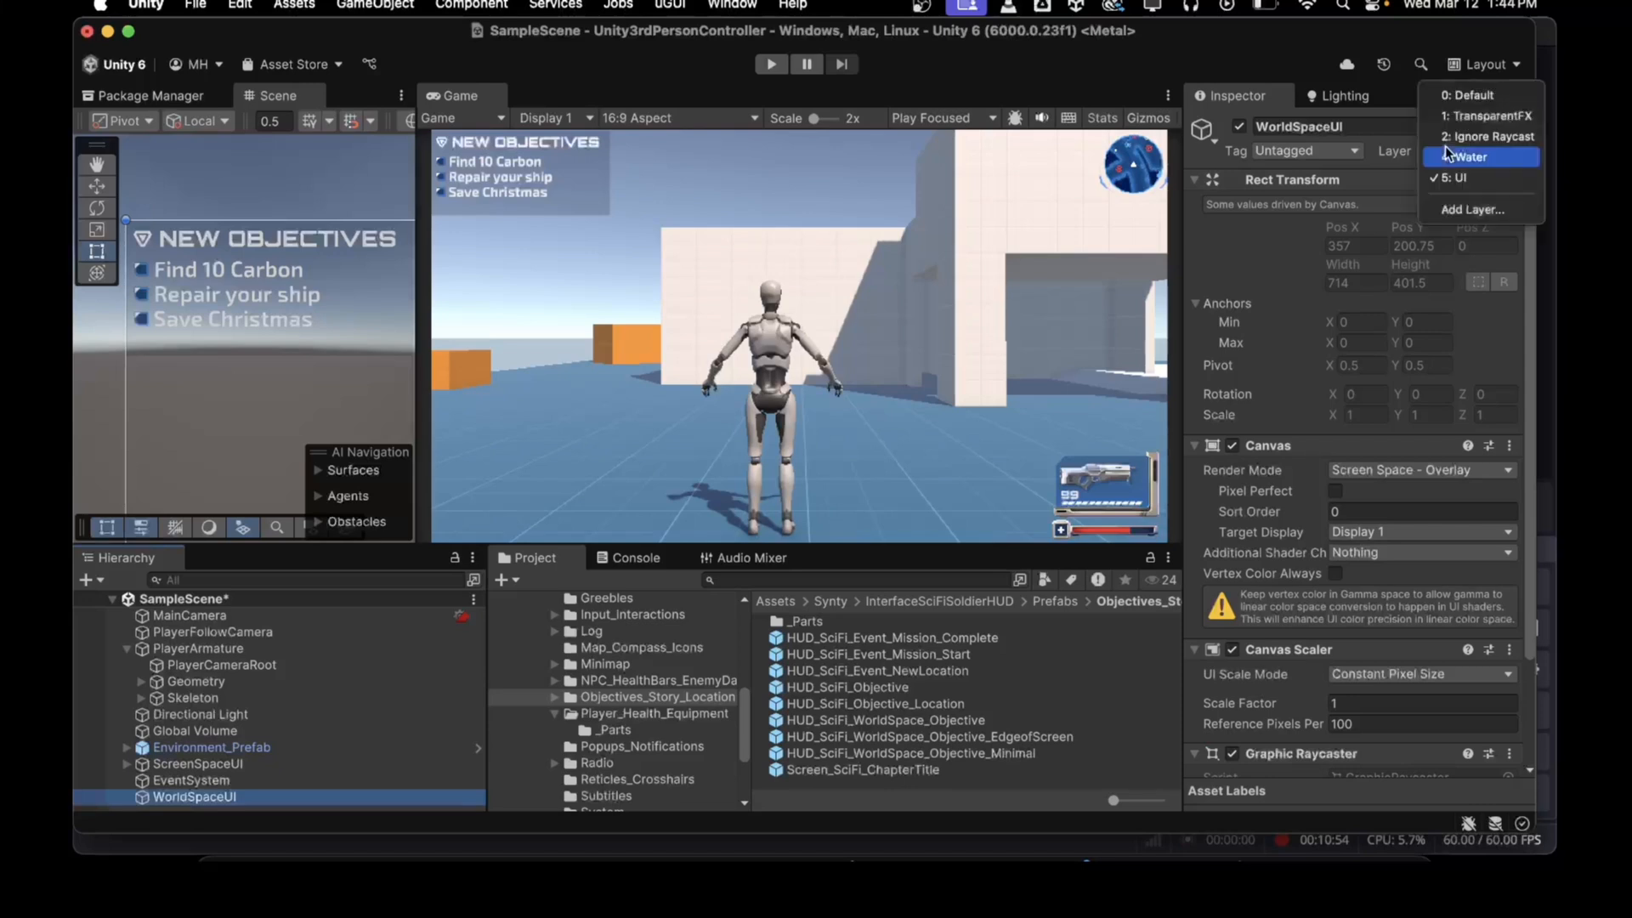
click(1449, 208)
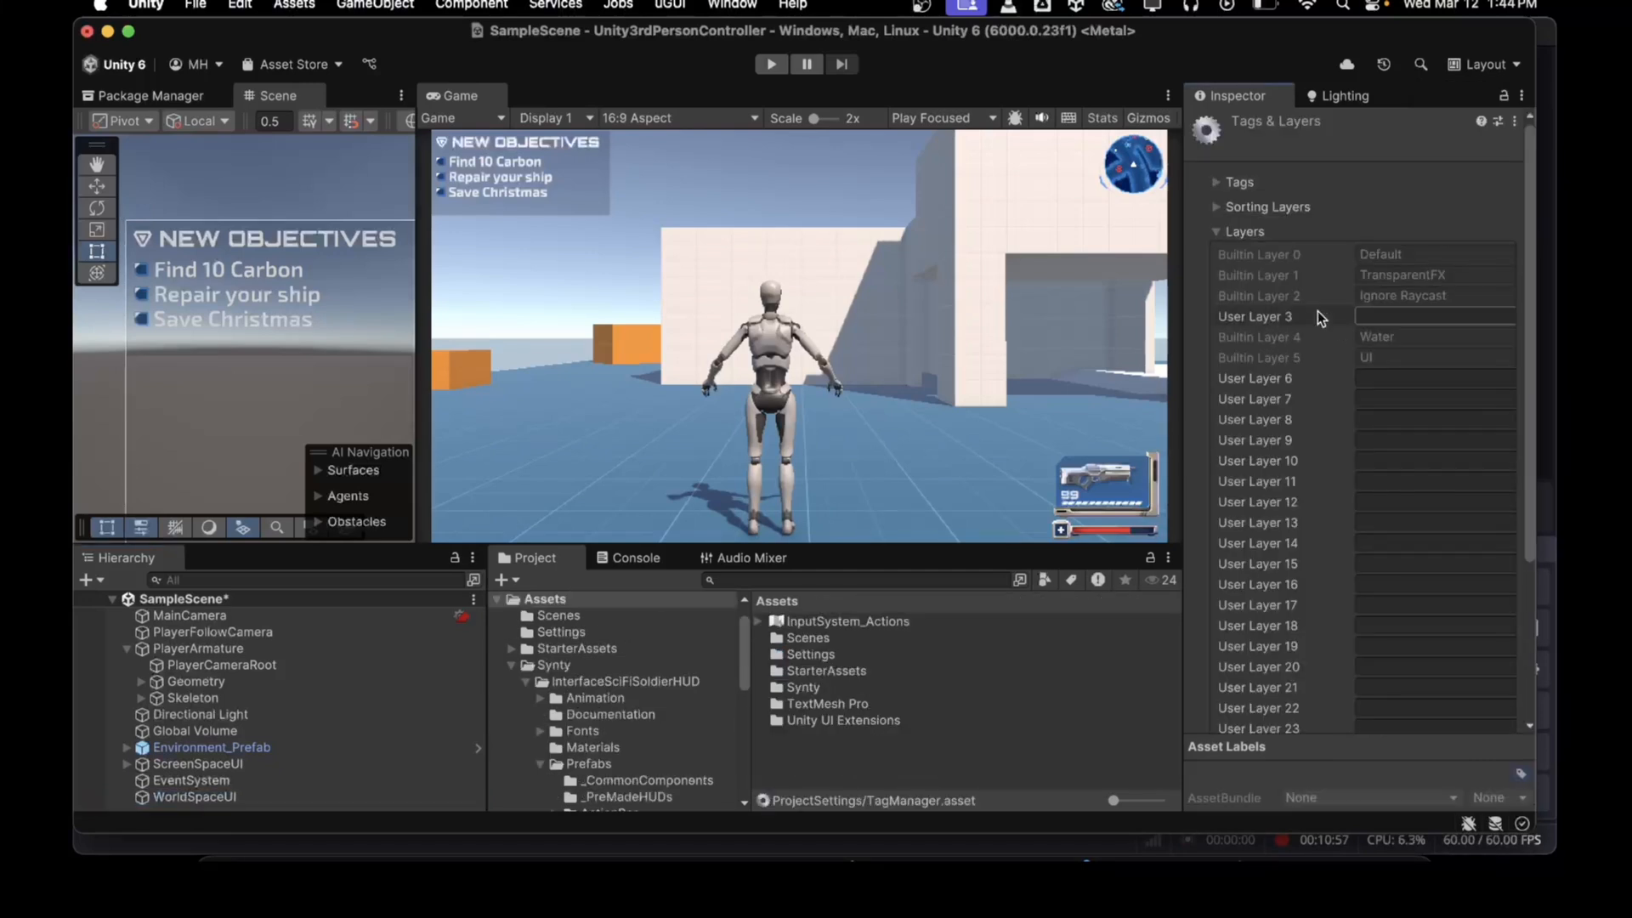
click(1373, 377)
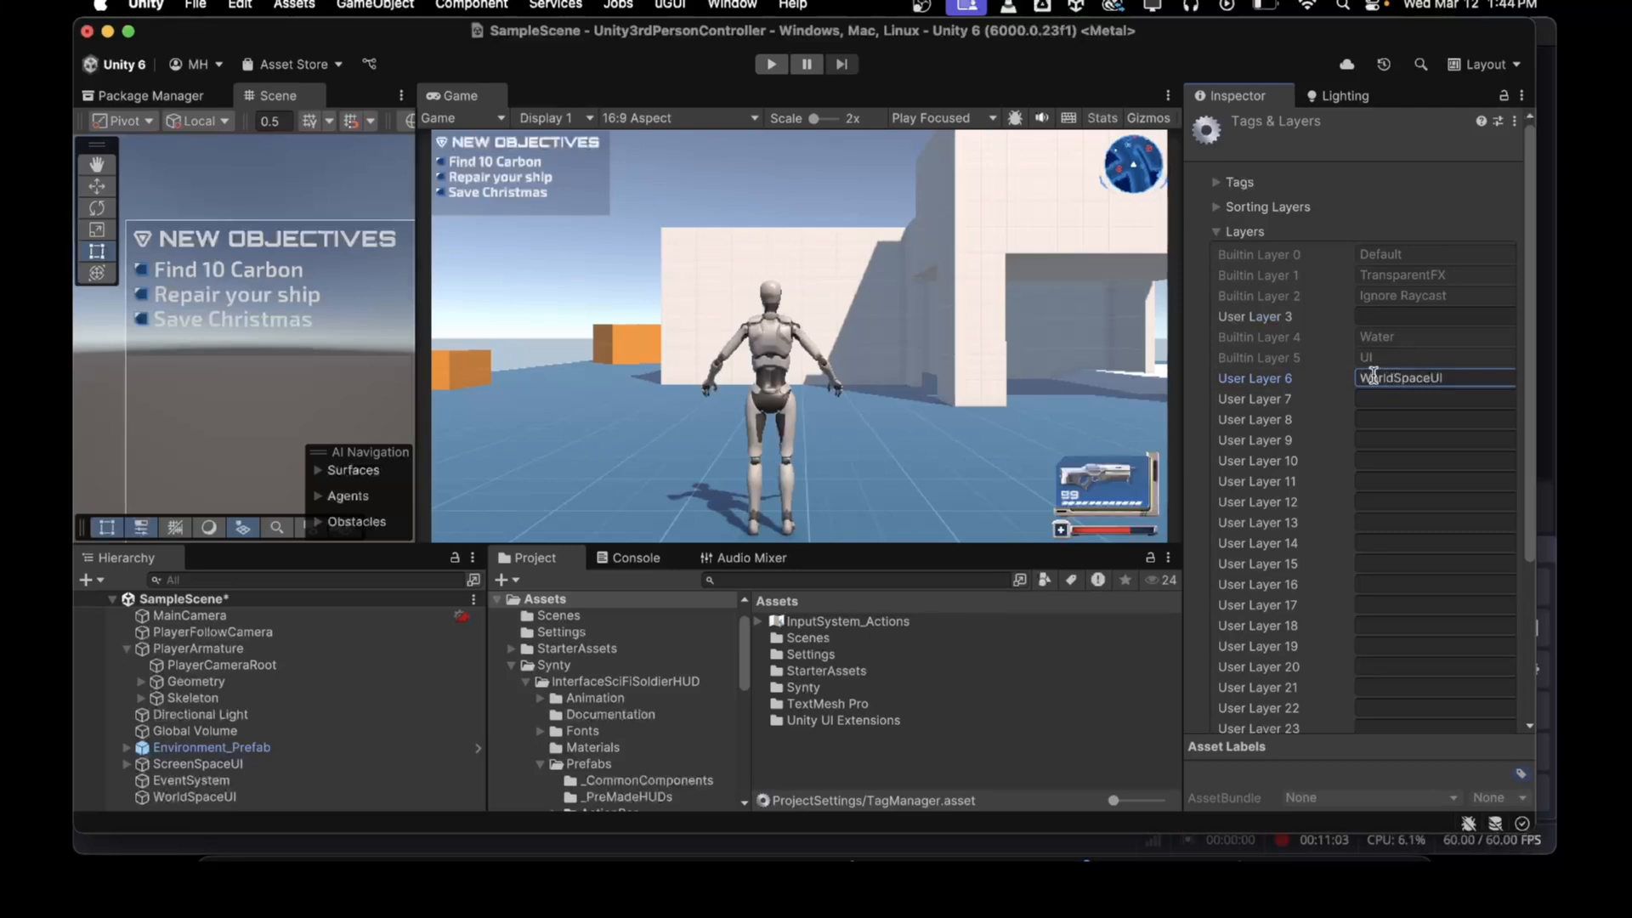
click(218, 799)
click(1437, 151)
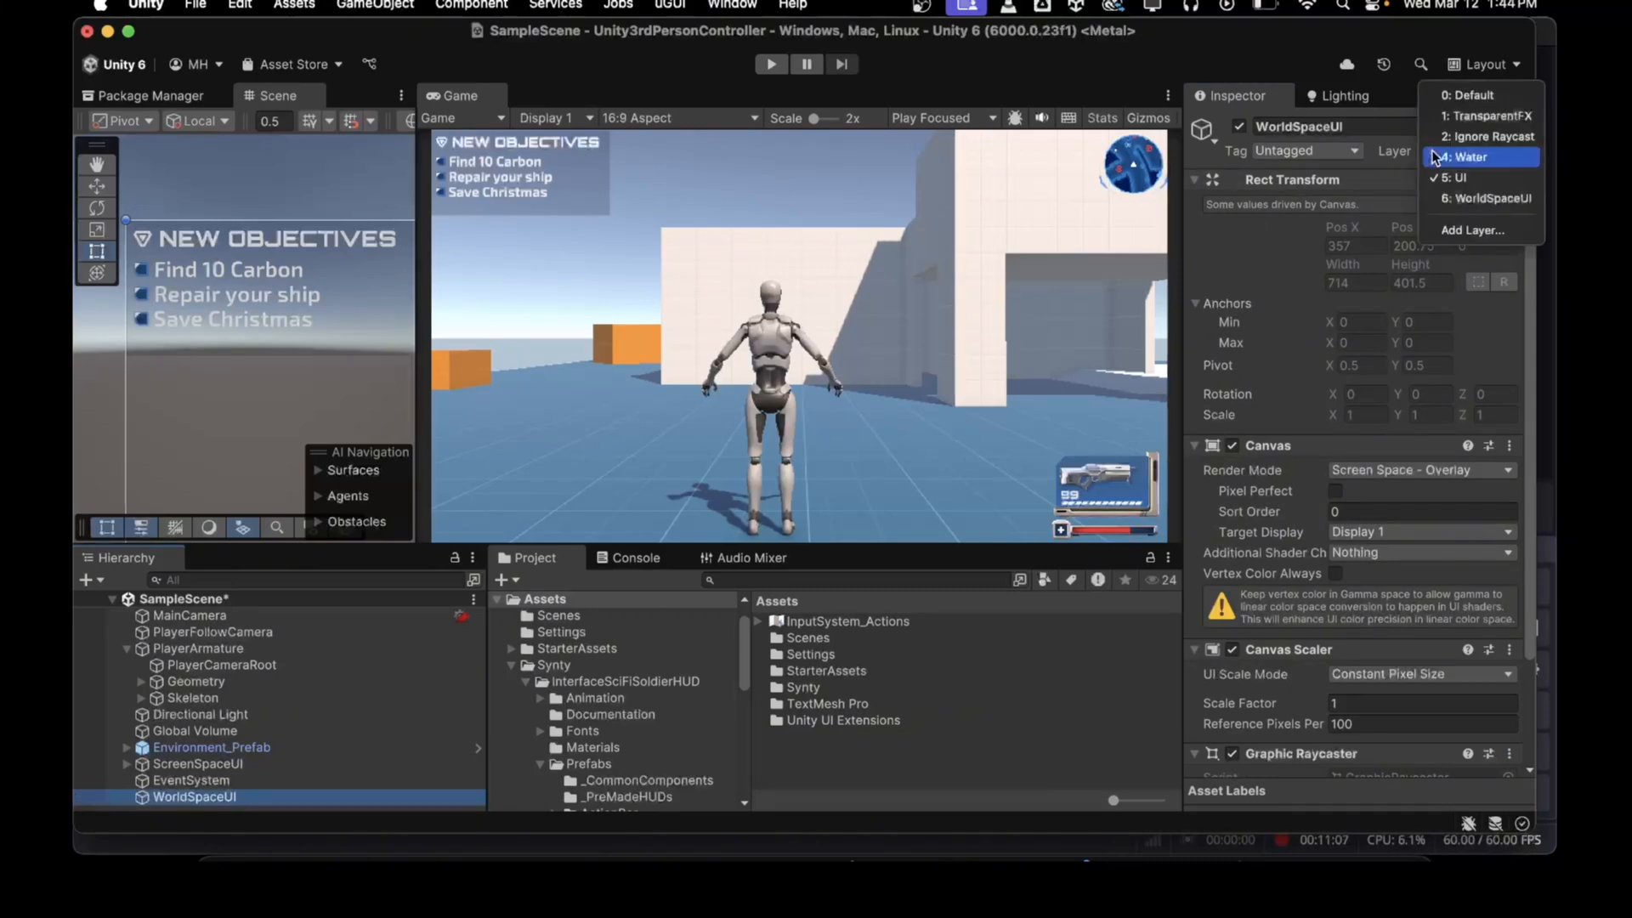
click(1482, 198)
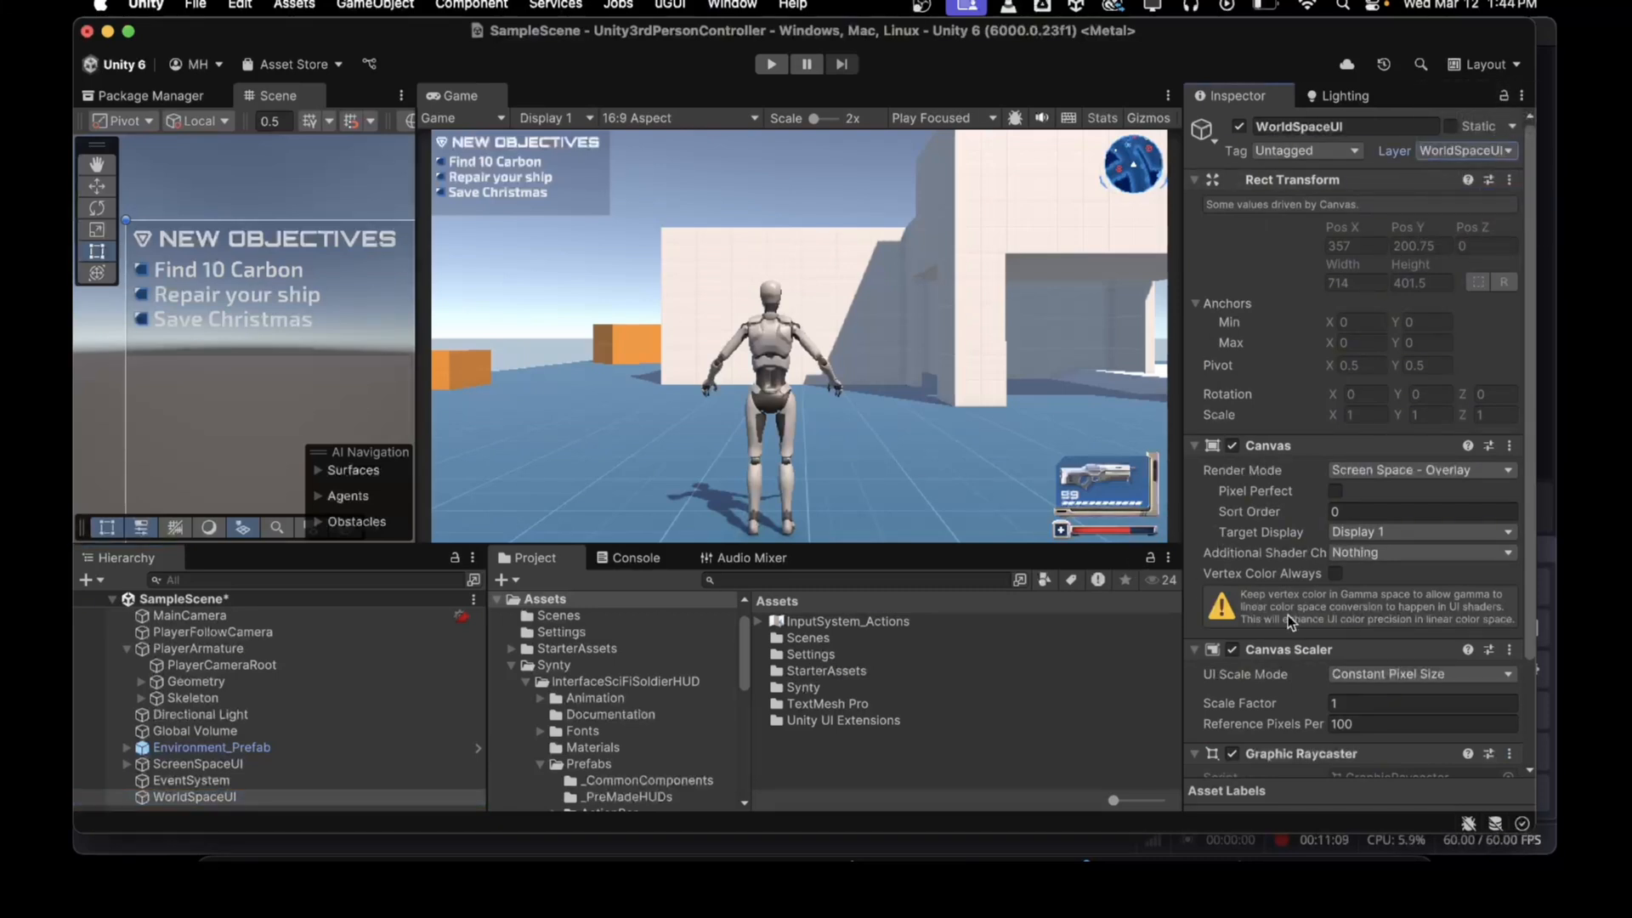
Step: Set the canvas's render mode to World Space and its Event Camera to MainCamera
click(1353, 469)
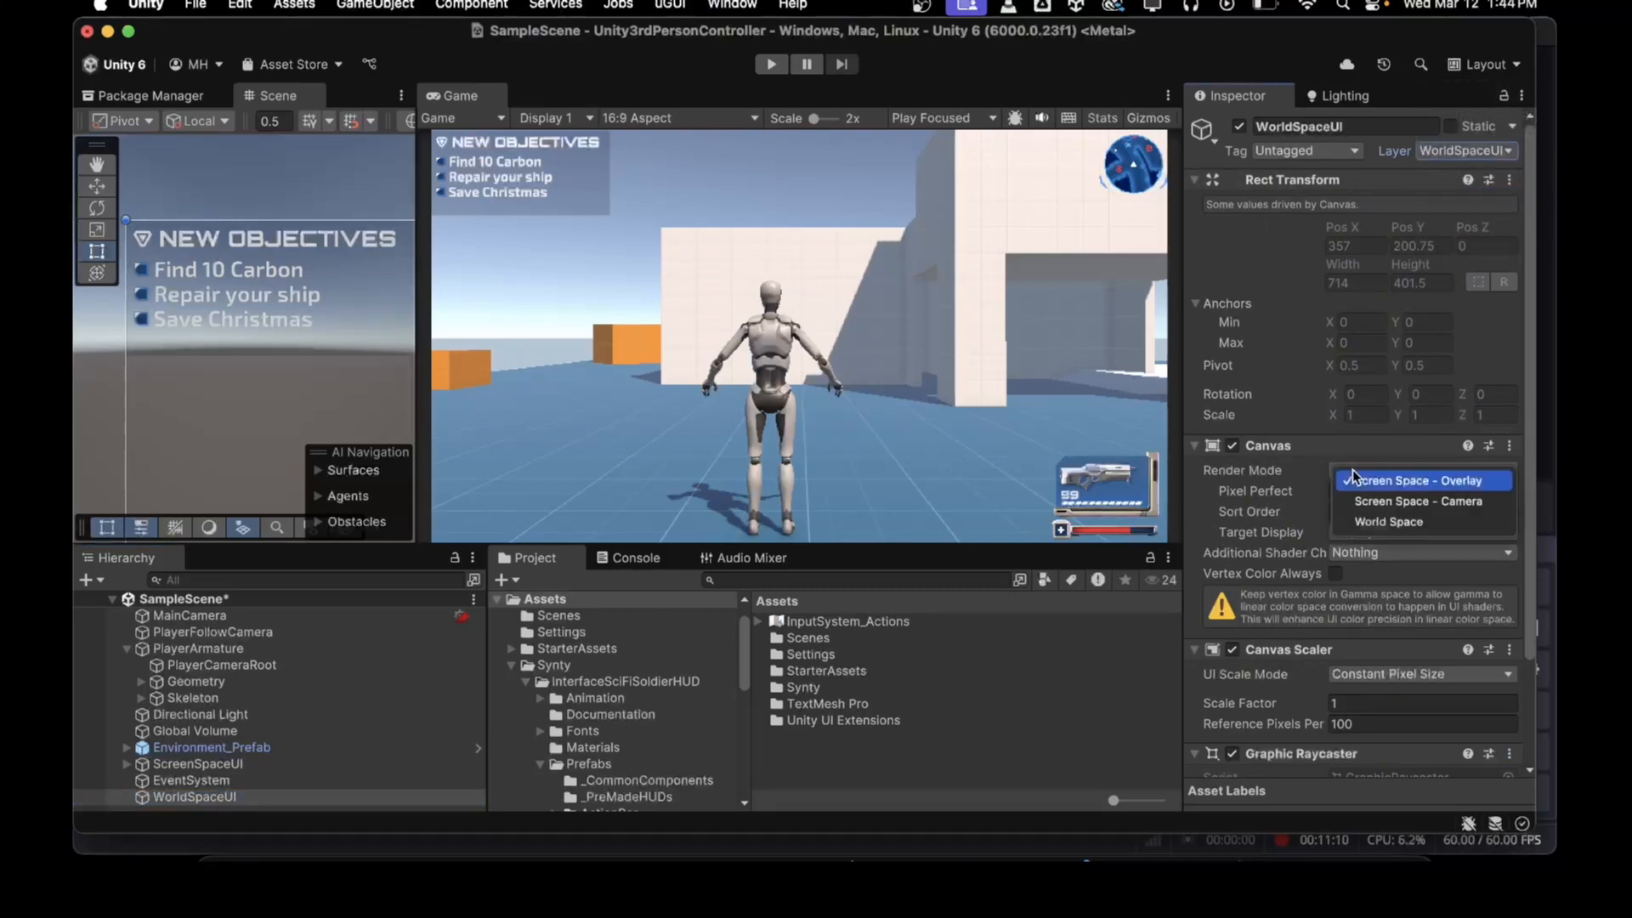
click(1360, 519)
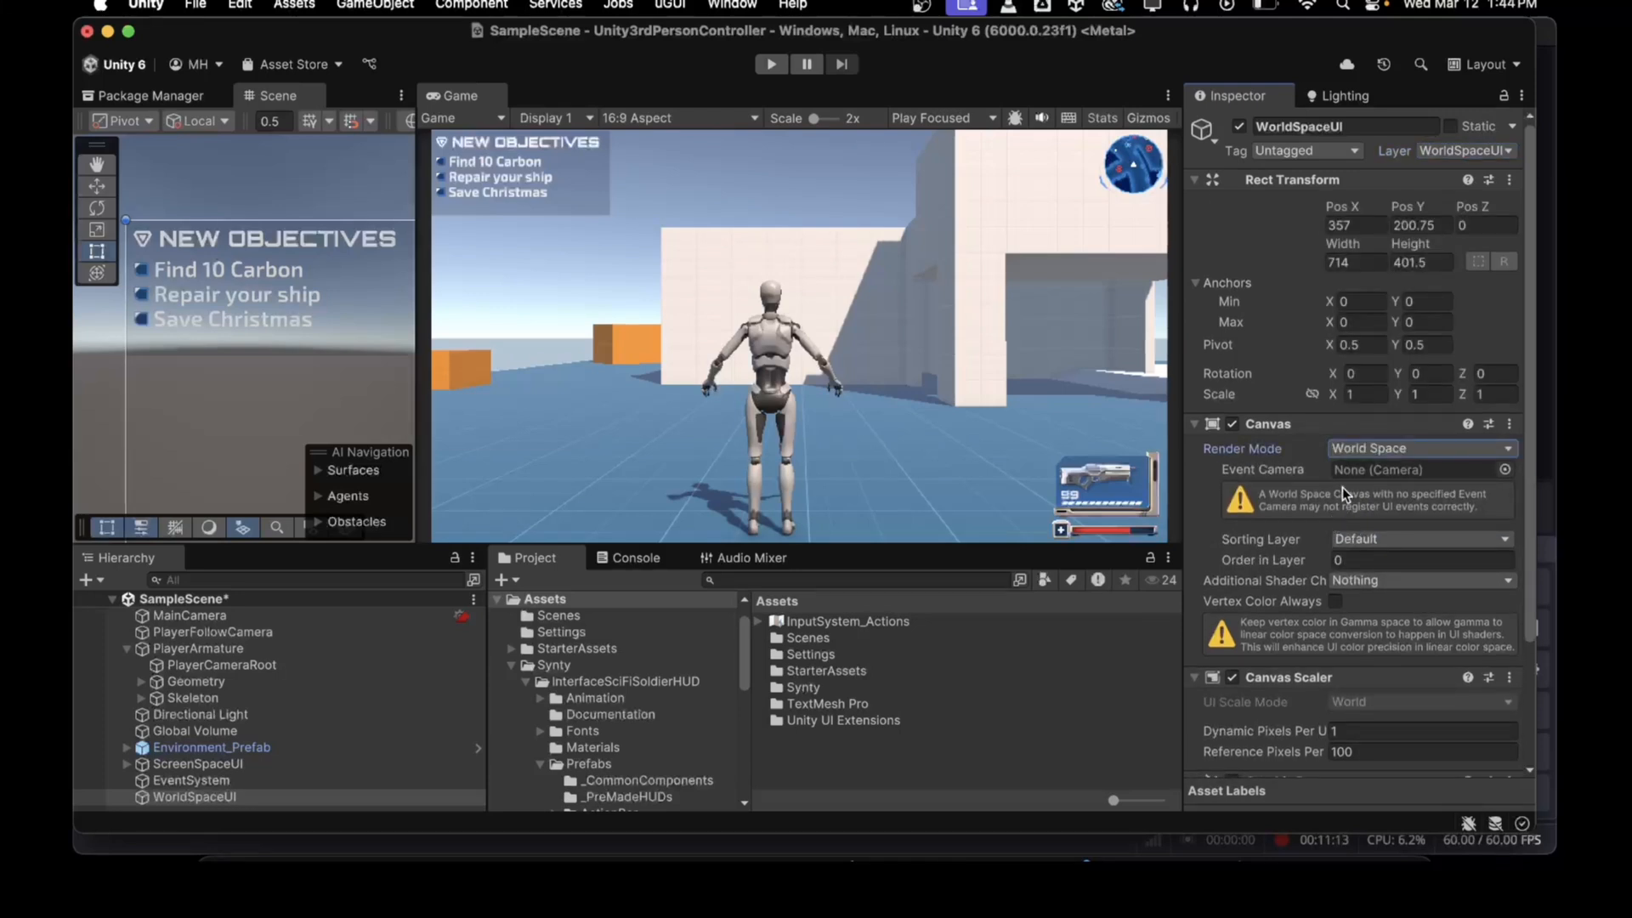
drag(241, 615, 1385, 466)
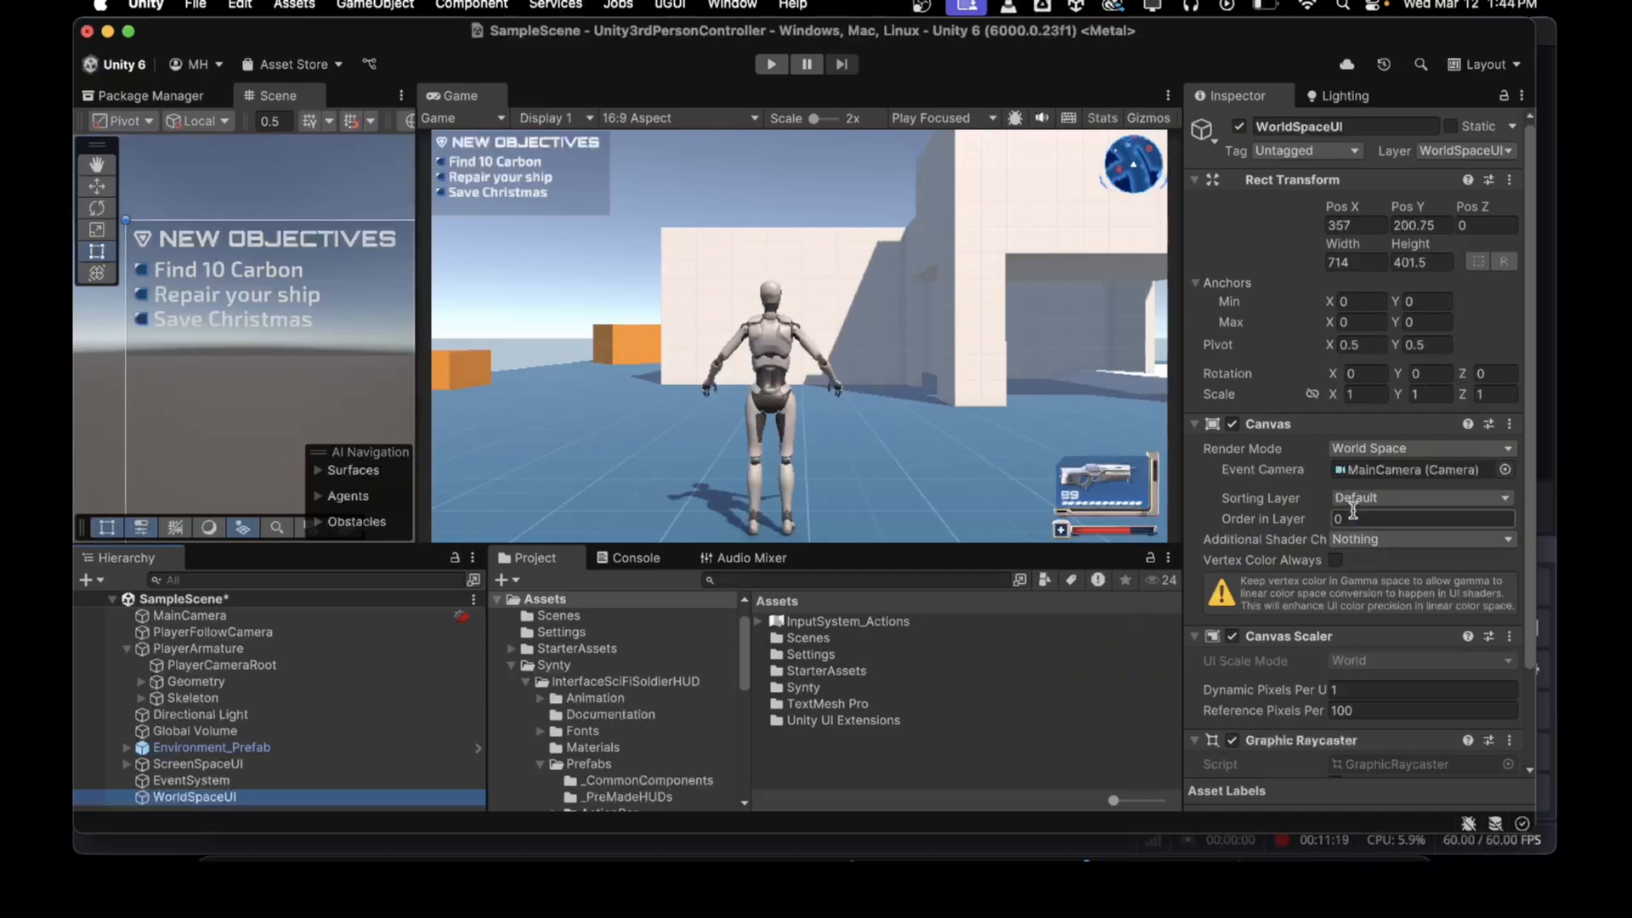
Step: Add the HUD_SciFi_WorldSpace_Objective prefab from Objectives_Story_Location into WorldSpaceUI
scroll(1313, 559, down, 3)
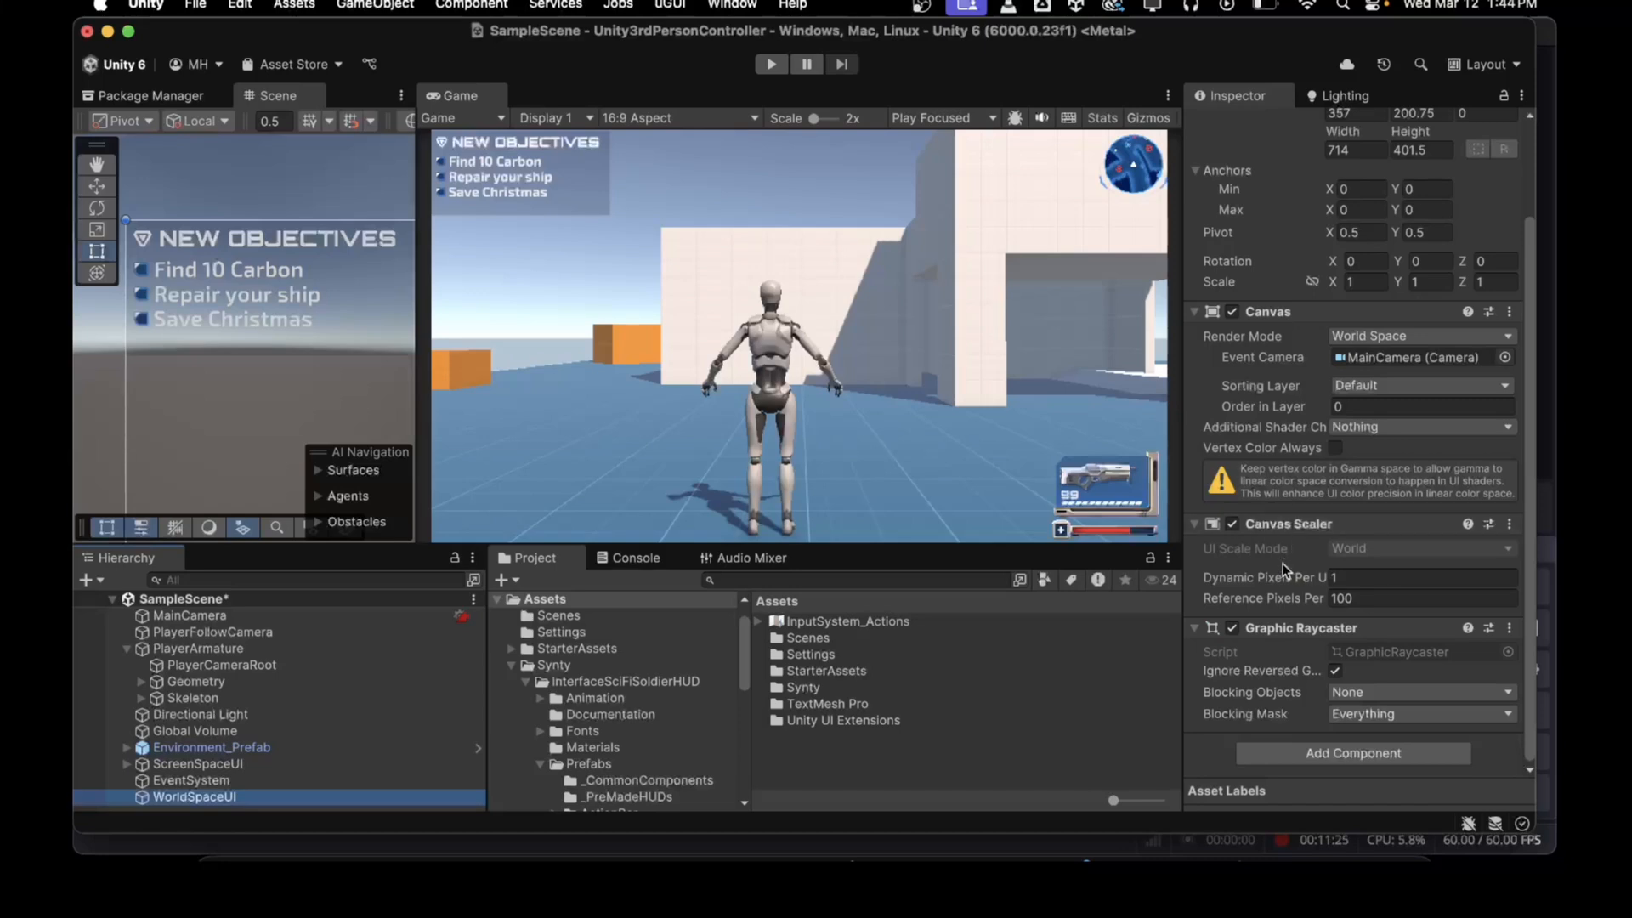
scroll(1291, 582, up, 3)
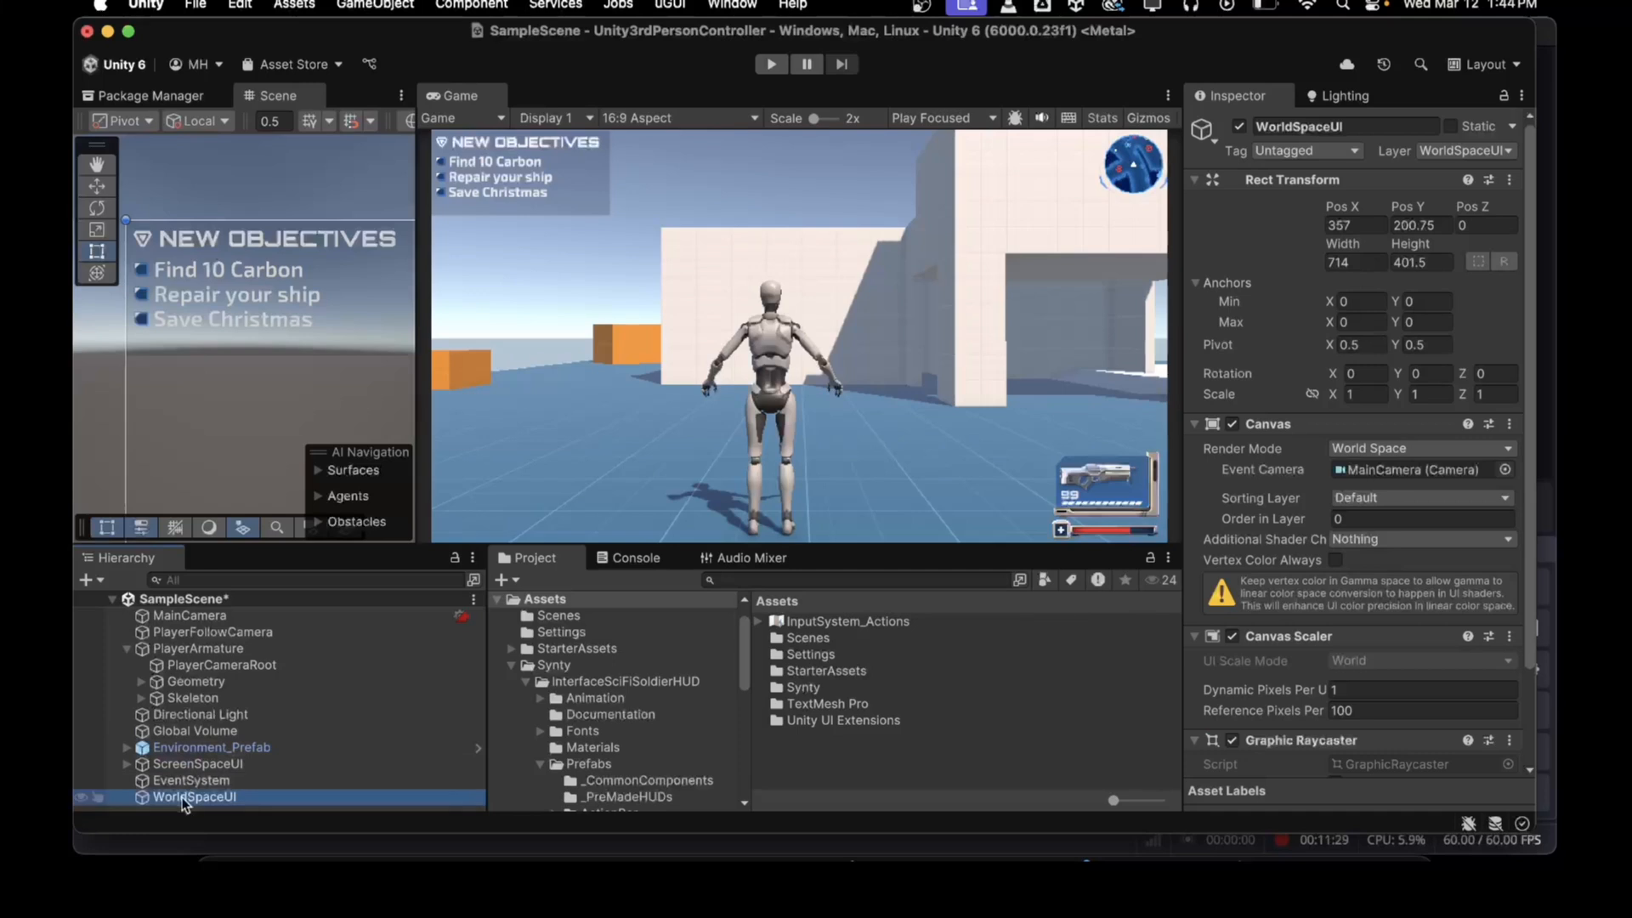
scroll(578, 761, down, 5)
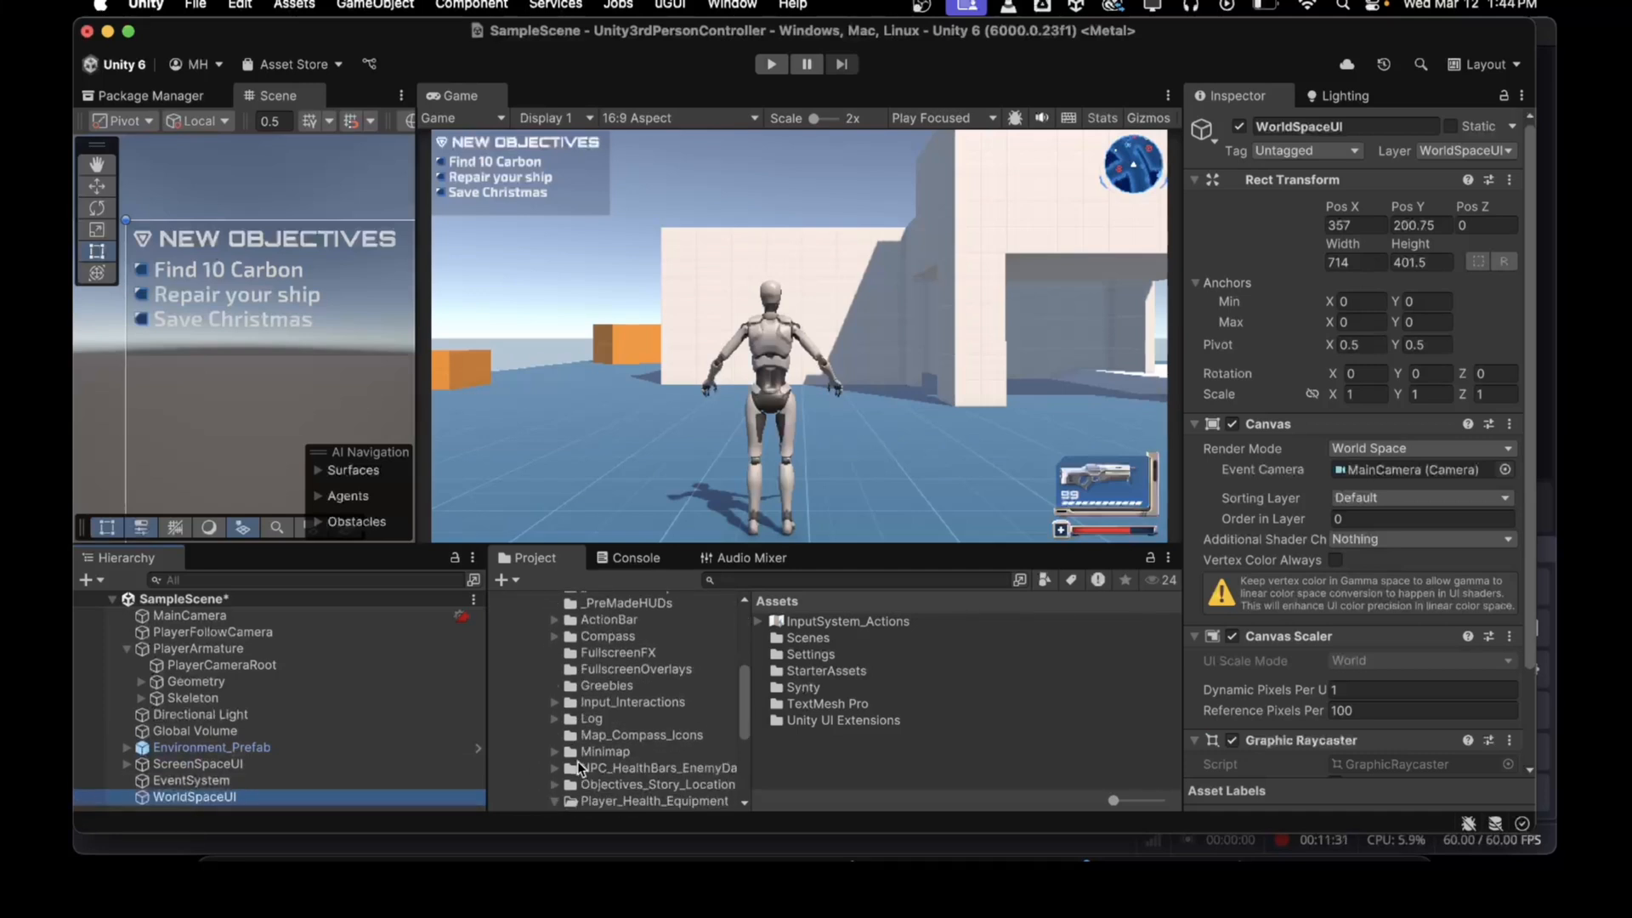
scroll(624, 741, down, 3)
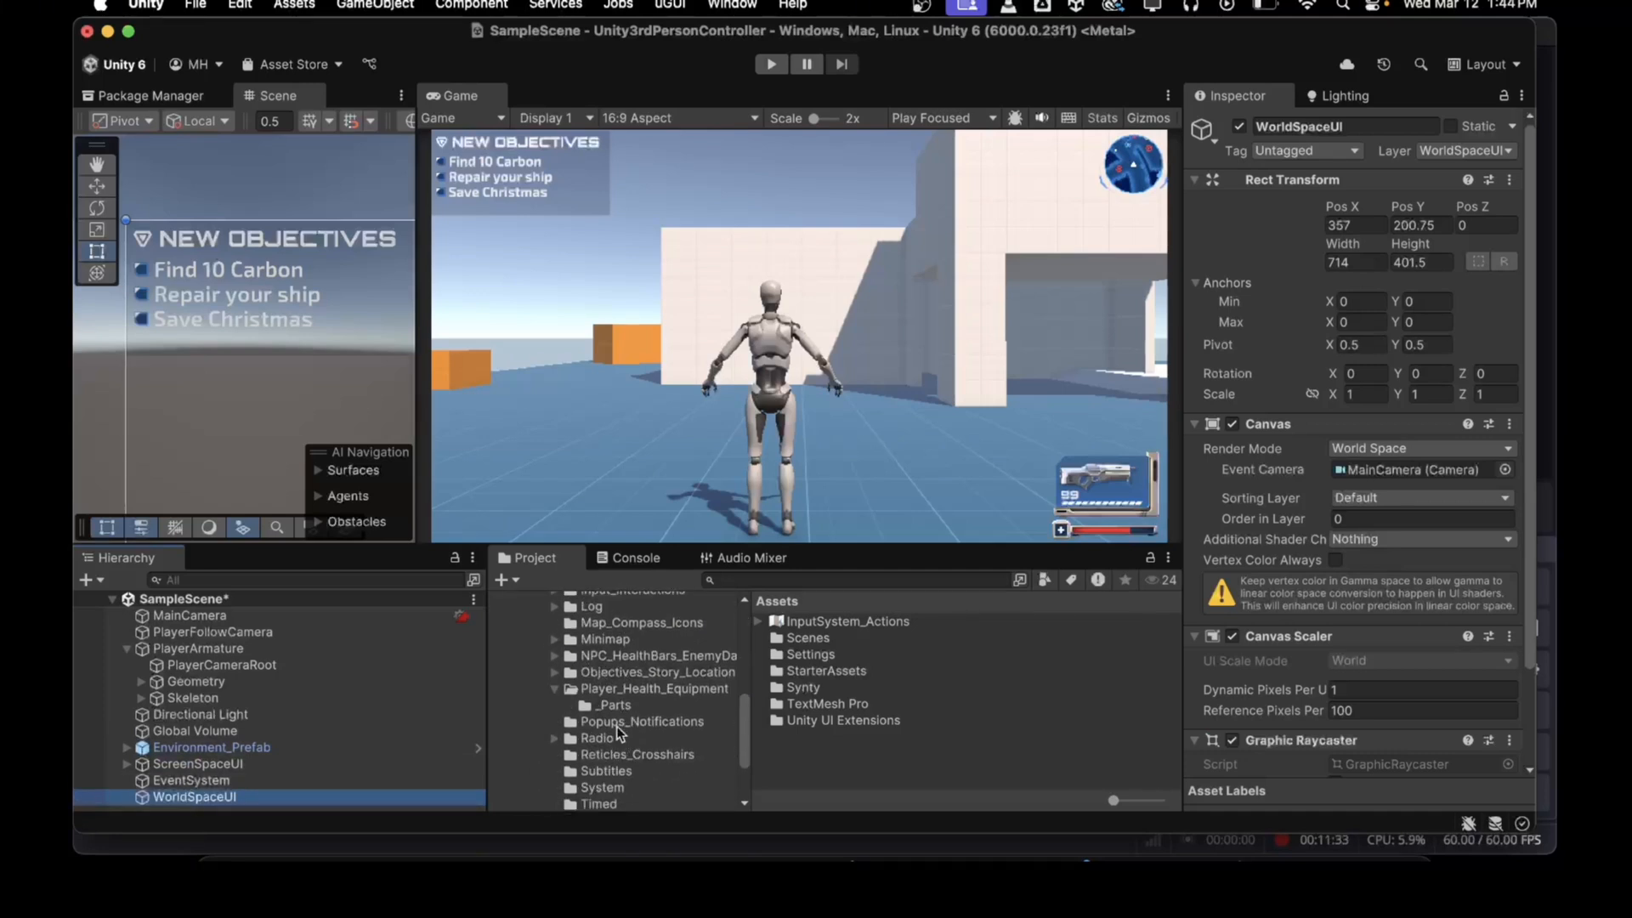
click(621, 671)
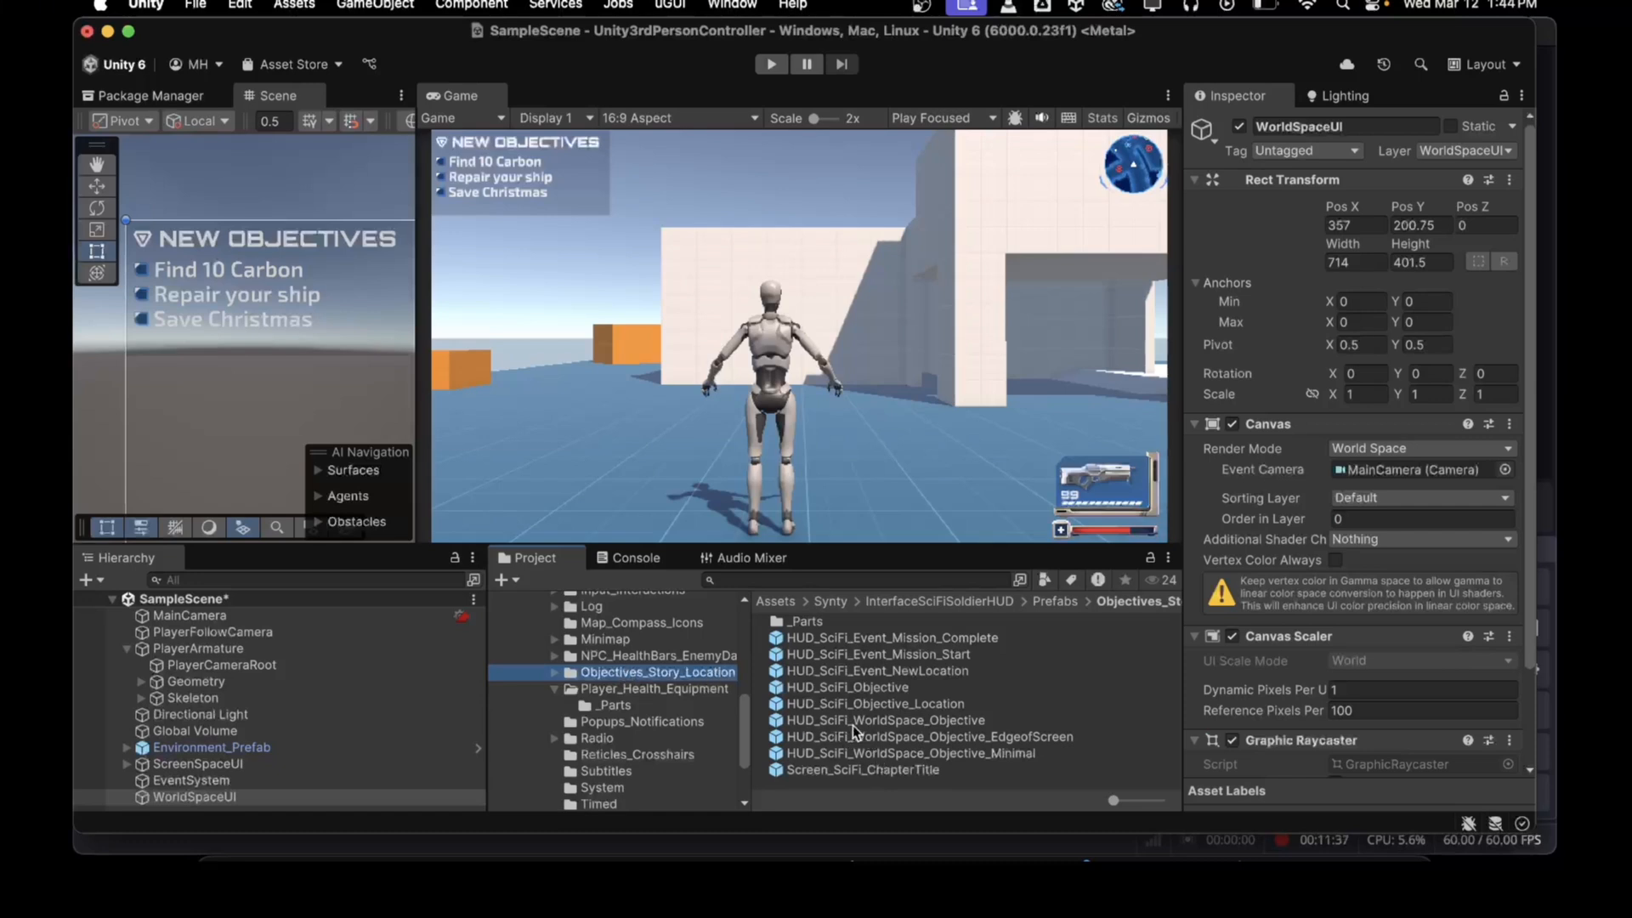
drag(797, 725, 185, 797)
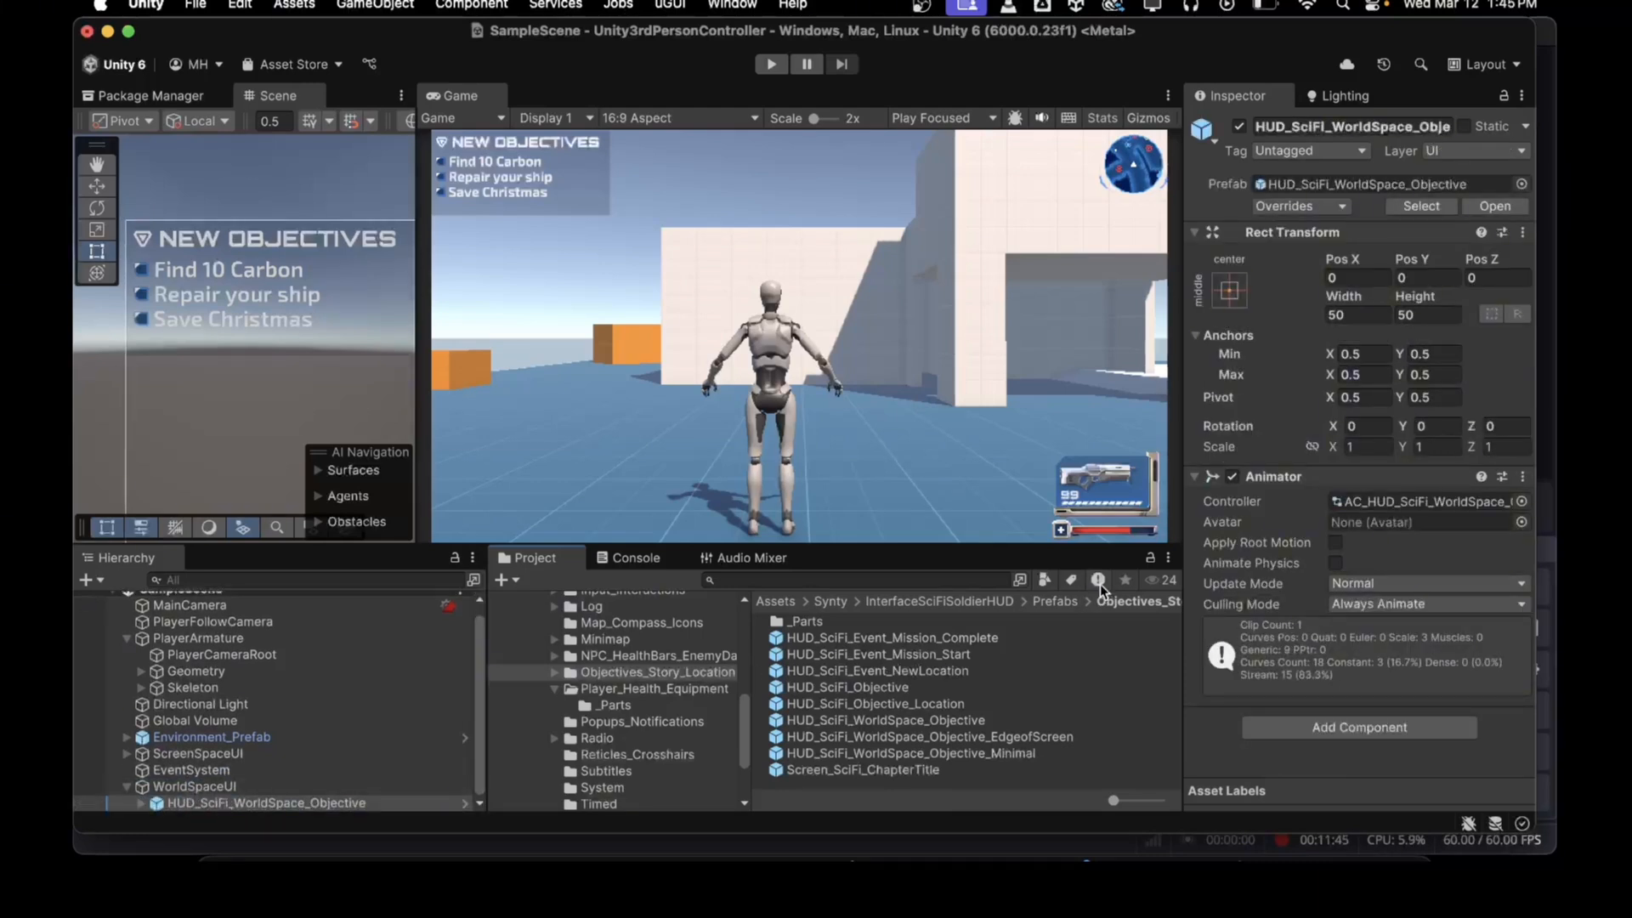
Step: Frame the objective prefab and set its scale to 0.01 on all axes
key(f)
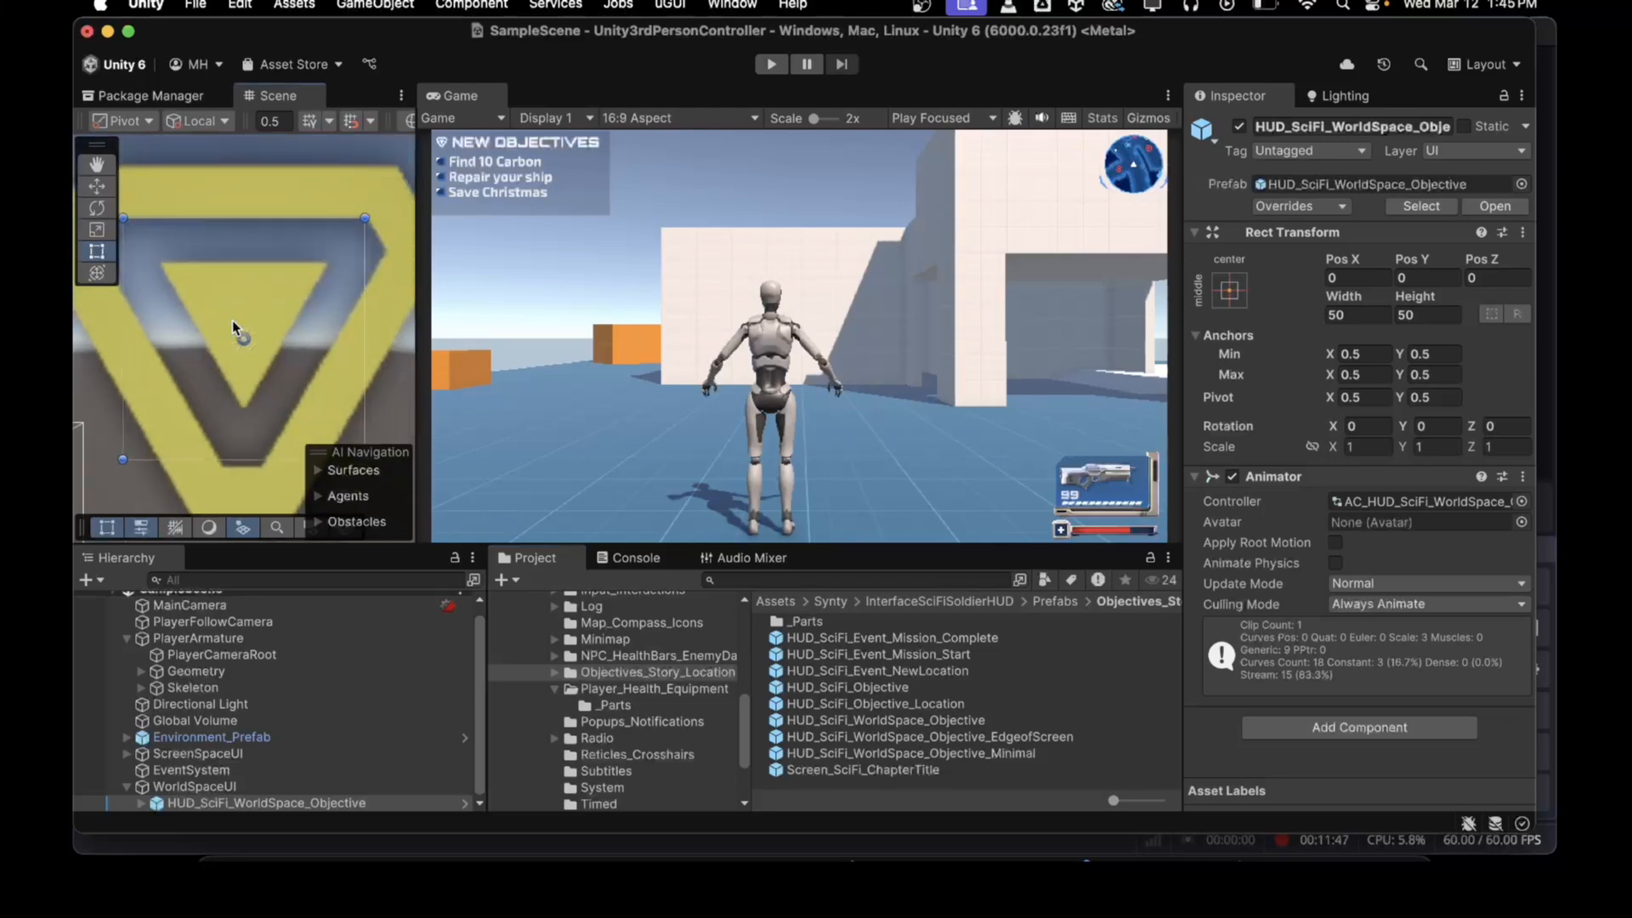
scroll(232, 319, down, 5)
scroll(232, 319, down, 2)
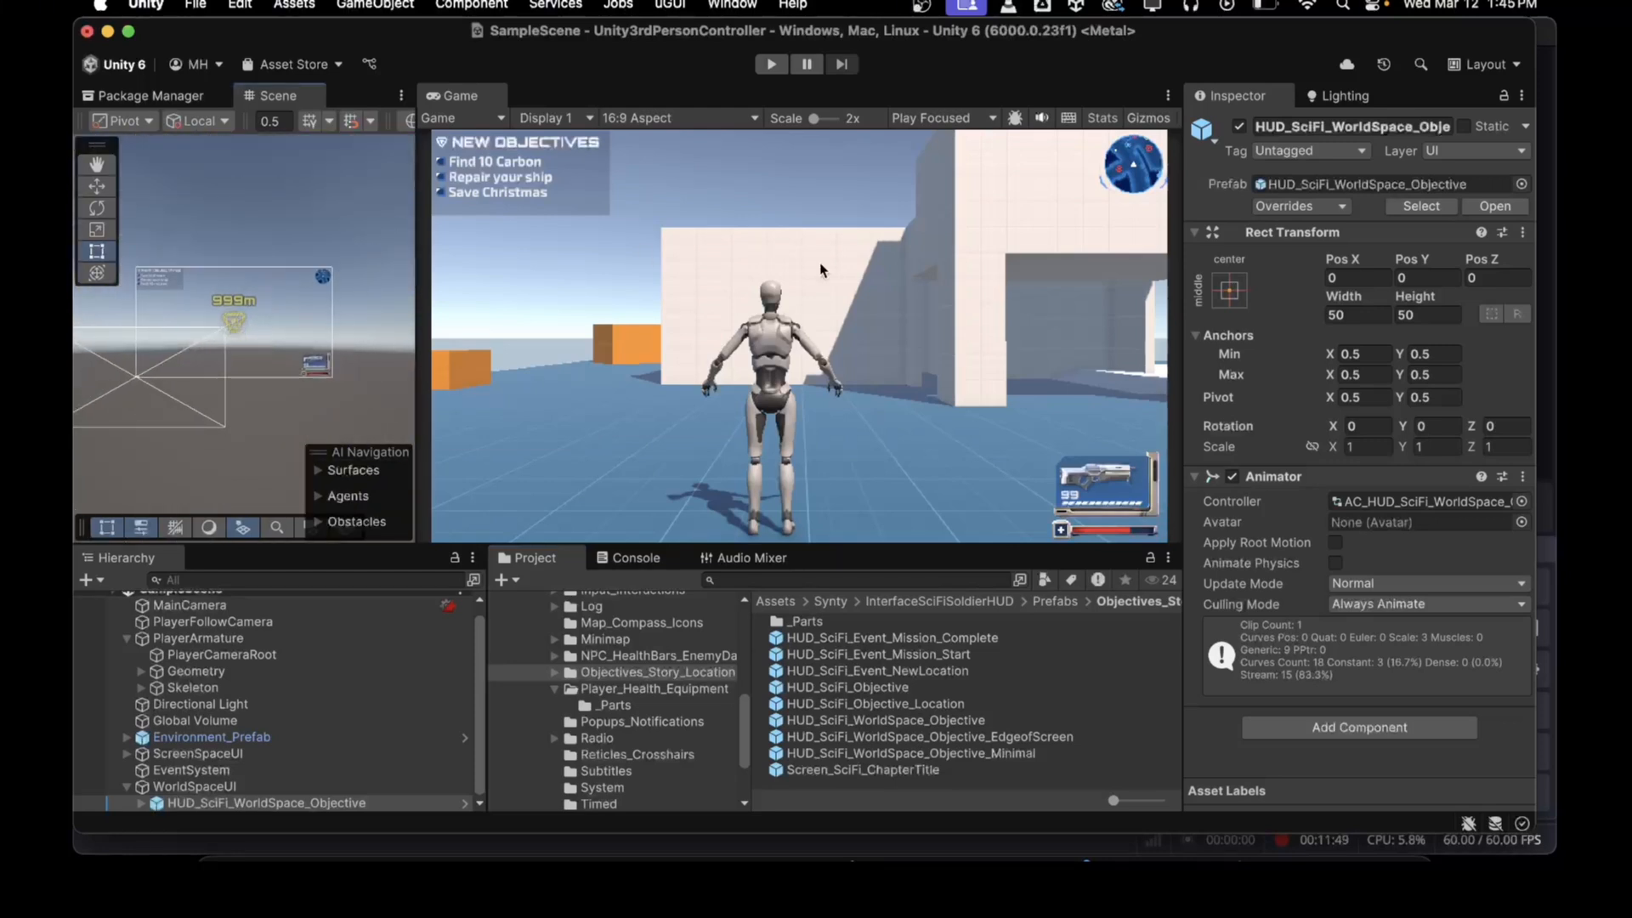
click(1312, 446)
text(0.01)
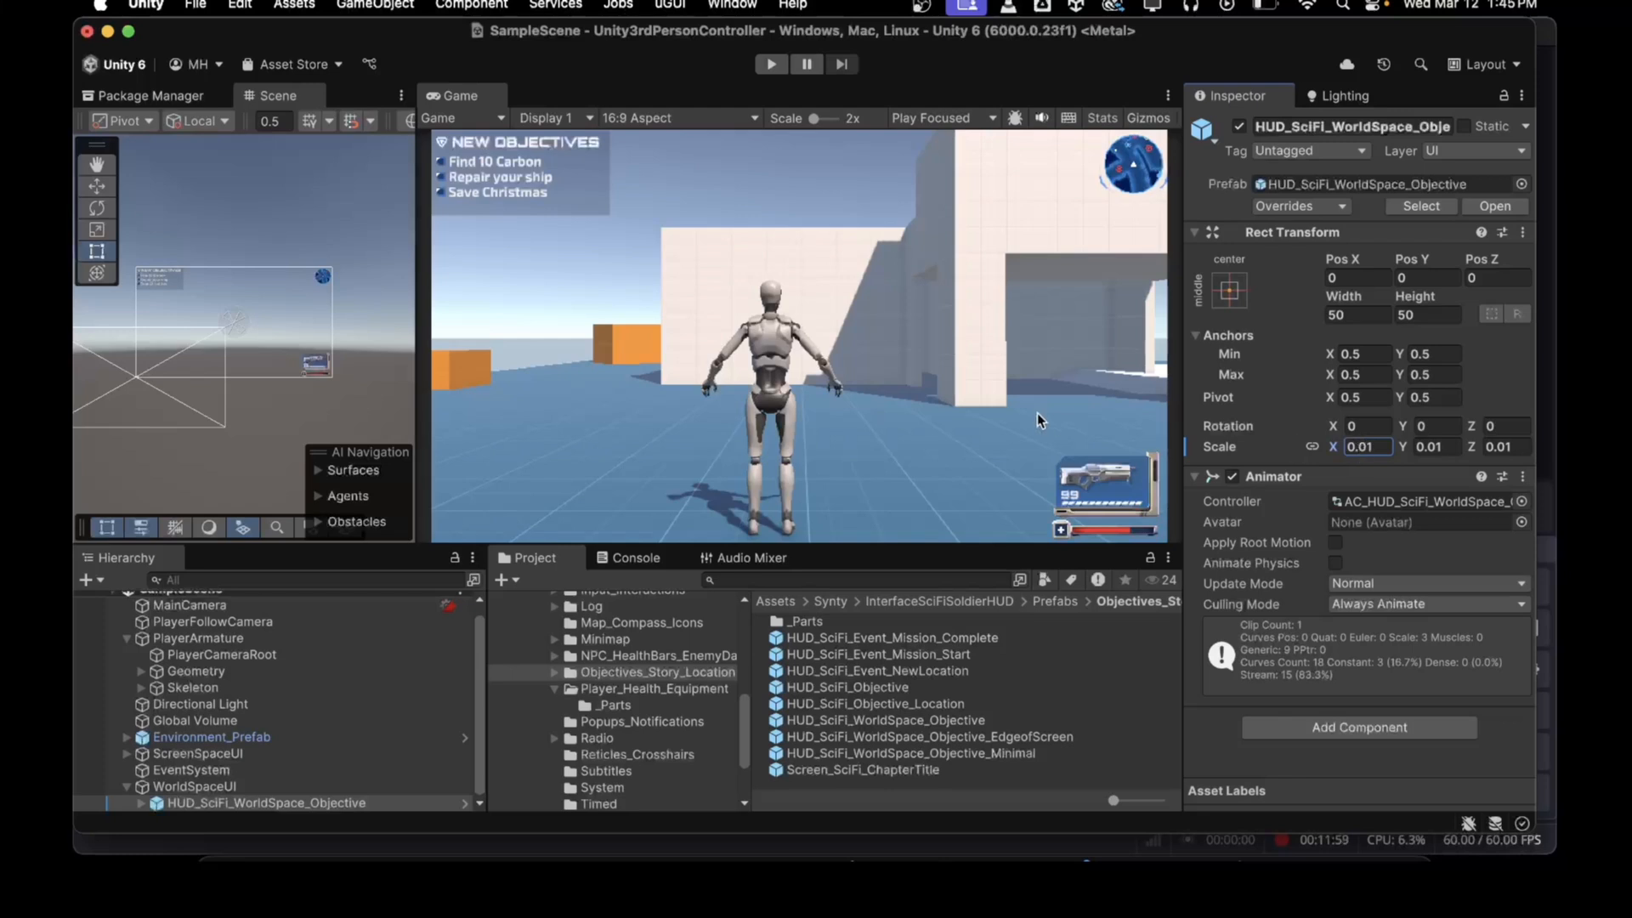
Step: Set the WorldSpaceUI canvas's Pos X and Pos Y to 0
scroll(237, 329, up, 5)
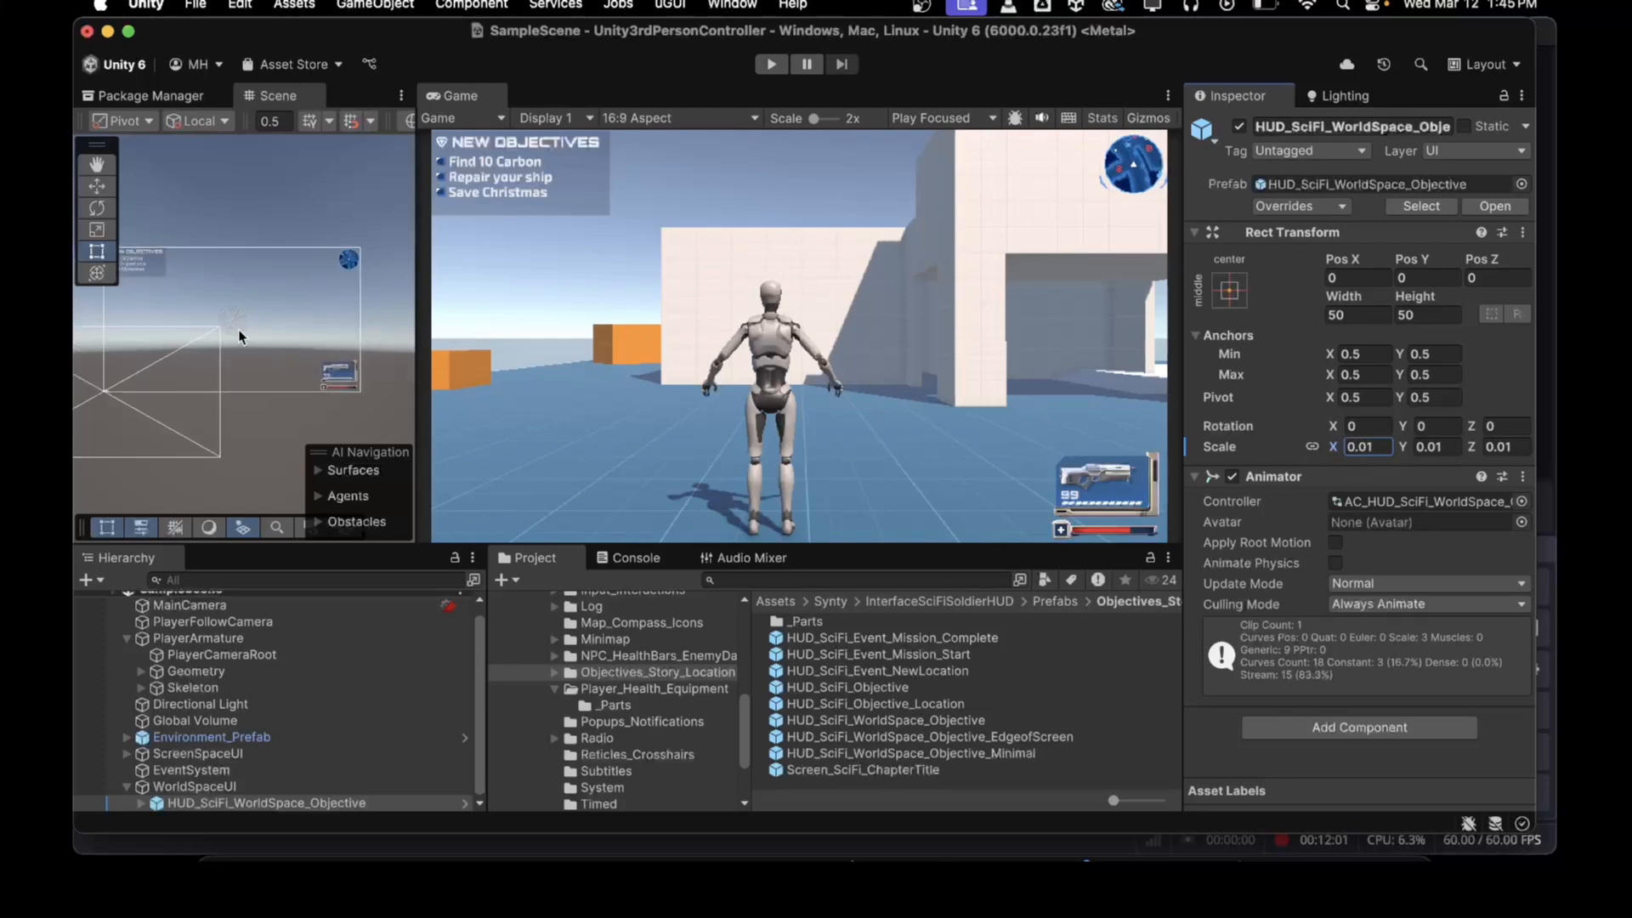
scroll(237, 329, down, 10)
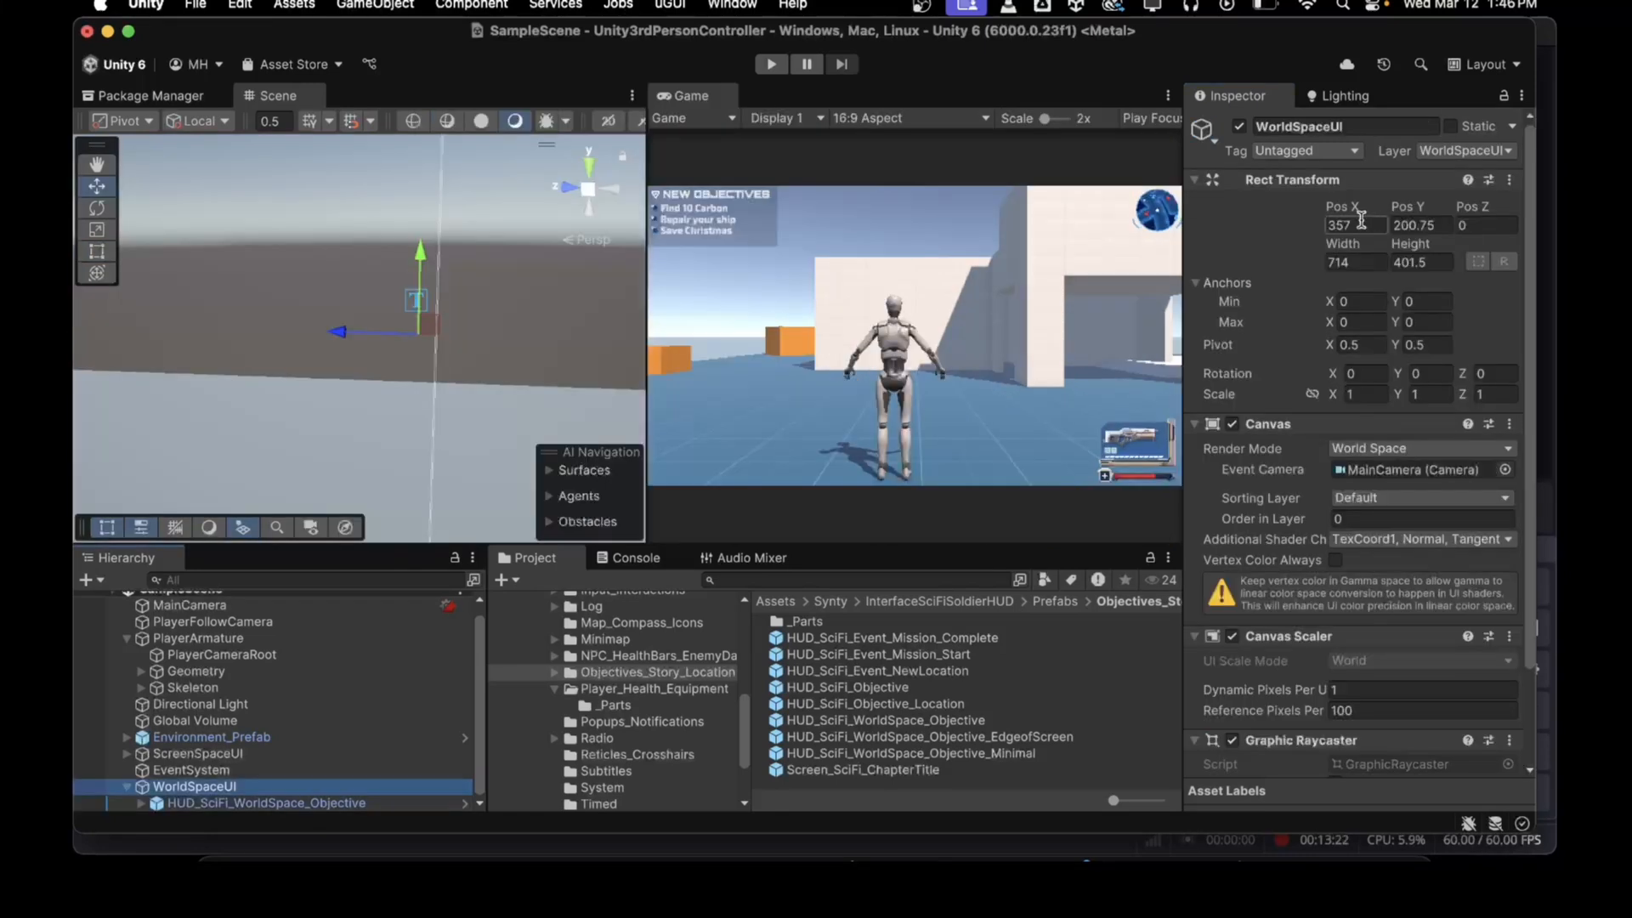
click(1356, 223)
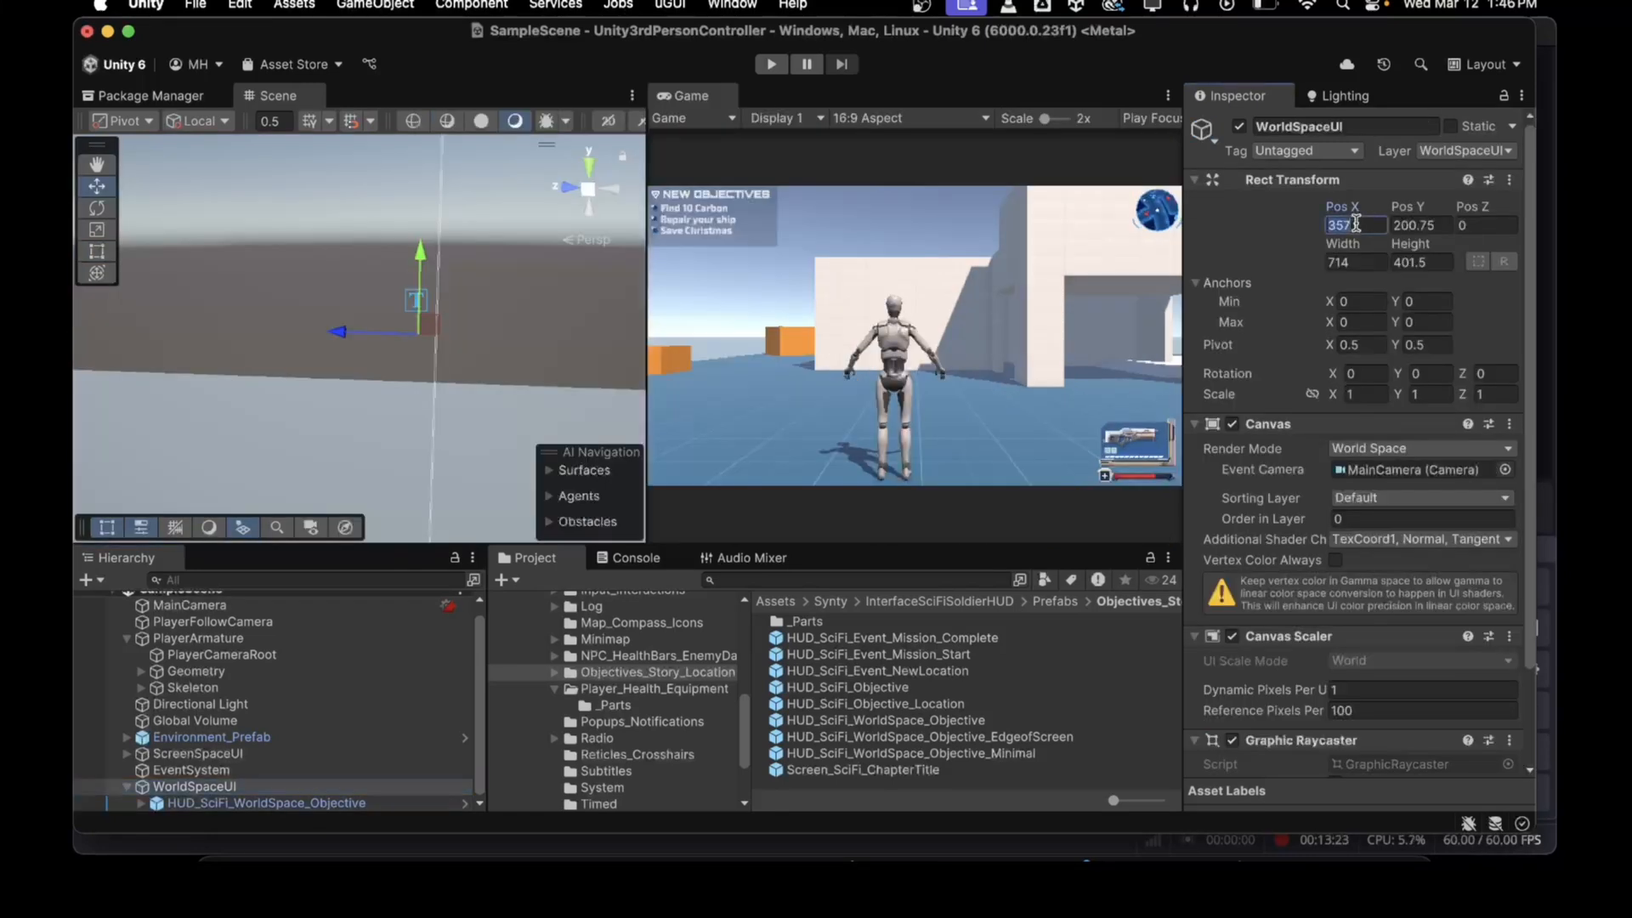
text(0)
click(1420, 223)
text(0)
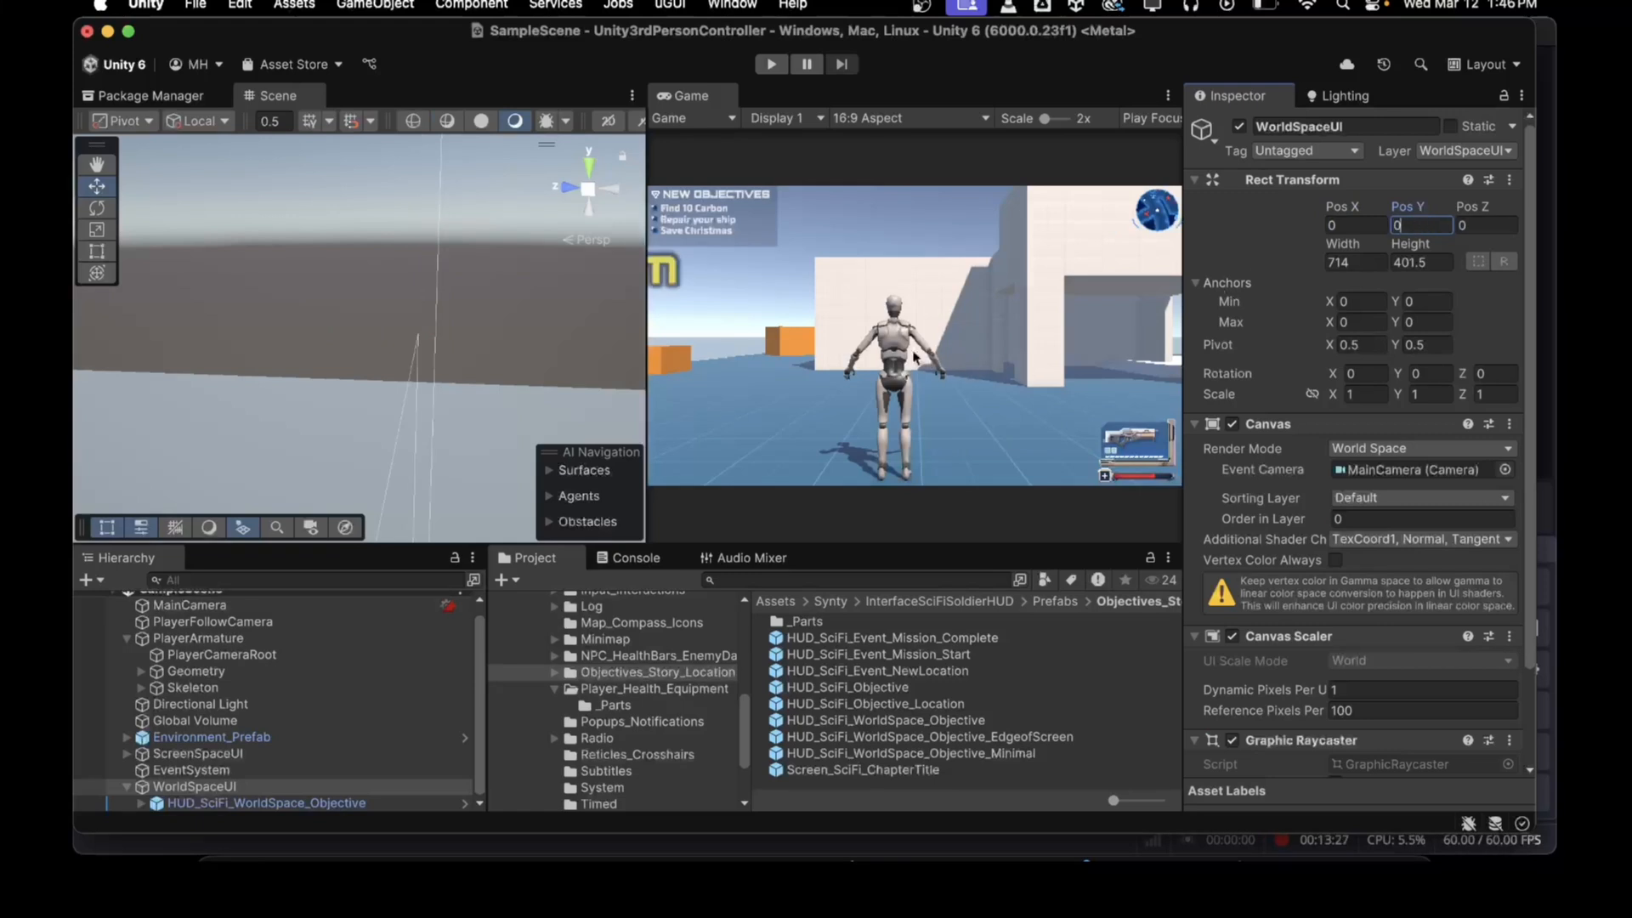
Step: Frame the objective marker and move it in the scene to about X 0.59, Y 1.25, Z 20.72 near the wall
click(226, 802)
key(f)
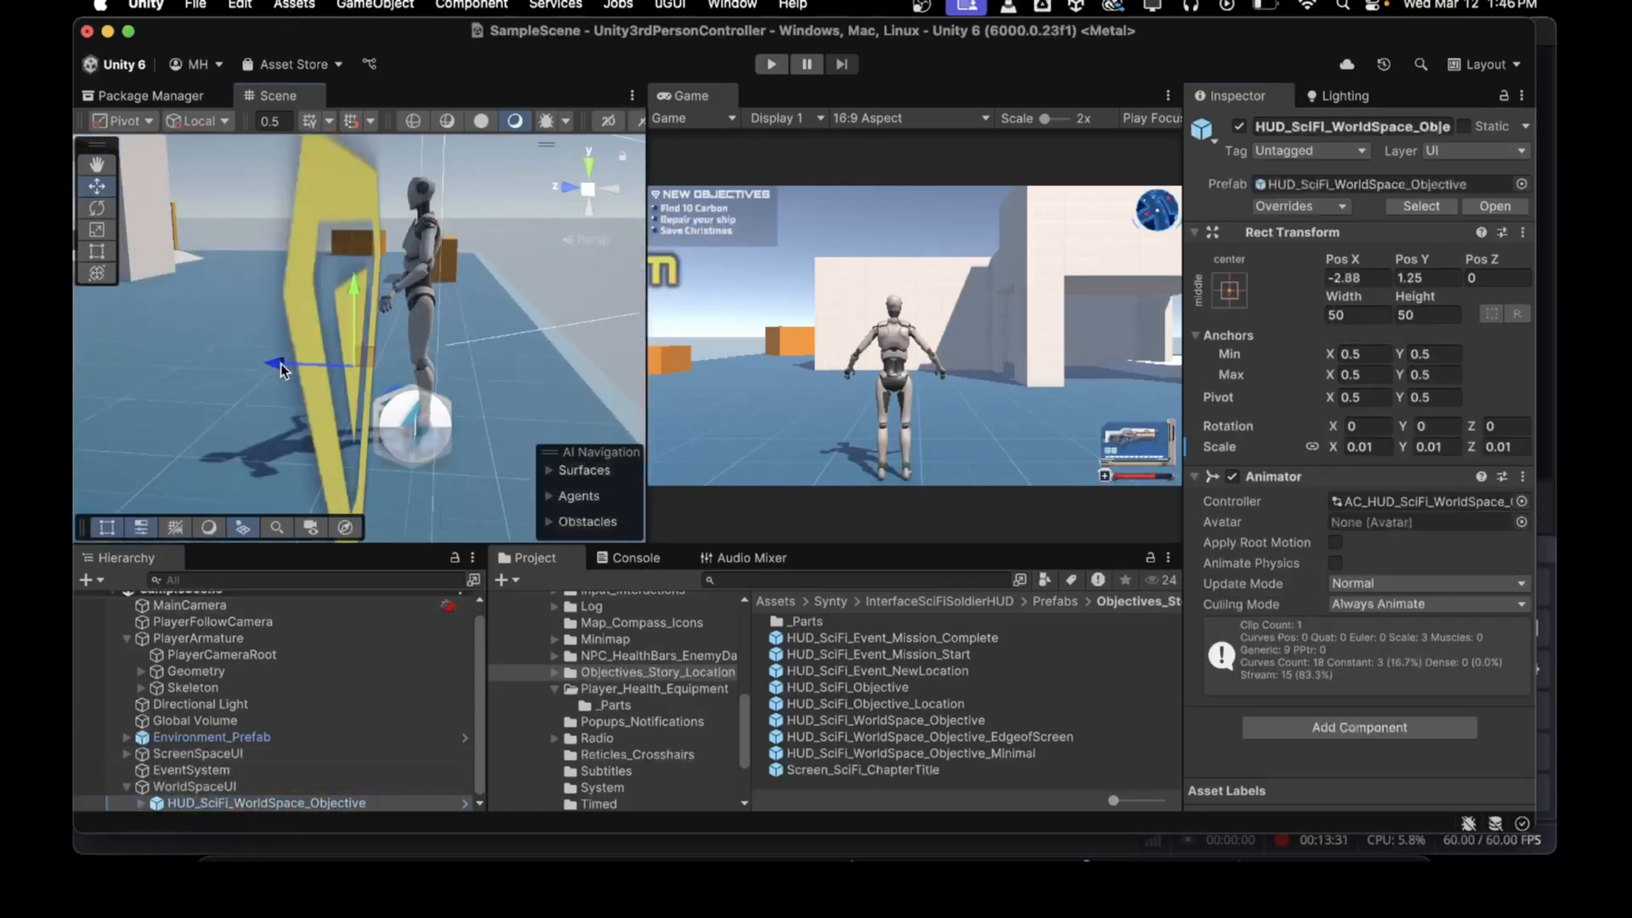
alt+drag(328, 353, 266, 481)
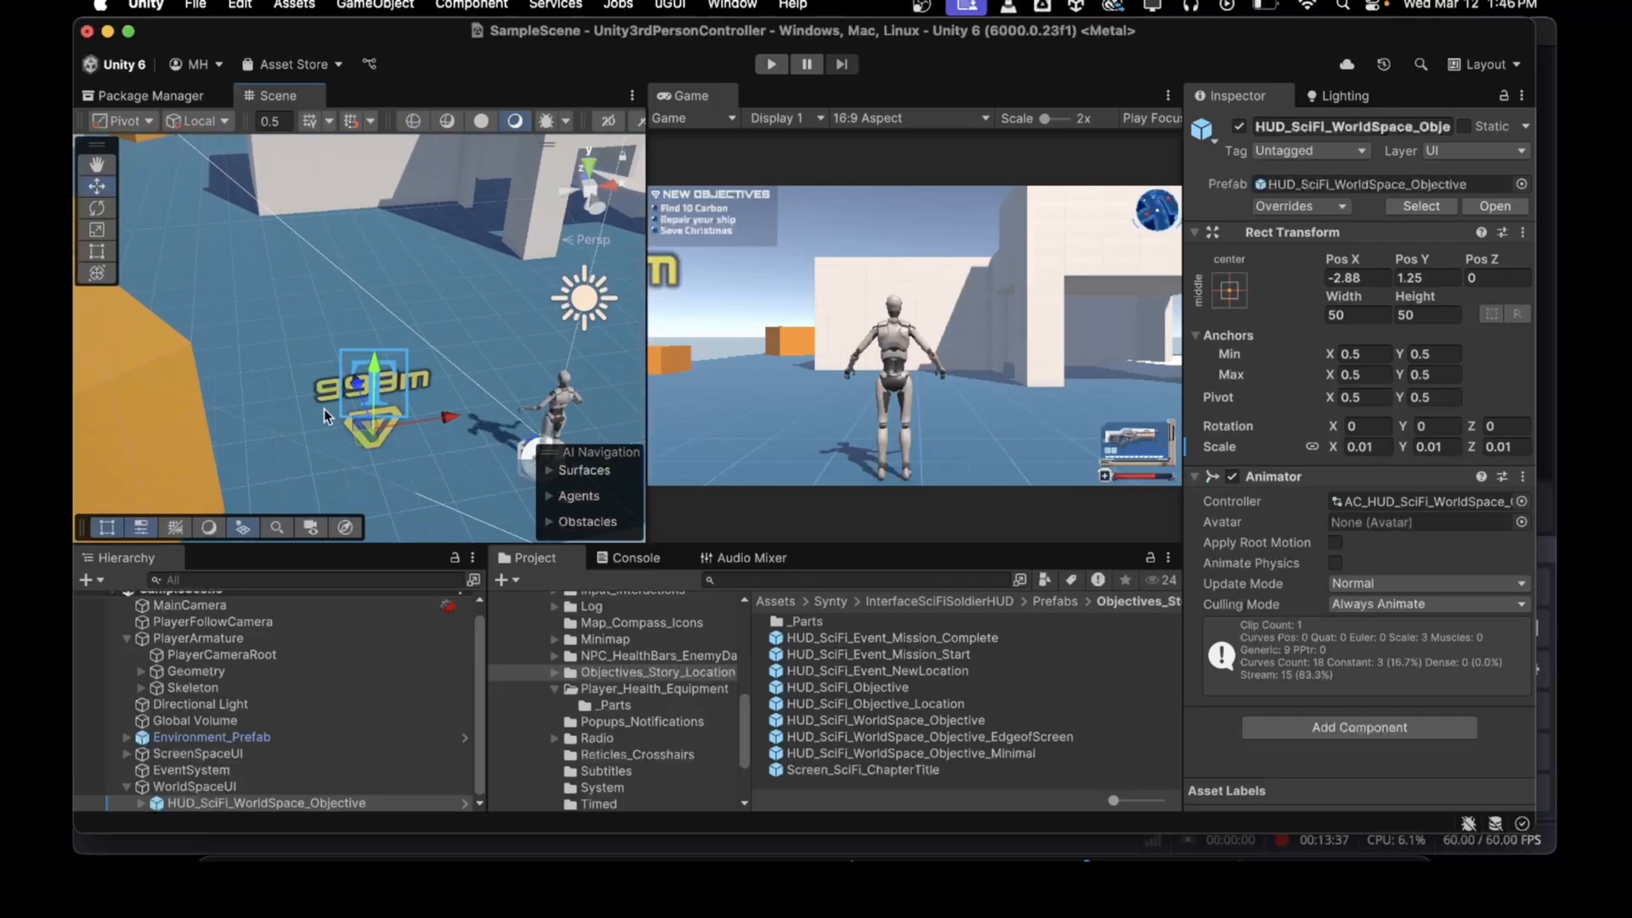
mouse_move(355, 384)
mouse_down()
mouse_move(282, 162)
mouse_move(348, 141)
mouse_move(323, 151)
mouse_up()
key(f)
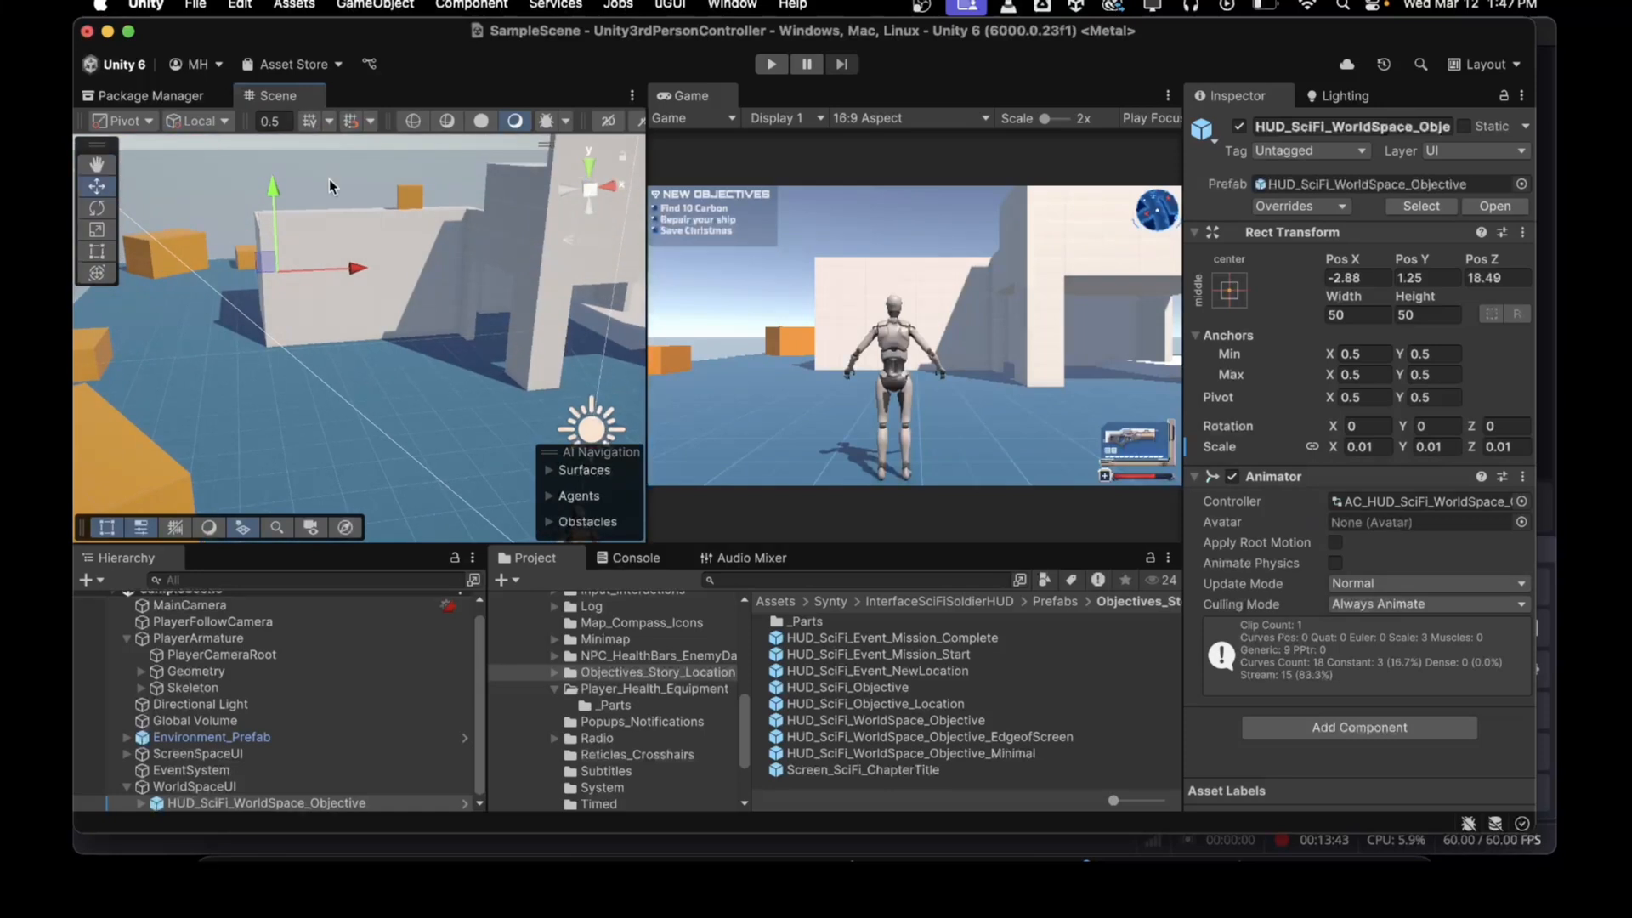
drag(355, 269, 430, 264)
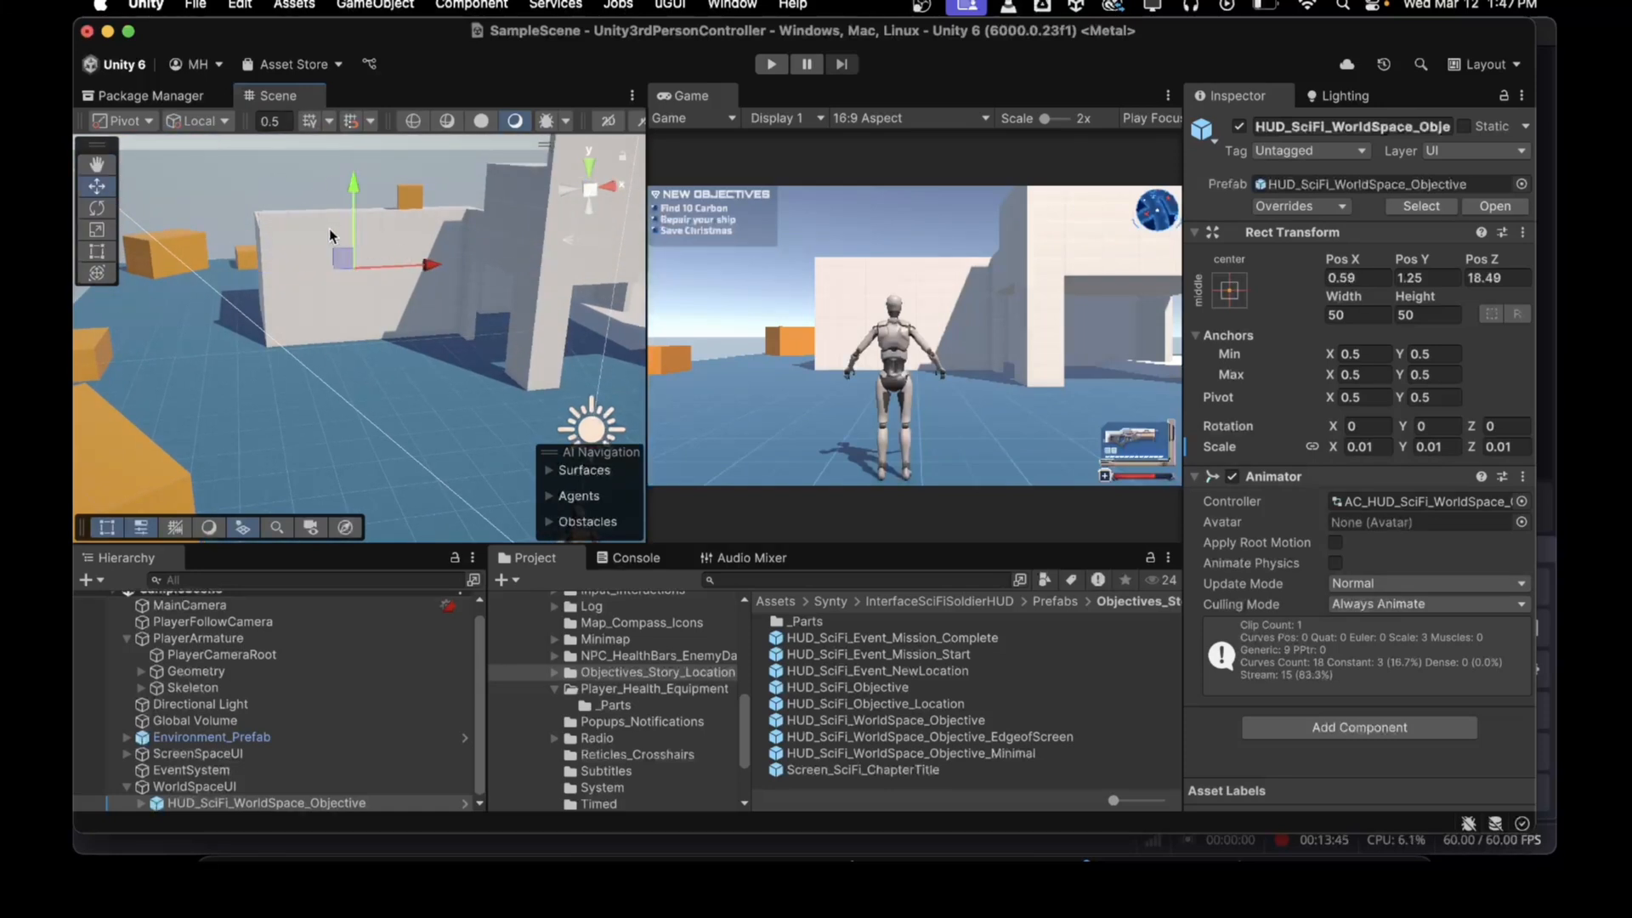
right_drag(479, 350, 406, 408)
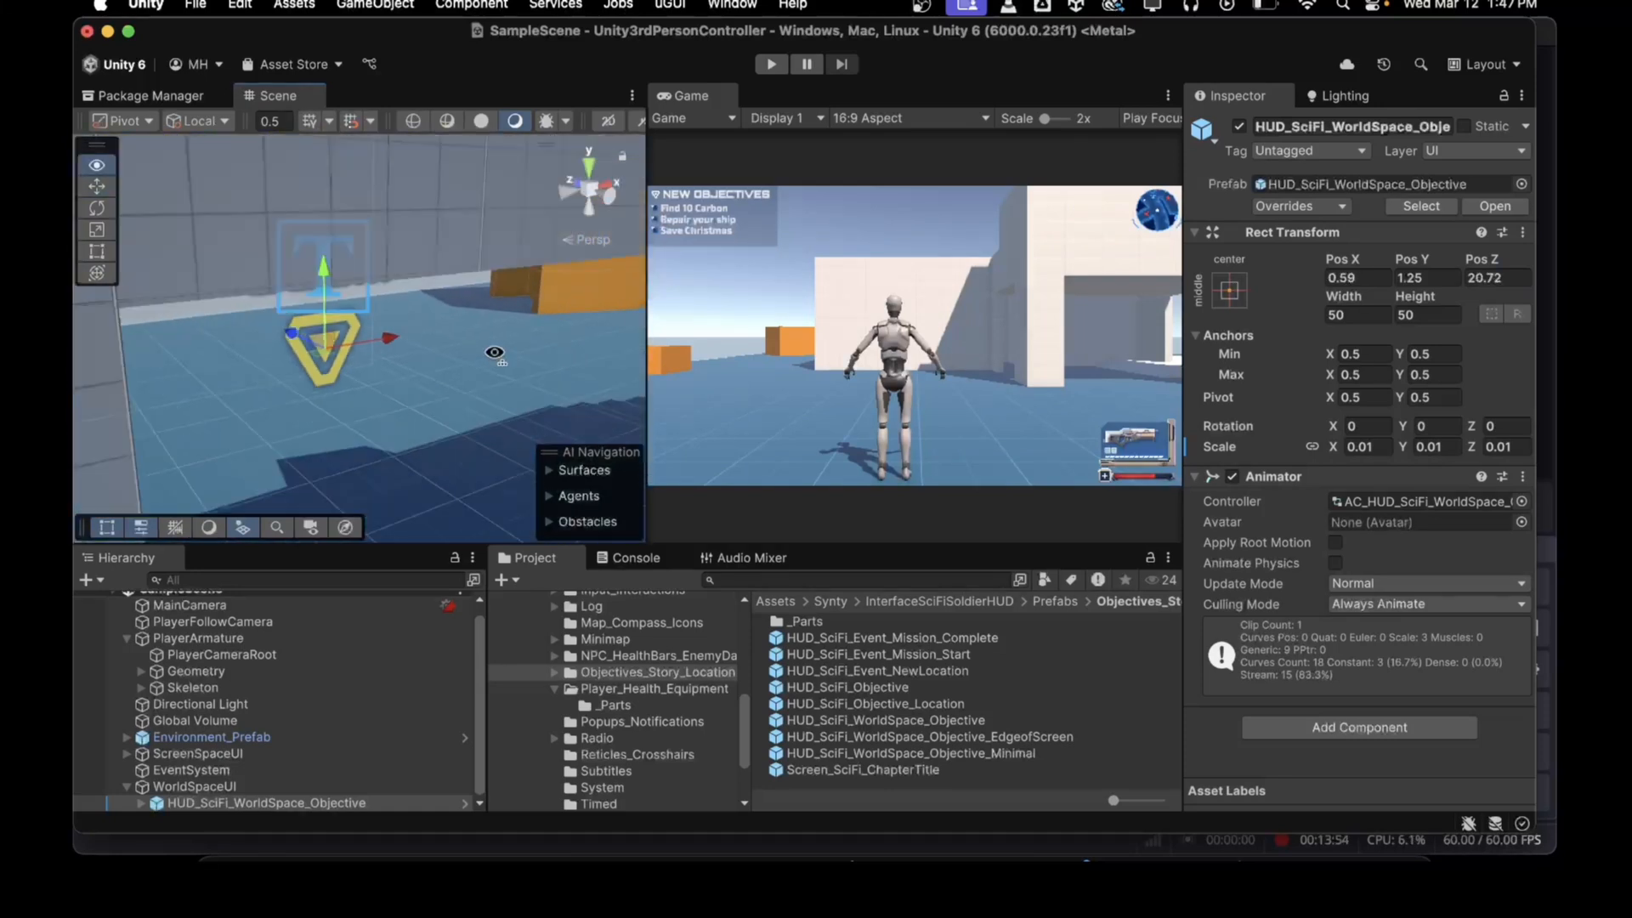
key(s)
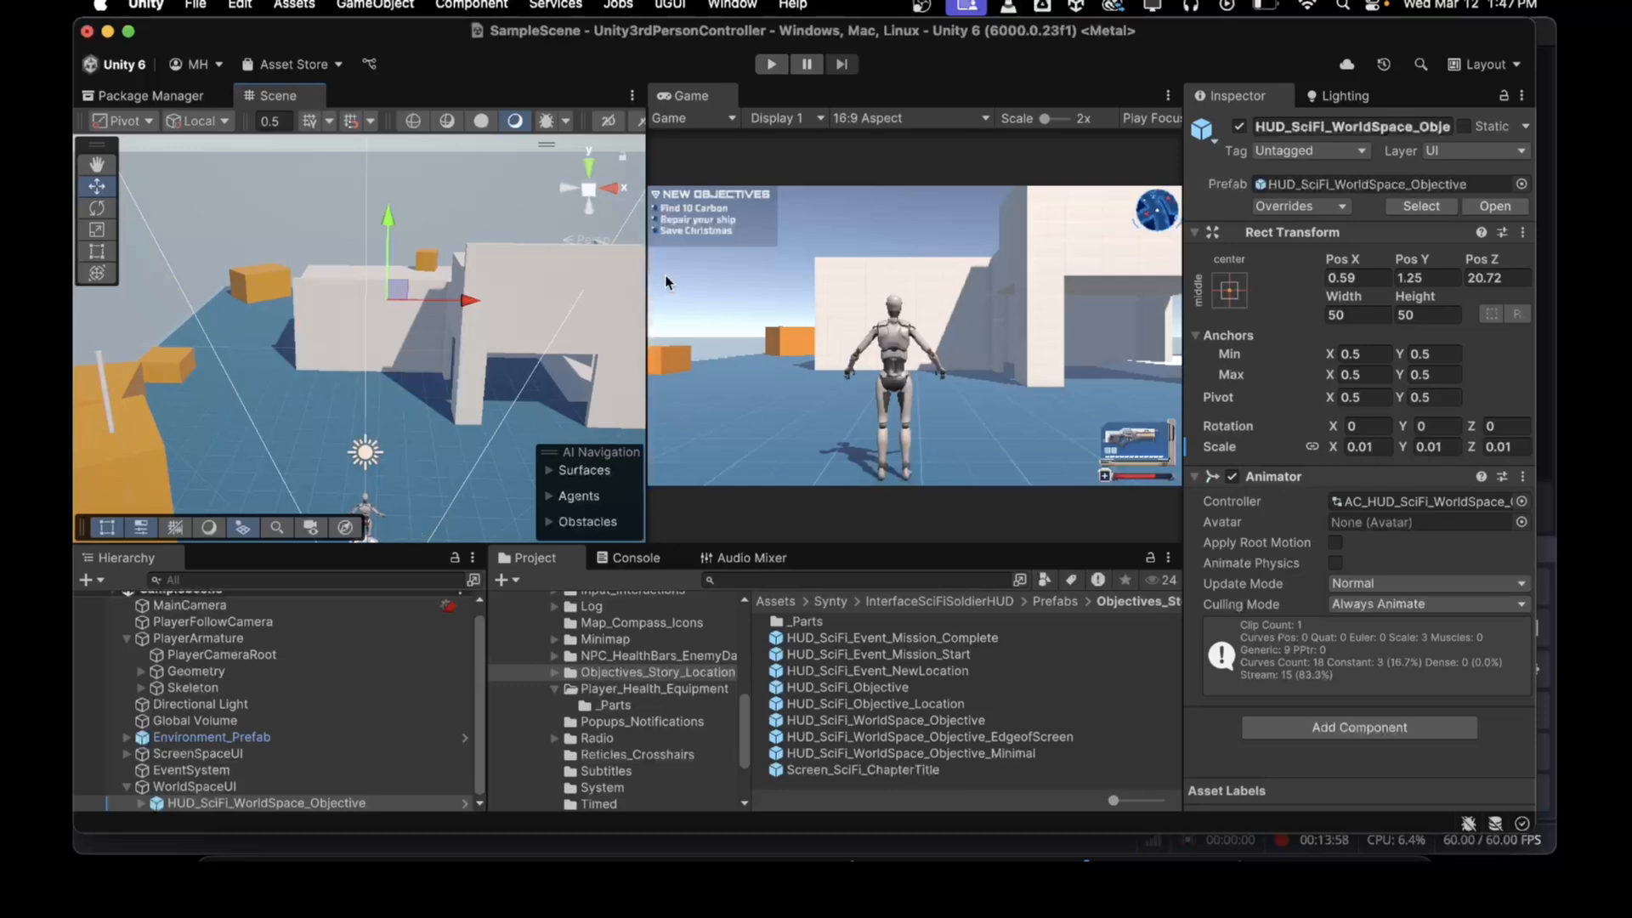
Step: Enter Play mode, walk the character around to check the world-space objective marker, then stop playing
click(770, 65)
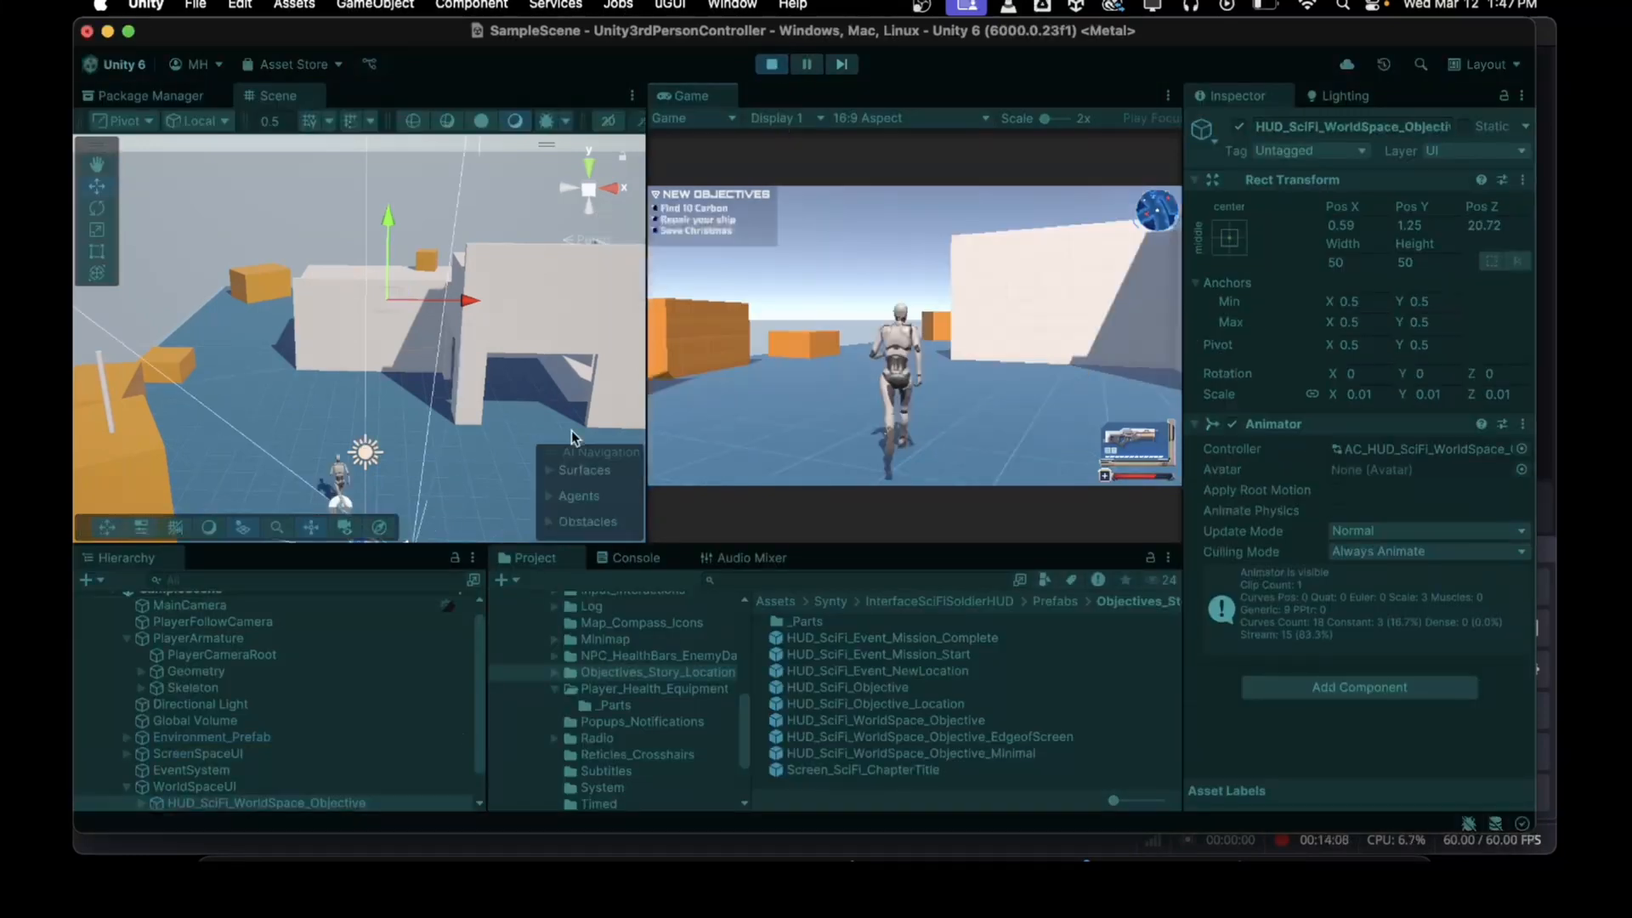
key(w)
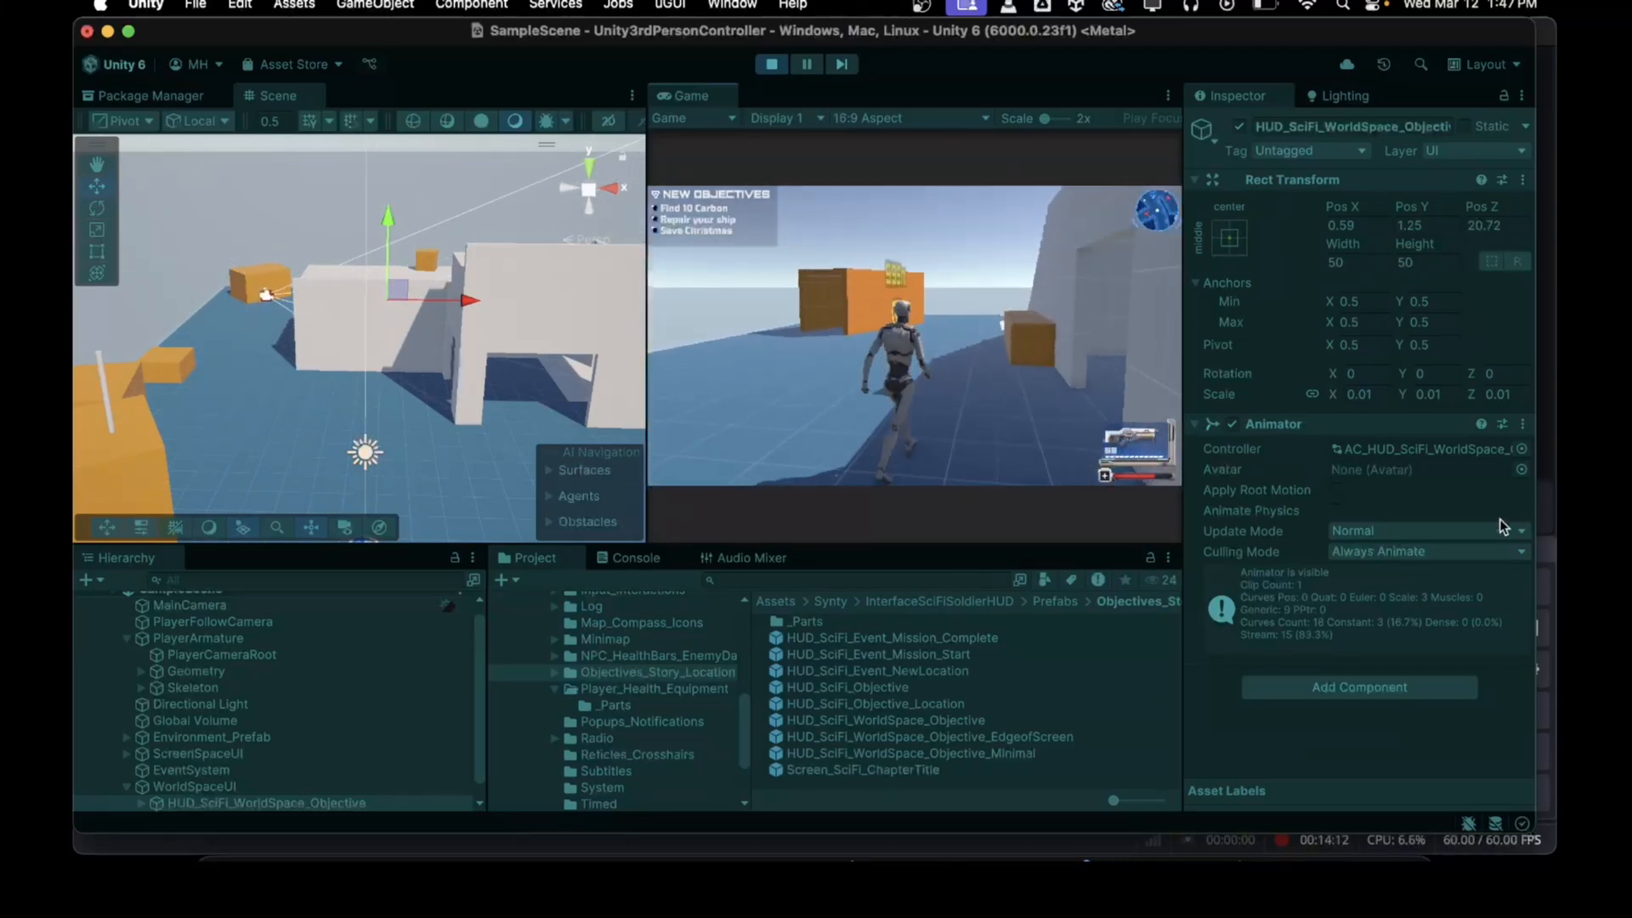
key(w)
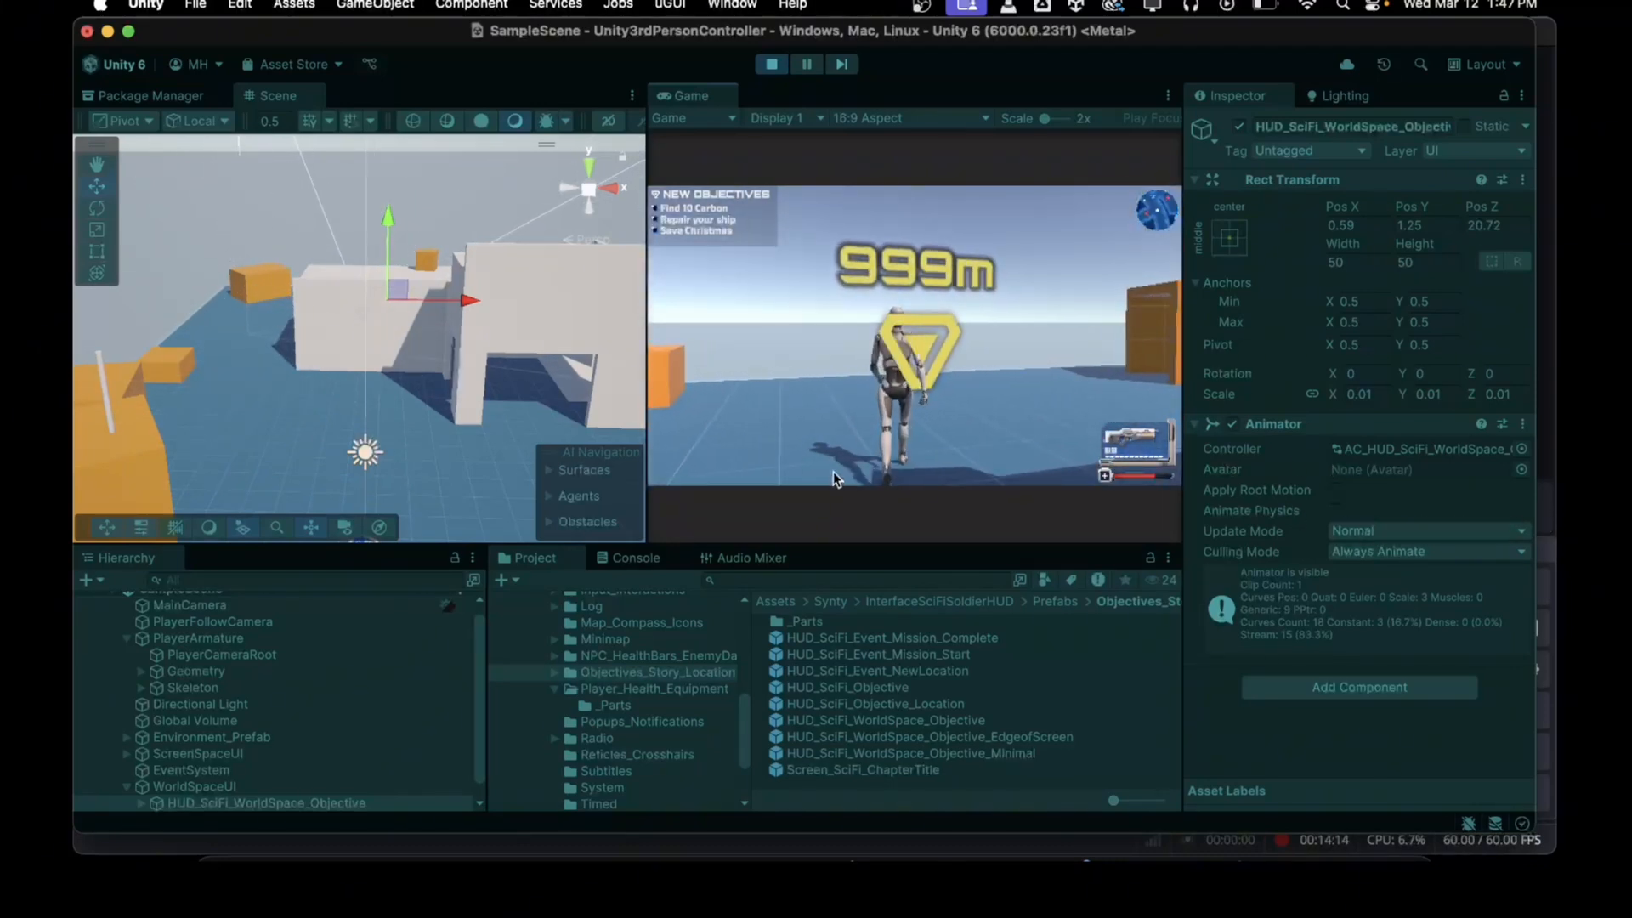
key(s)
key(w)
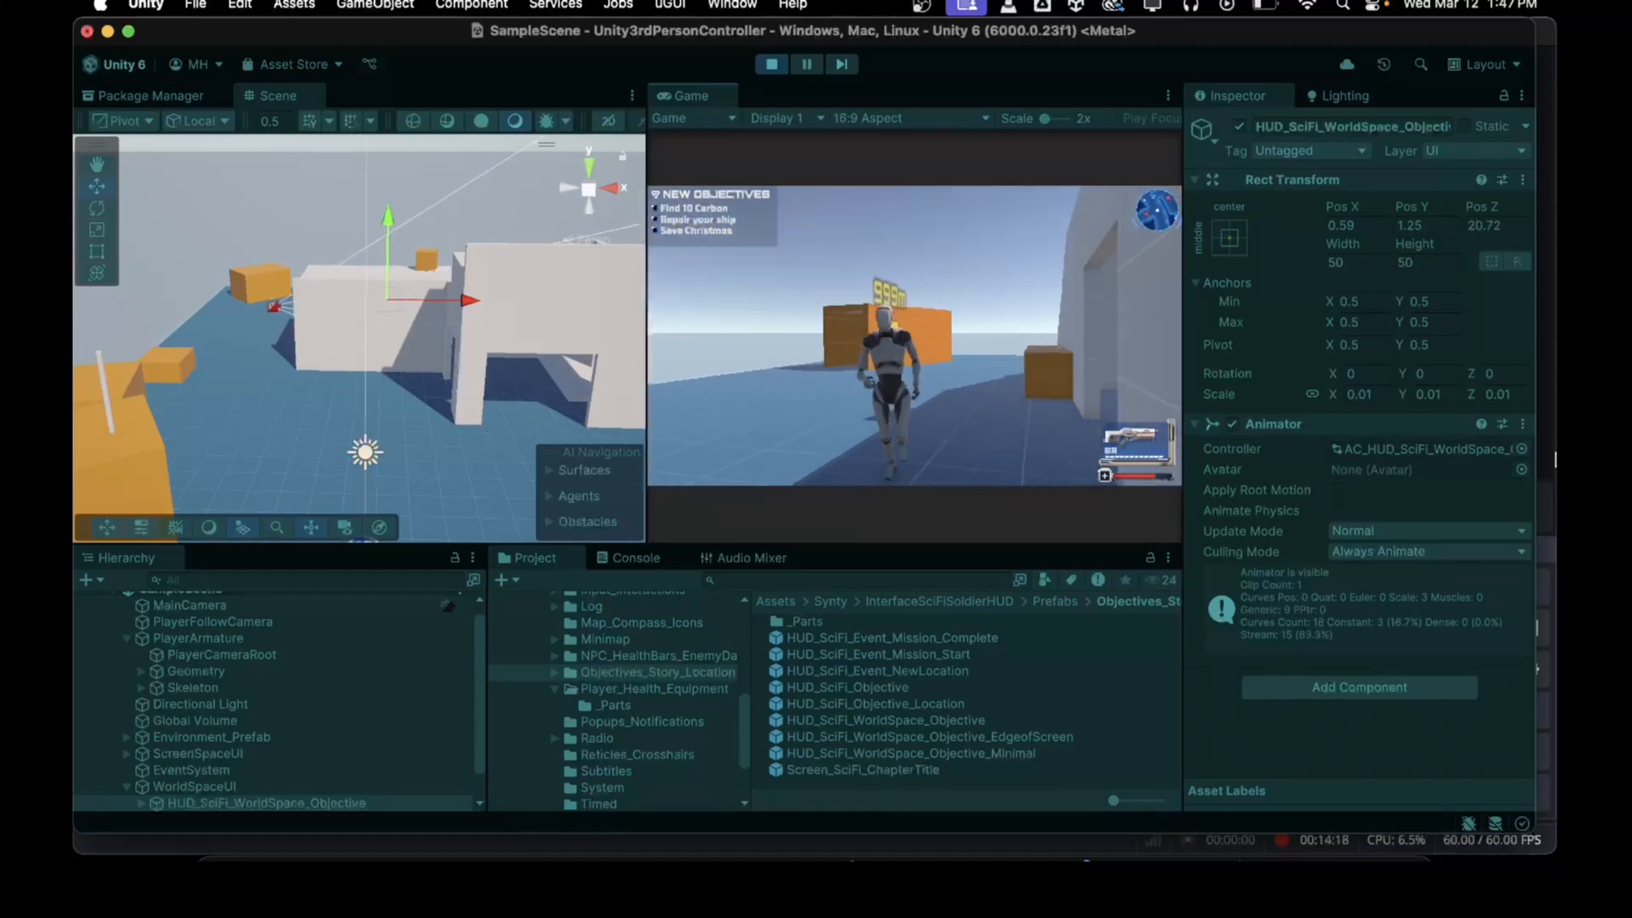
key(s)
key(d)
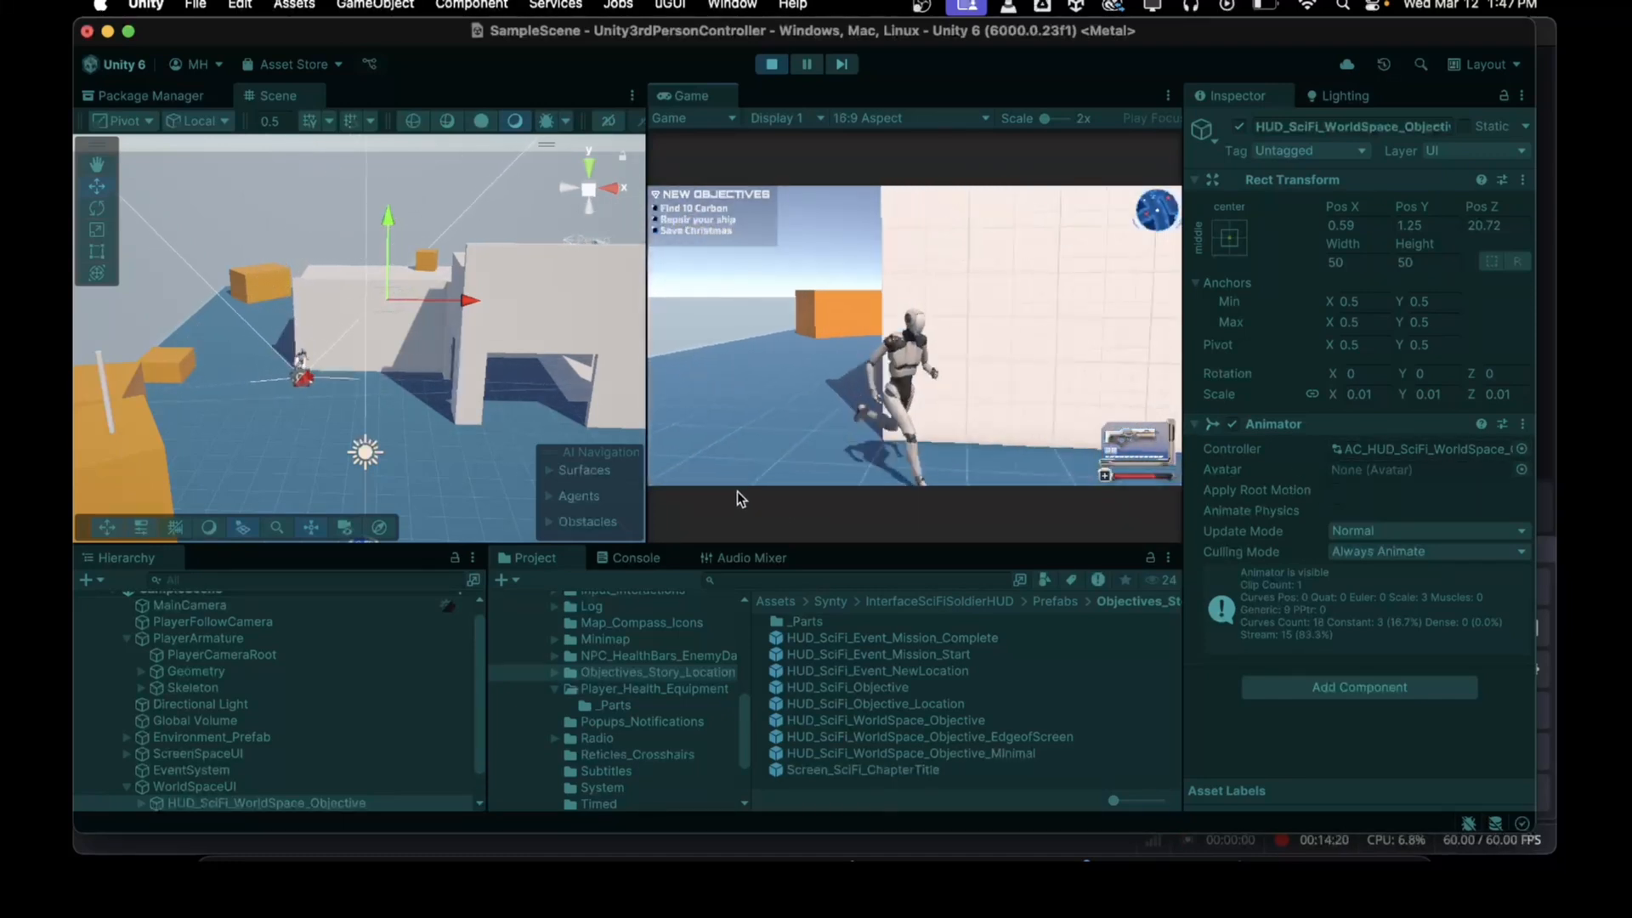
key(s)
key(w)
key(d)
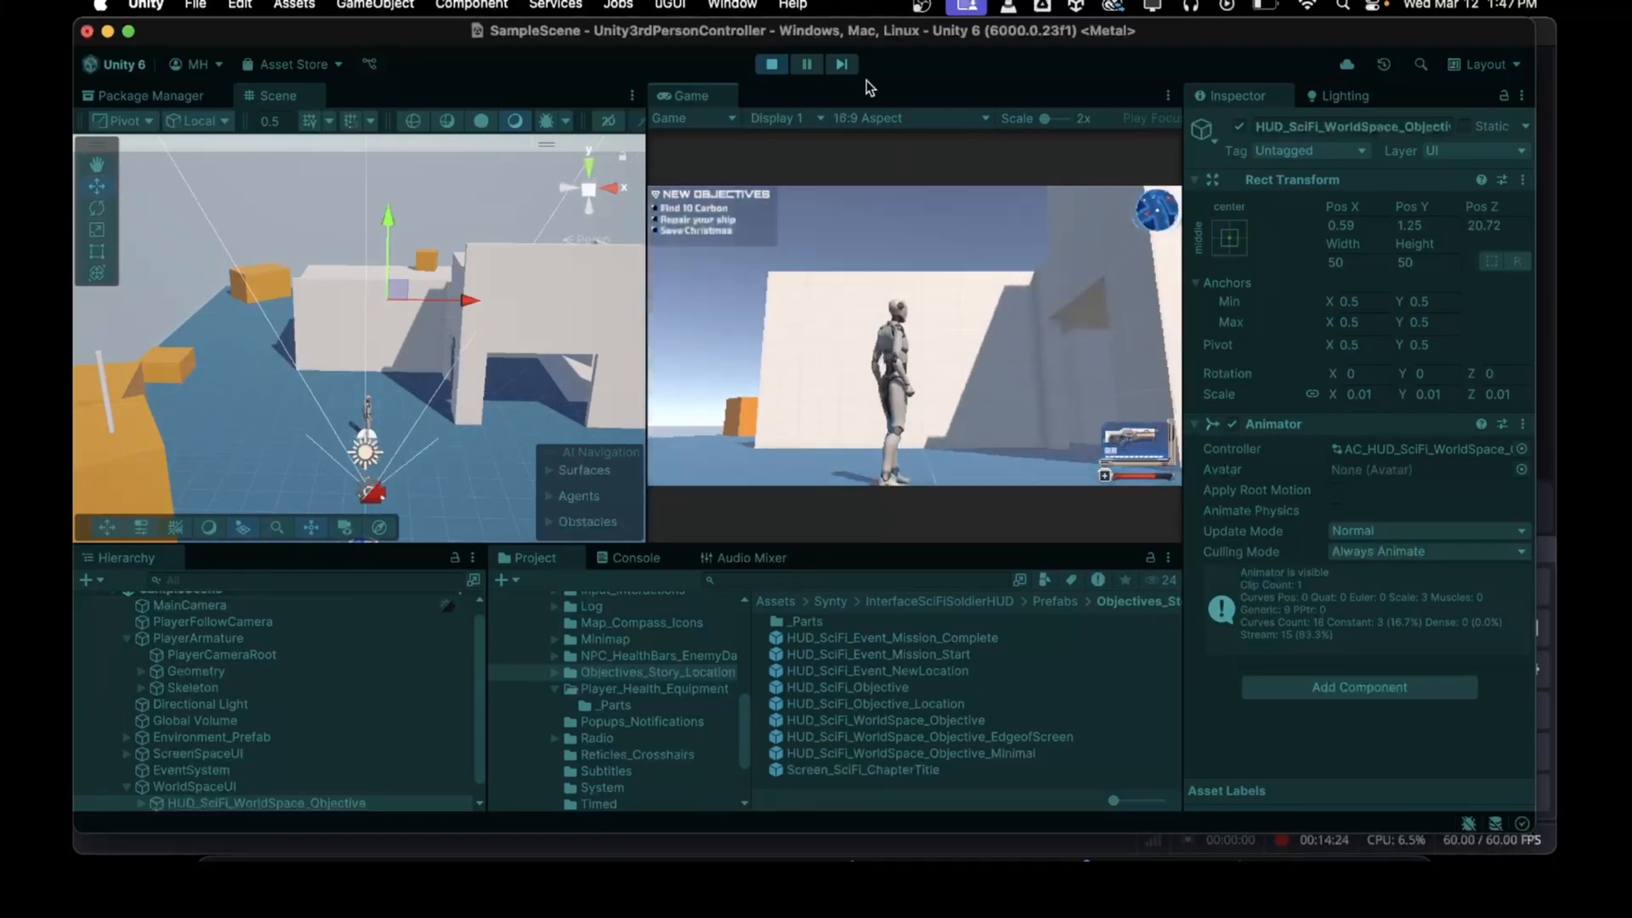
click(773, 68)
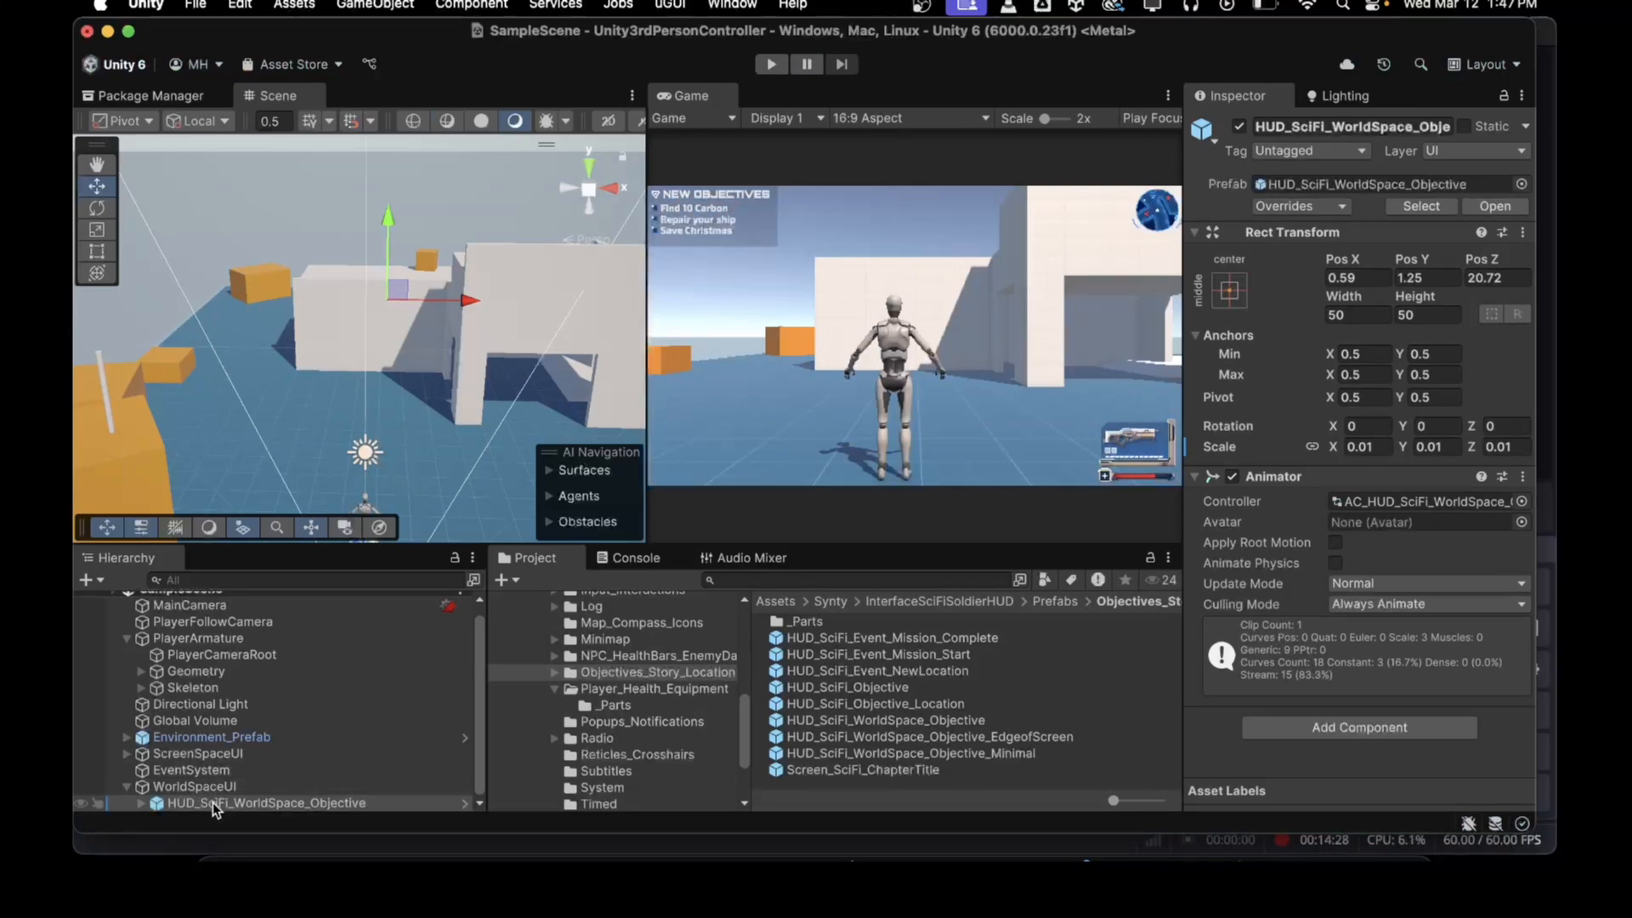
Step: Save the scene
scroll(203, 723, up, 1)
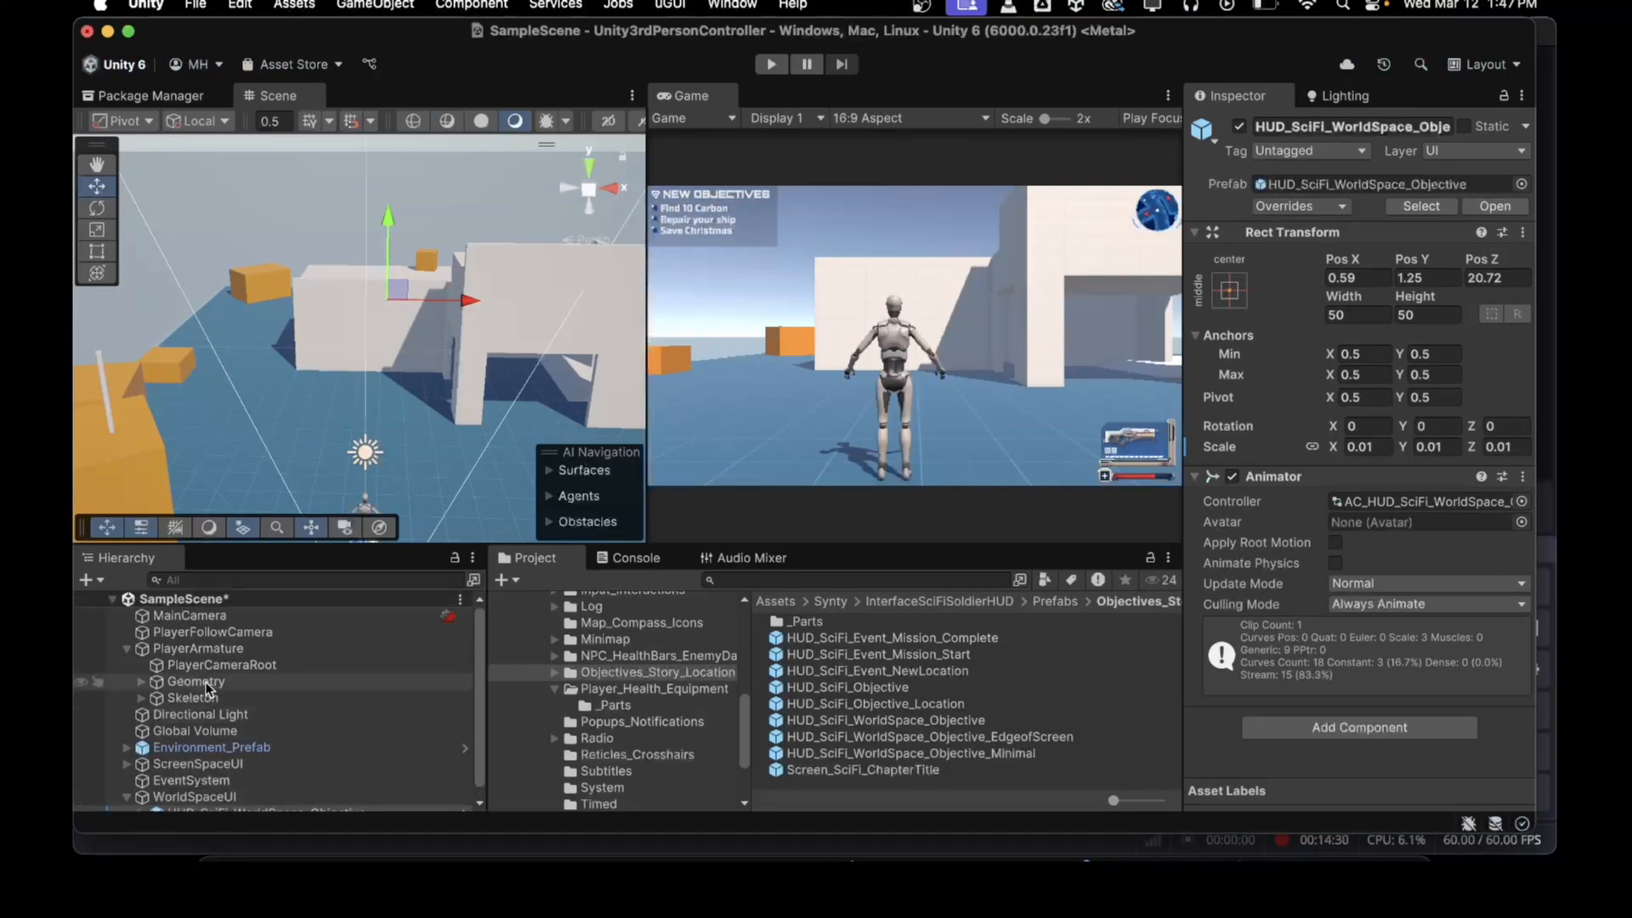
key(super+s)
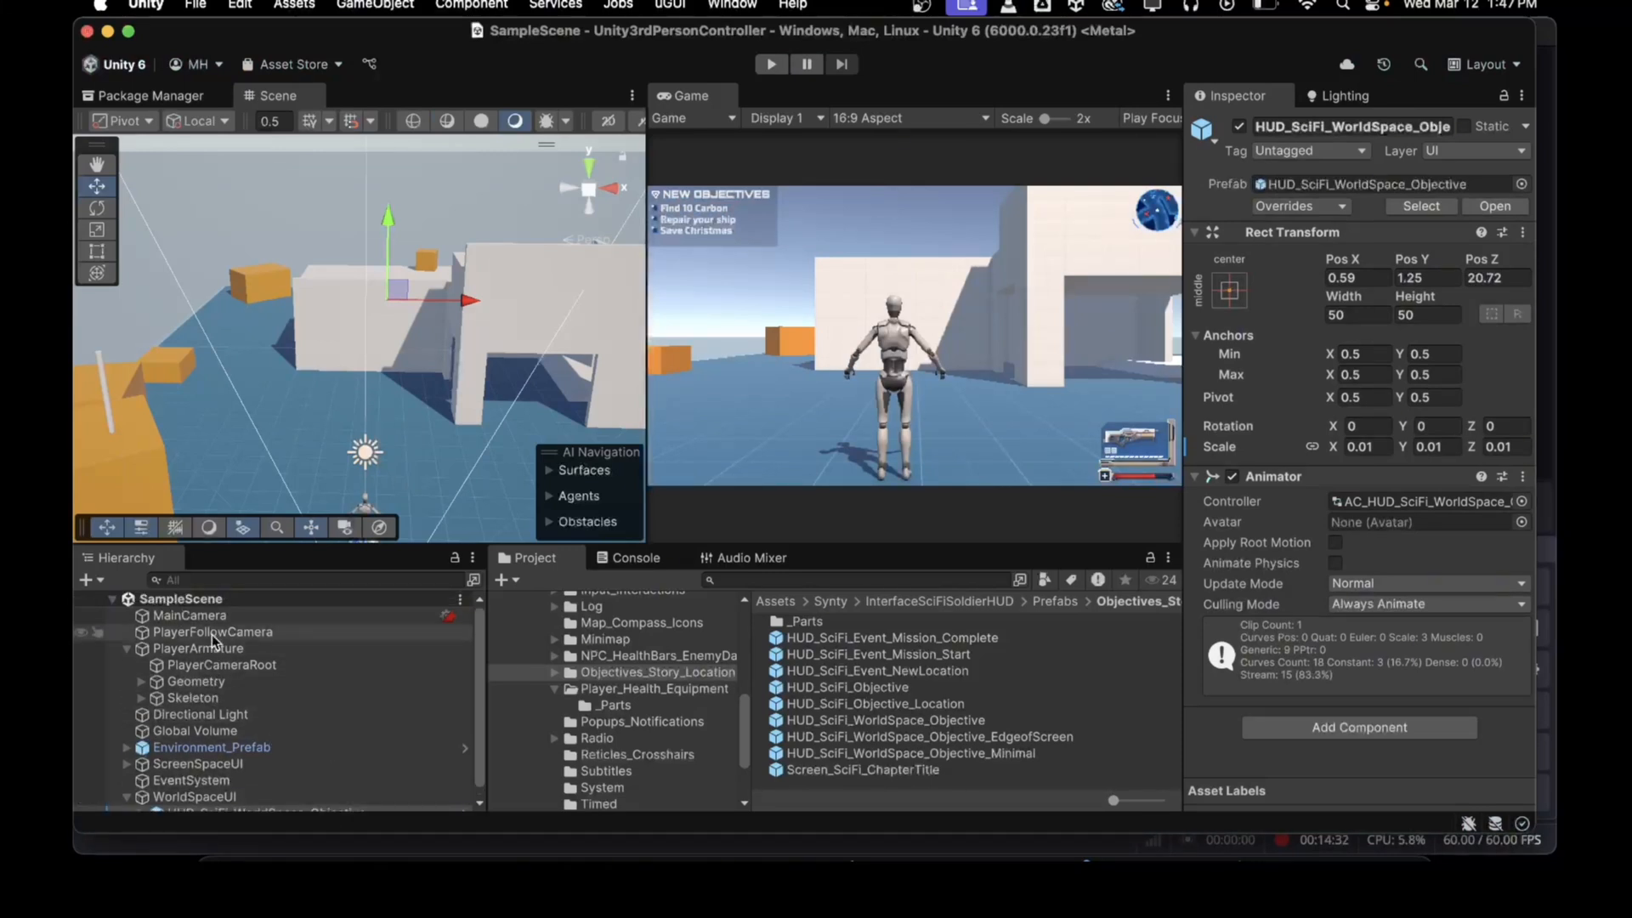
Step: Create a new camera and name it UI Camera
click(204, 615)
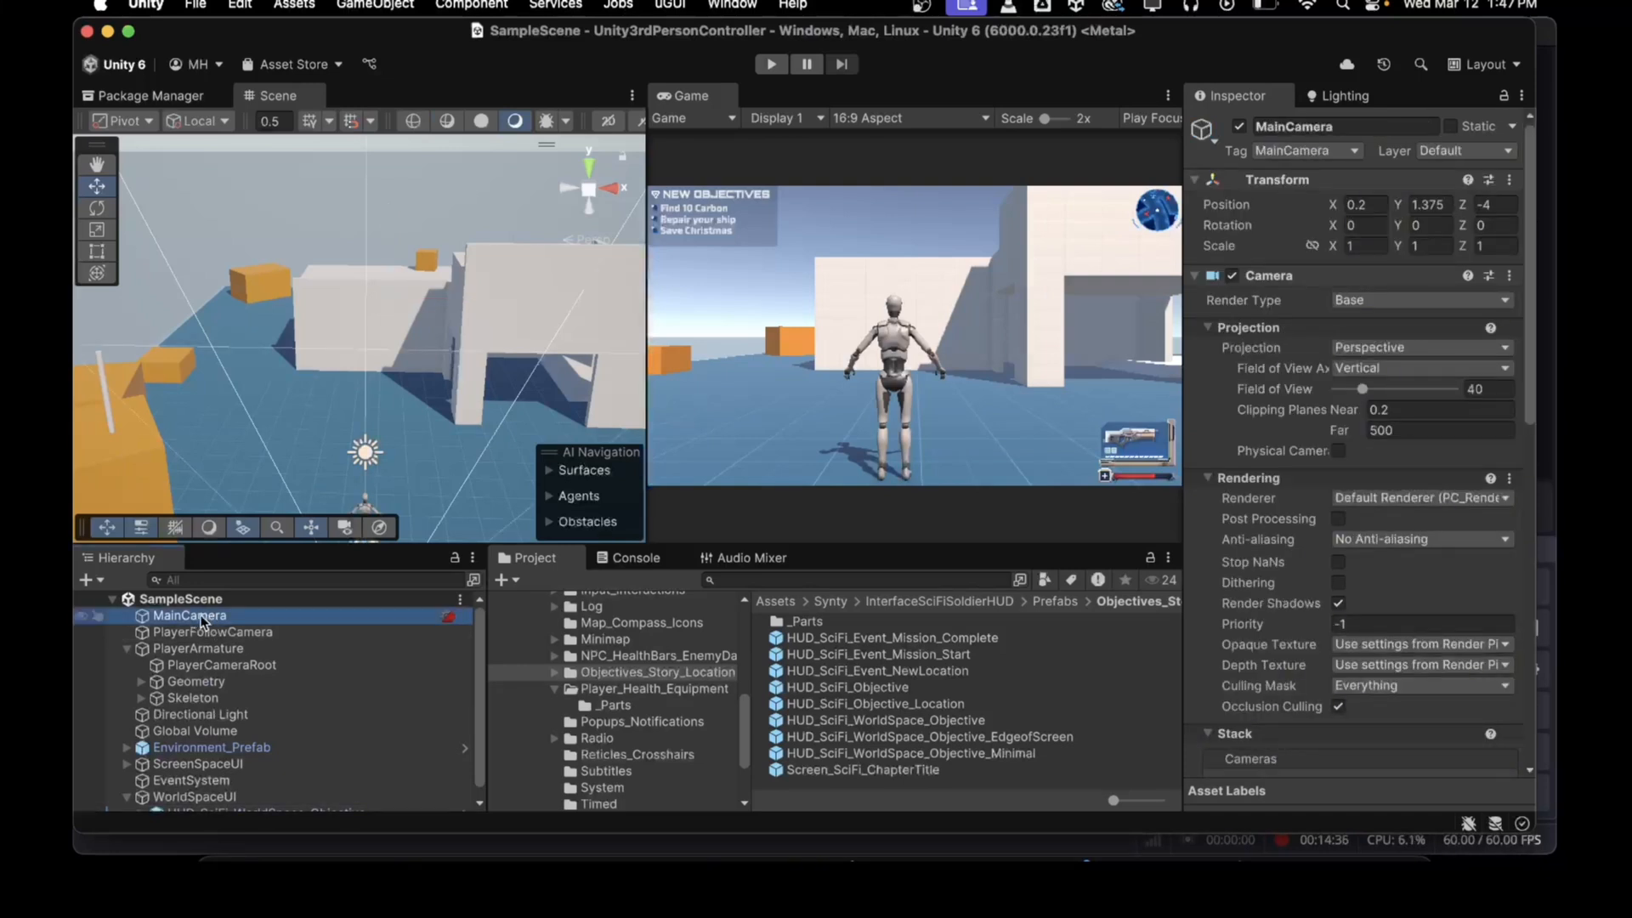
click(84, 581)
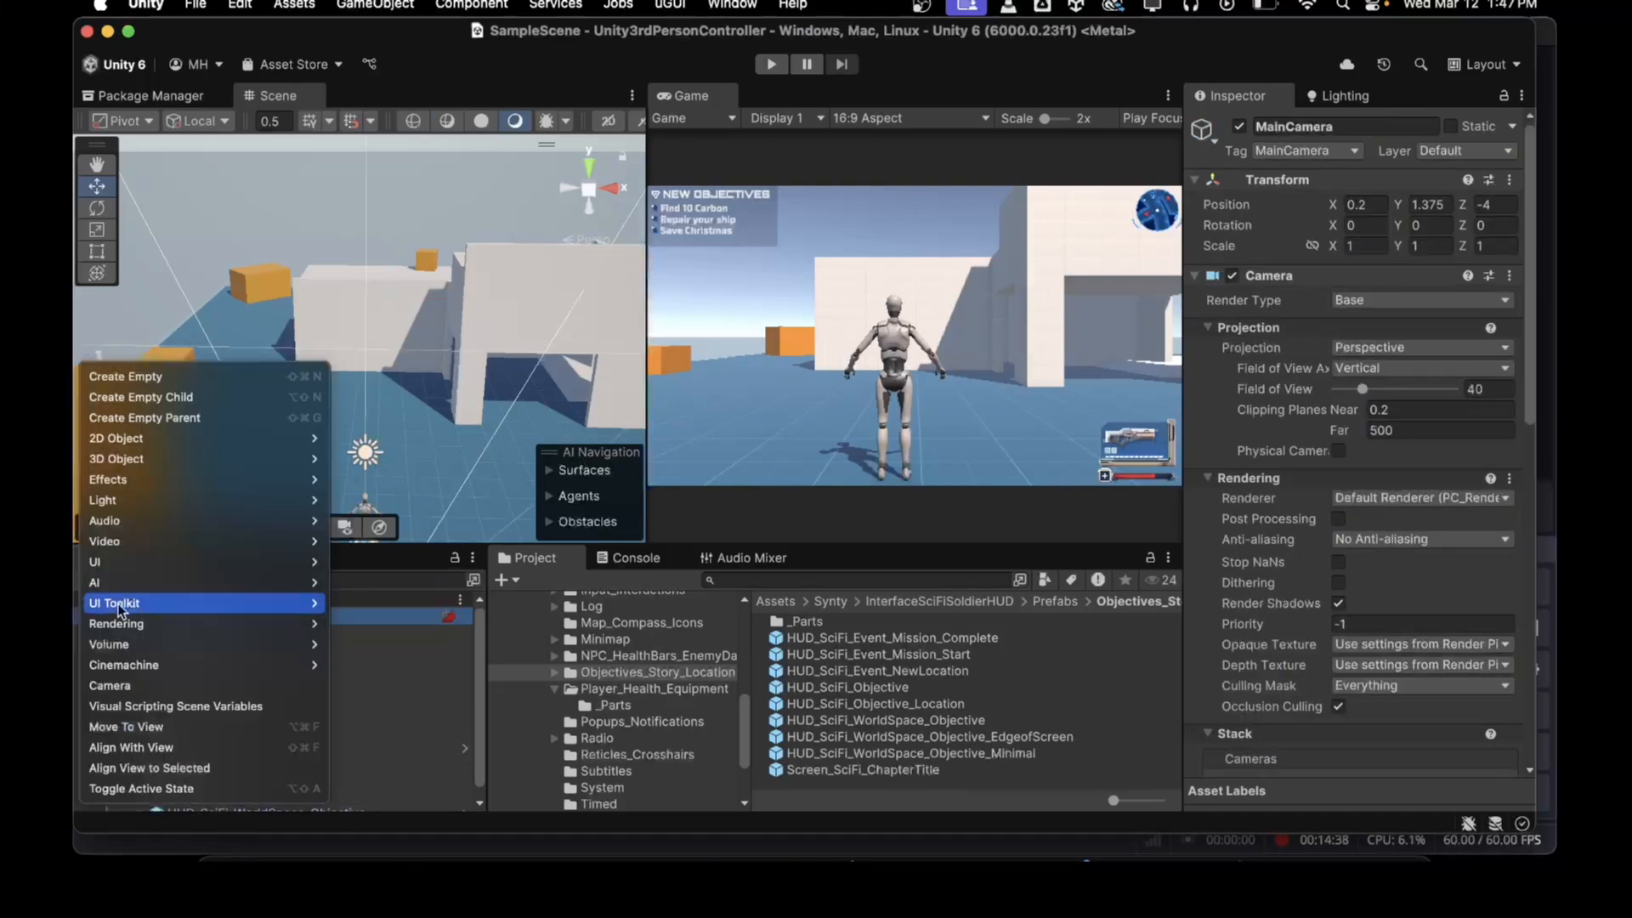
click(132, 687)
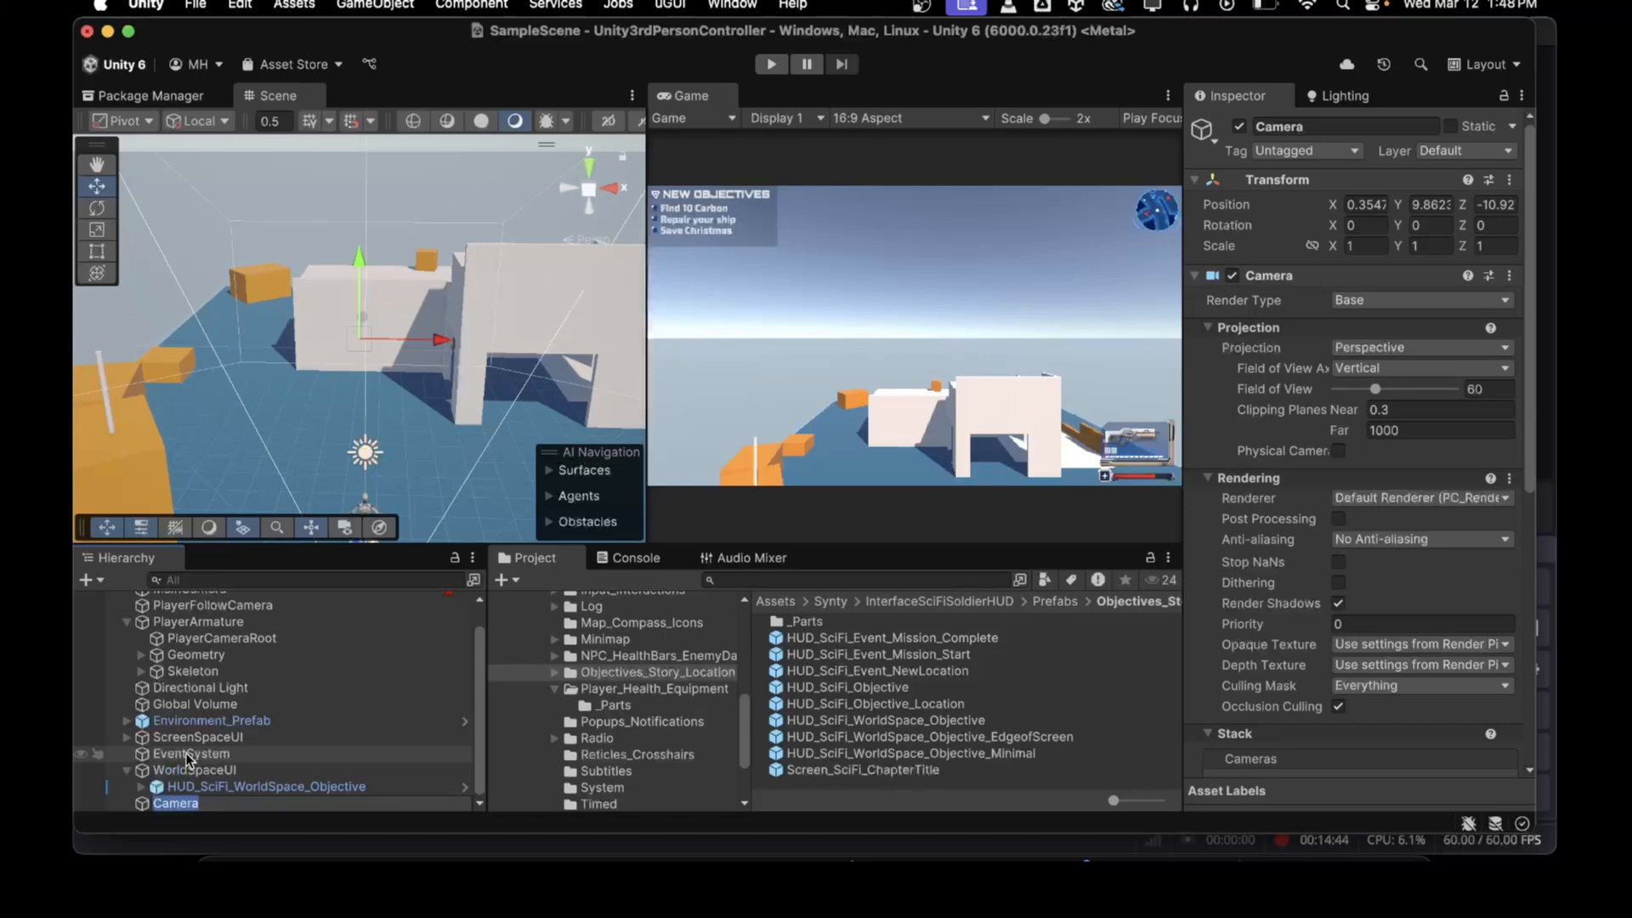
text(UI Camera)
key(Return)
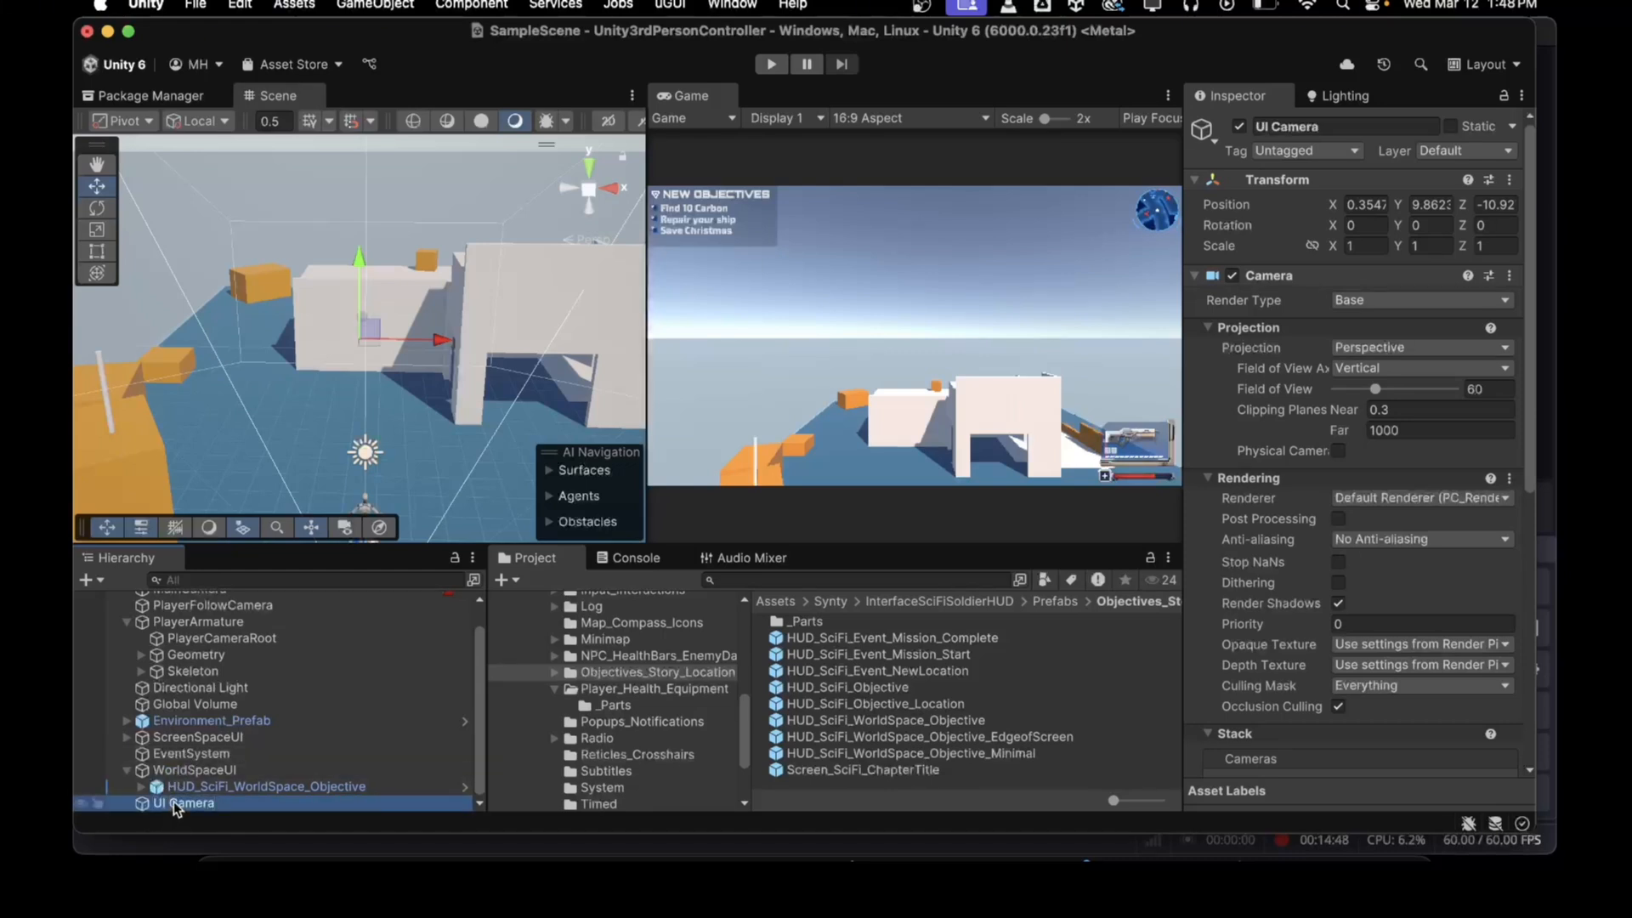
Step: Make UI Camera a child of MainCamera and reset its position to zero
drag(175, 805, 194, 621)
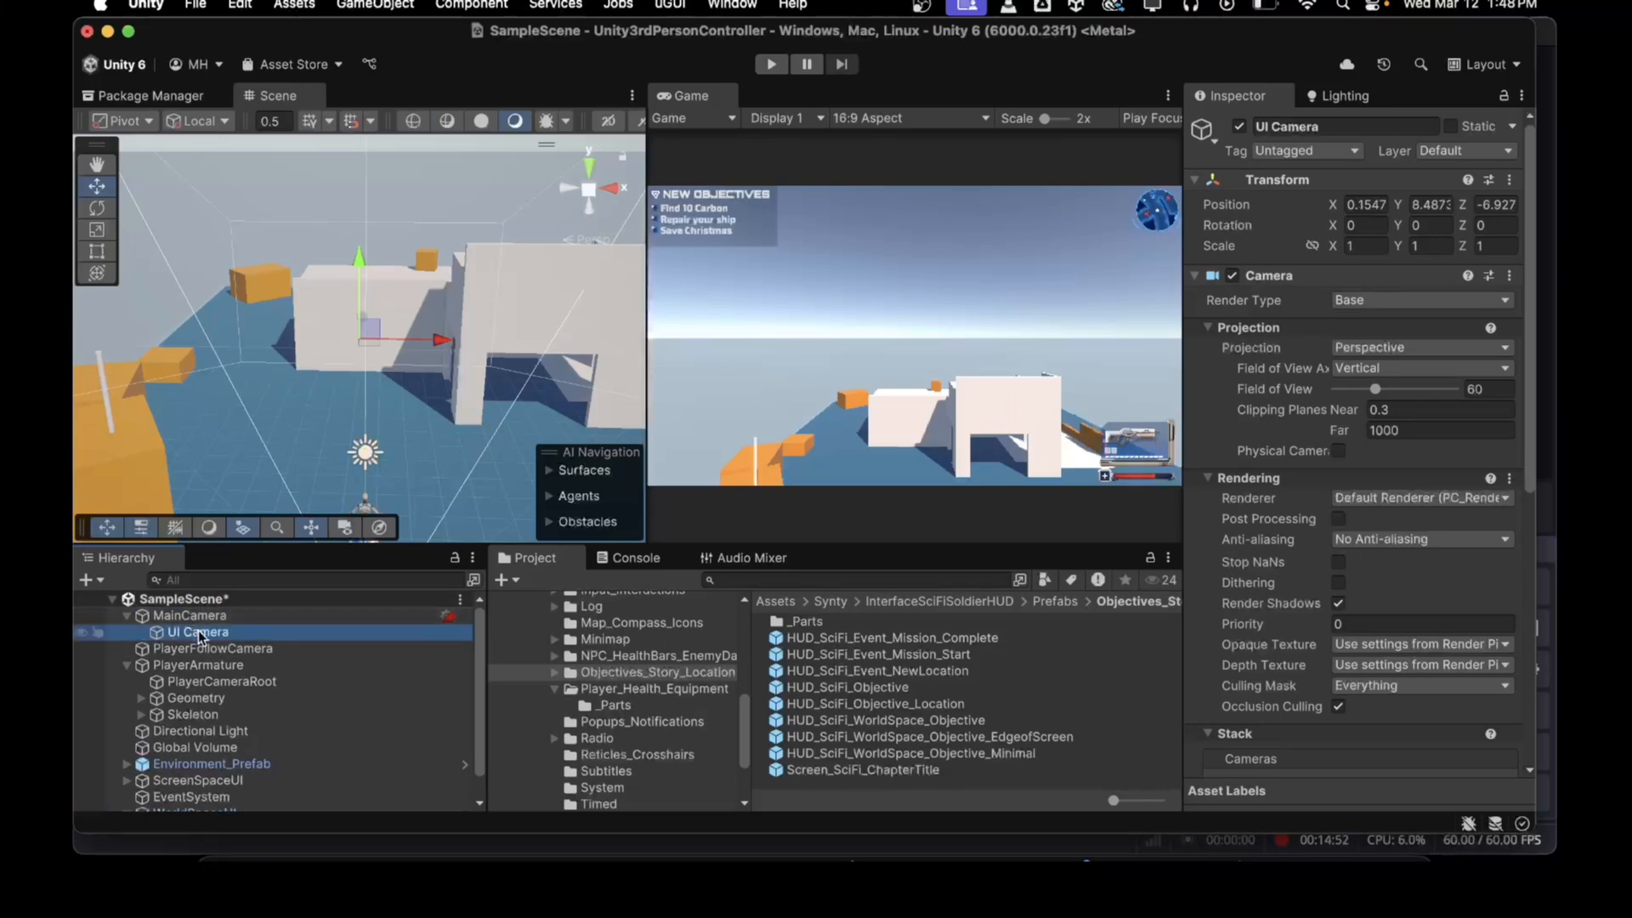
click(200, 633)
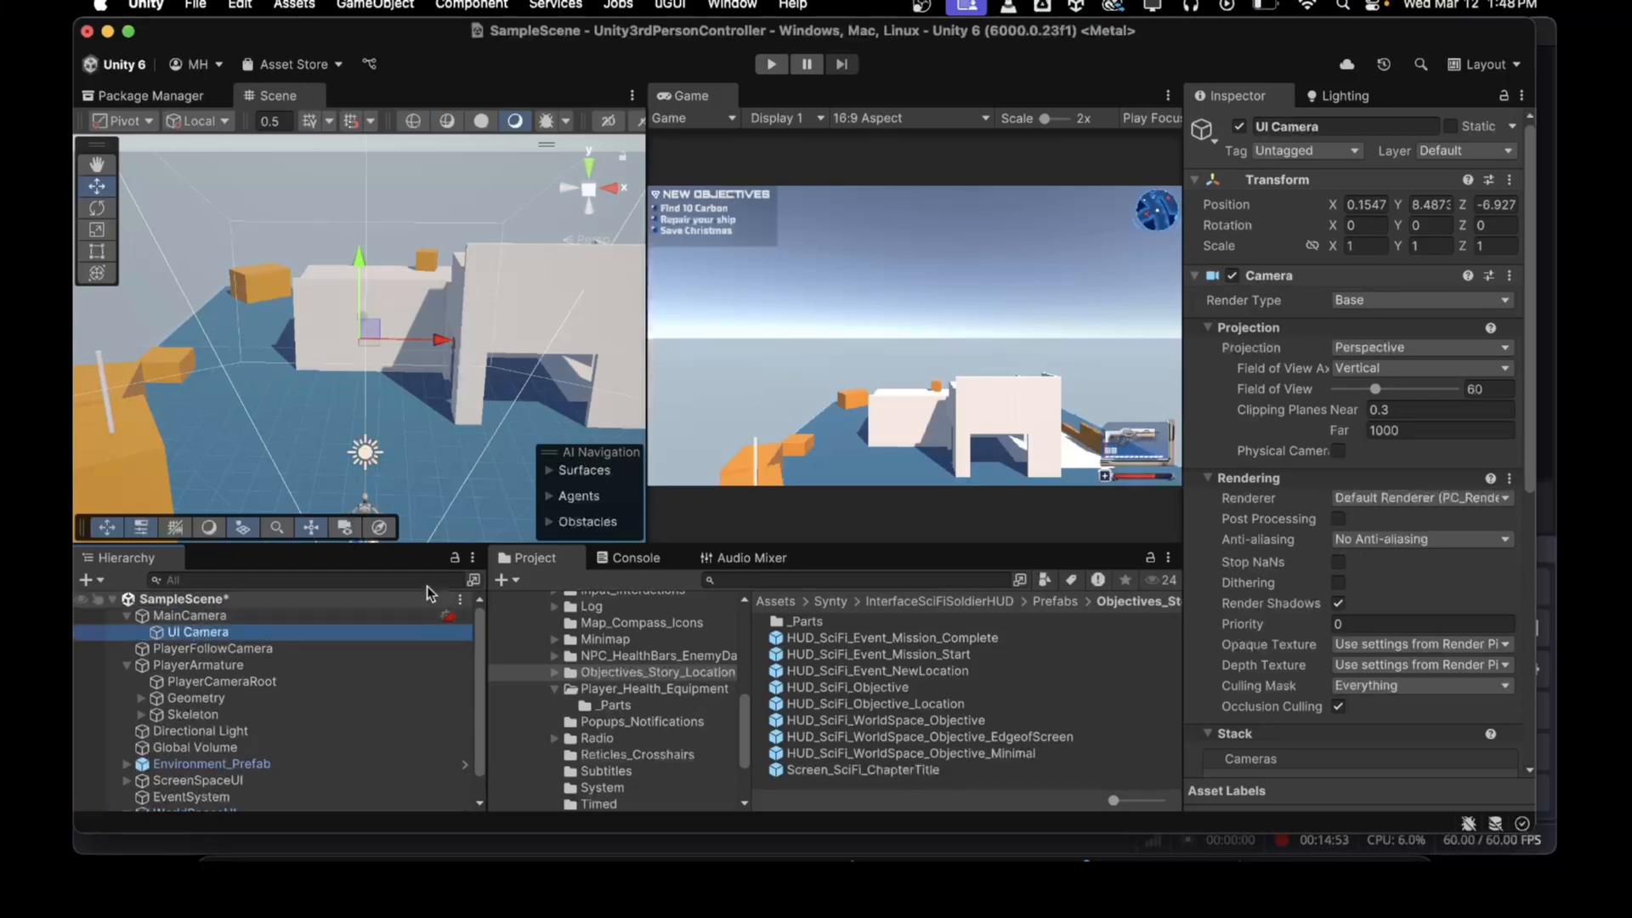
click(1509, 179)
mouse_move(1423, 387)
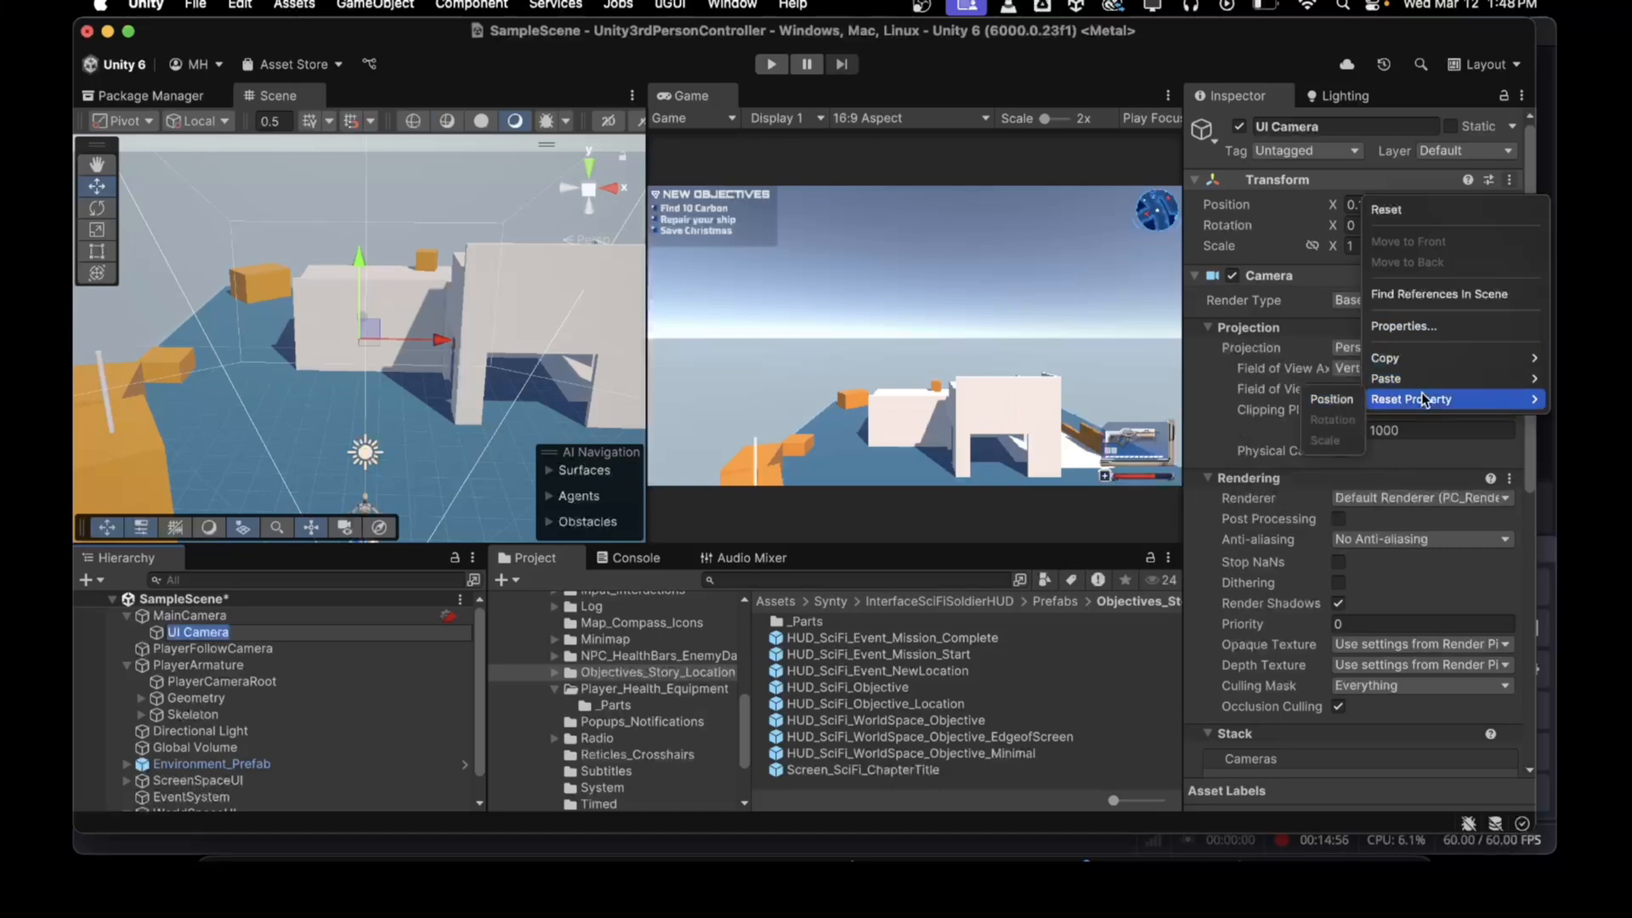
click(1275, 399)
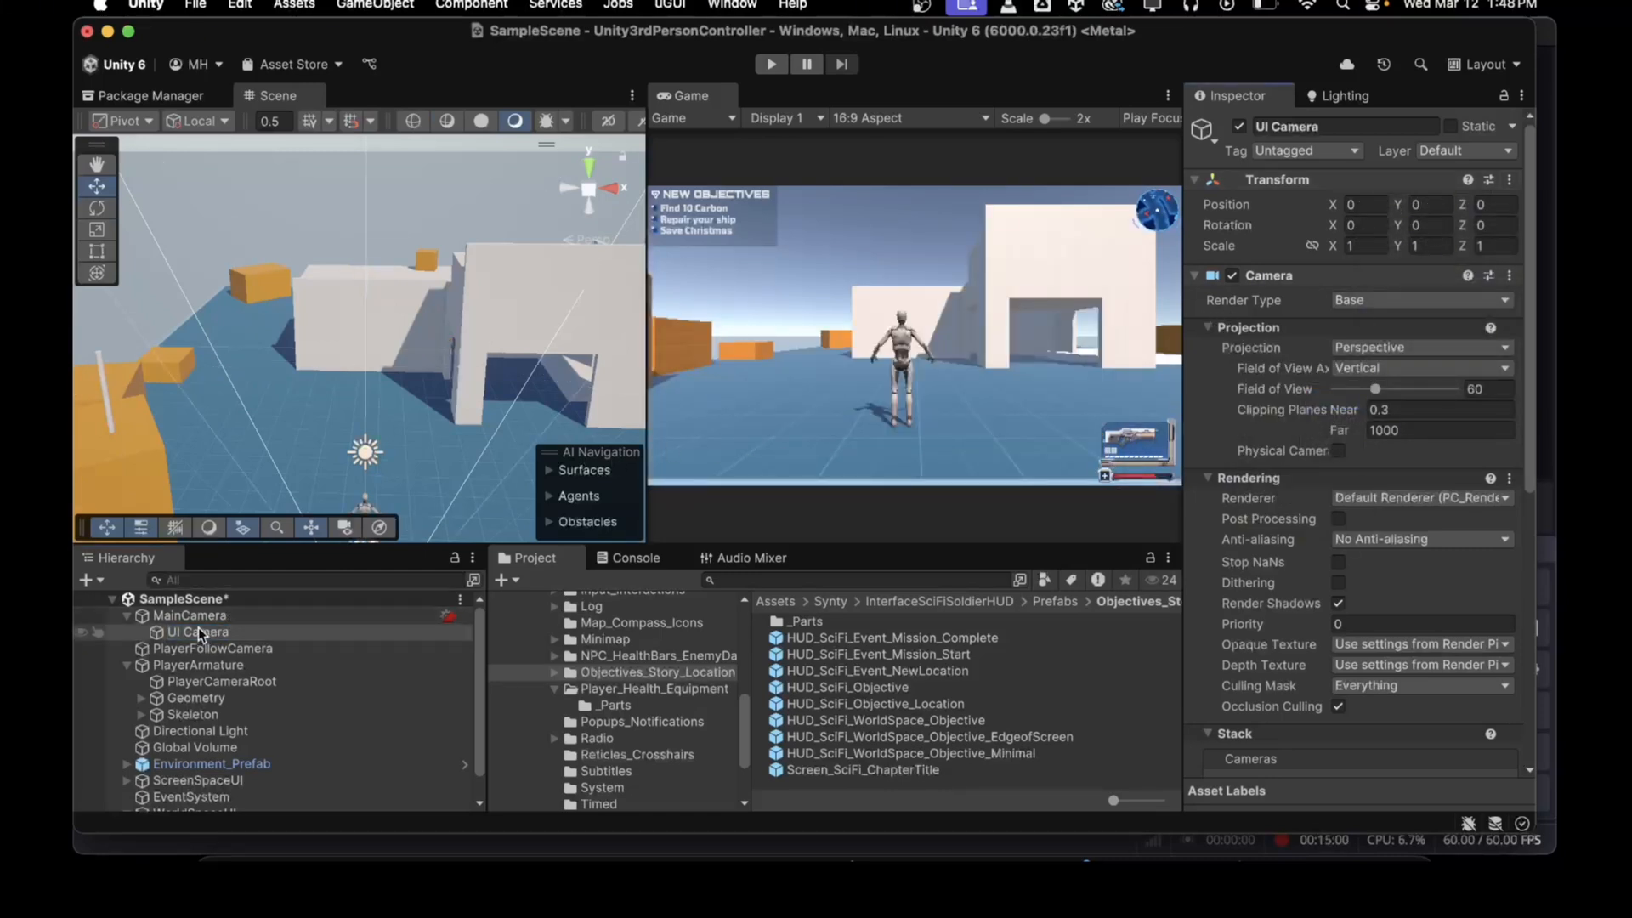
Step: Set UI Camera's render type to Overlay and limit its culling mask to the WorldSpaceUI layer
click(1351, 302)
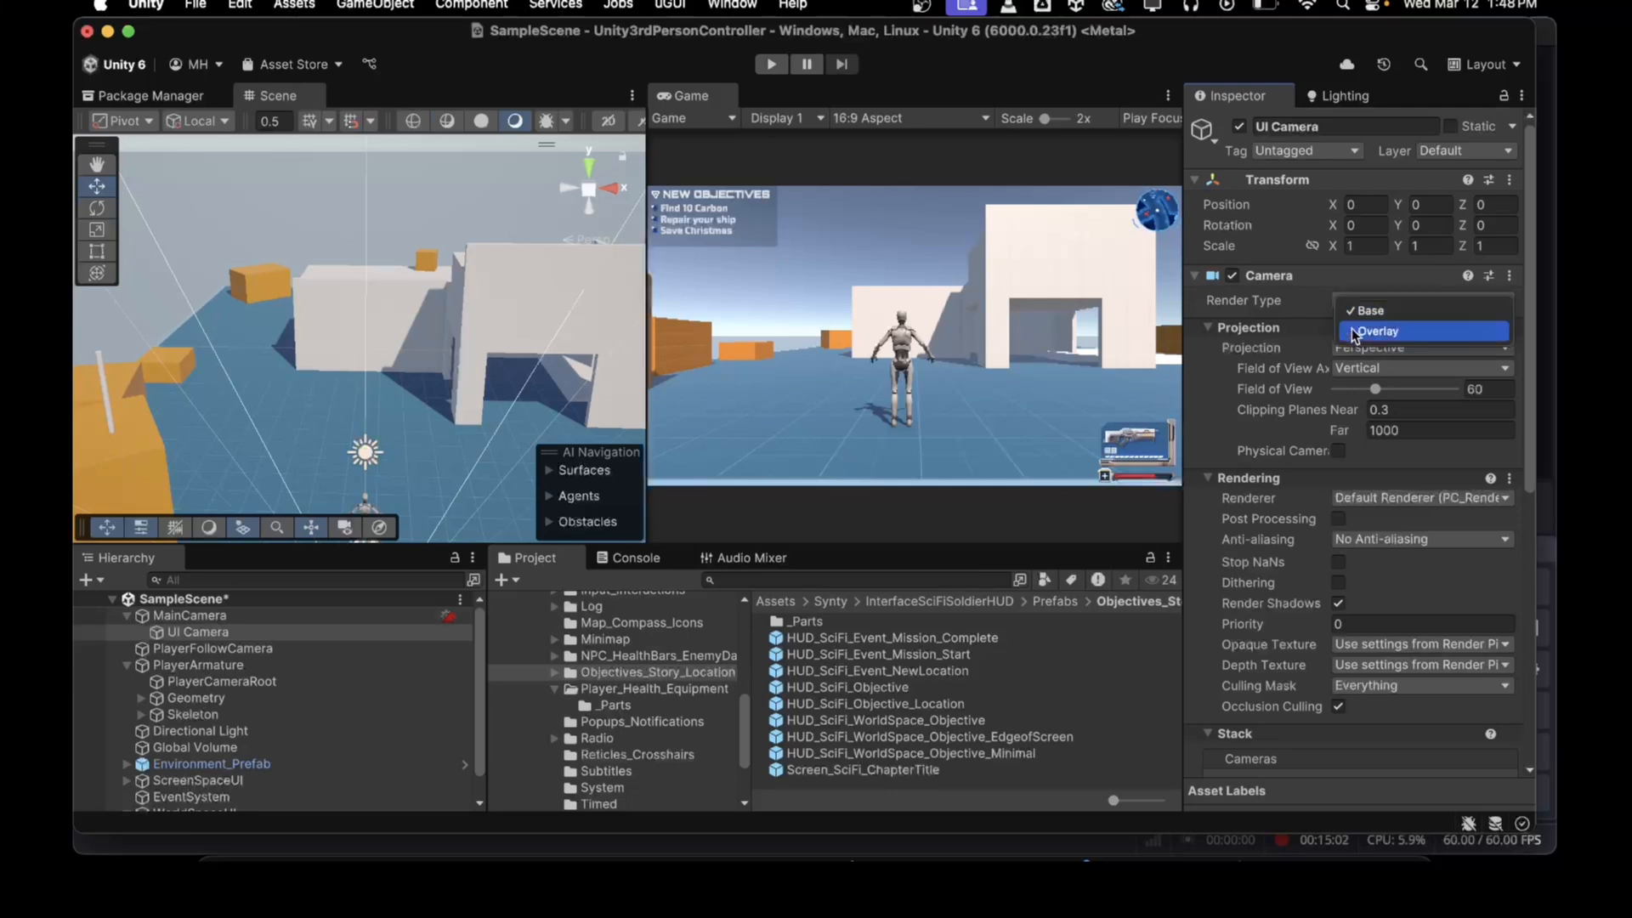
click(1353, 331)
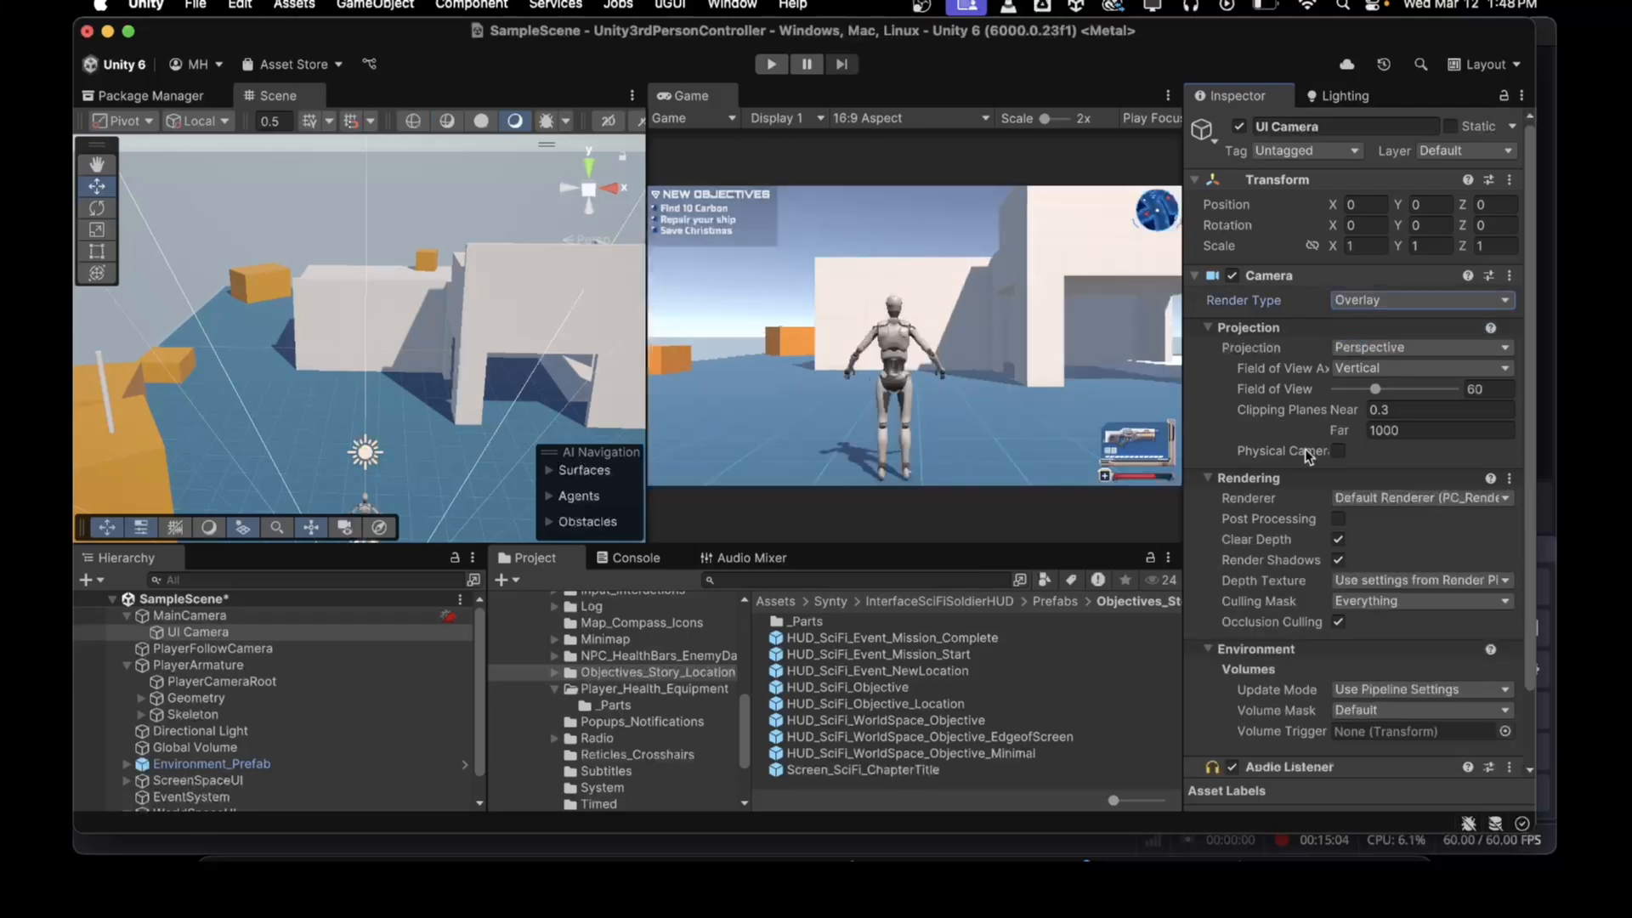
scroll(1287, 493, down, 3)
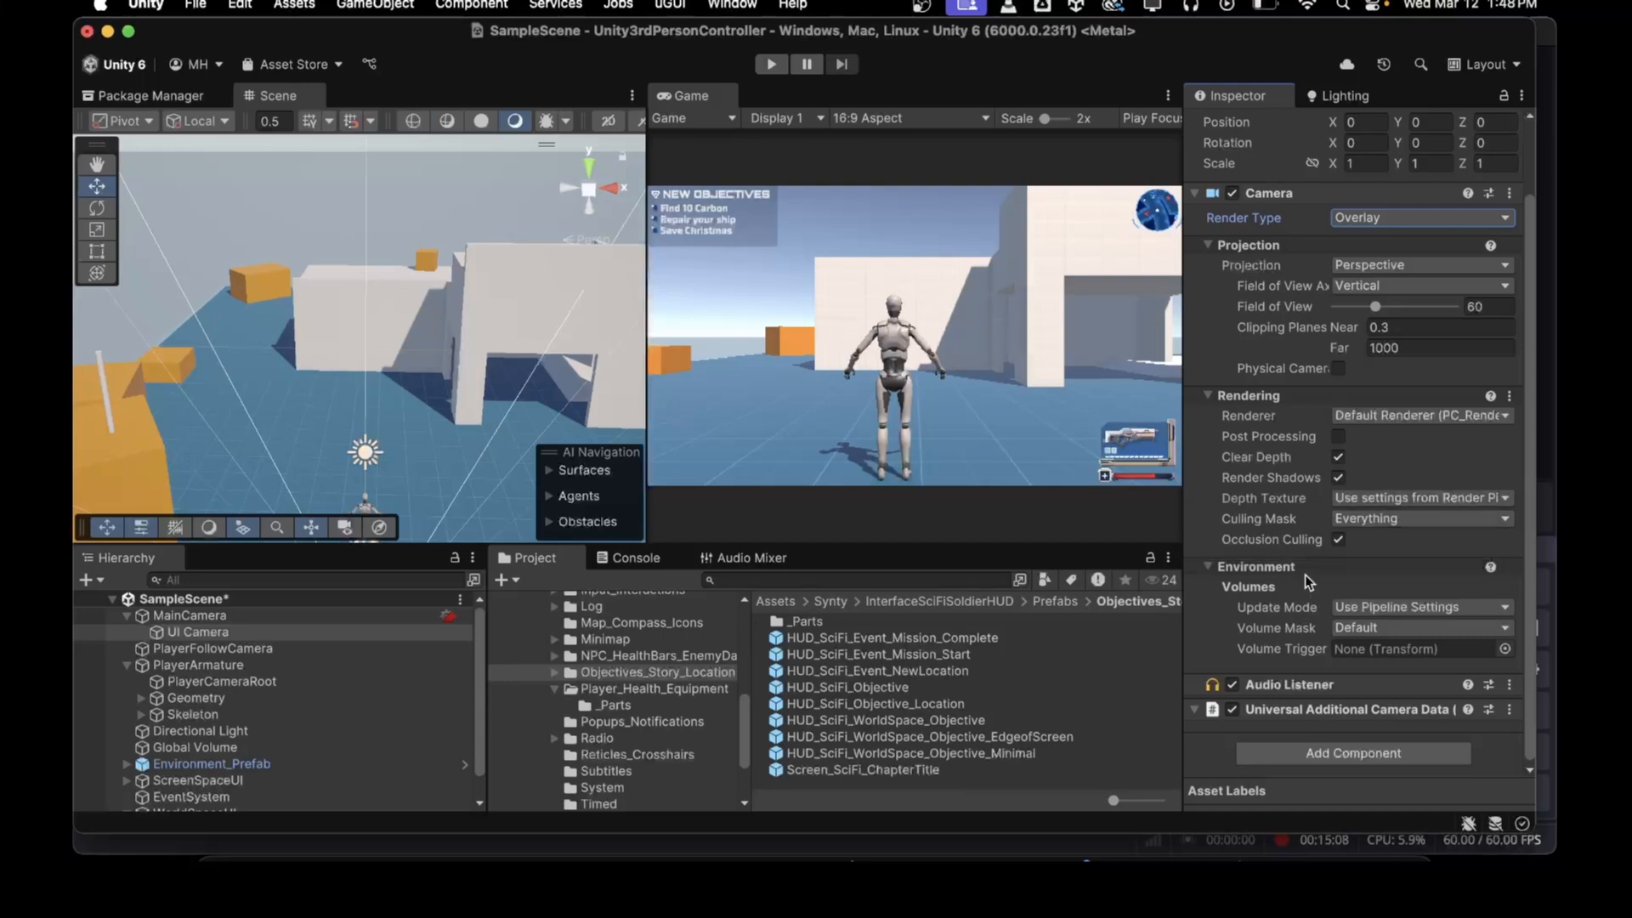
click(1347, 528)
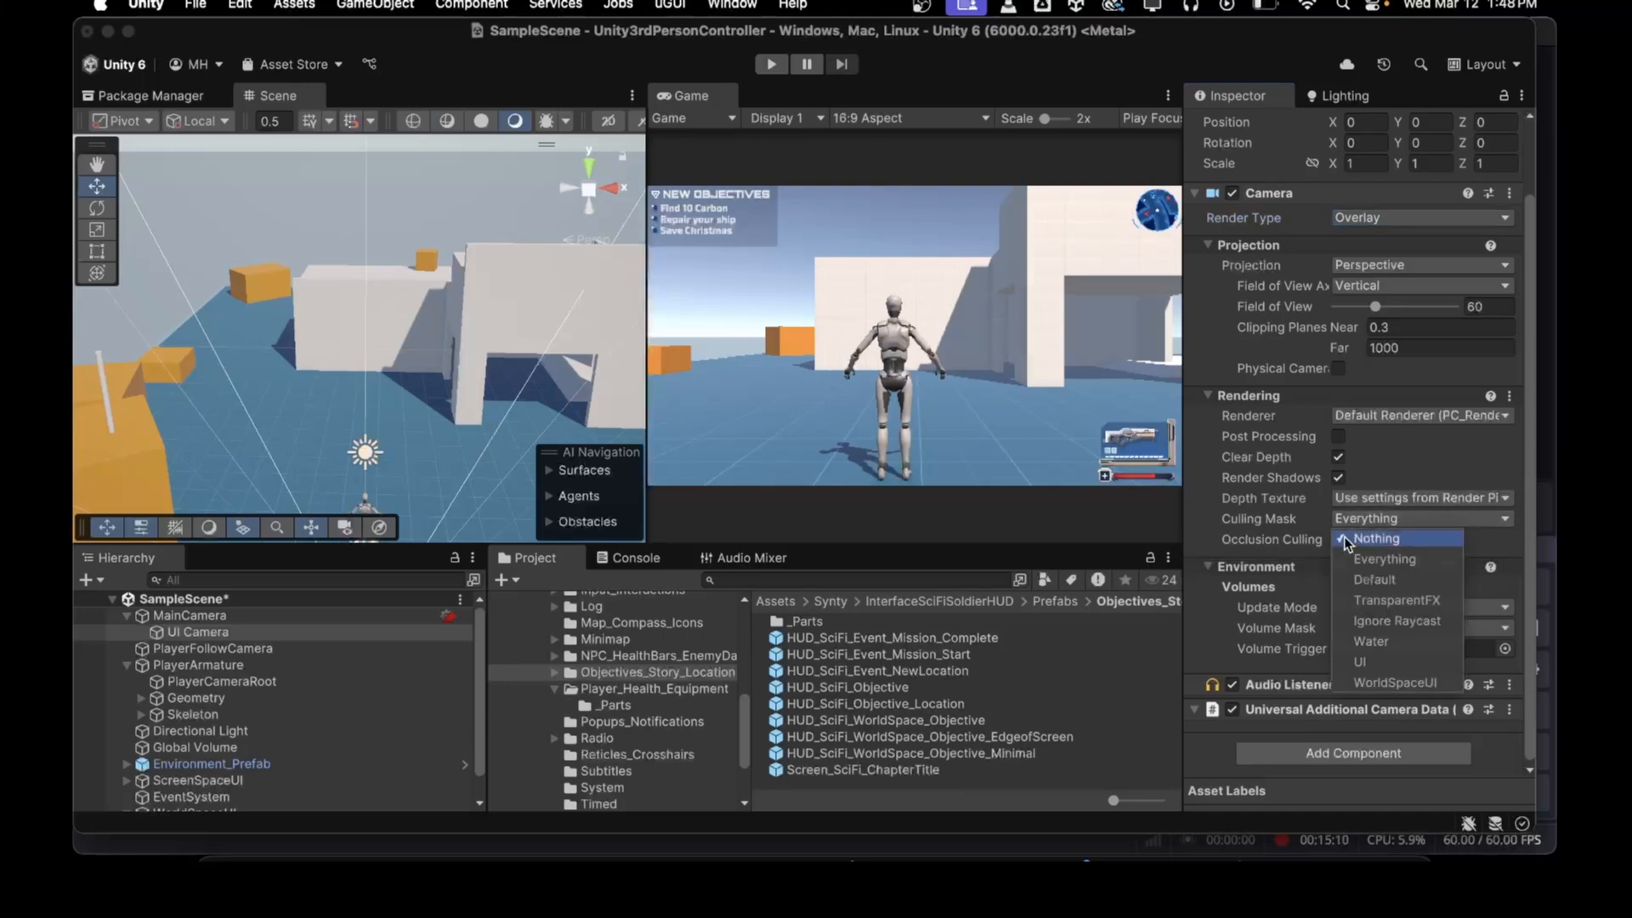
click(1344, 538)
click(1360, 682)
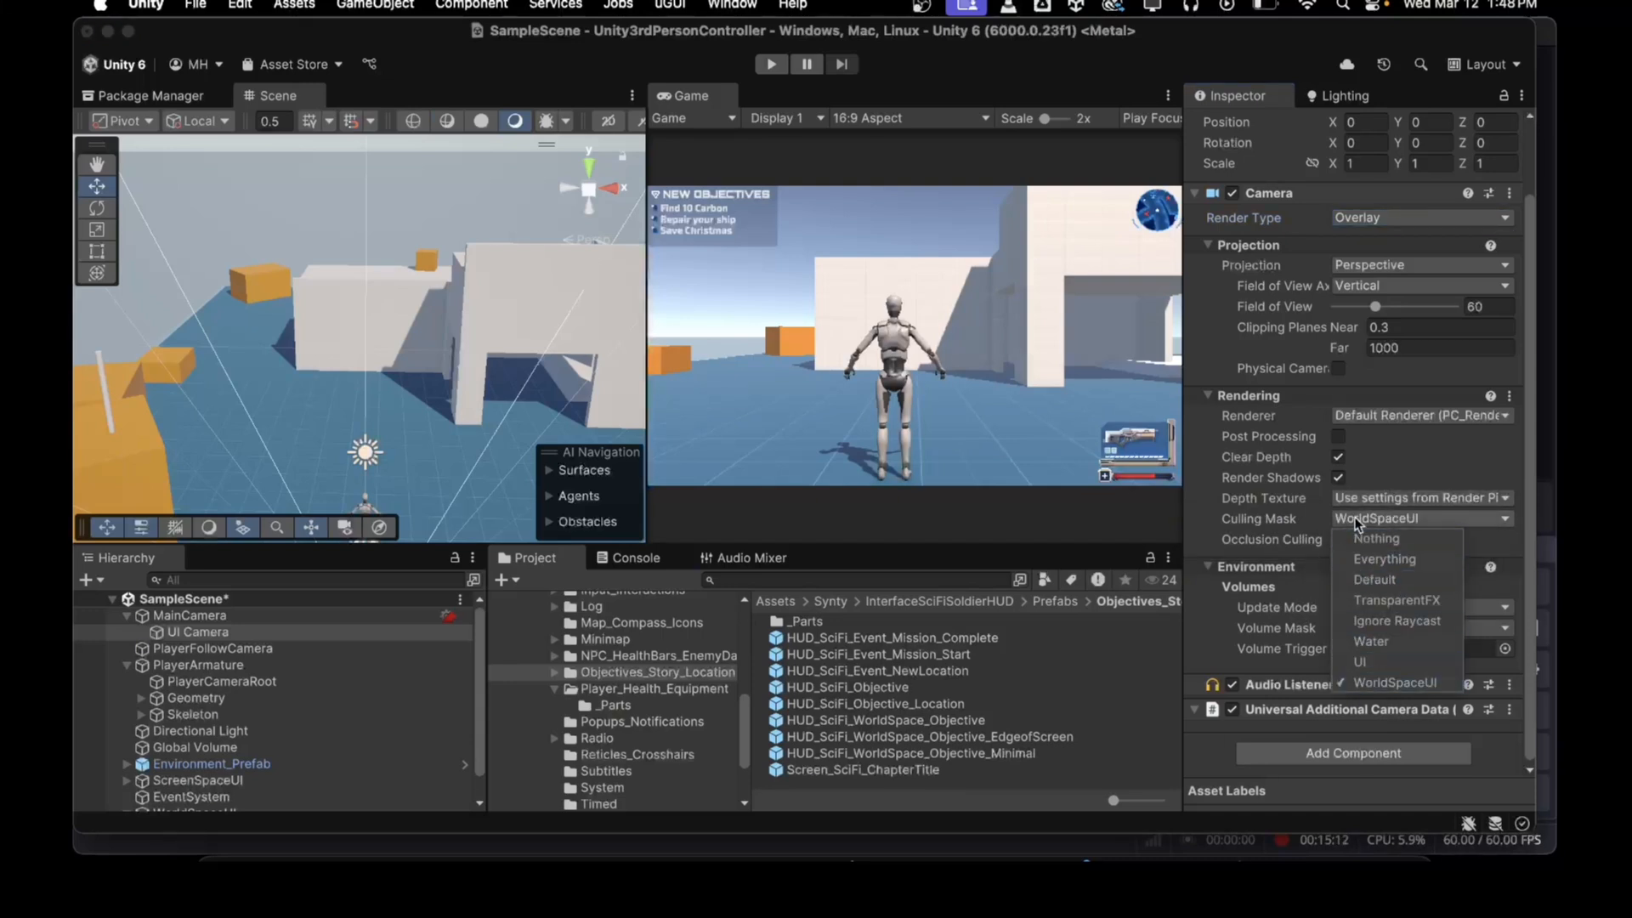
click(1357, 523)
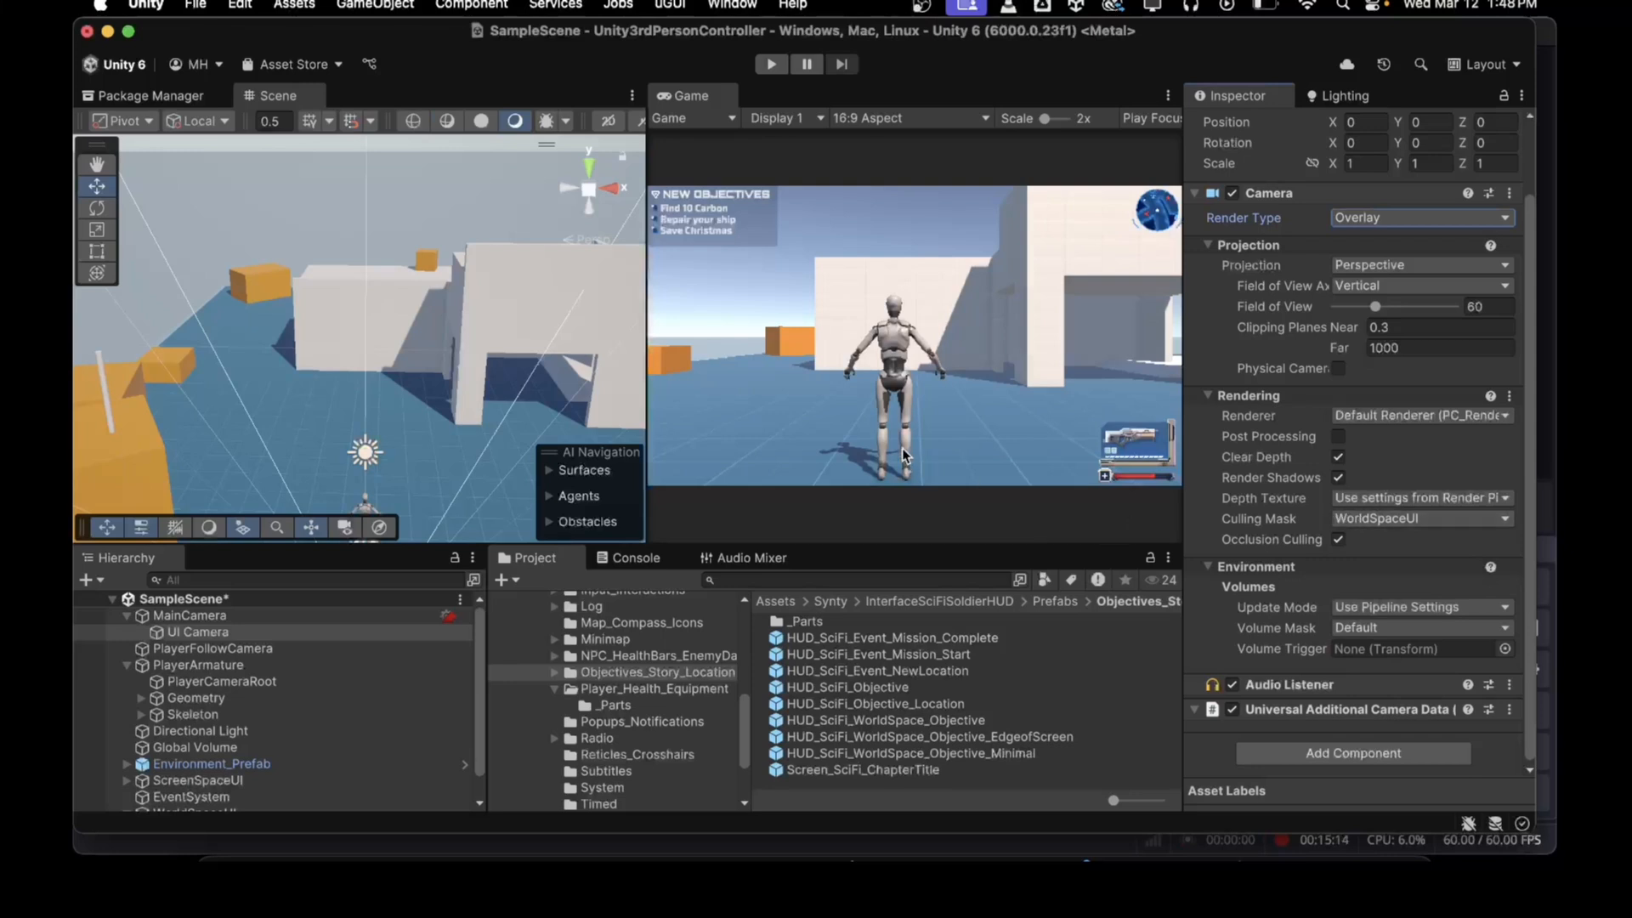
Step: Exclude the WorldSpaceUI layer from MainCamera's culling mask
click(189, 615)
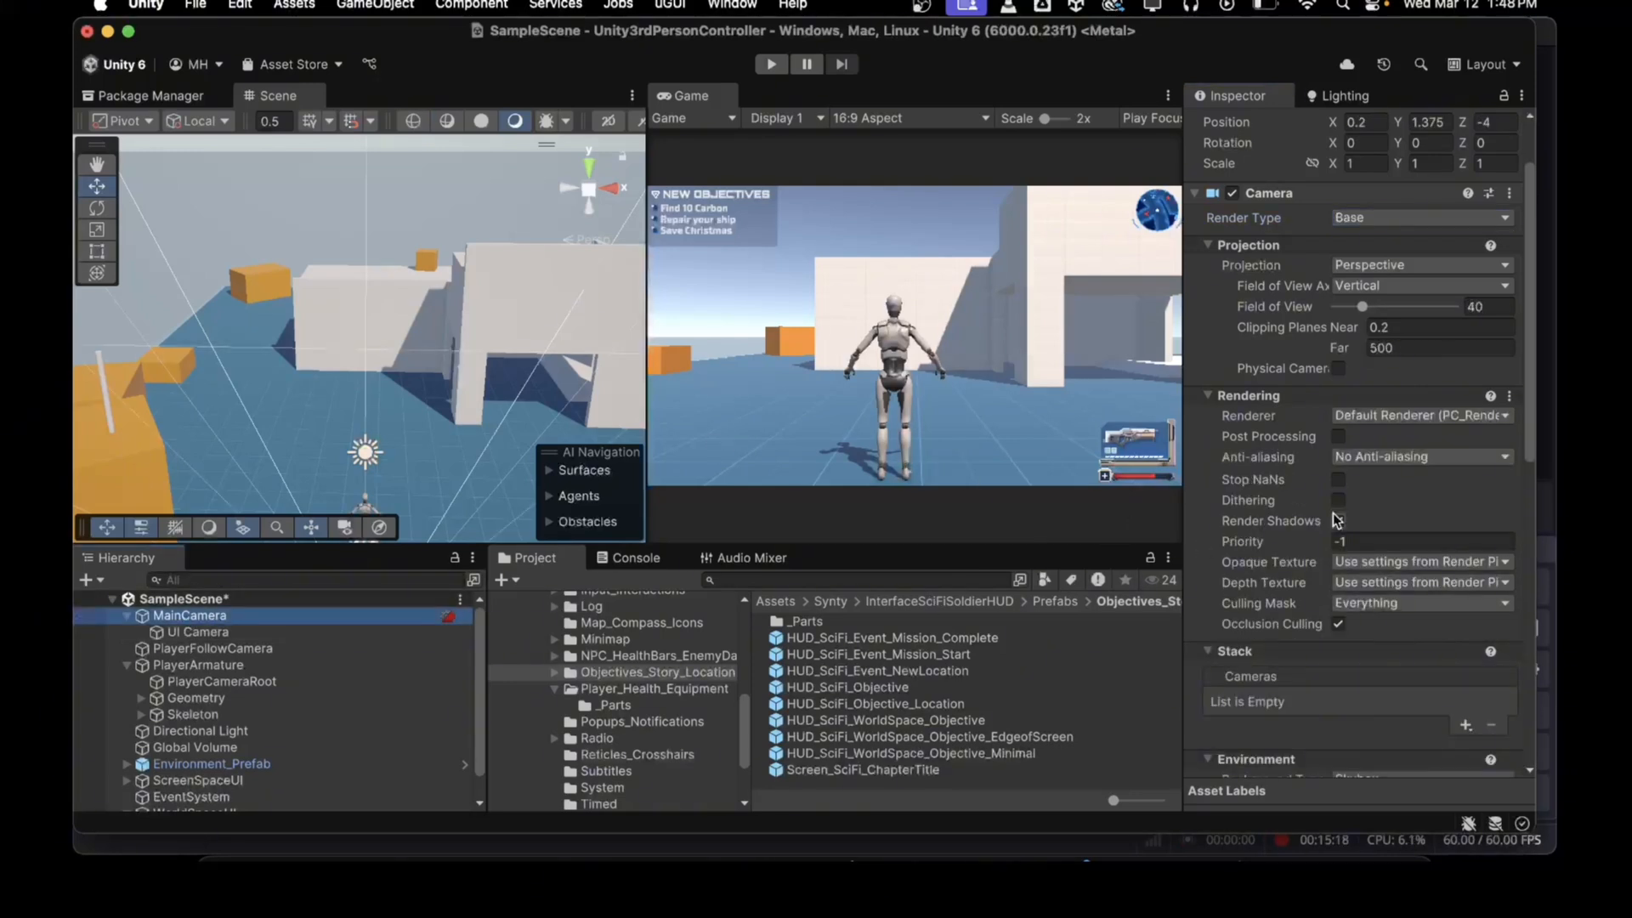
click(1365, 603)
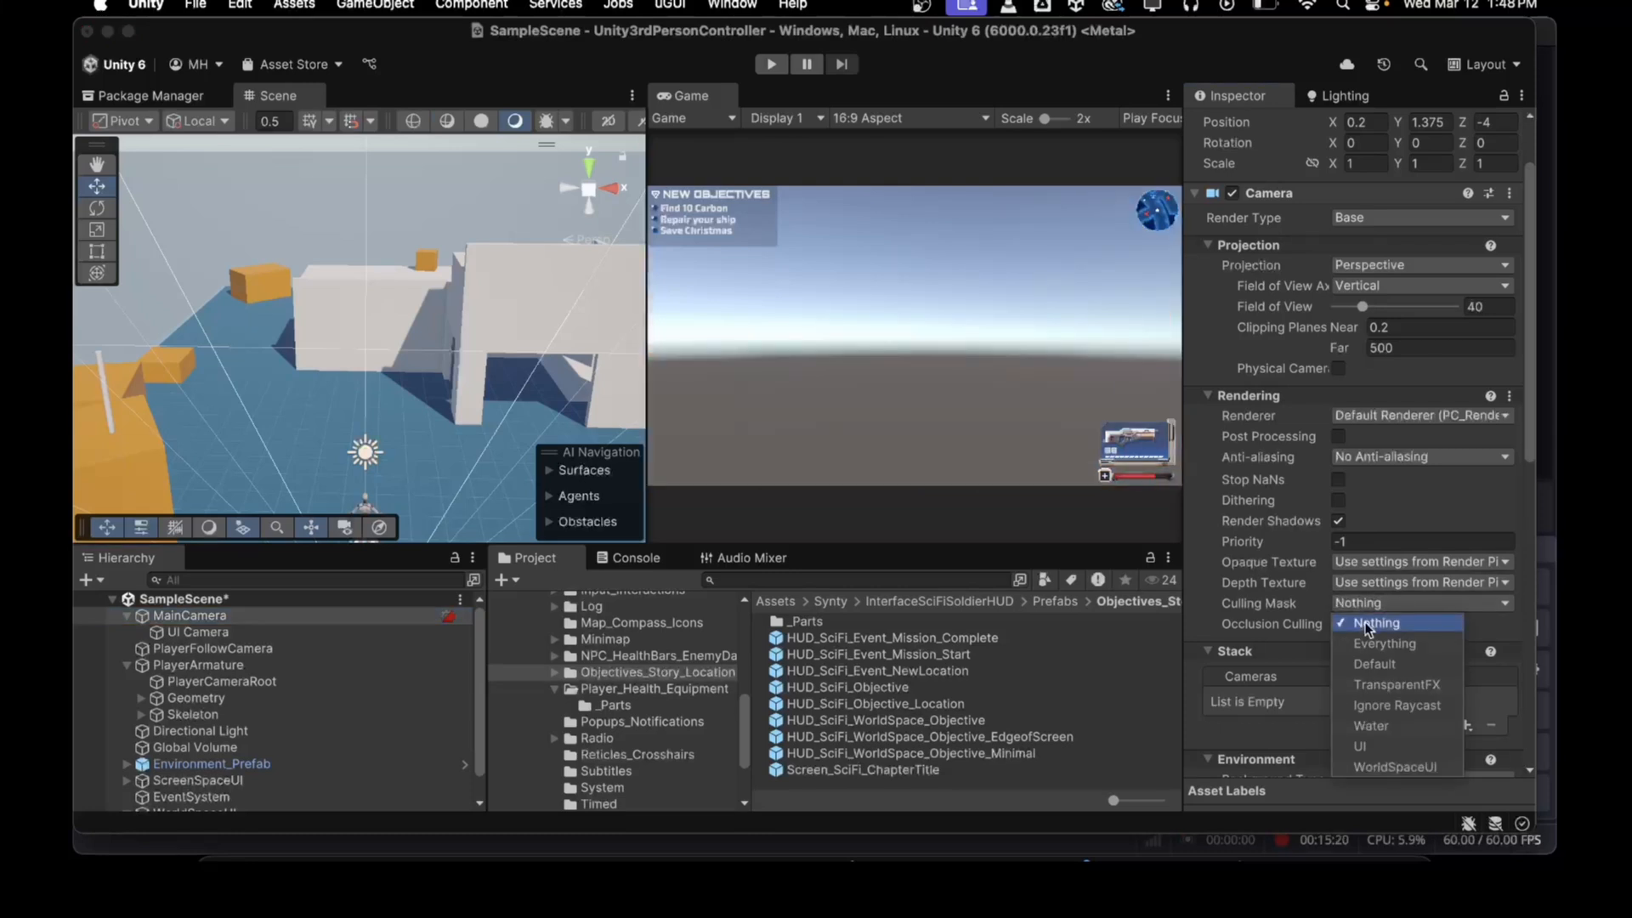
click(1375, 764)
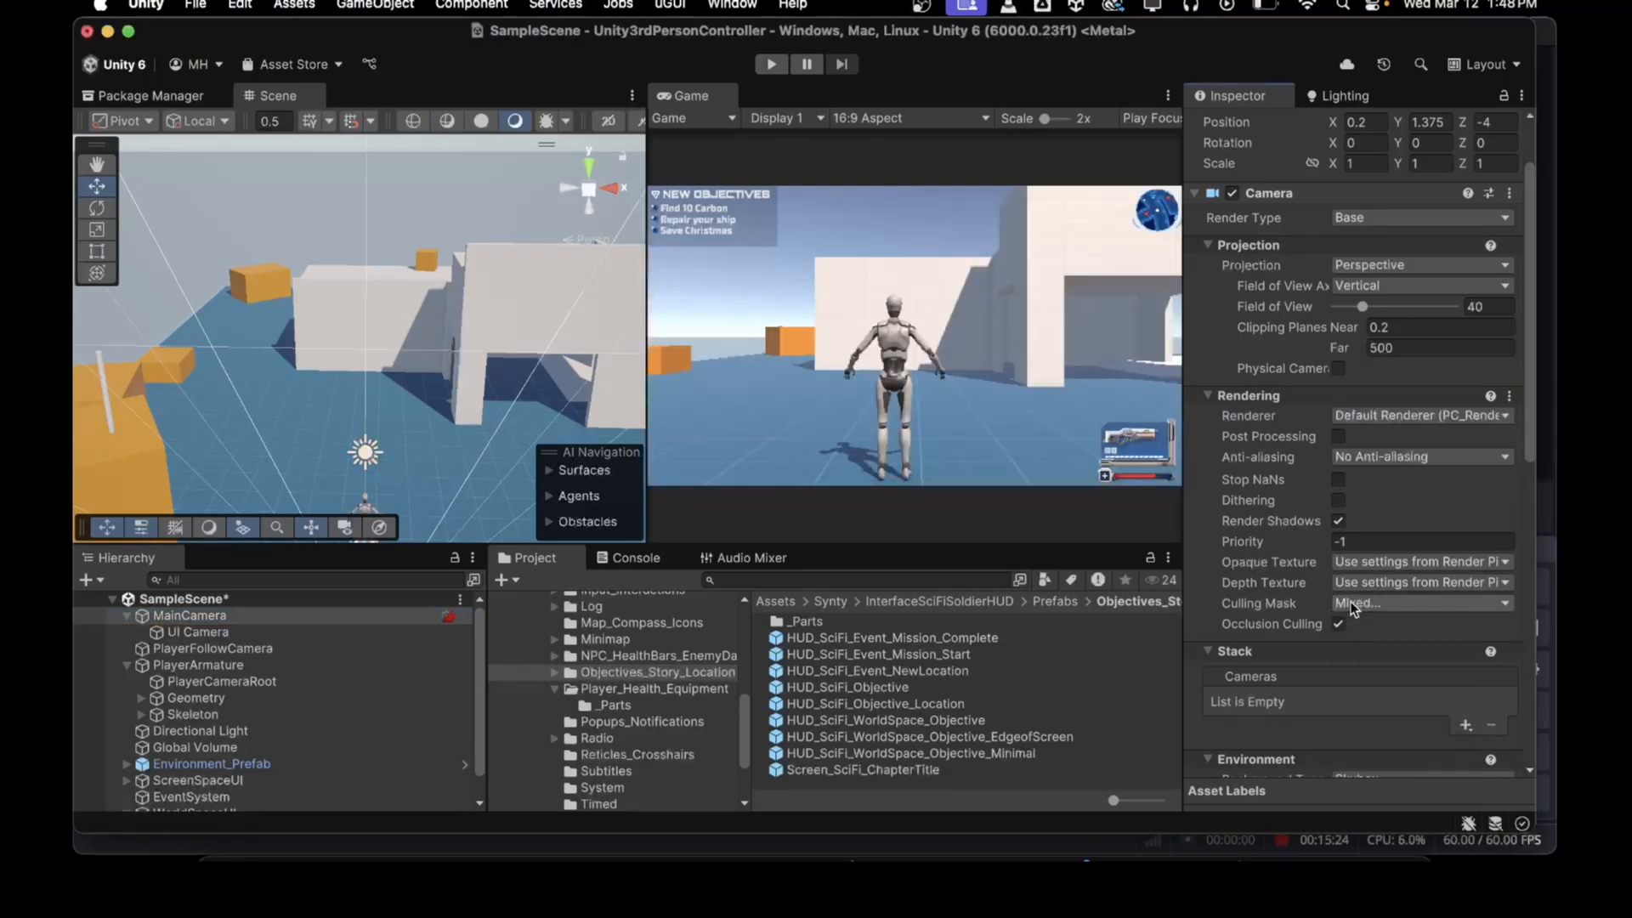
Step: Remove the Audio Listener component from UI Camera
click(198, 632)
click(1508, 684)
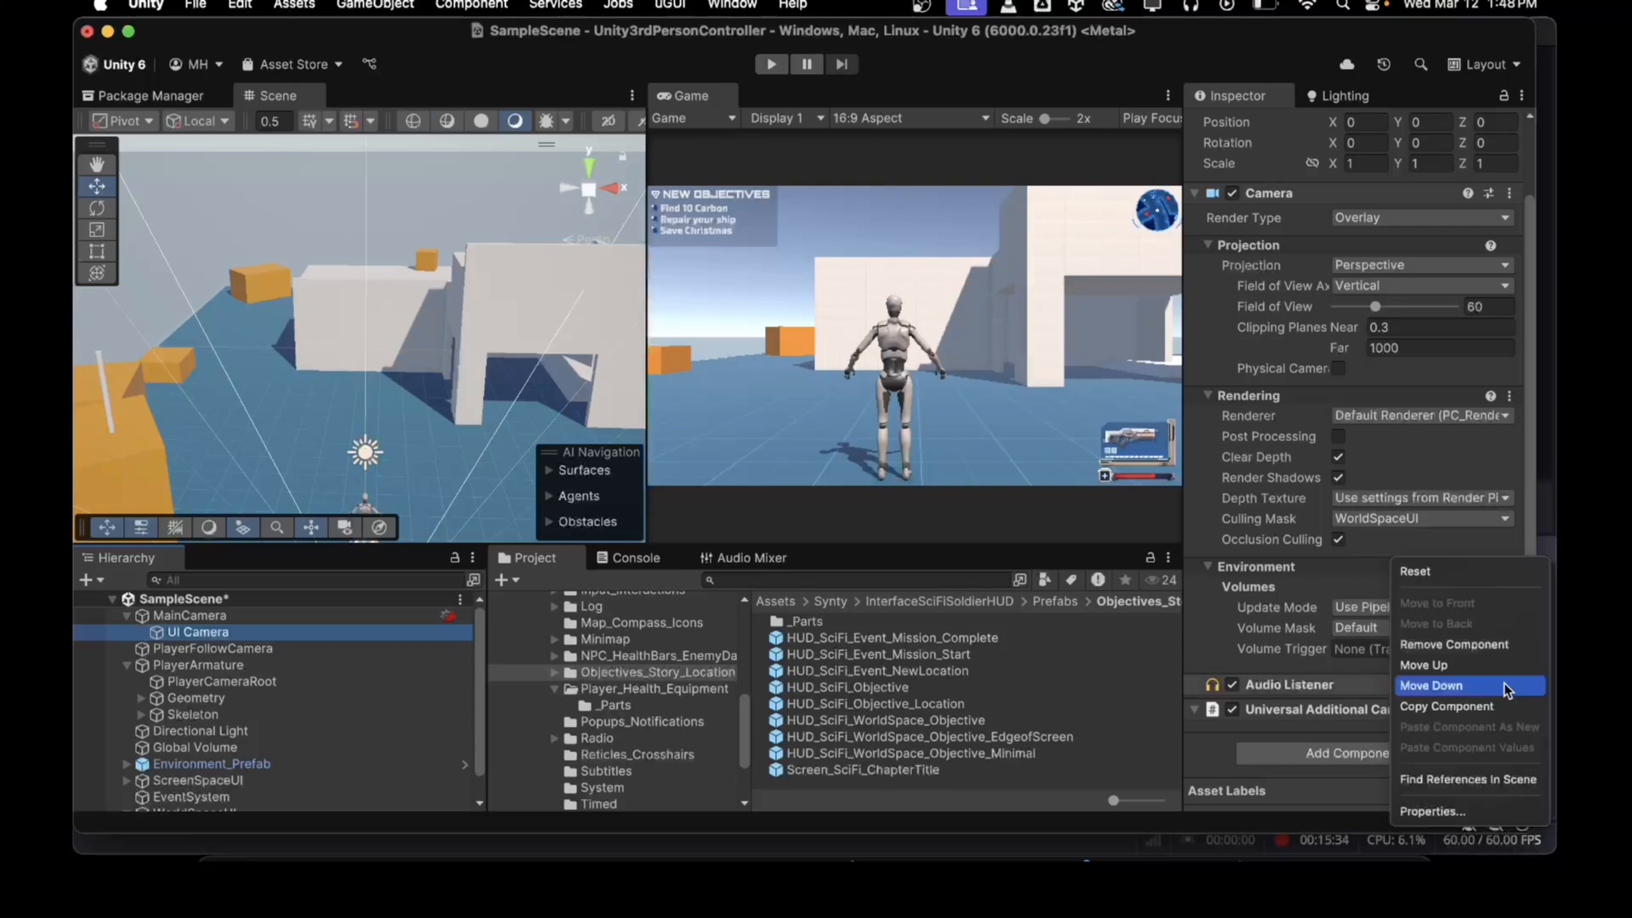
click(1444, 644)
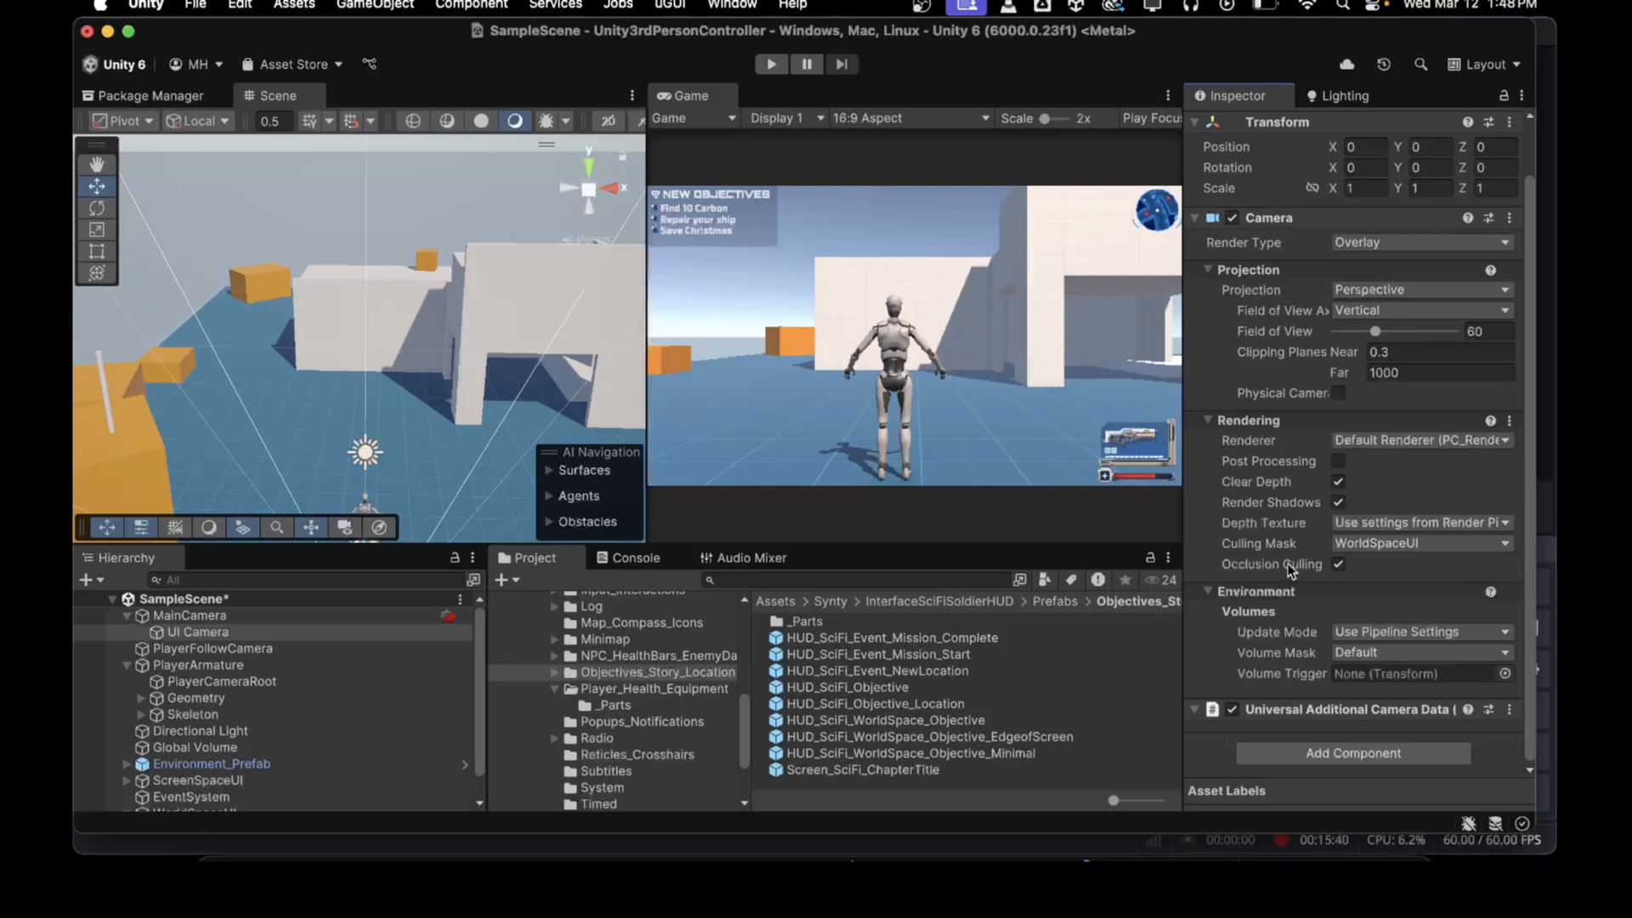
Step: Add UI Camera to MainCamera's camera stack
click(188, 615)
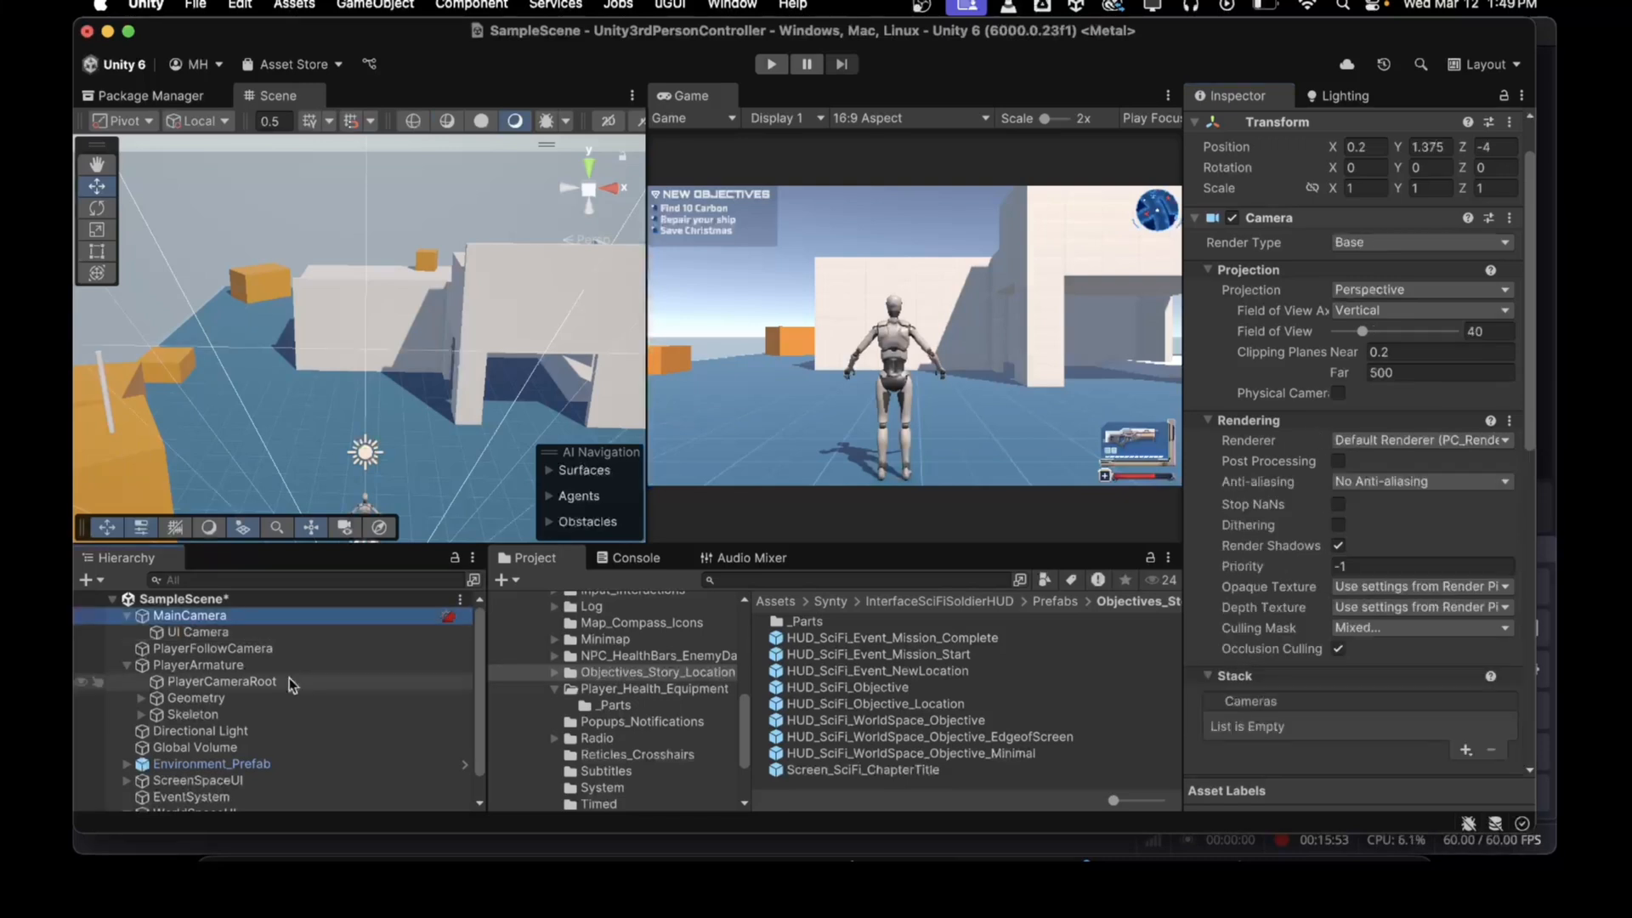
click(211, 632)
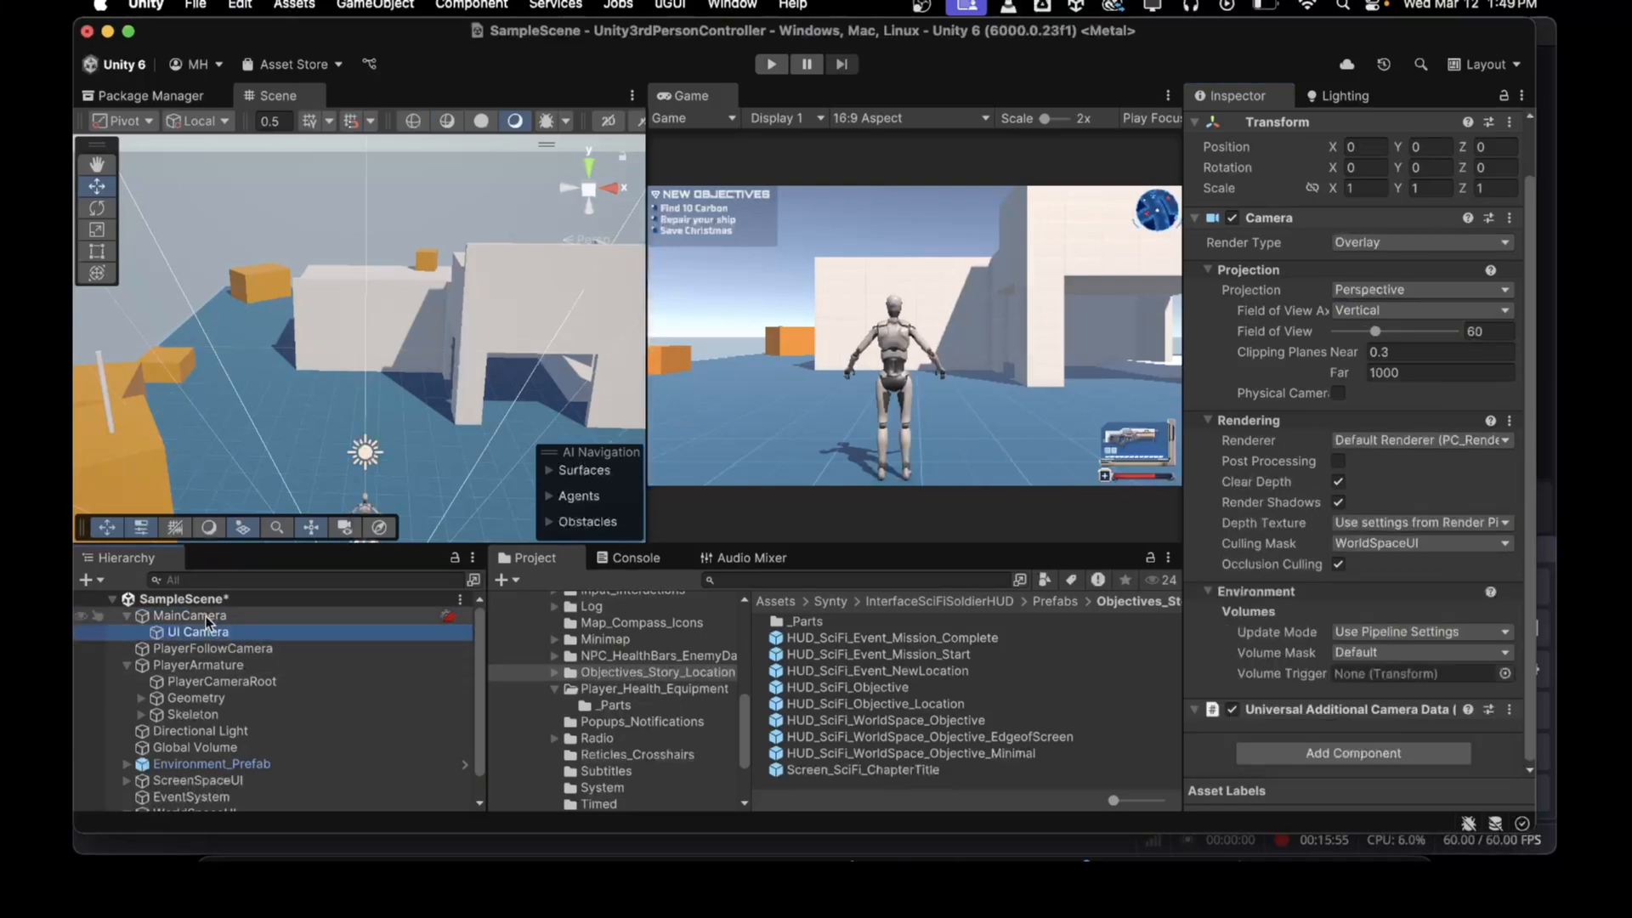
click(206, 615)
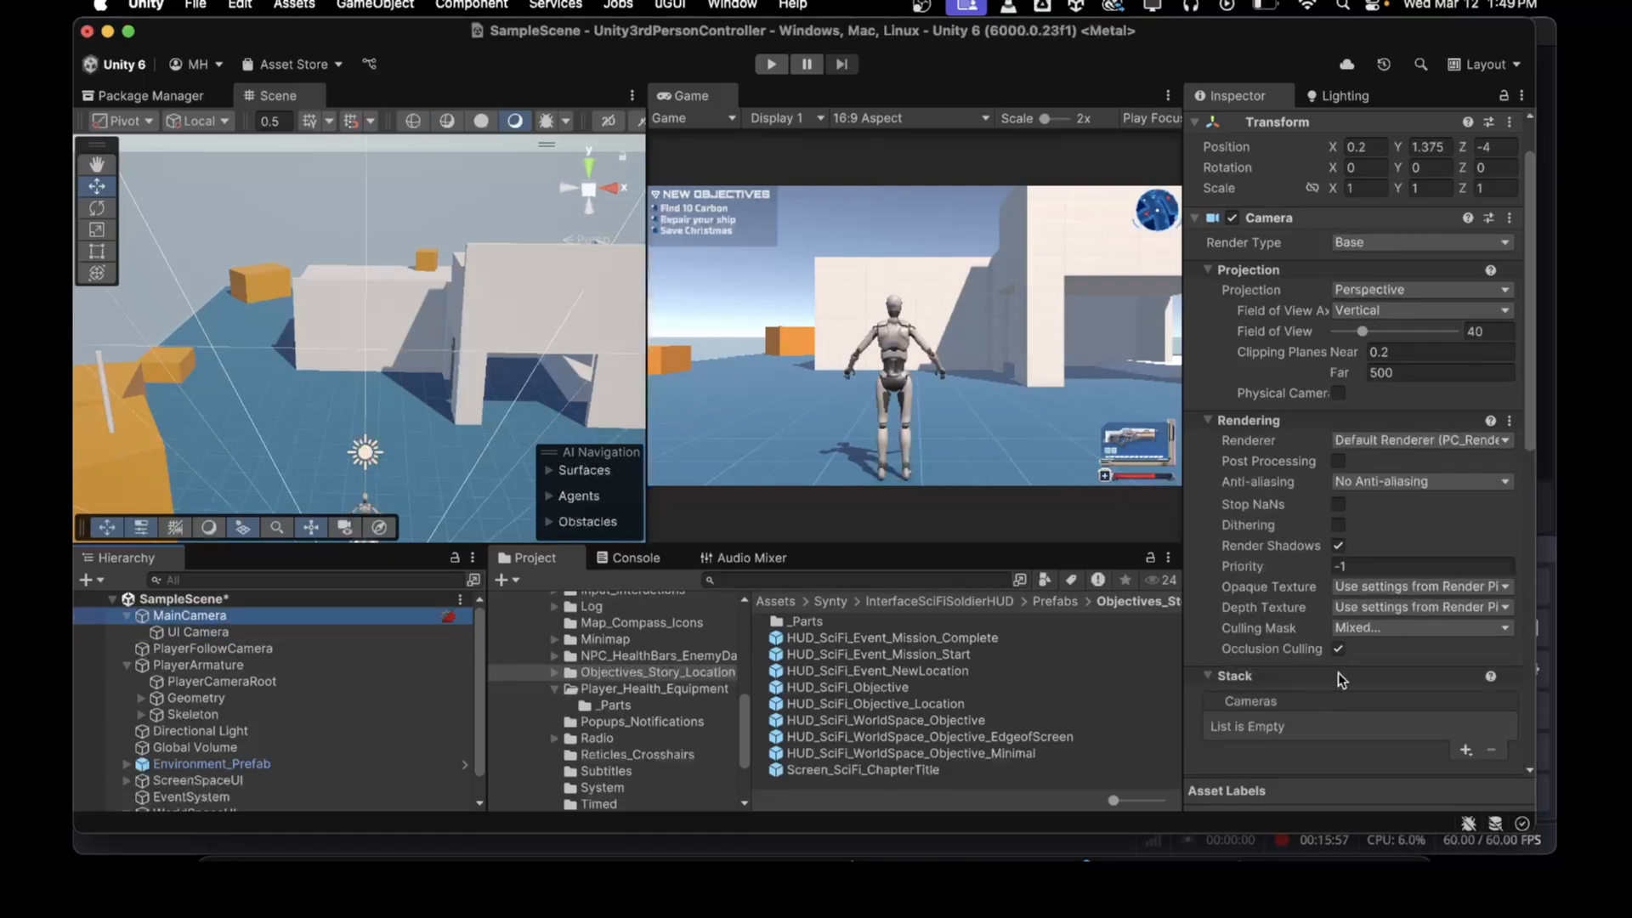
click(1466, 752)
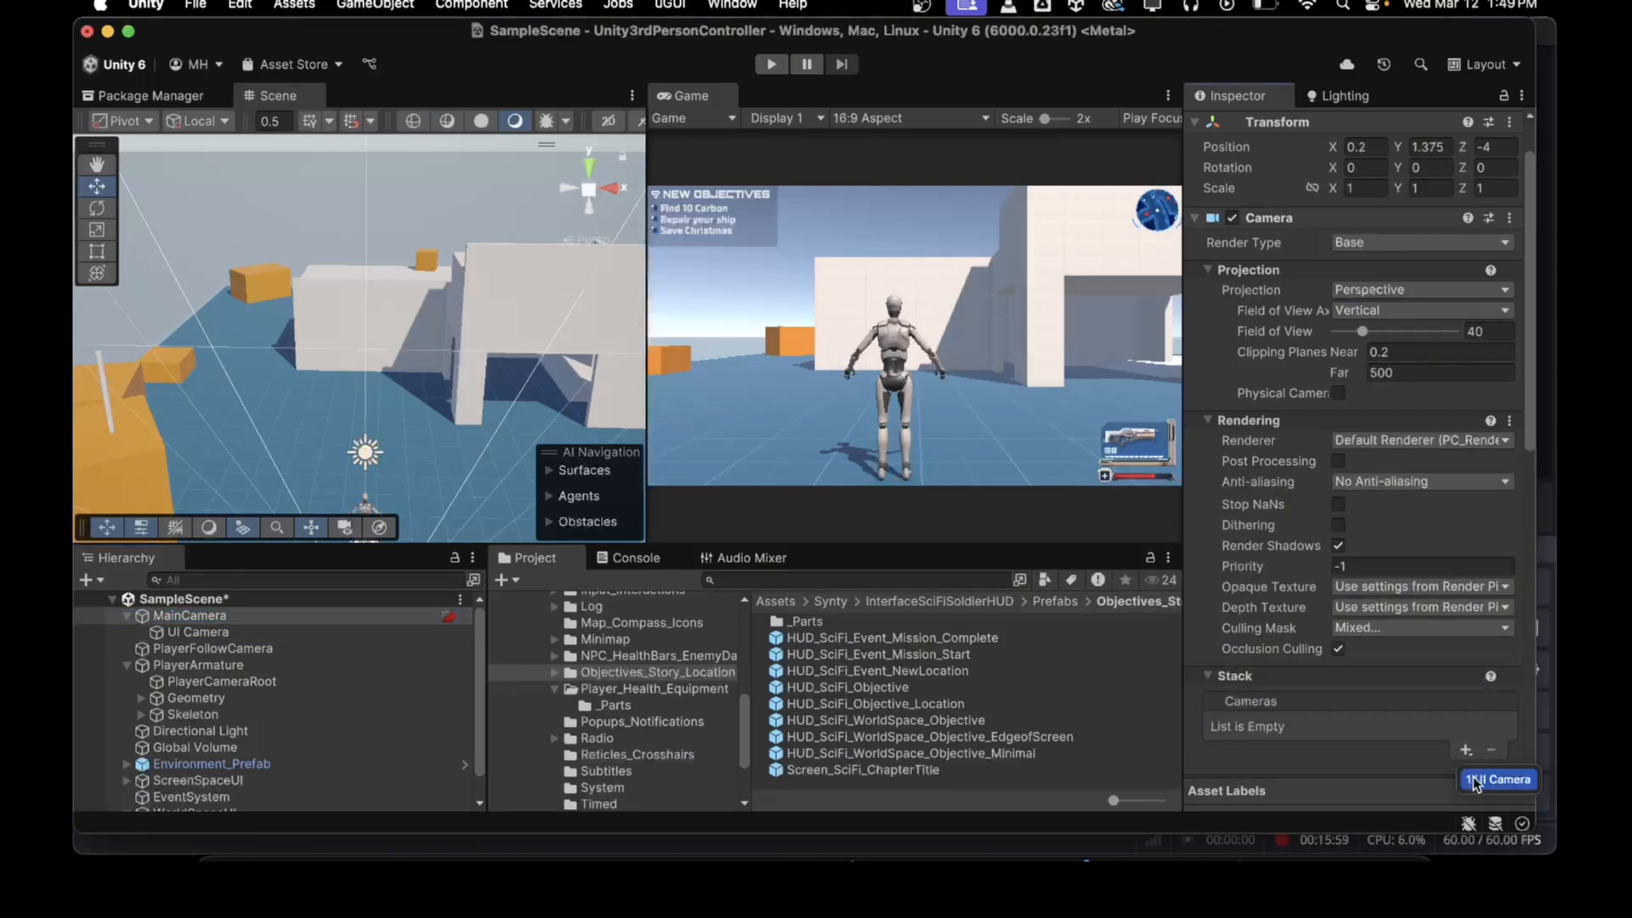
click(1475, 782)
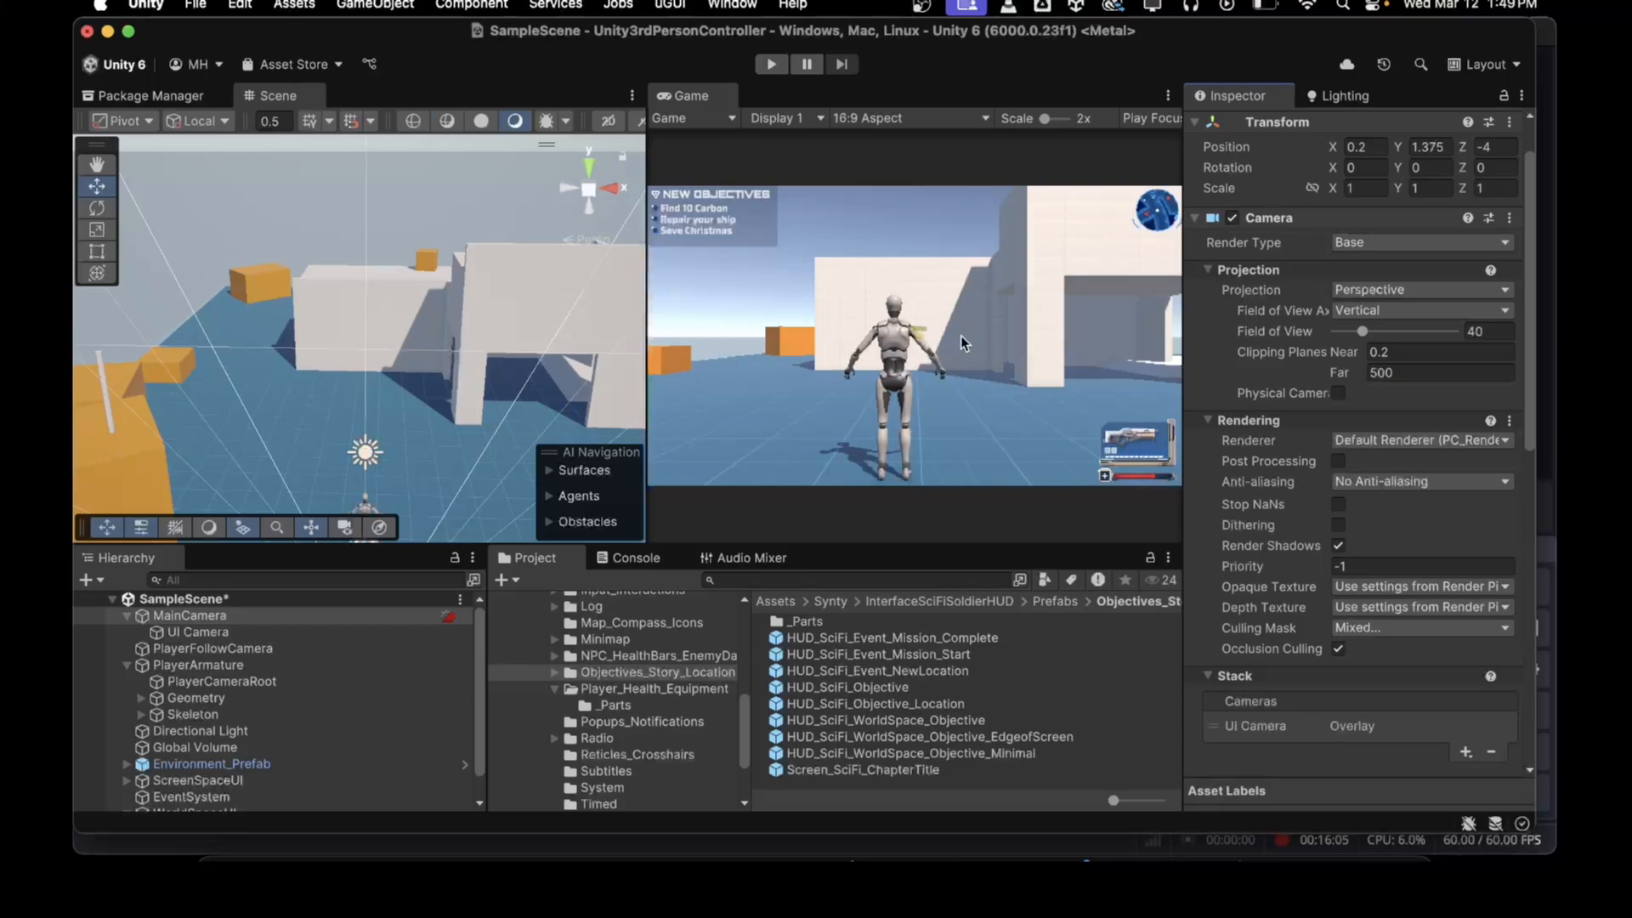
Step: Enter play mode and walk the character around to check the world-space objective marker
click(770, 66)
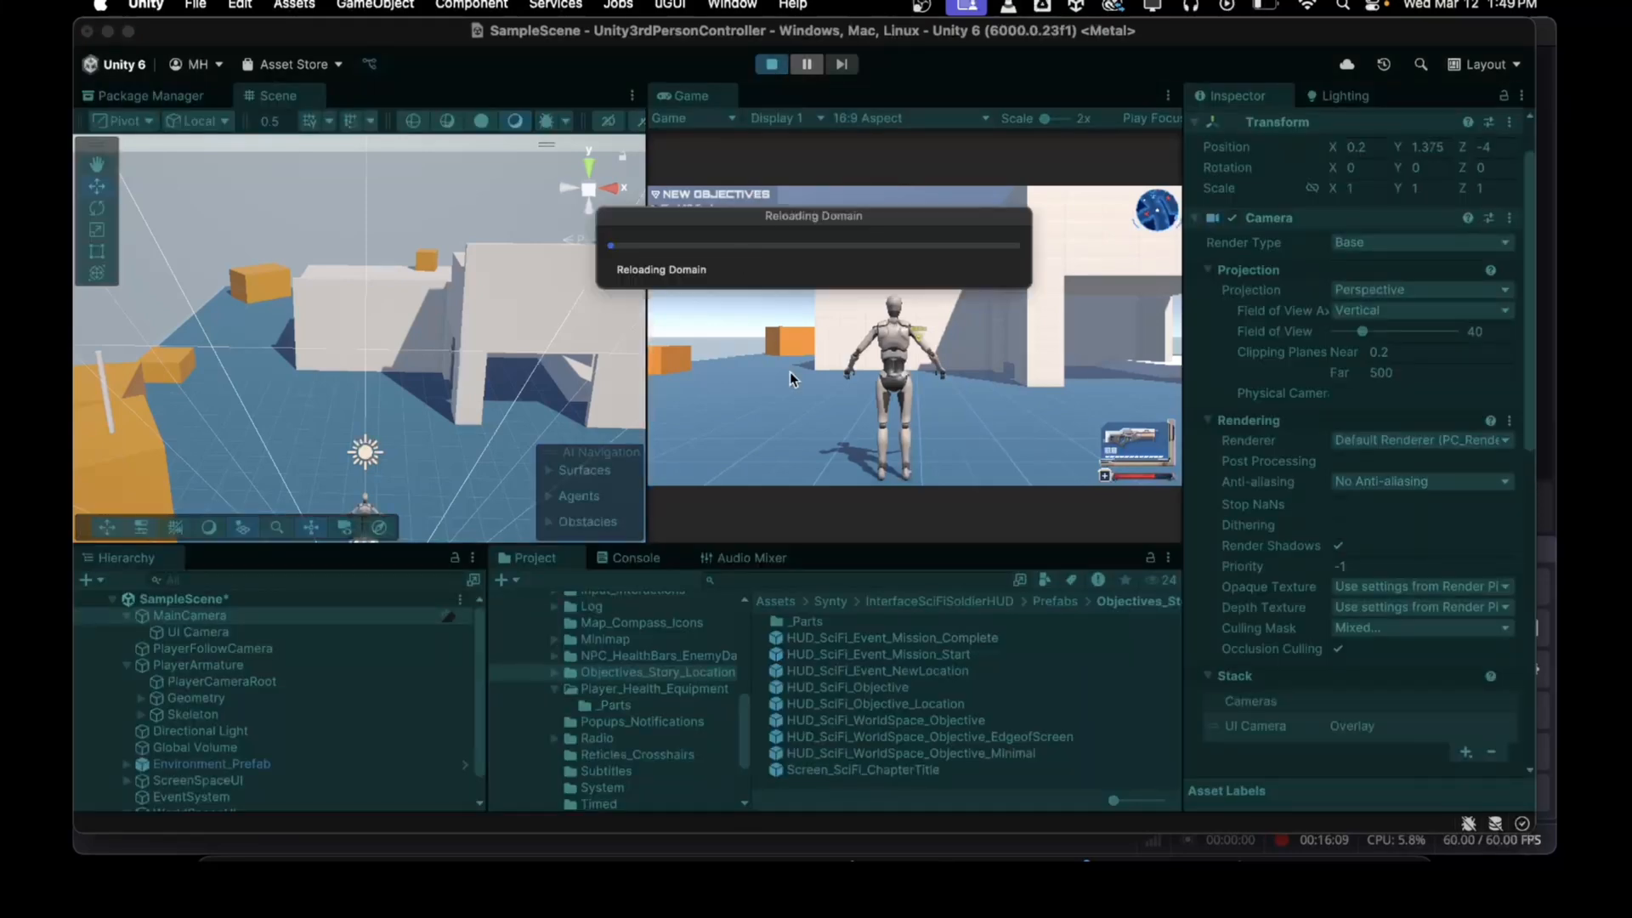
key(w)
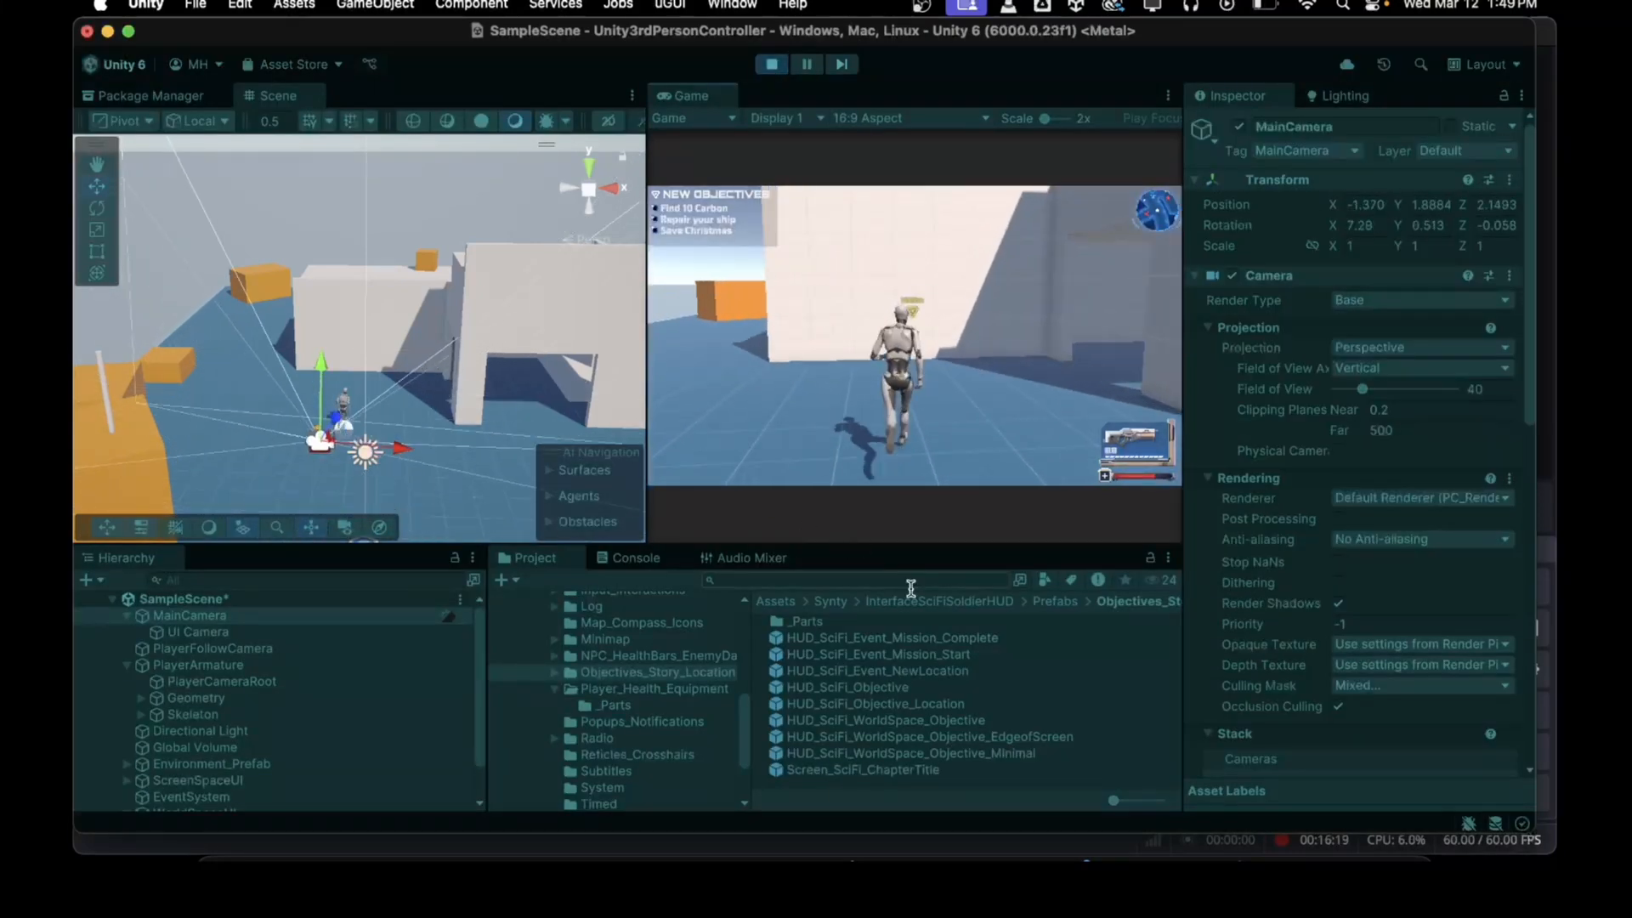
key(a)
key(w)
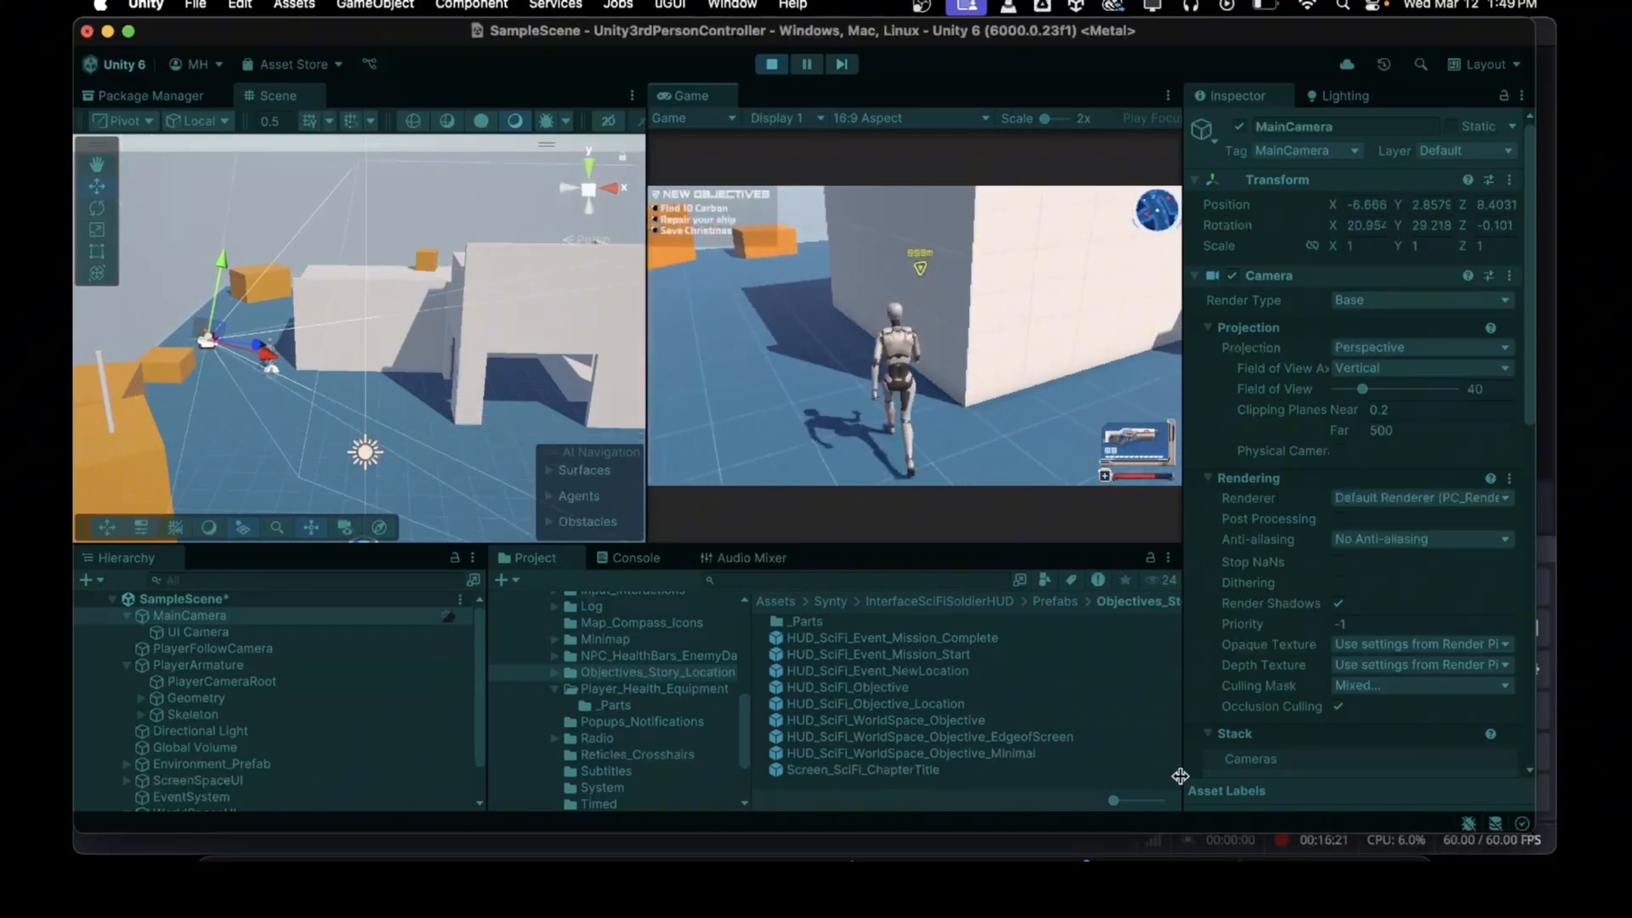
key(a)
key(w)
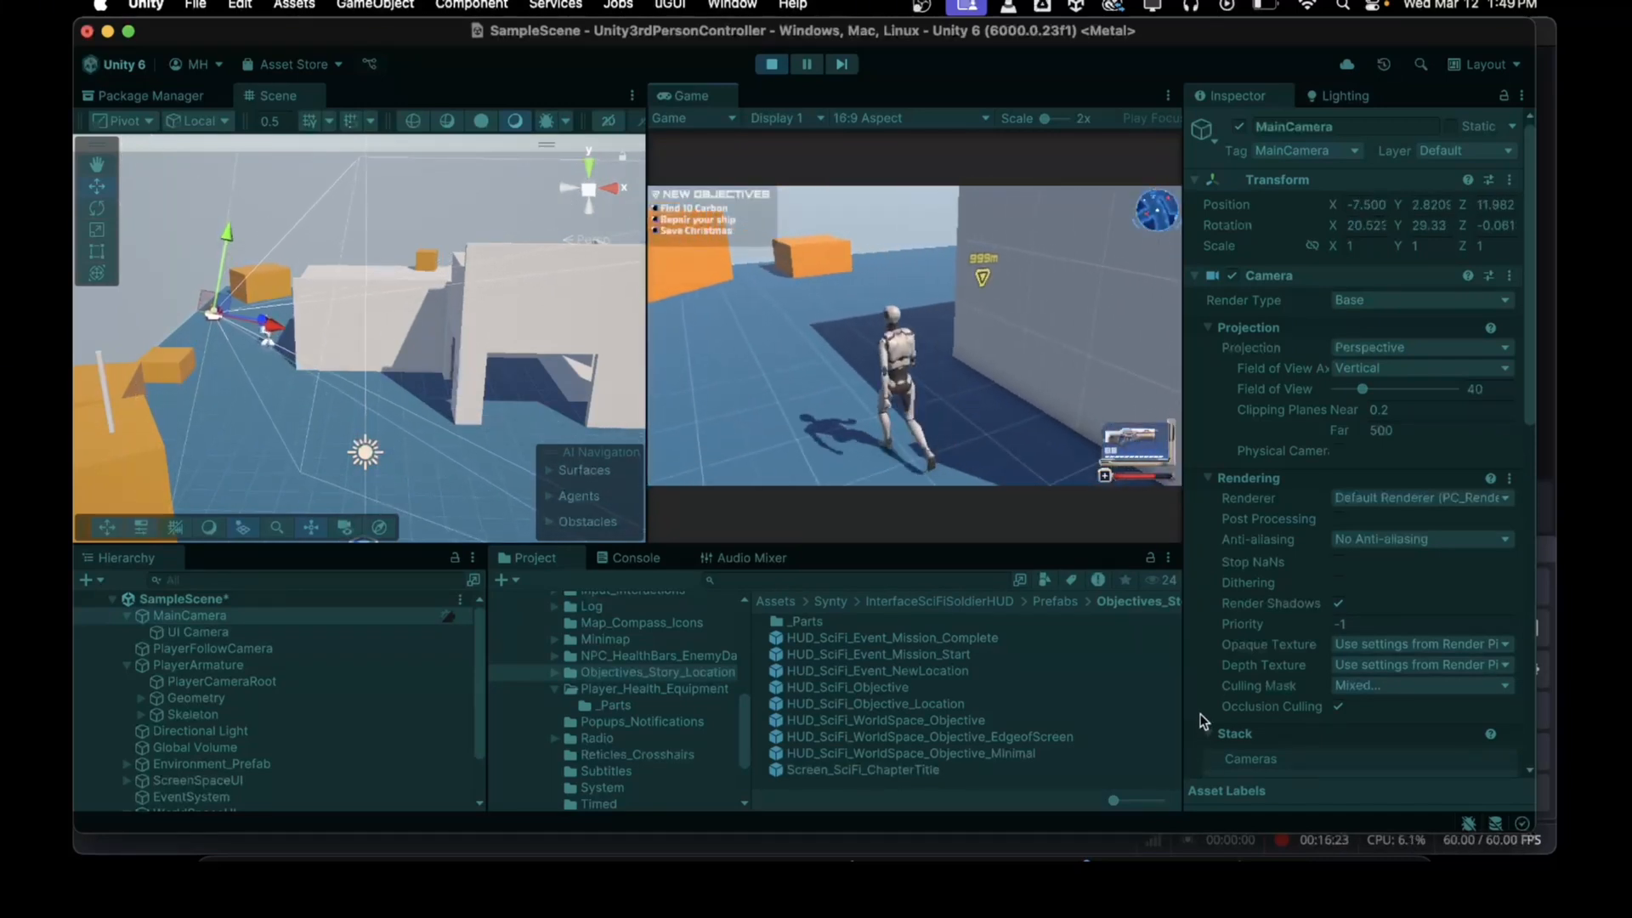
key(w)
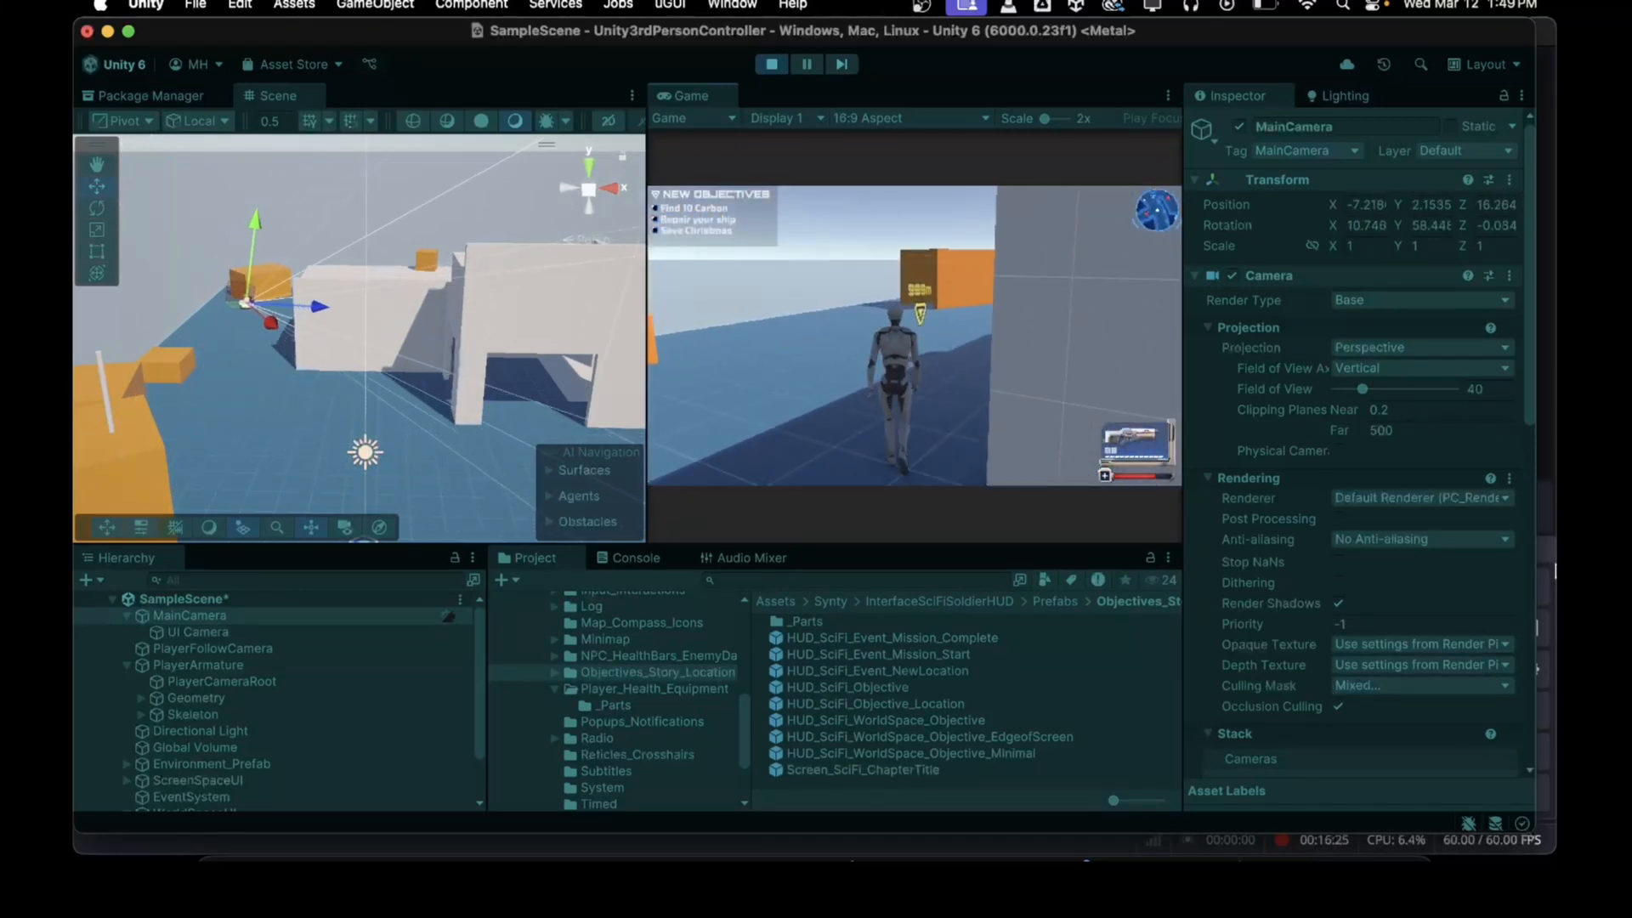
key(w)
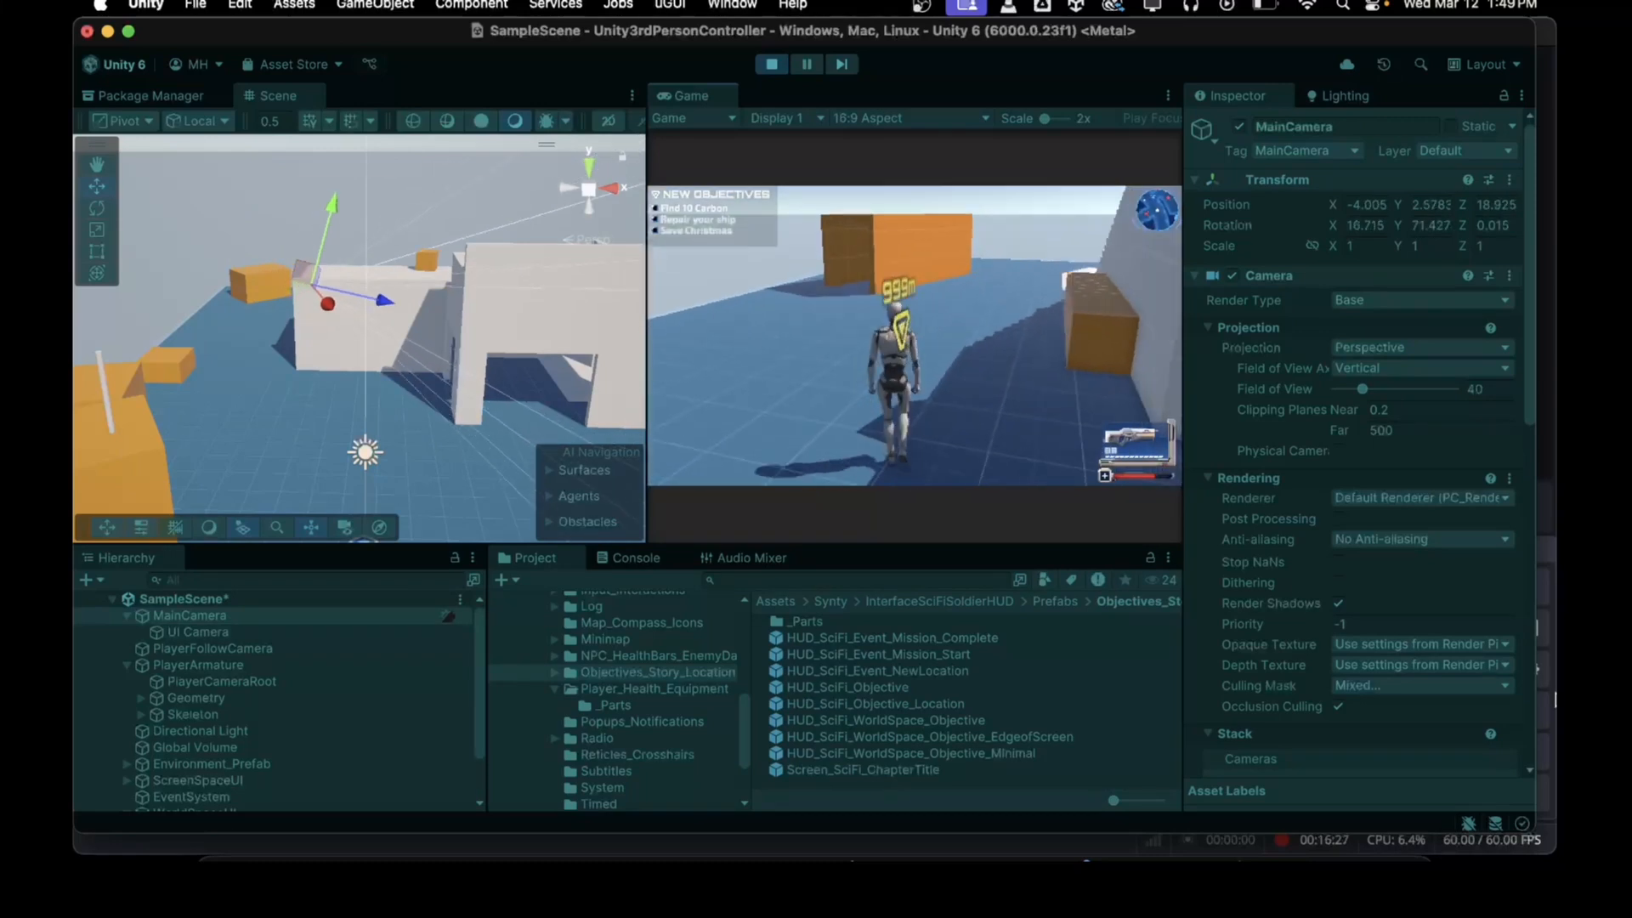
key(w)
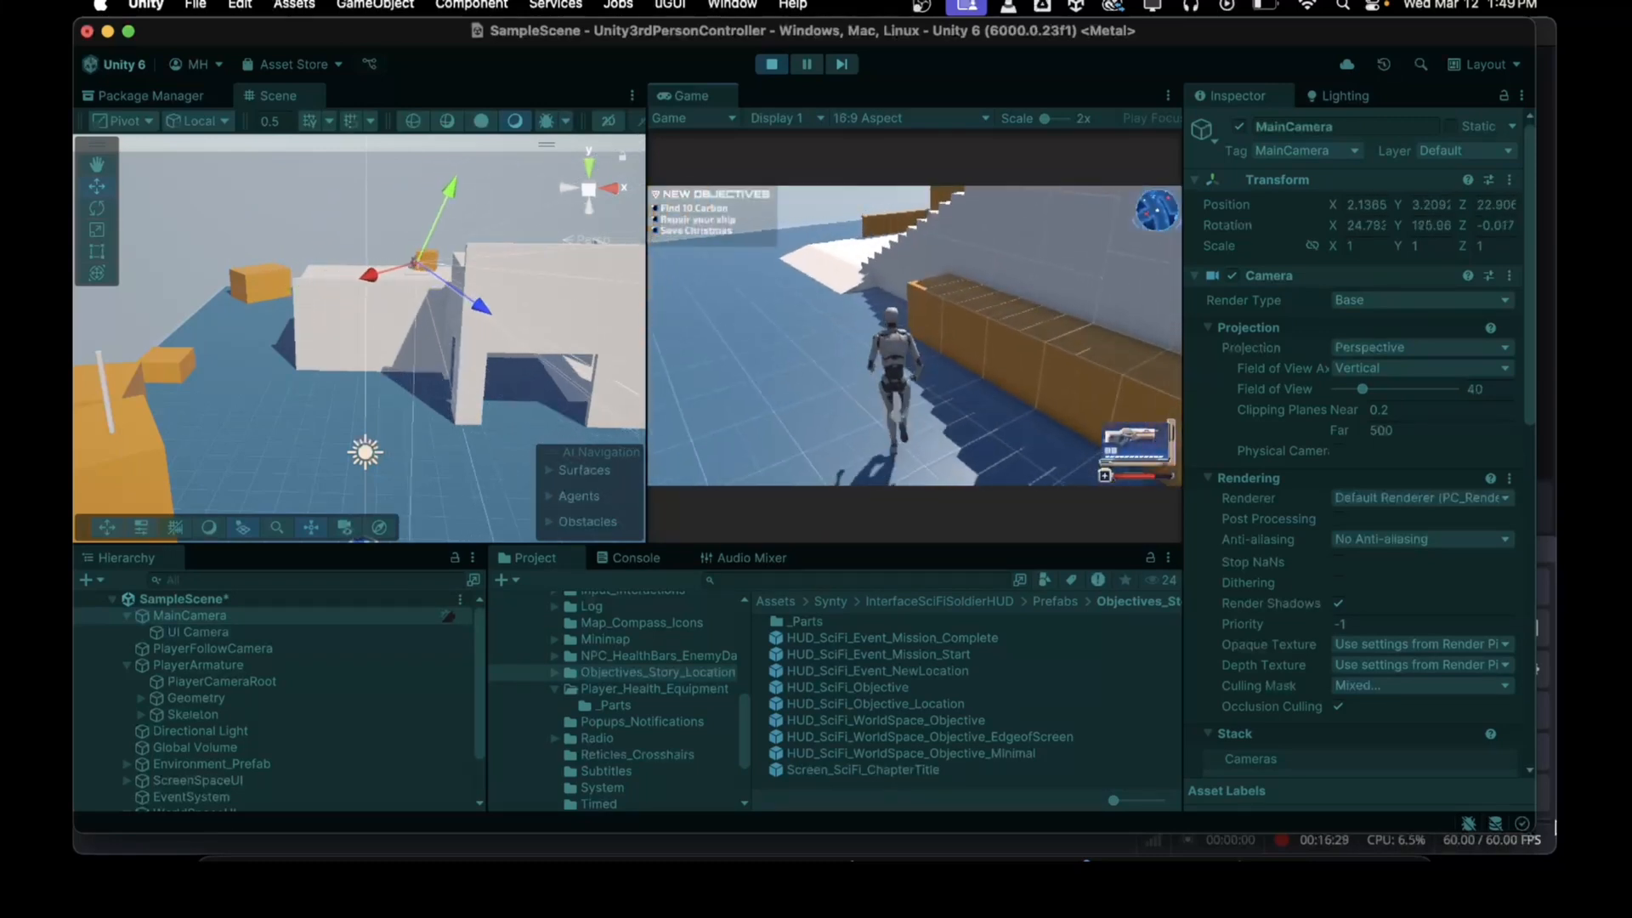
key(w)
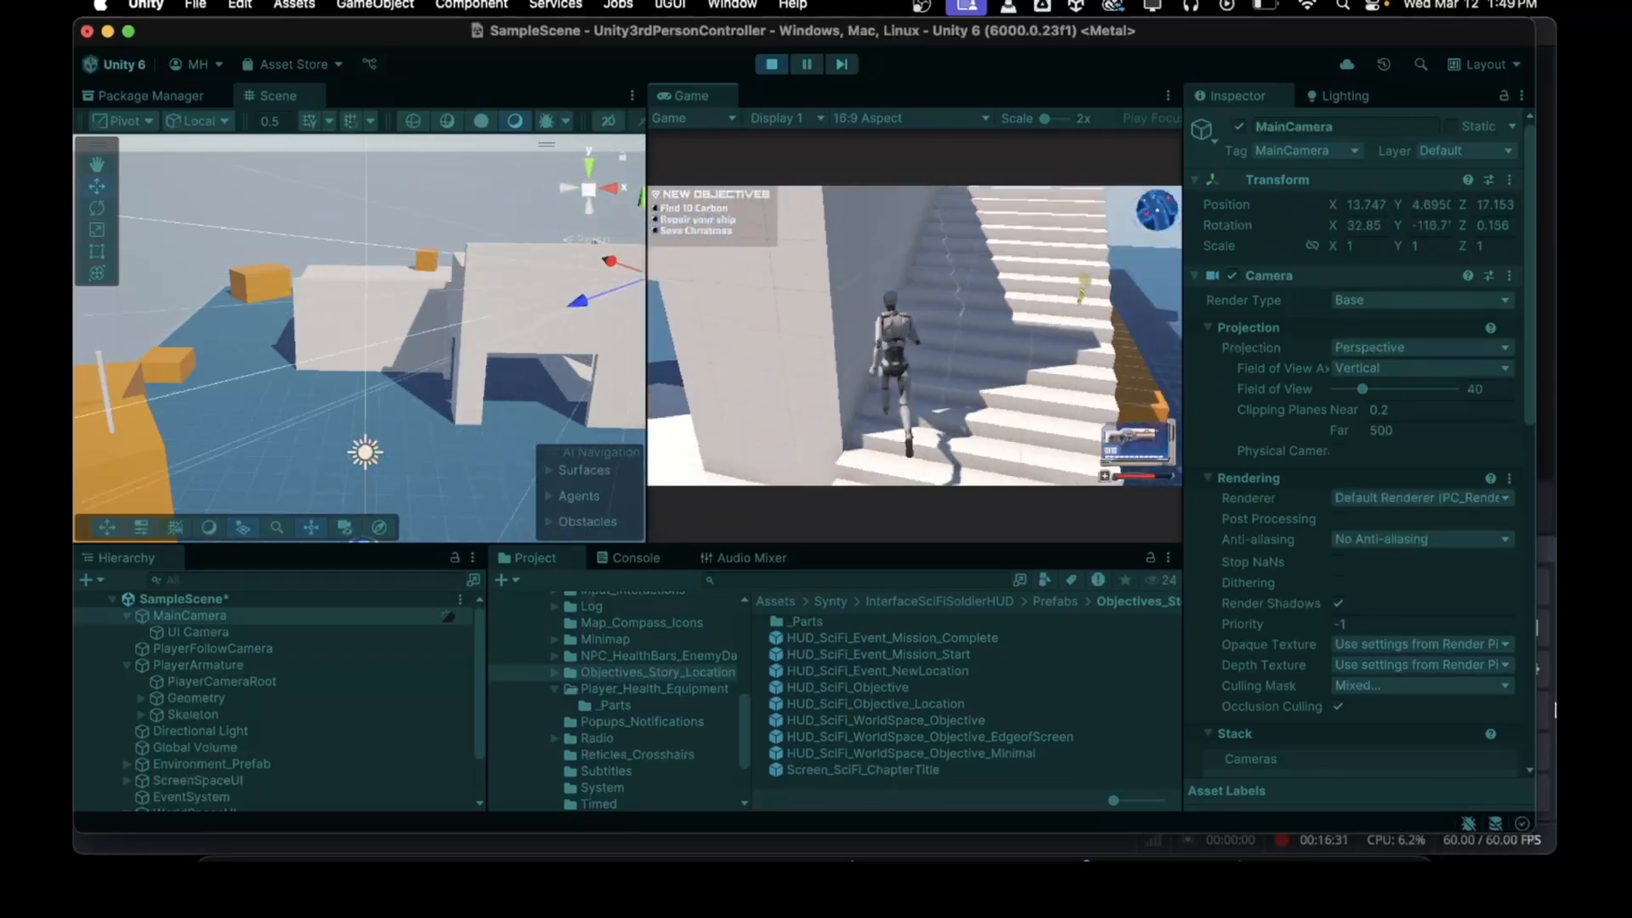
key(w)
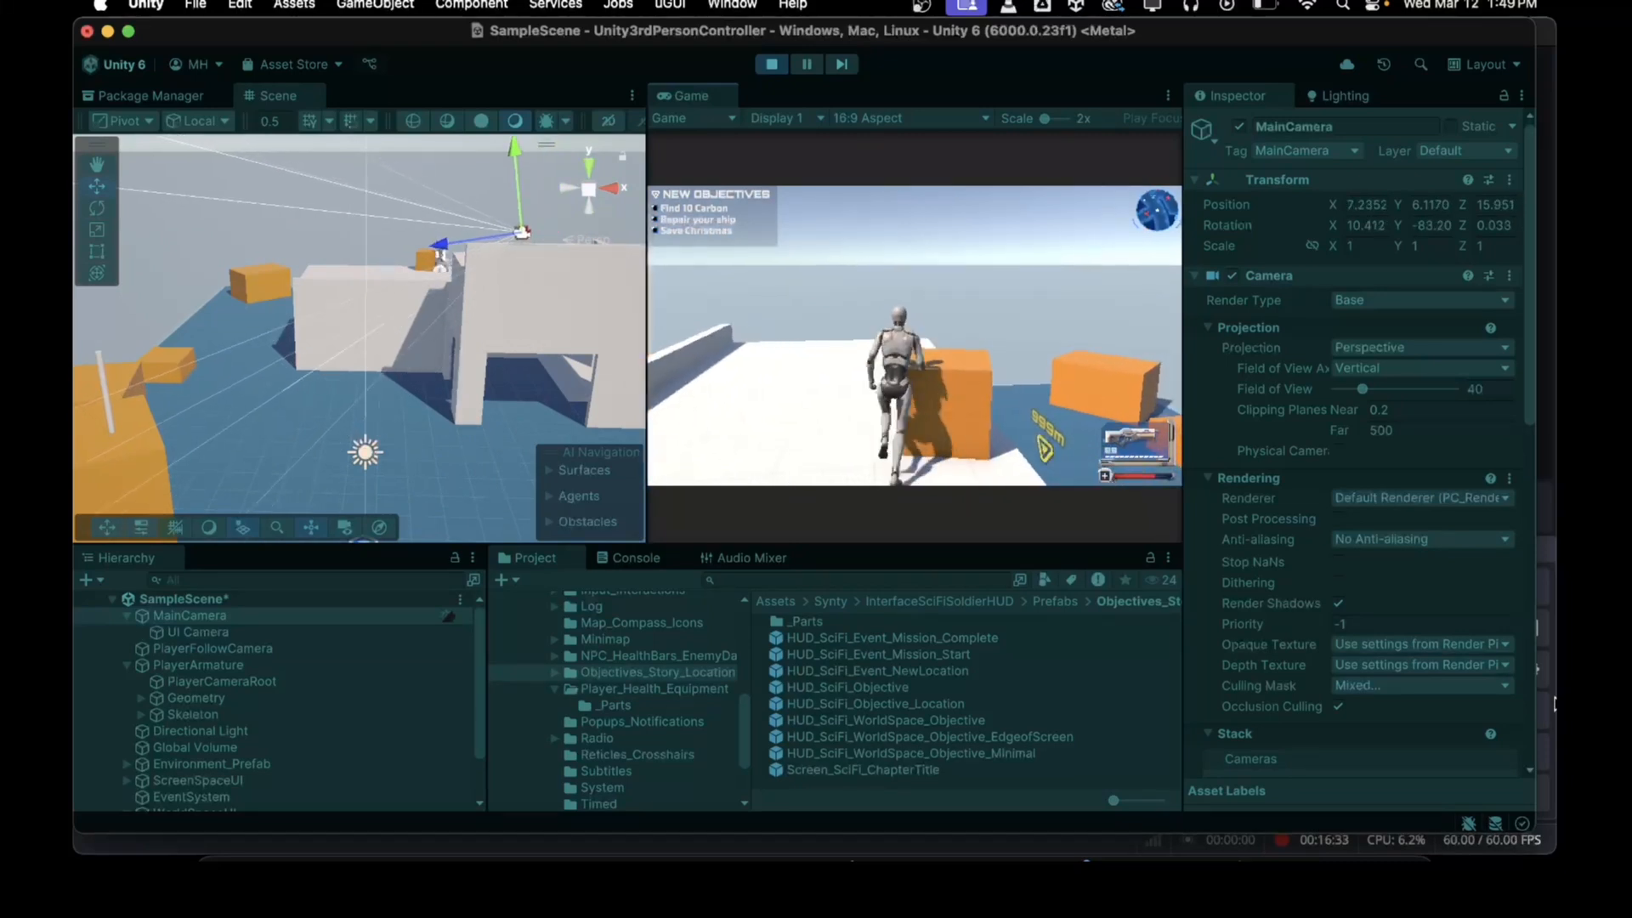
key(w)
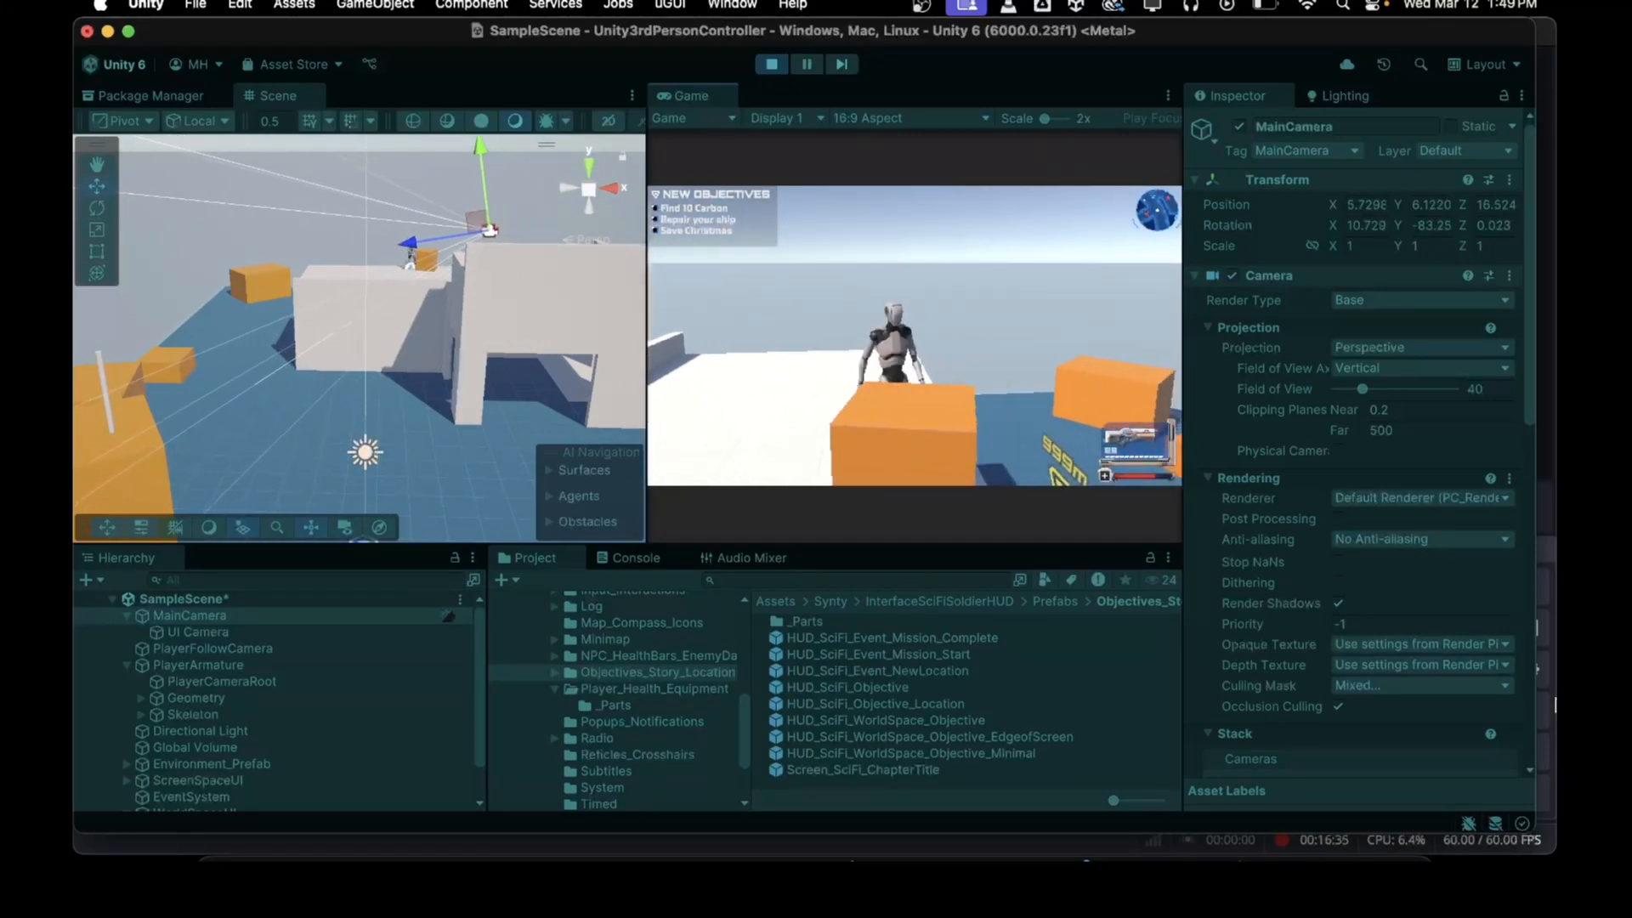
key(w)
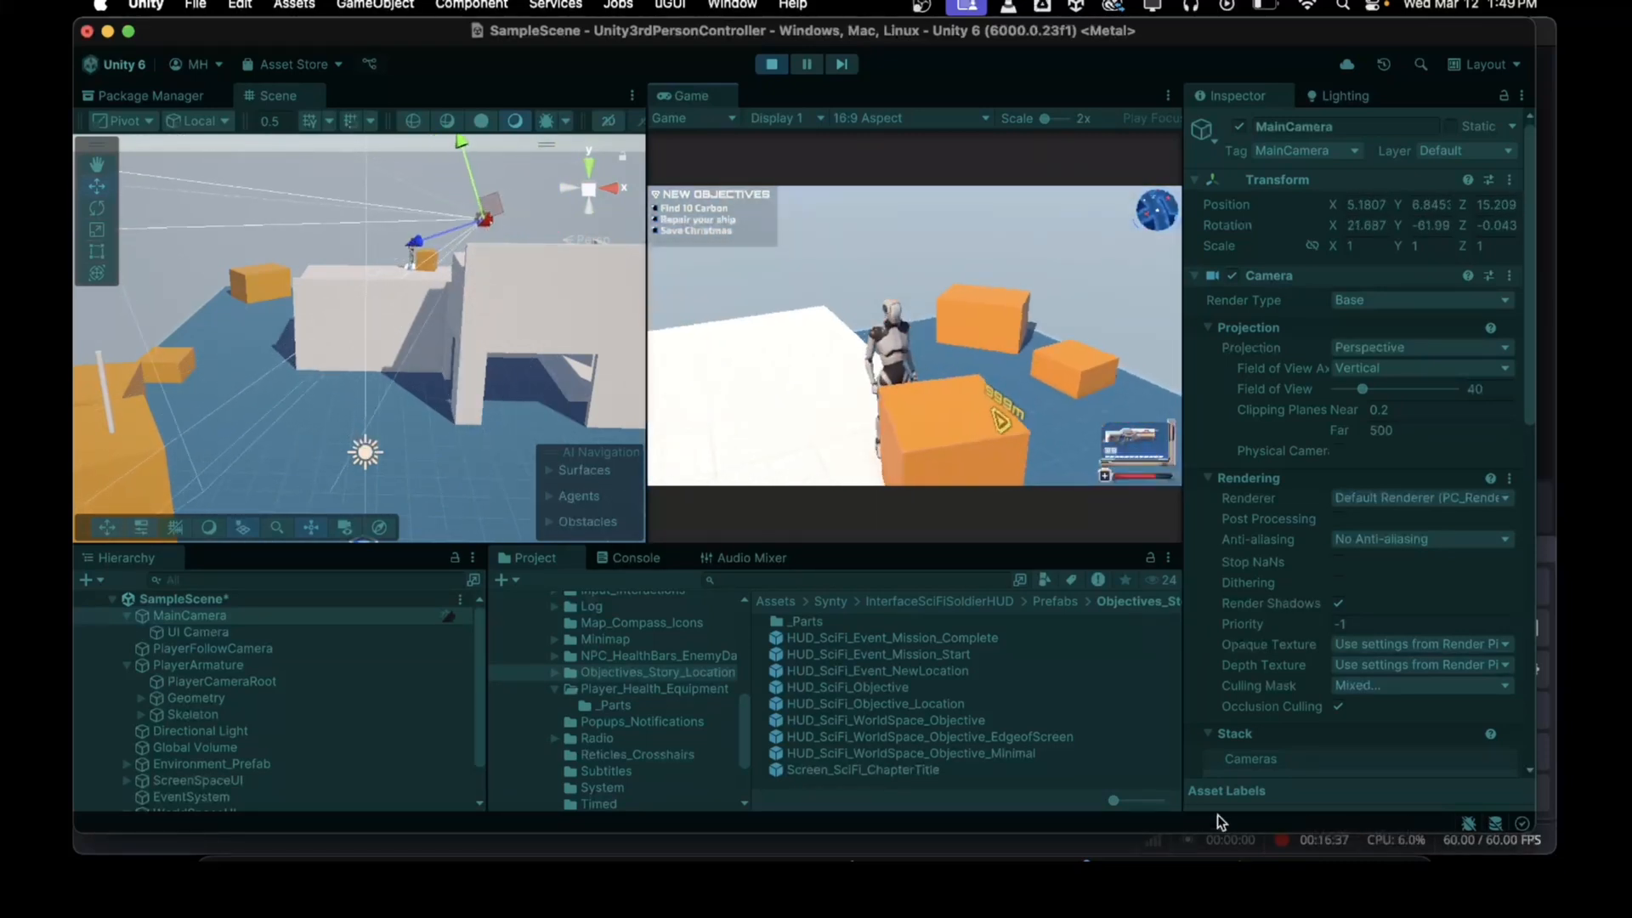
key(w)
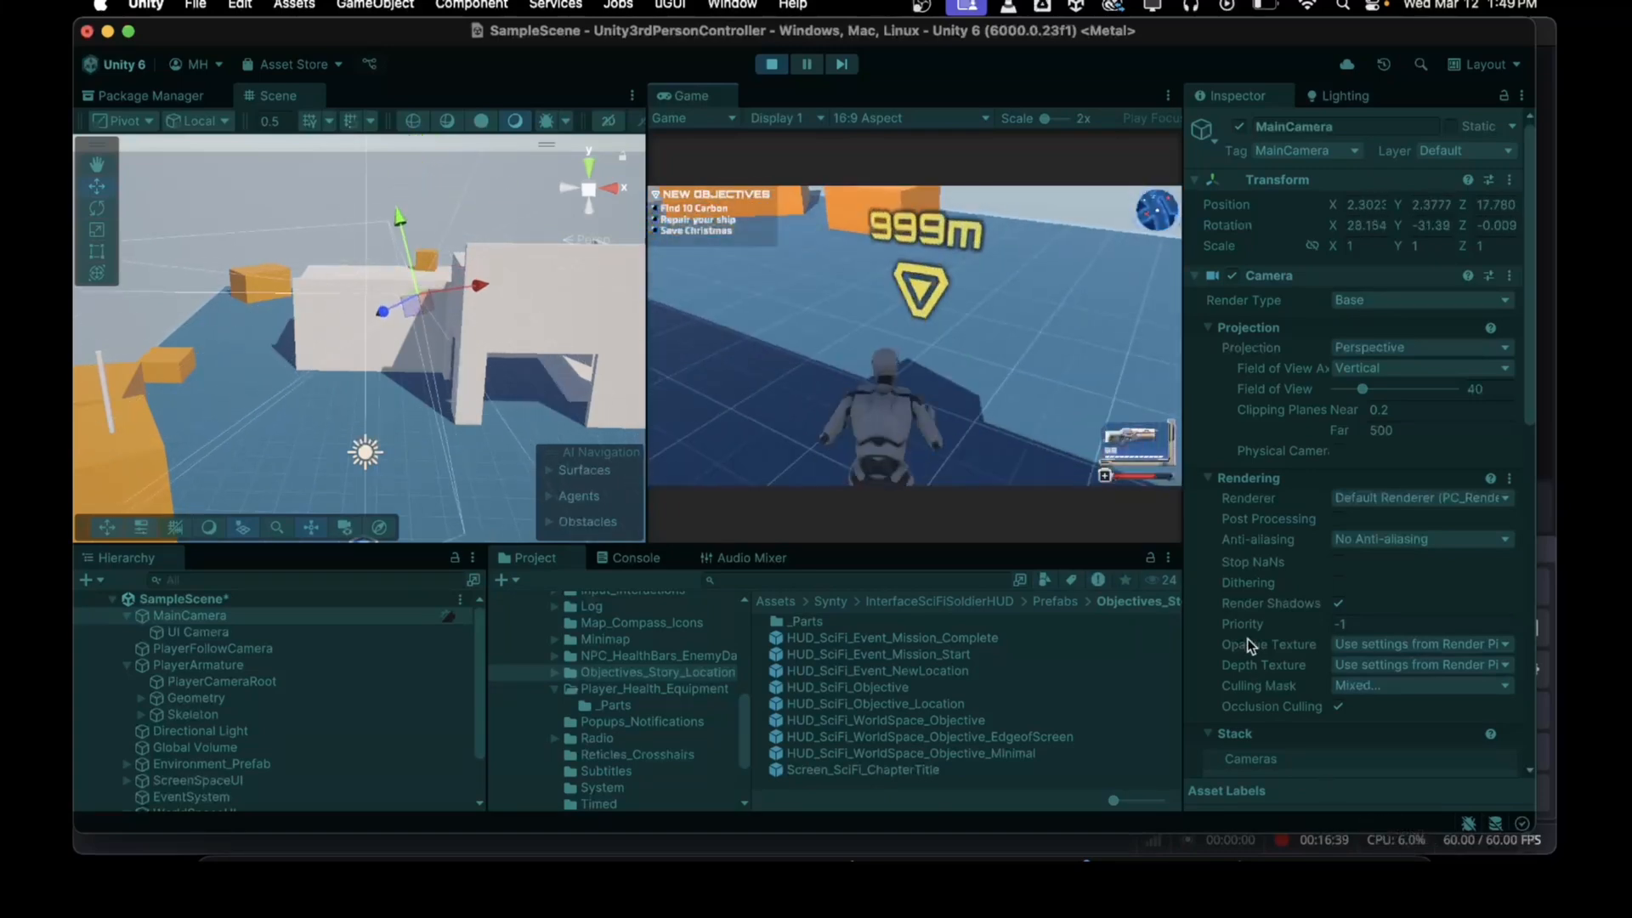
key(w)
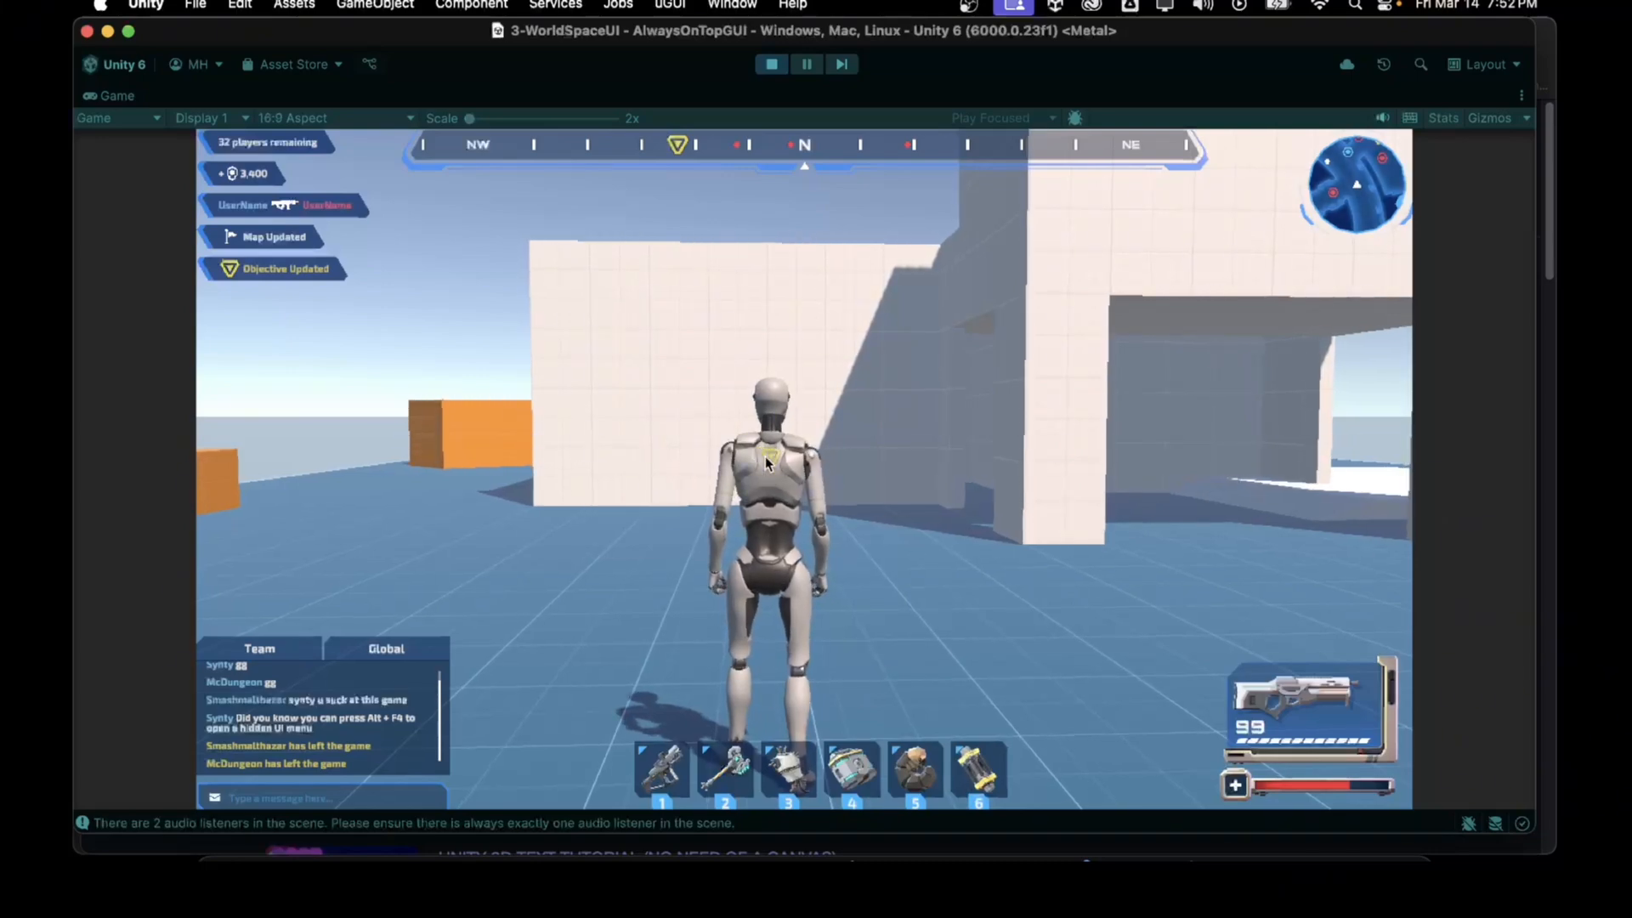
Step: Walk the character around the test scene to inspect the marker against the player, then stop play mode
key(w)
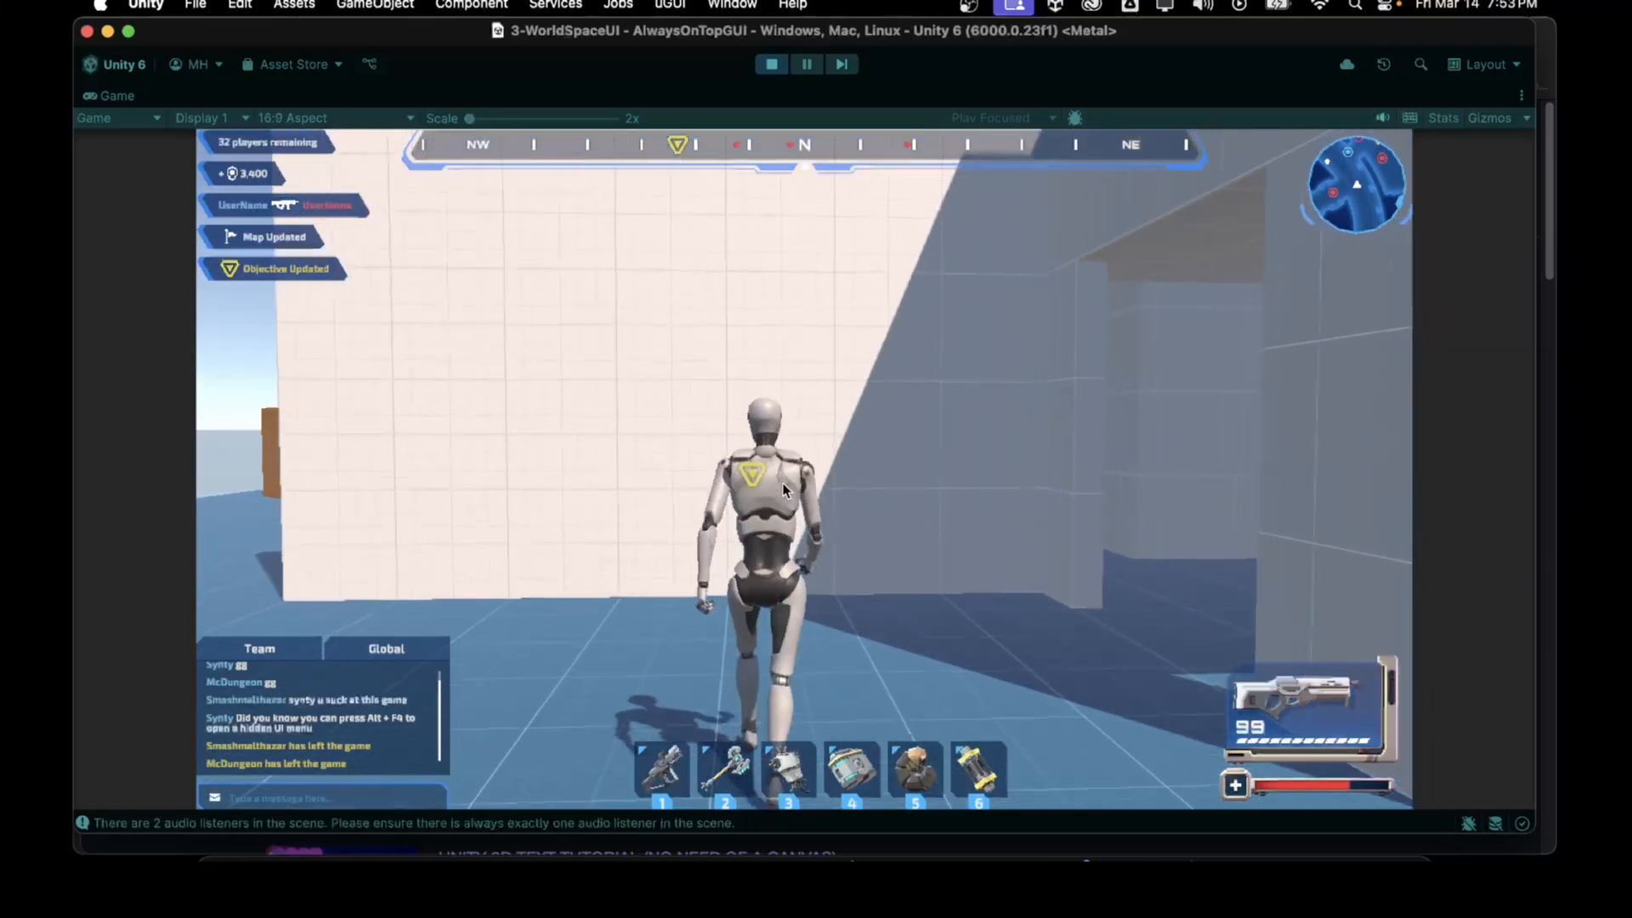
key(a)
key(w)
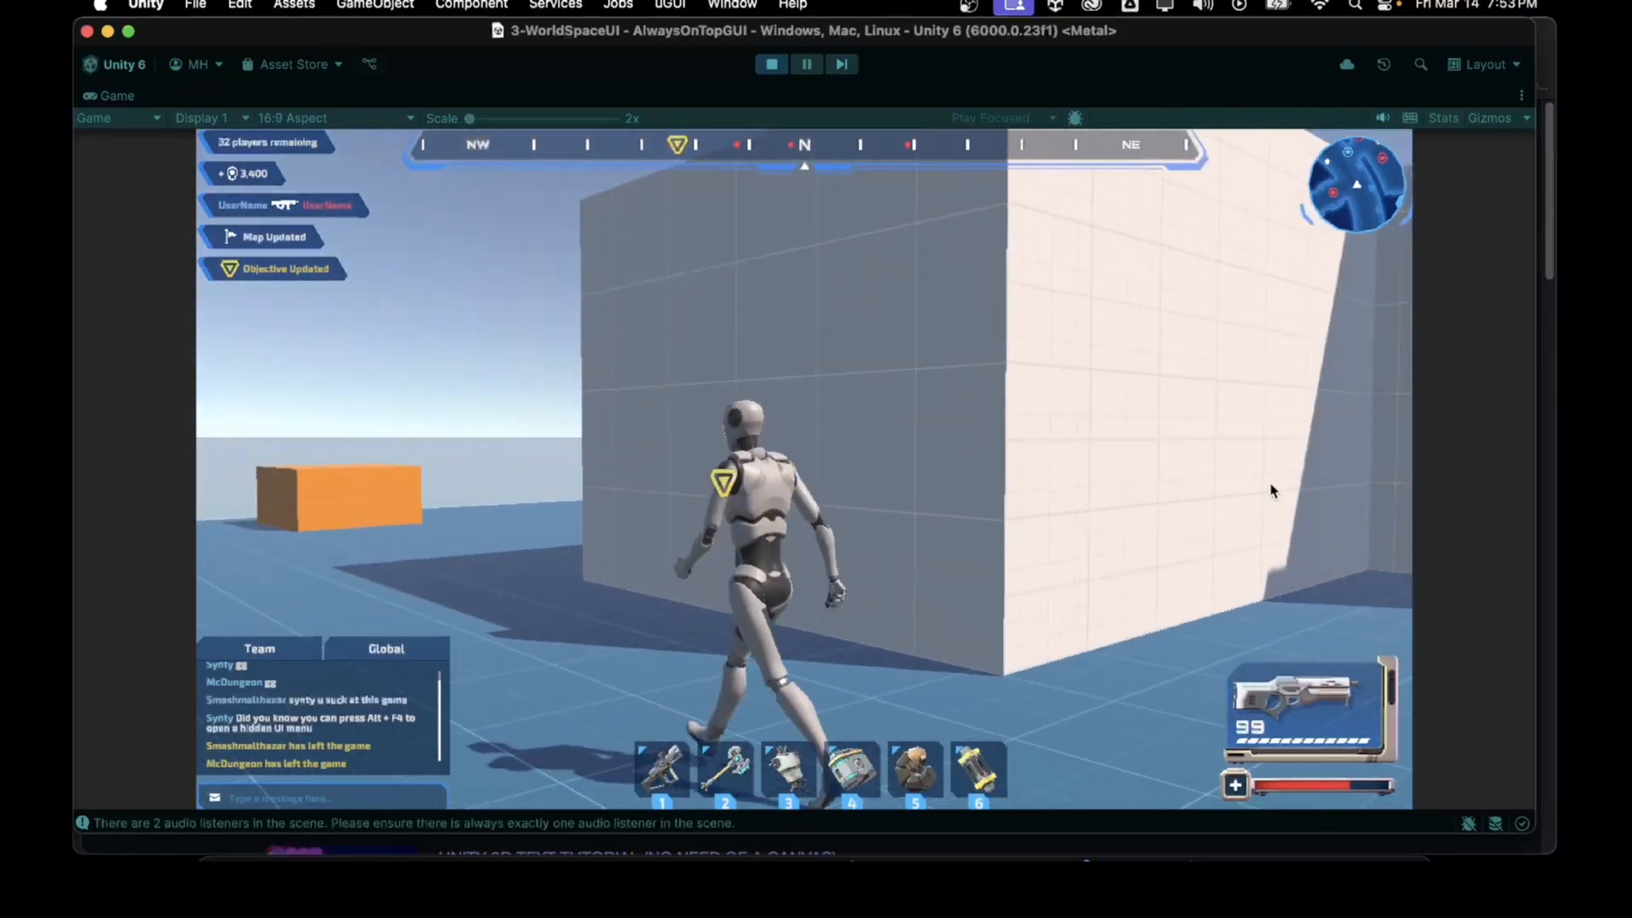
key(a)
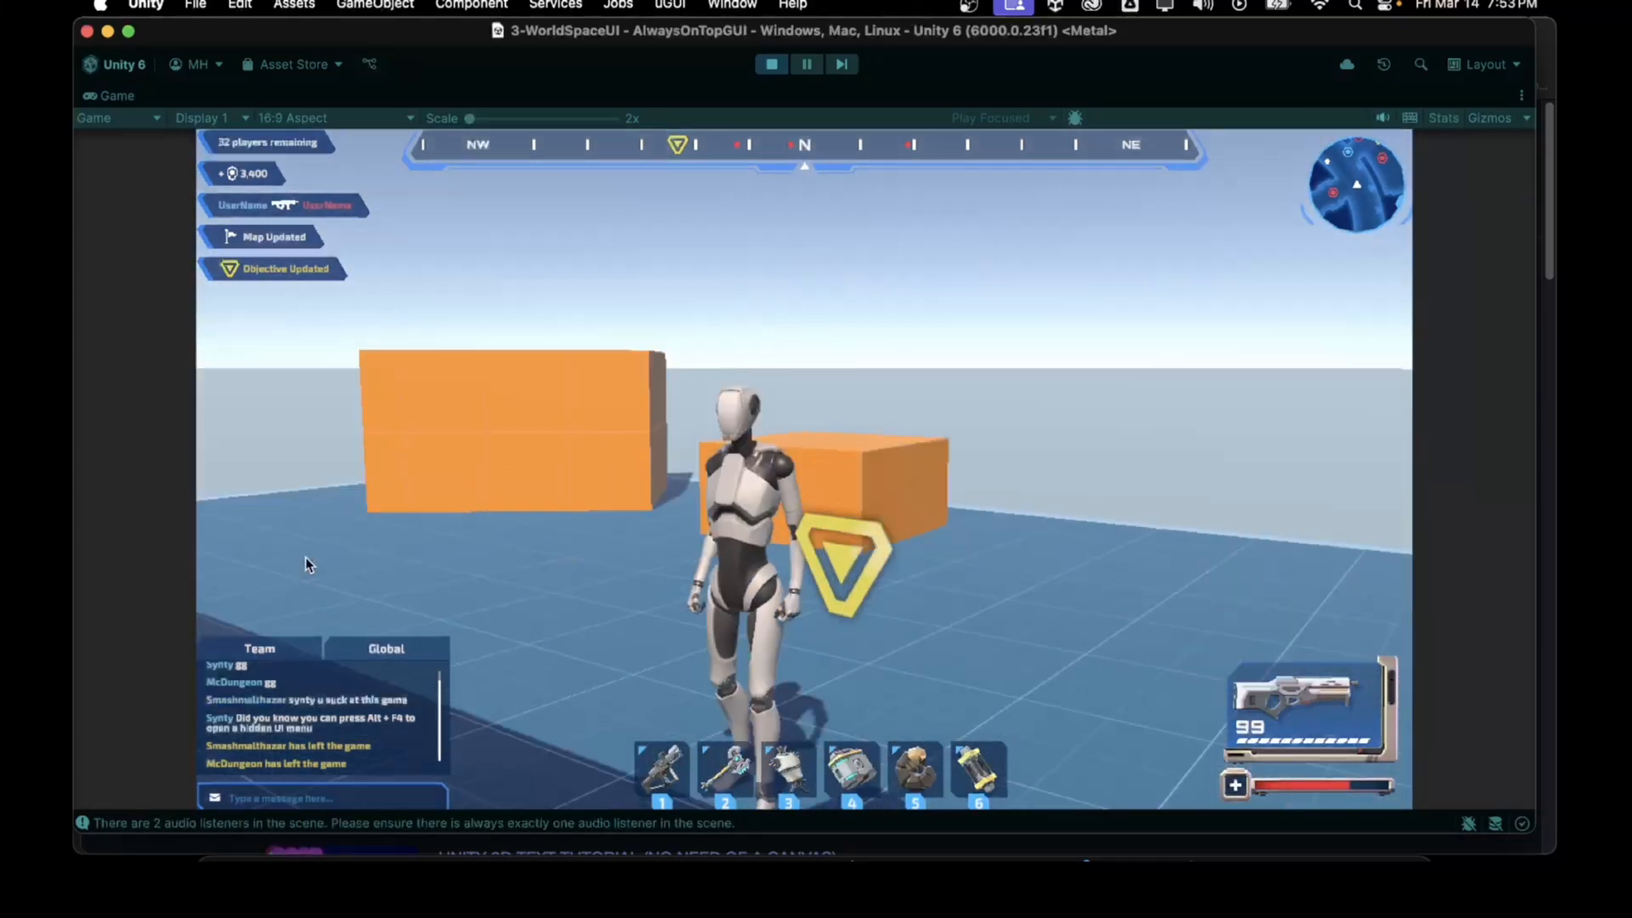
key(d)
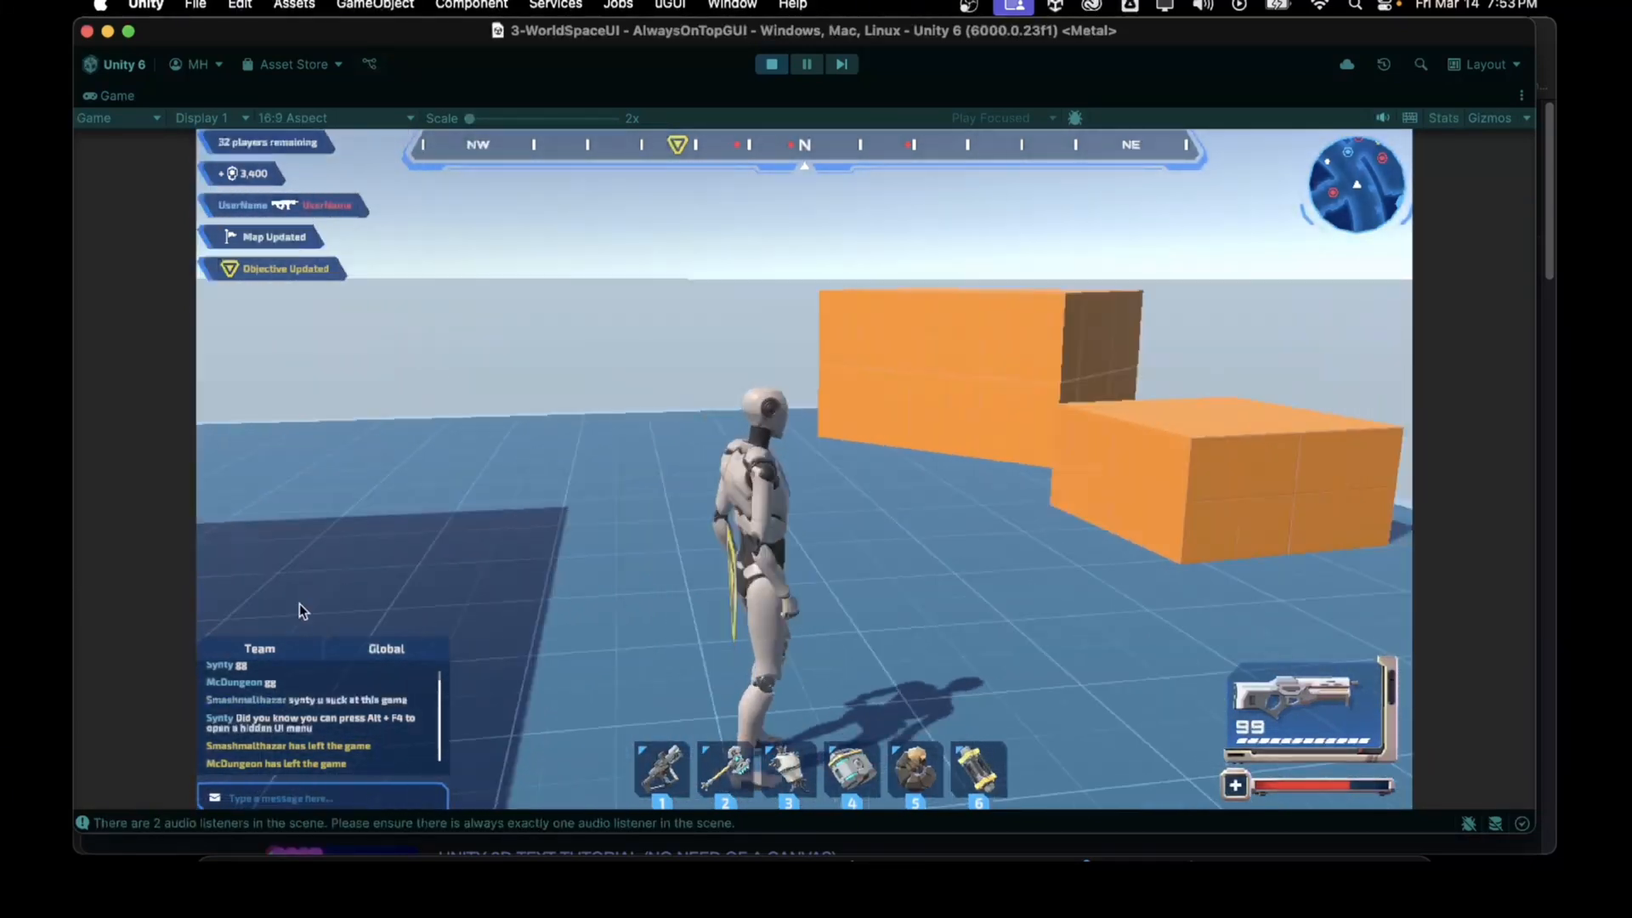
key(d)
key(w)
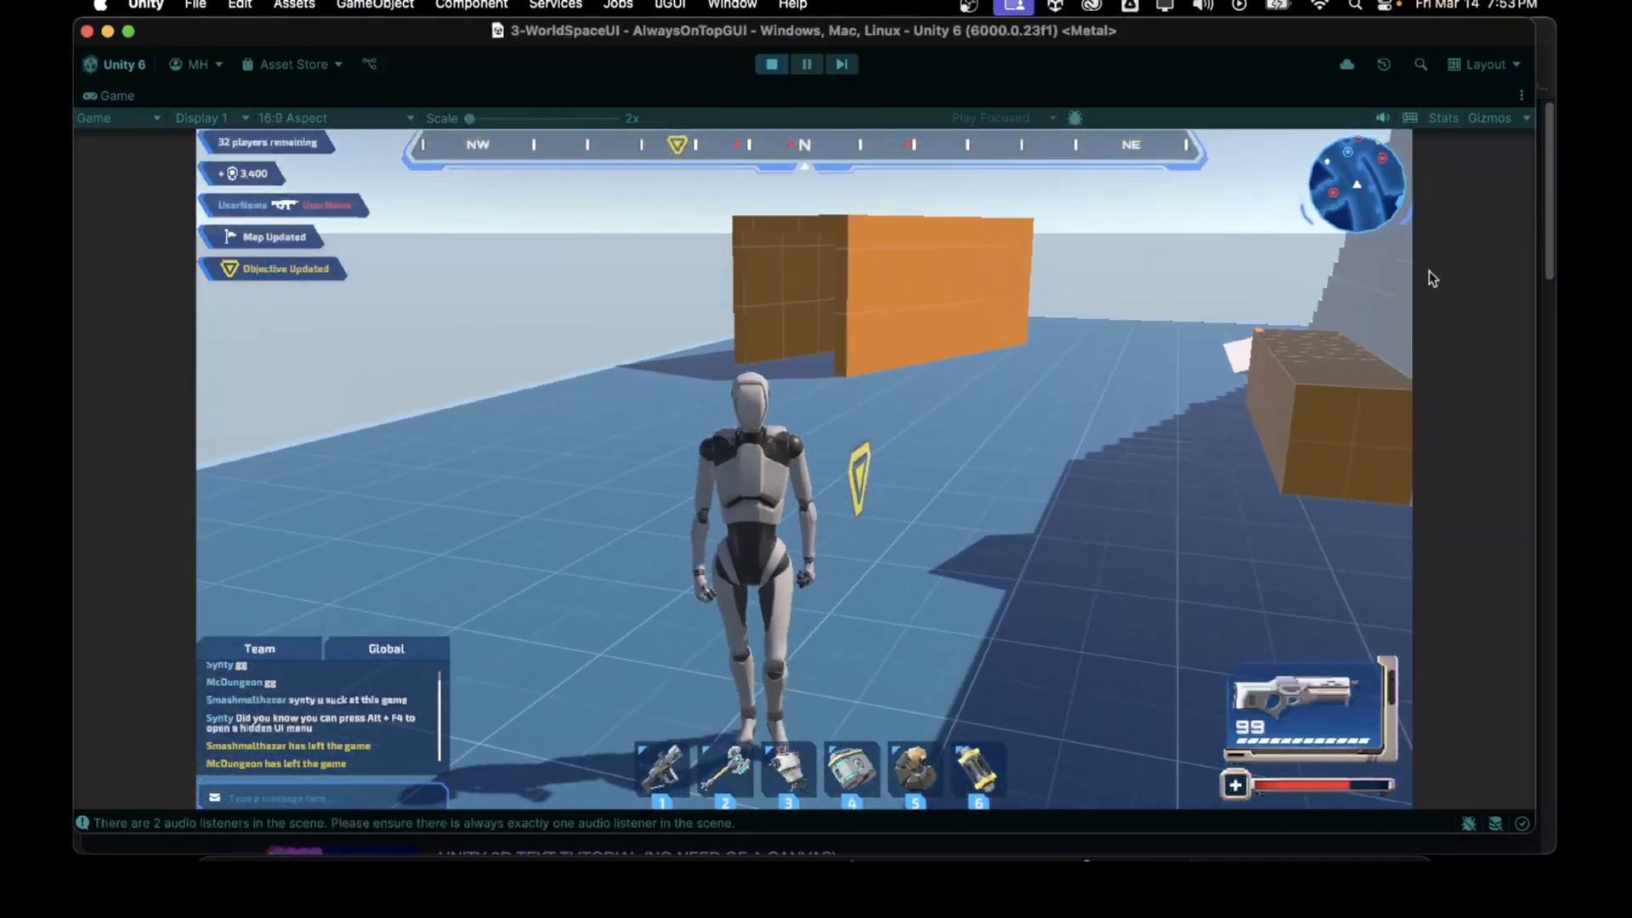
key(d)
key(w)
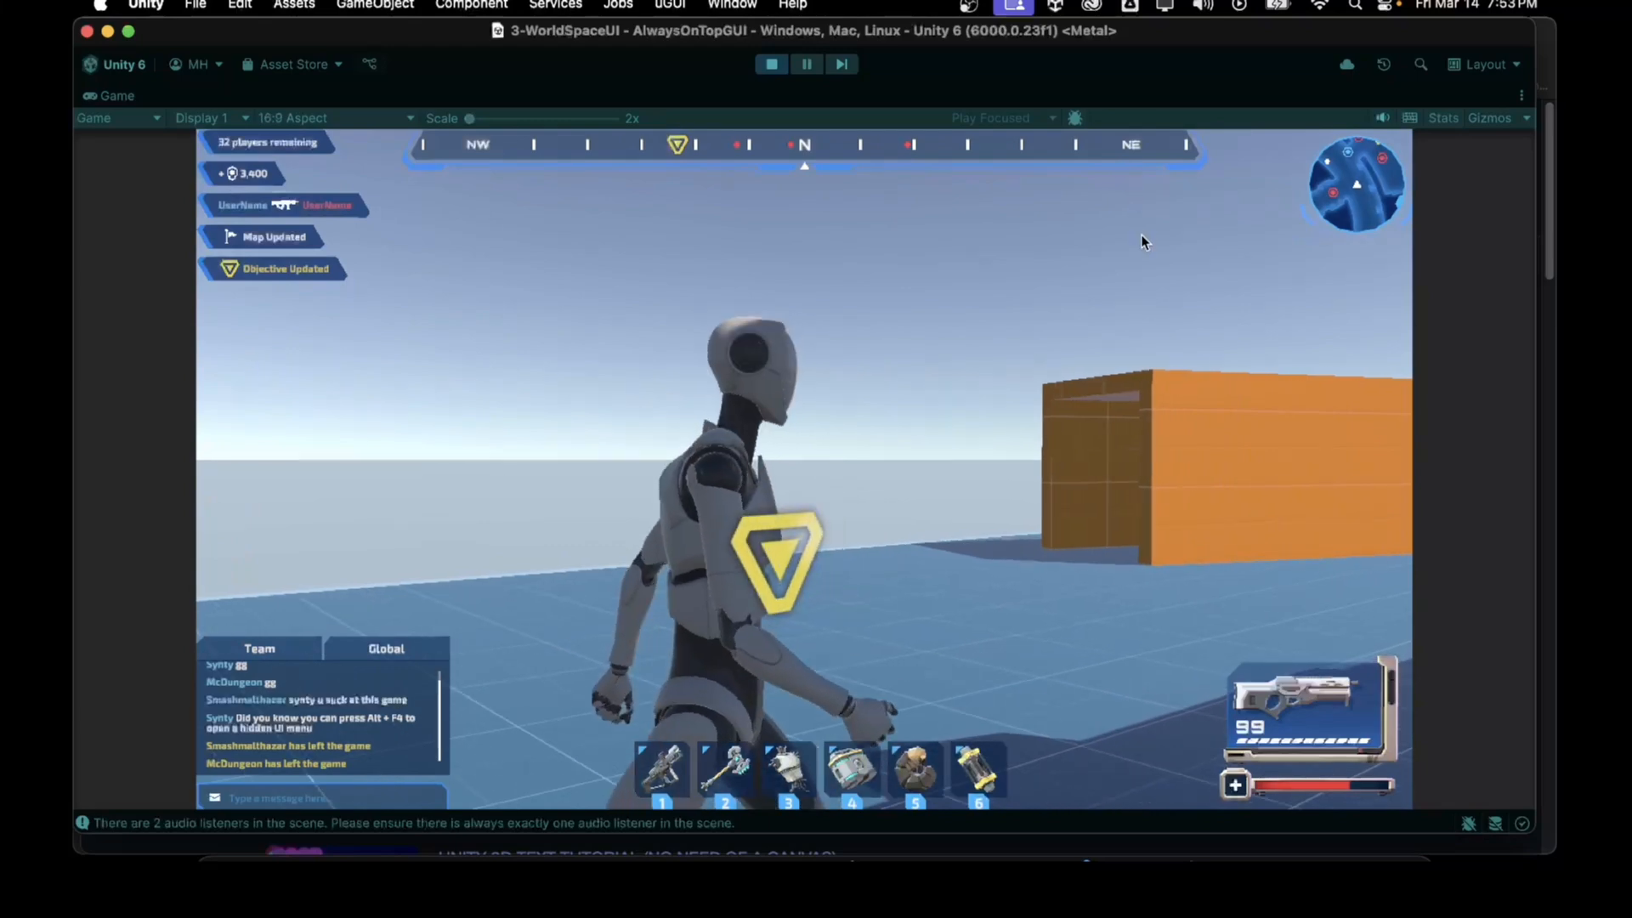
key(s)
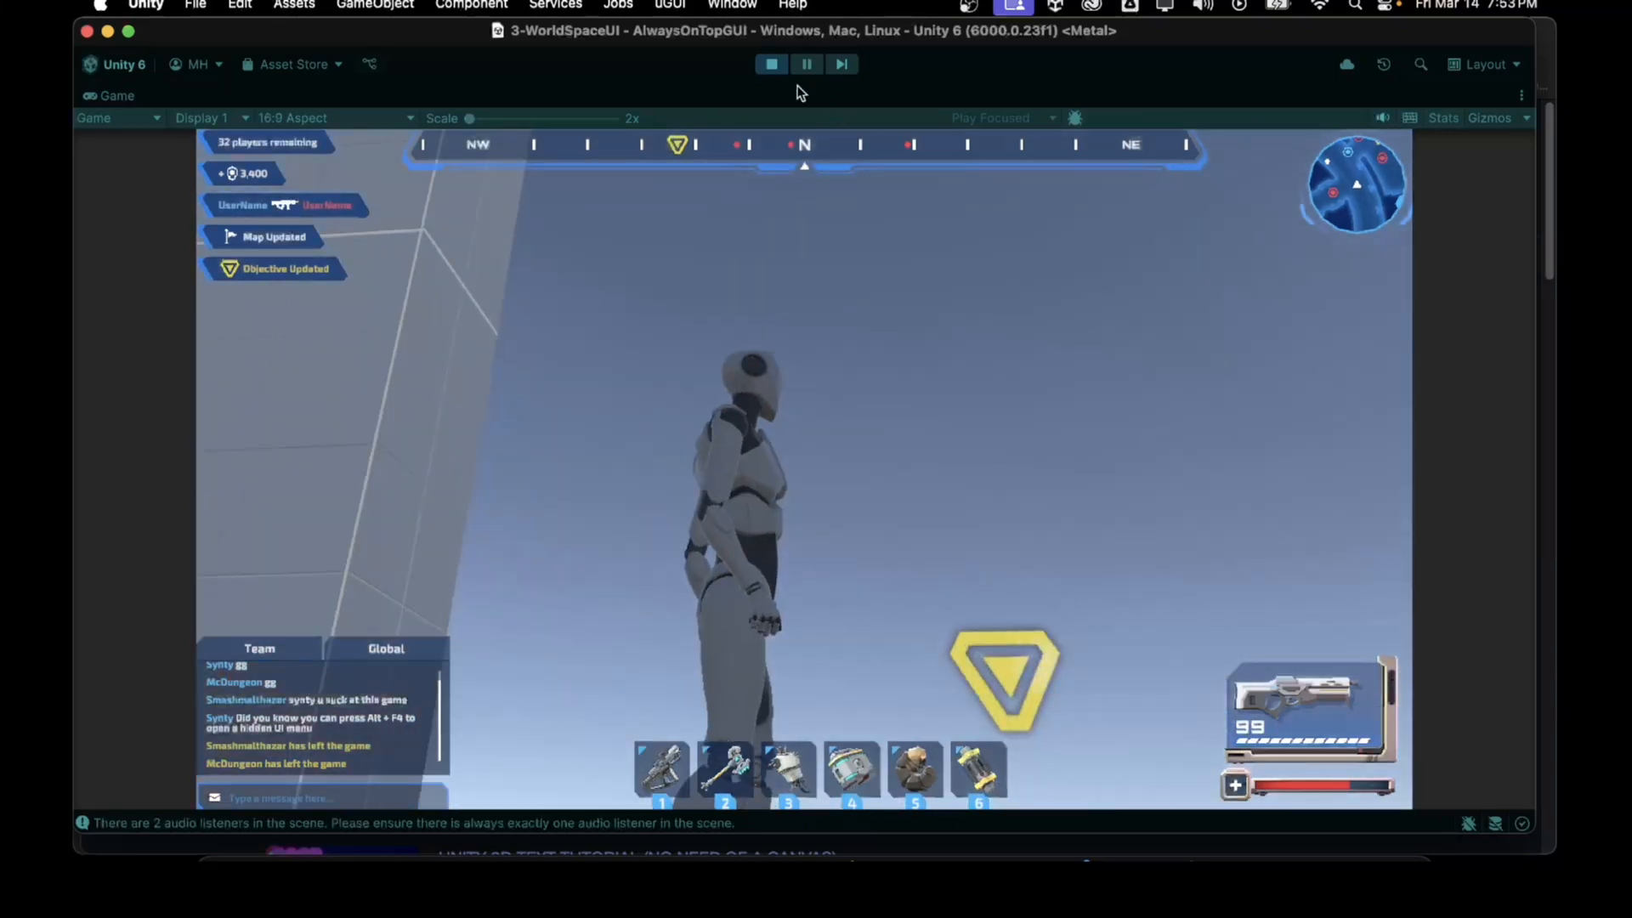
click(772, 66)
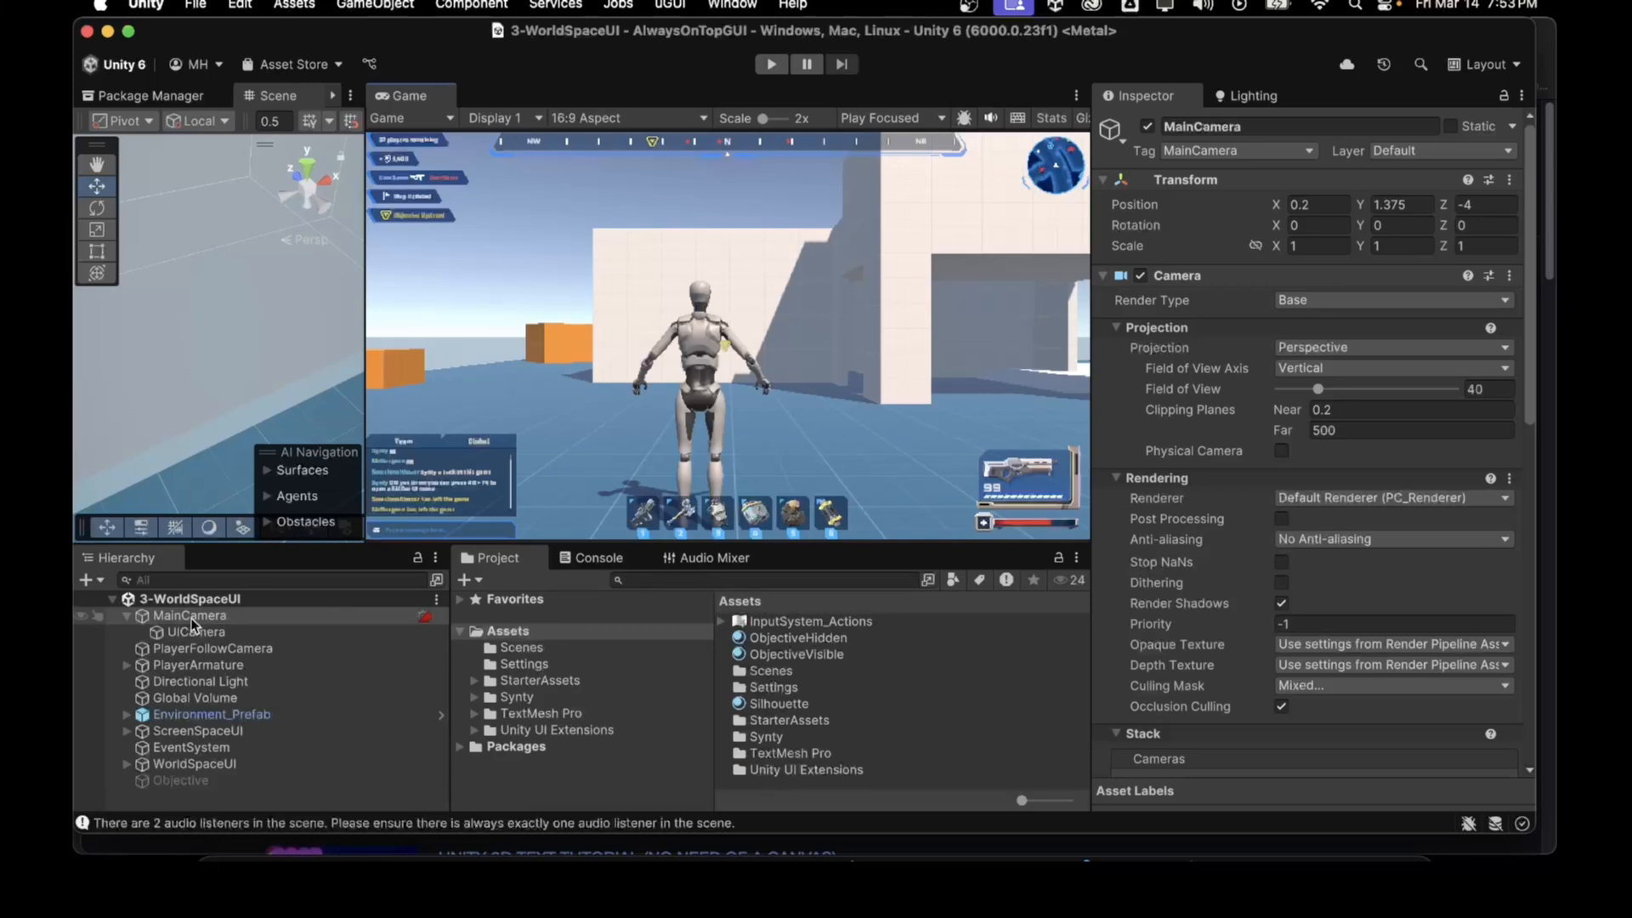
Step: Exclude the Player layer from MainCamera's culling mask
click(1307, 690)
click(1303, 646)
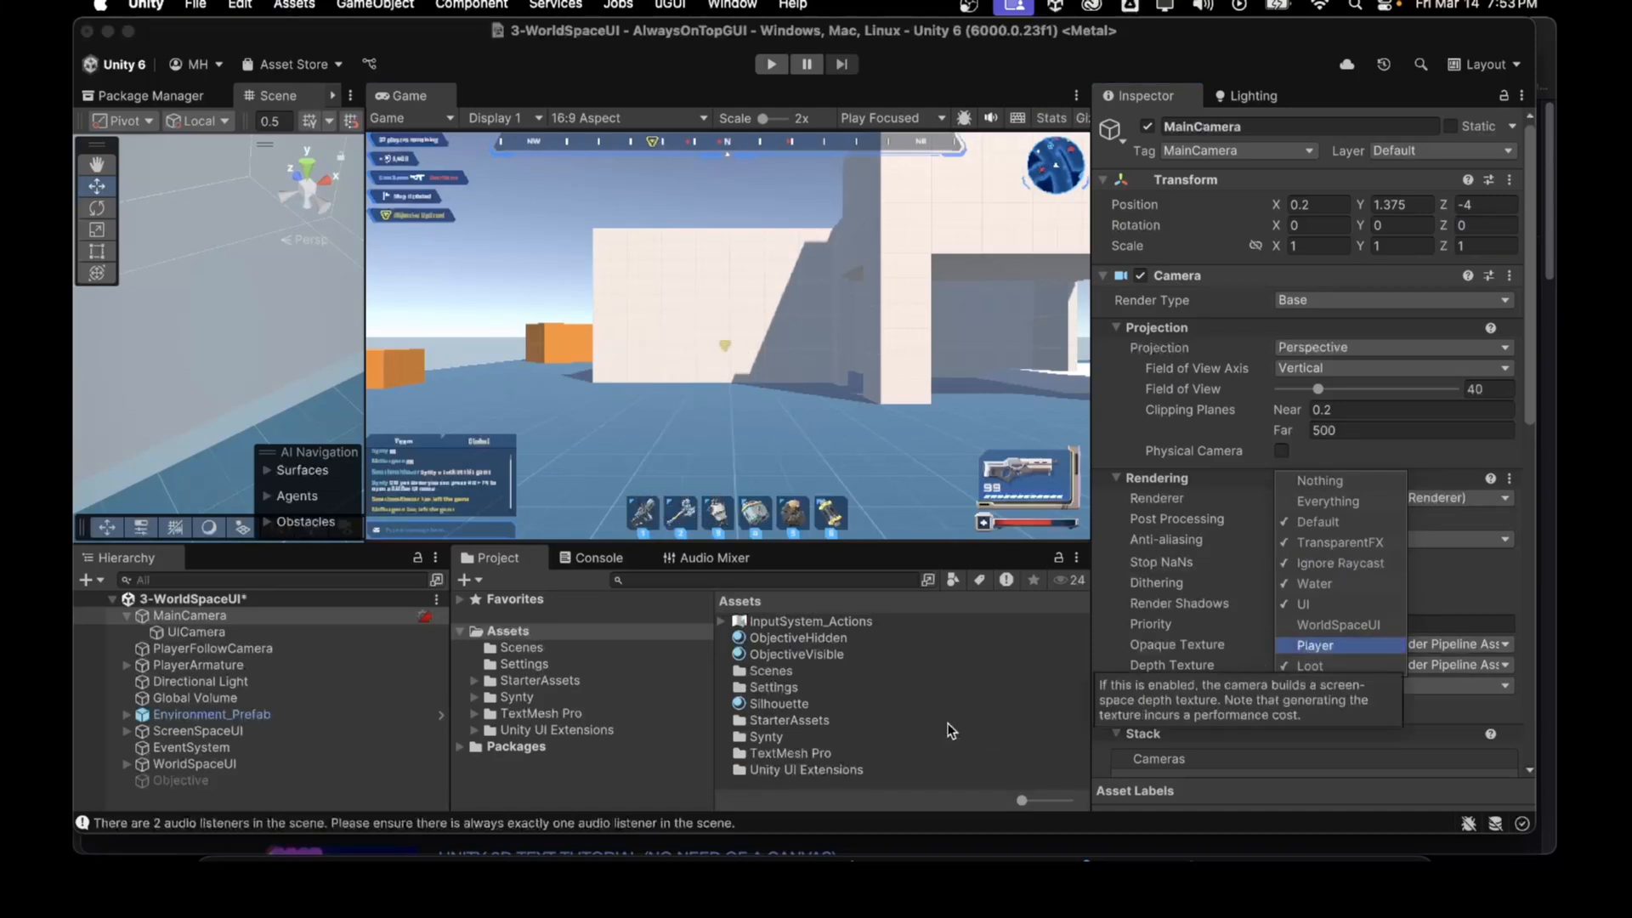
Step: Add the Player layer to UICamera's culling mask alongside WorldSpaceUI
click(207, 630)
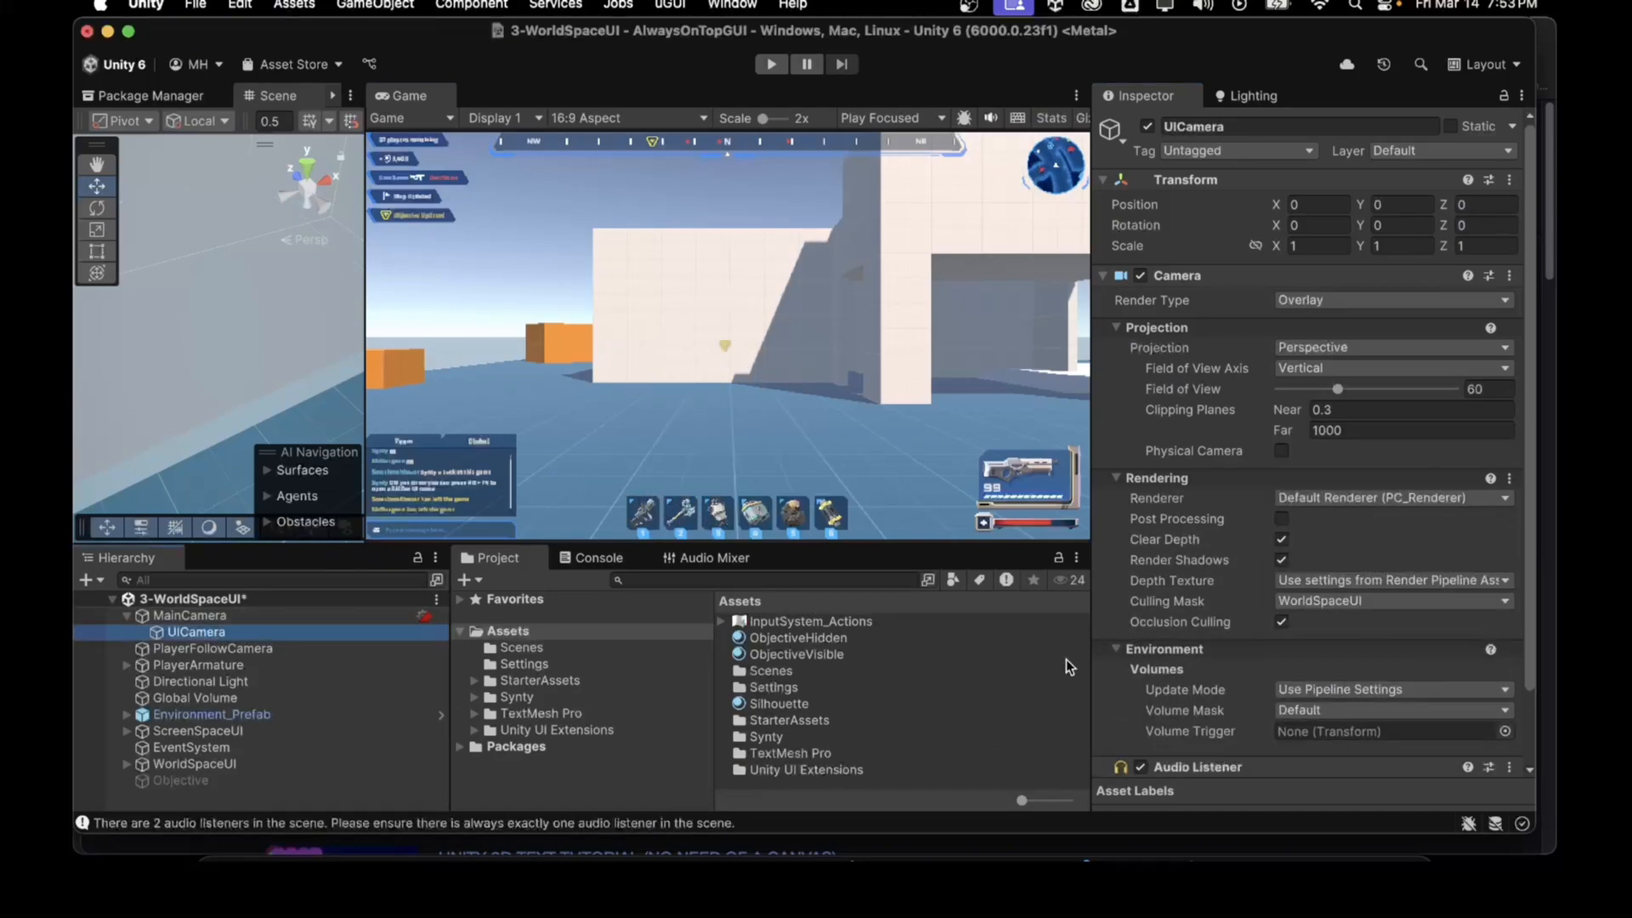
click(1300, 598)
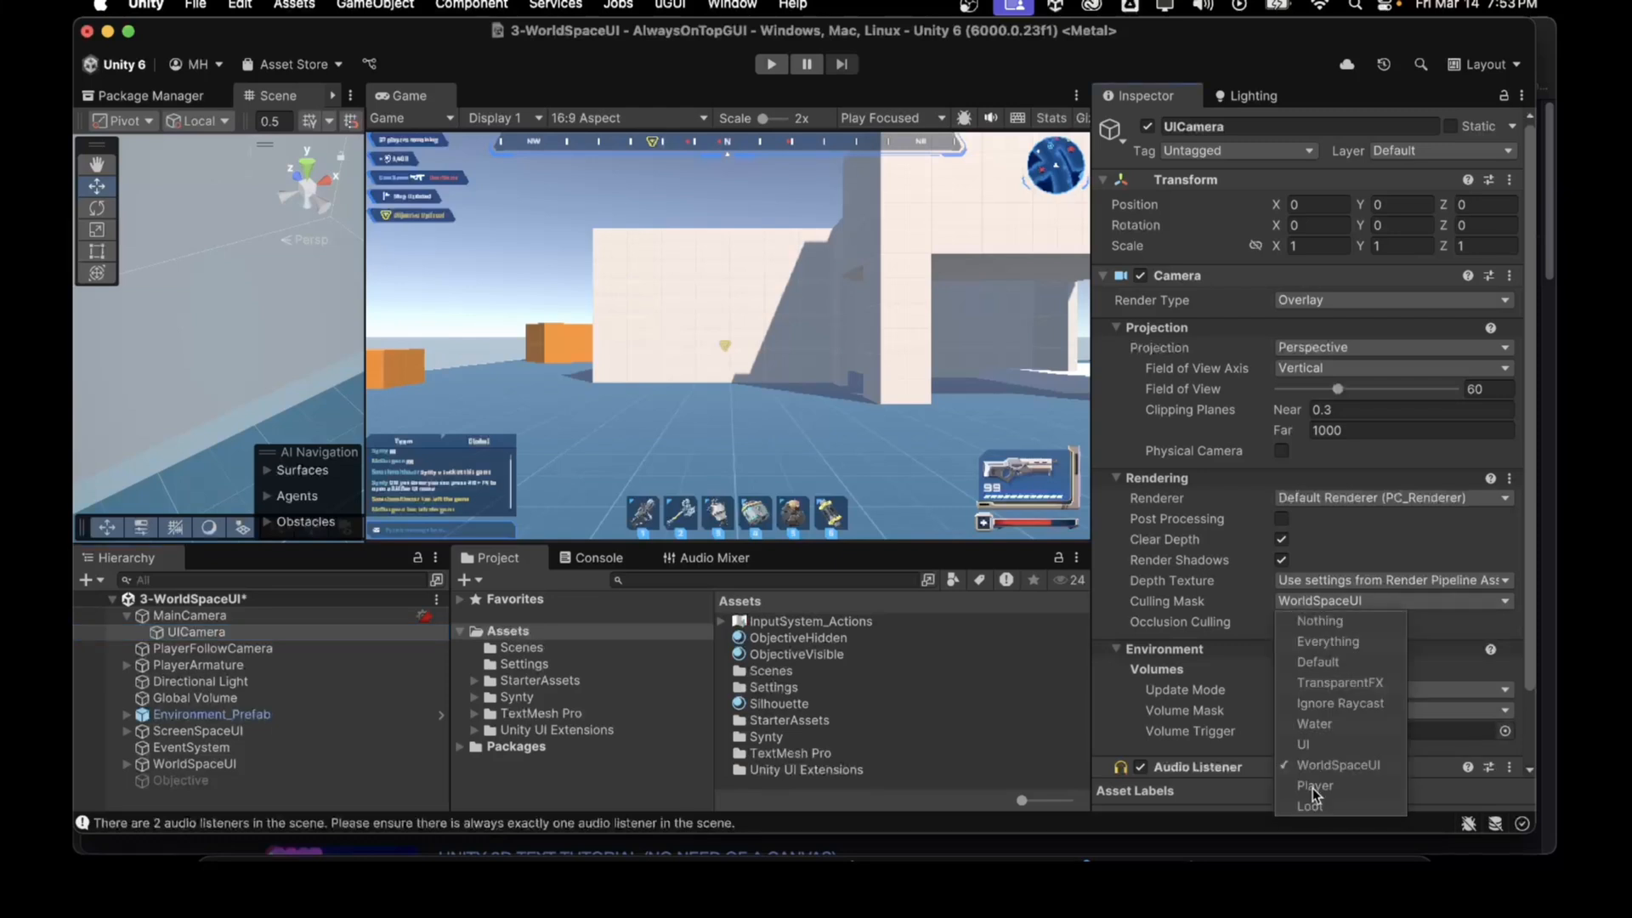
click(1313, 786)
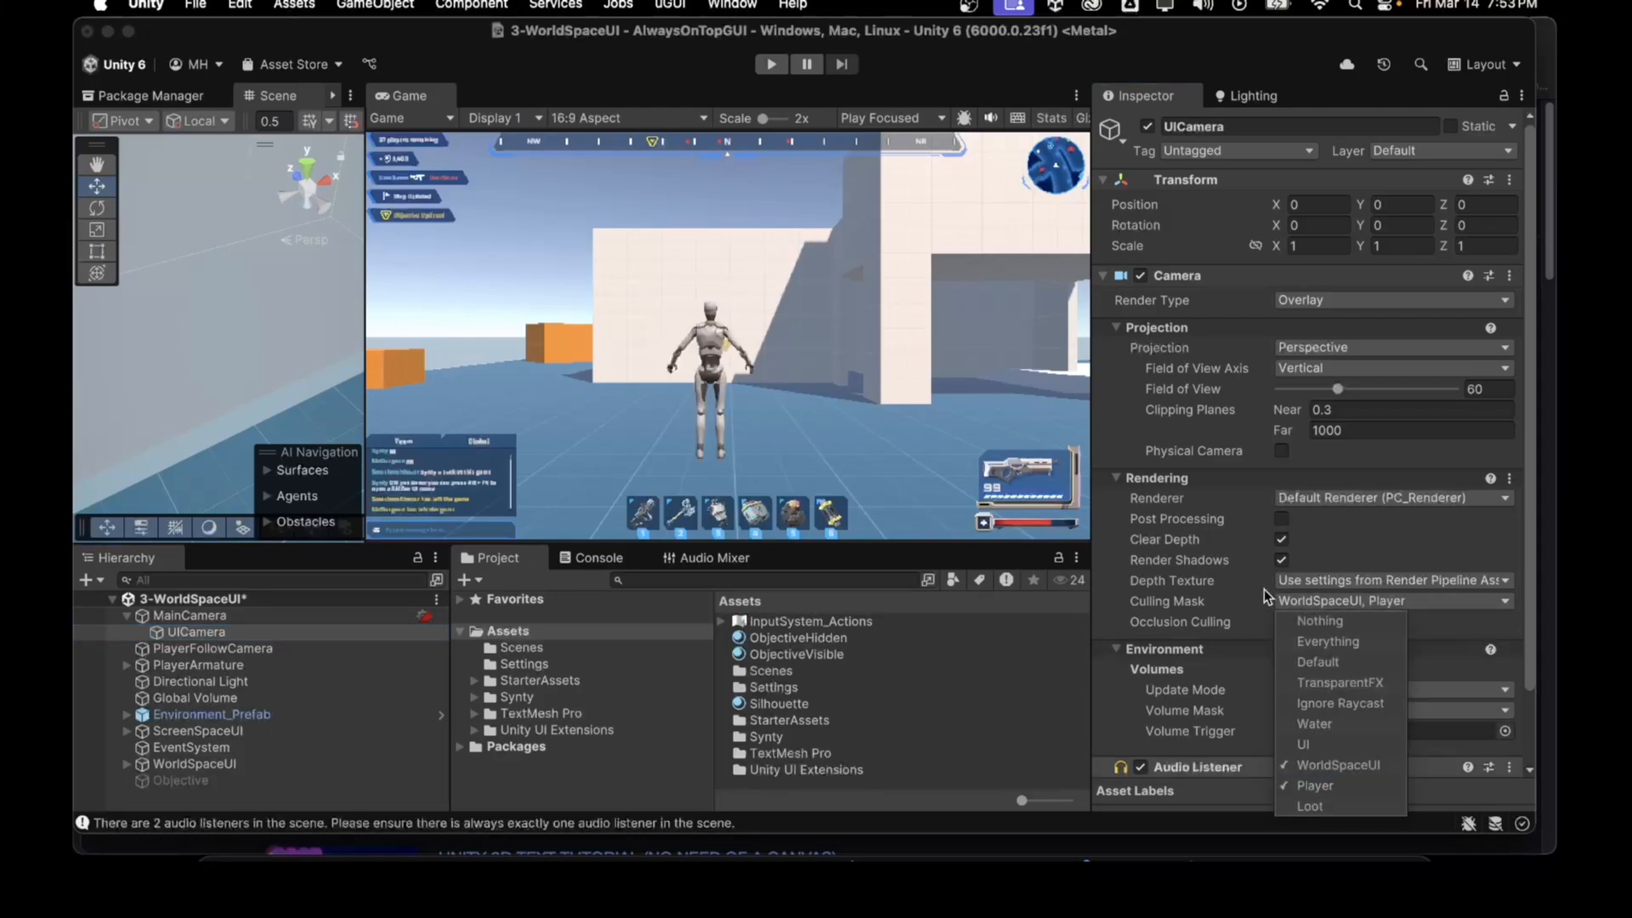
click(1305, 603)
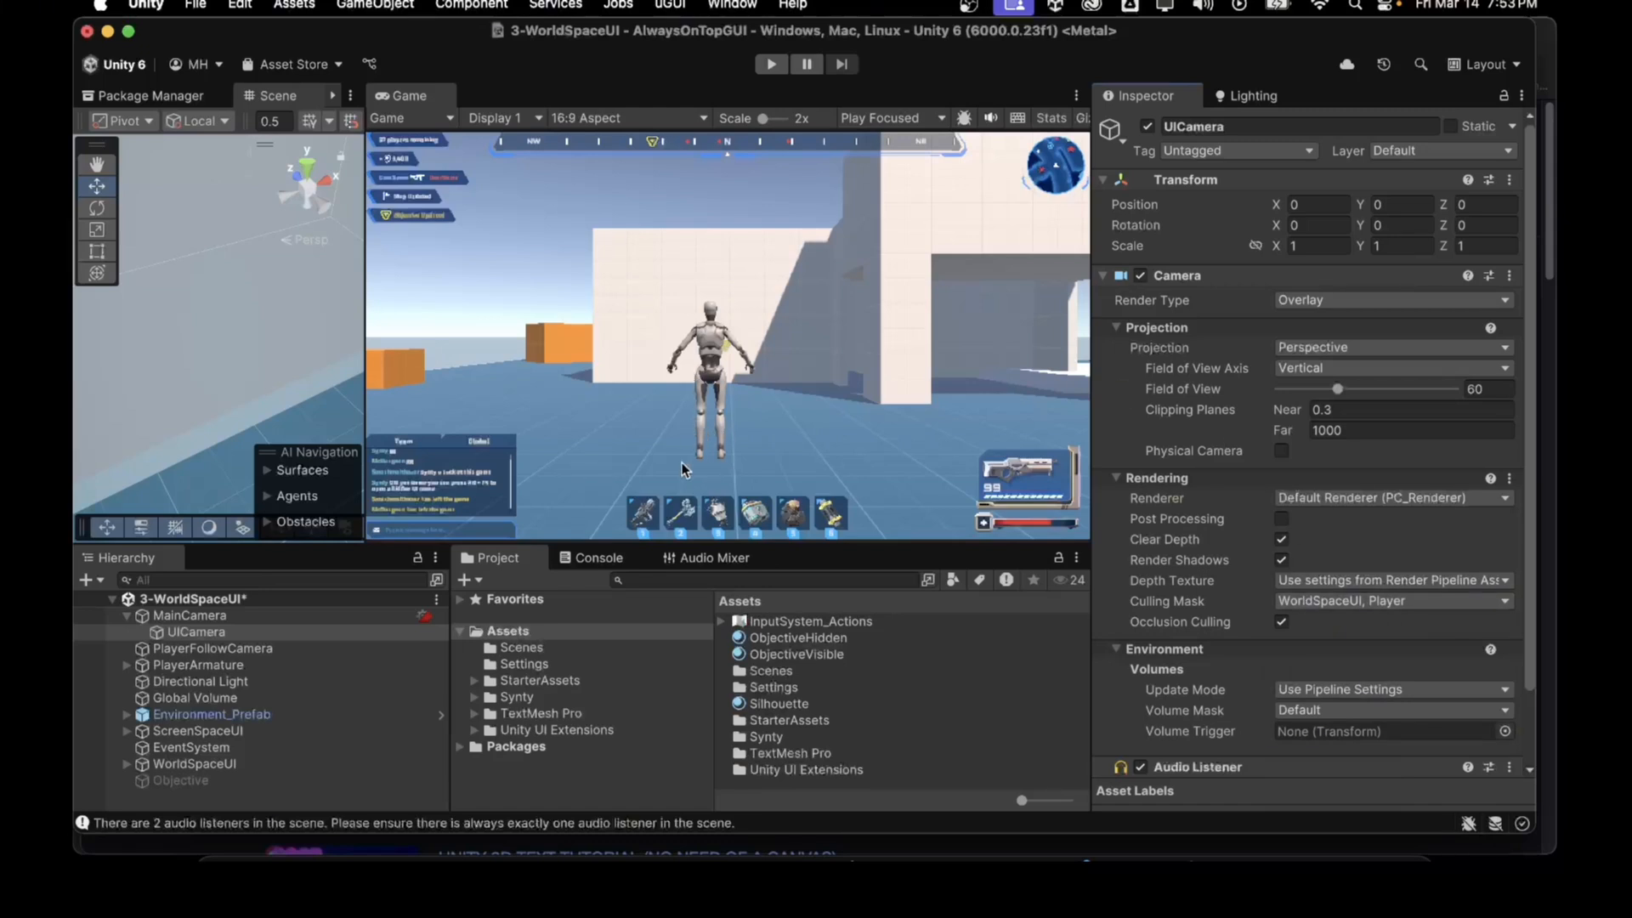
Step: Re-enable the Player layer in MainCamera's culling mask
click(190, 615)
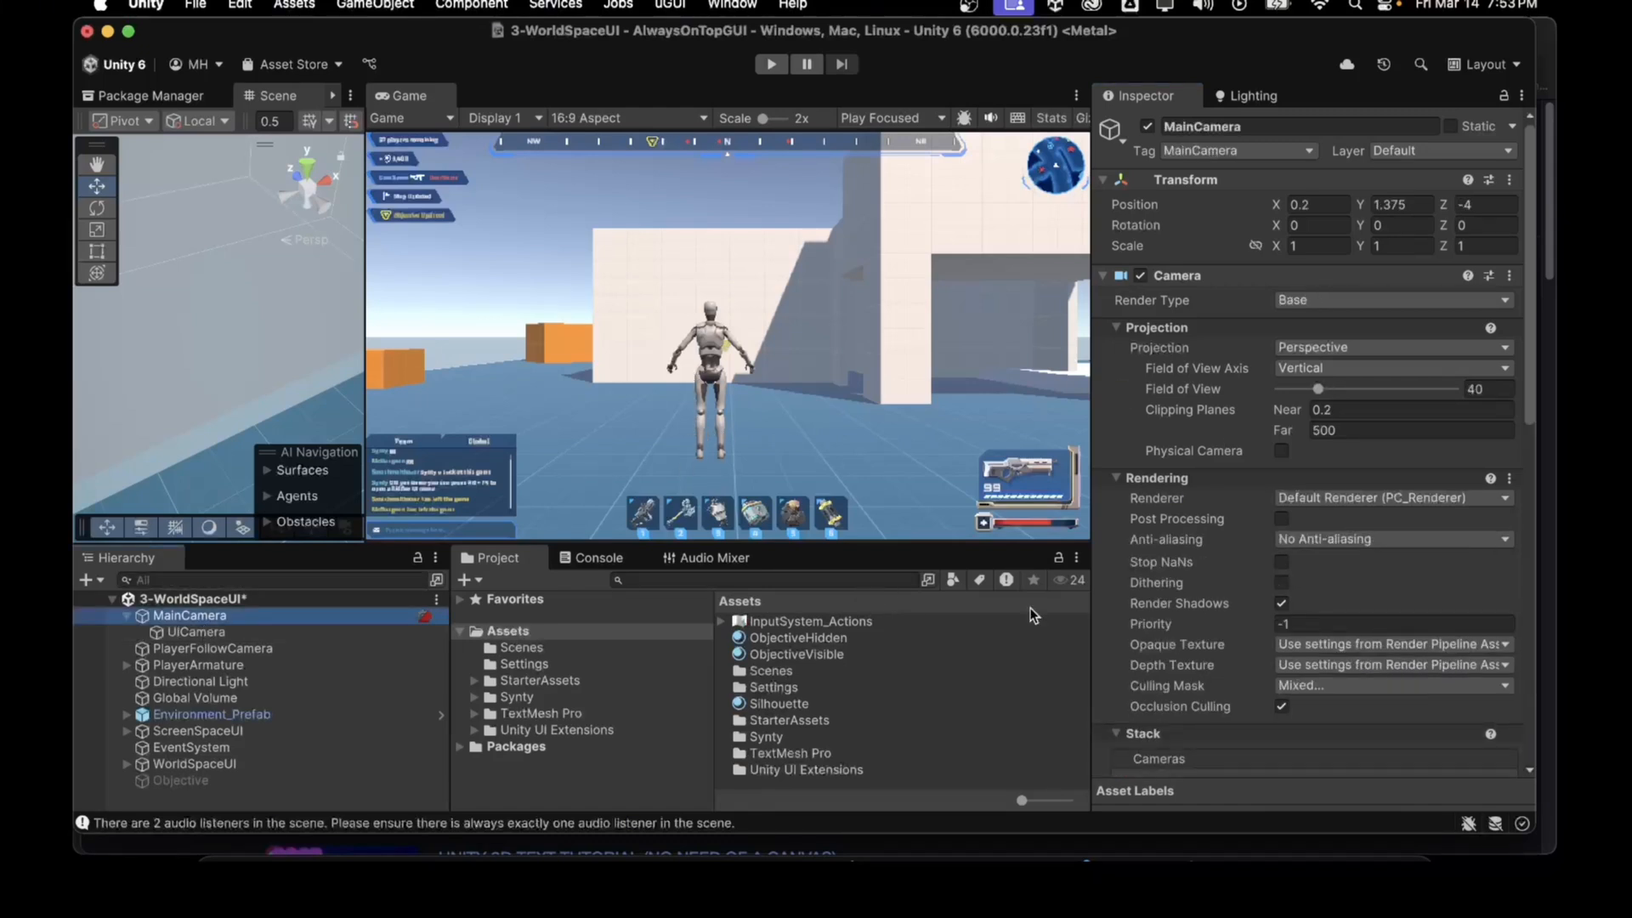
click(1310, 689)
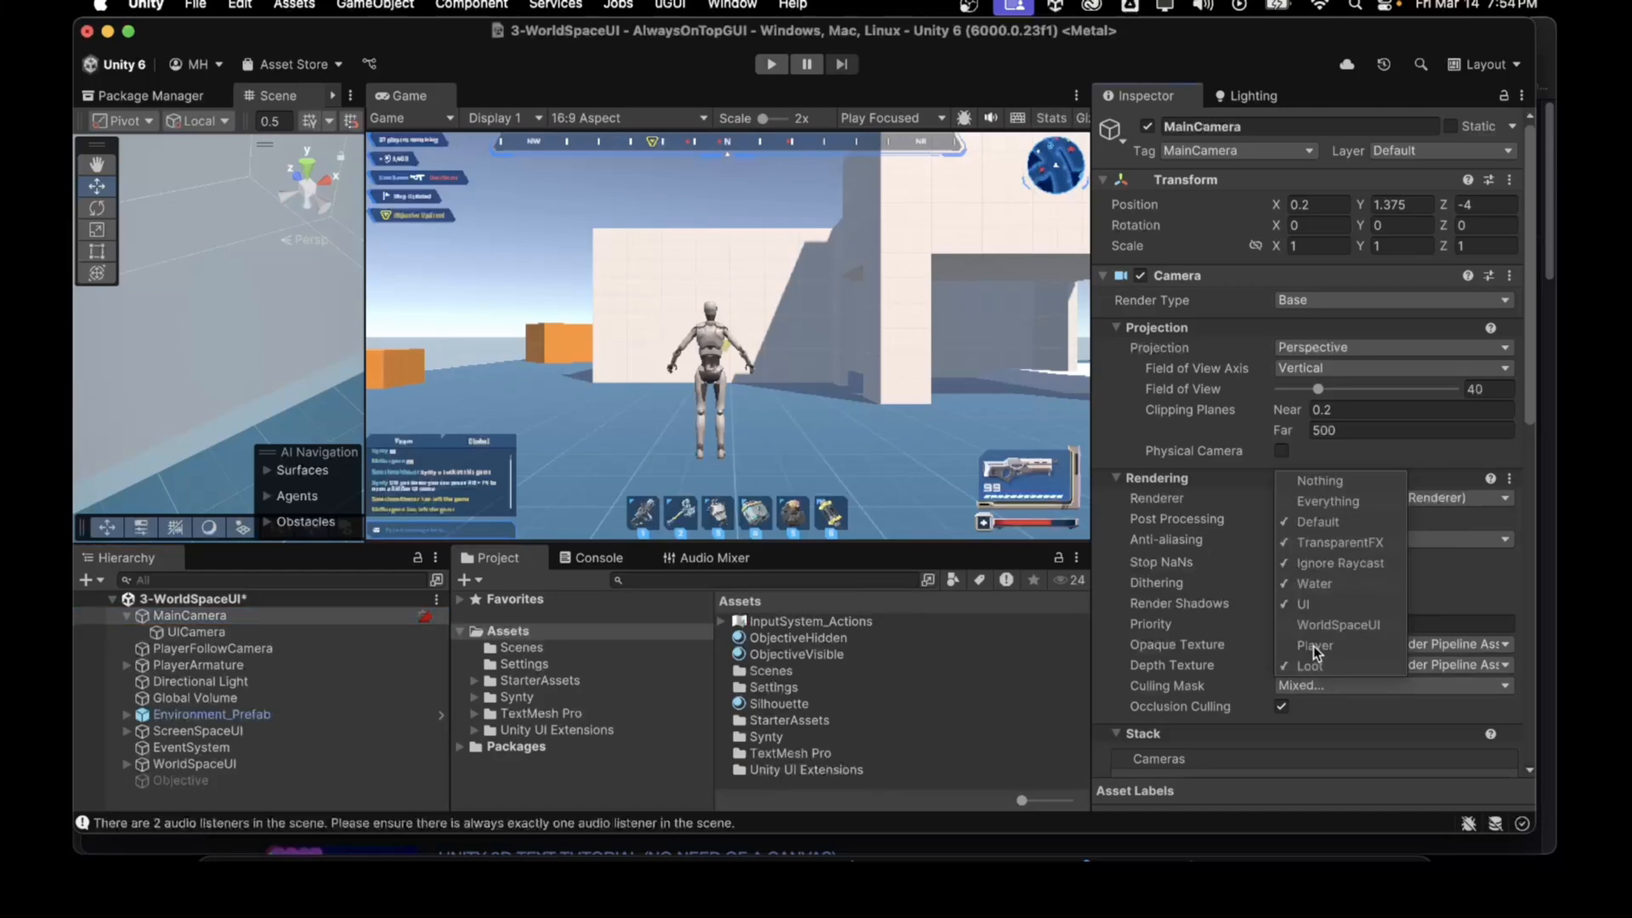
click(1314, 646)
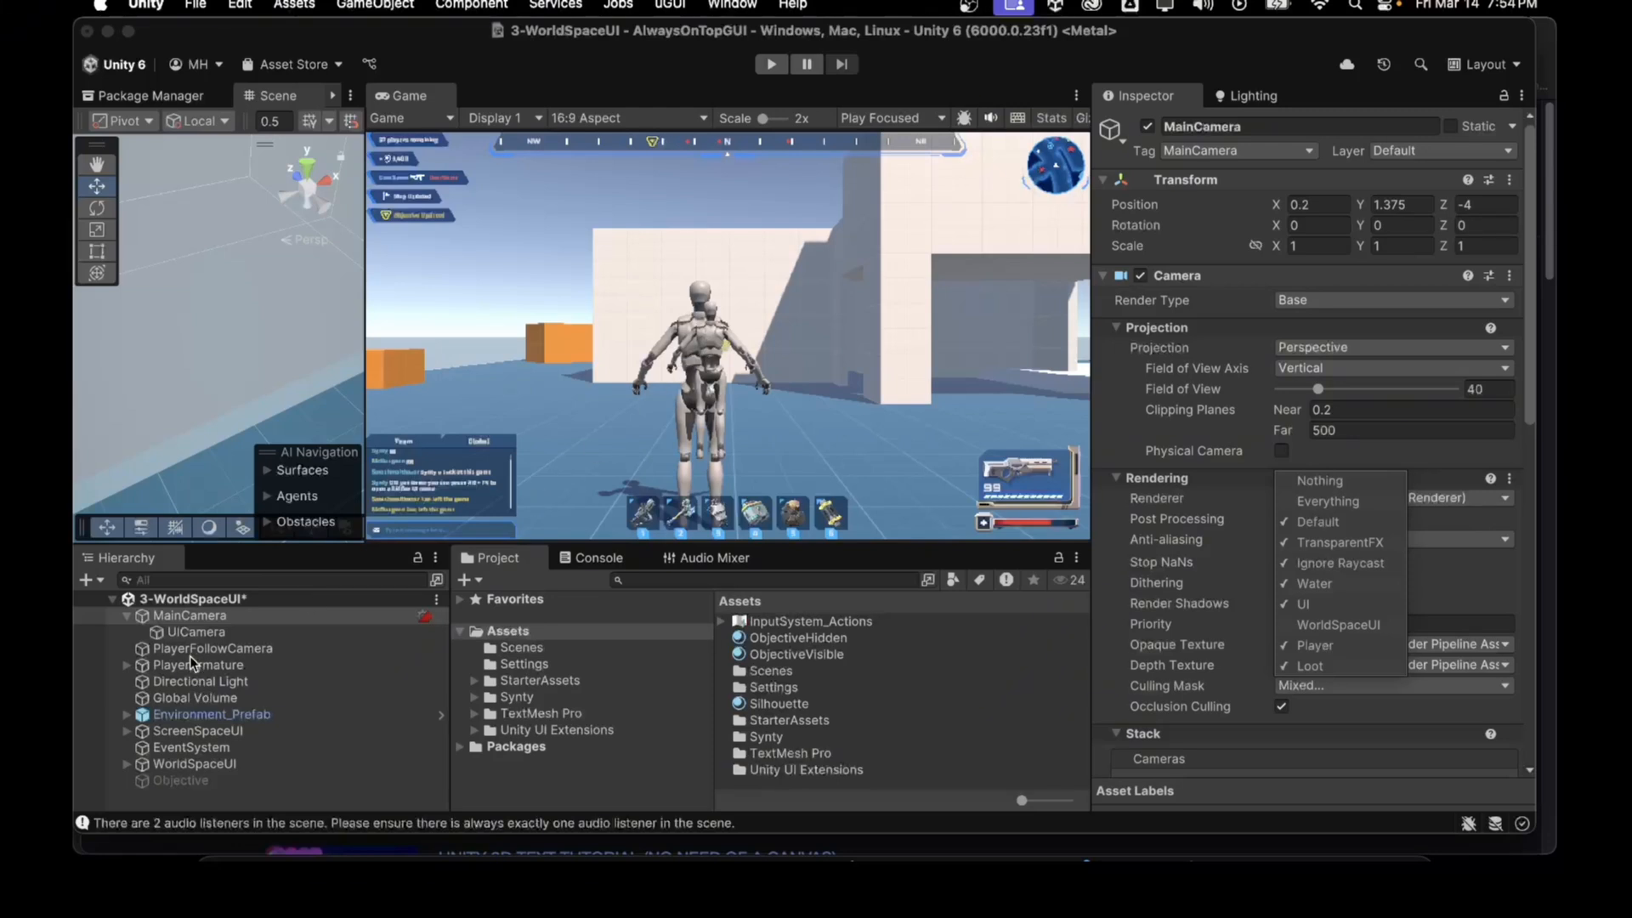
Step: Compare both cameras and set UICamera's field of view to 40 to match MainCamera
click(192, 634)
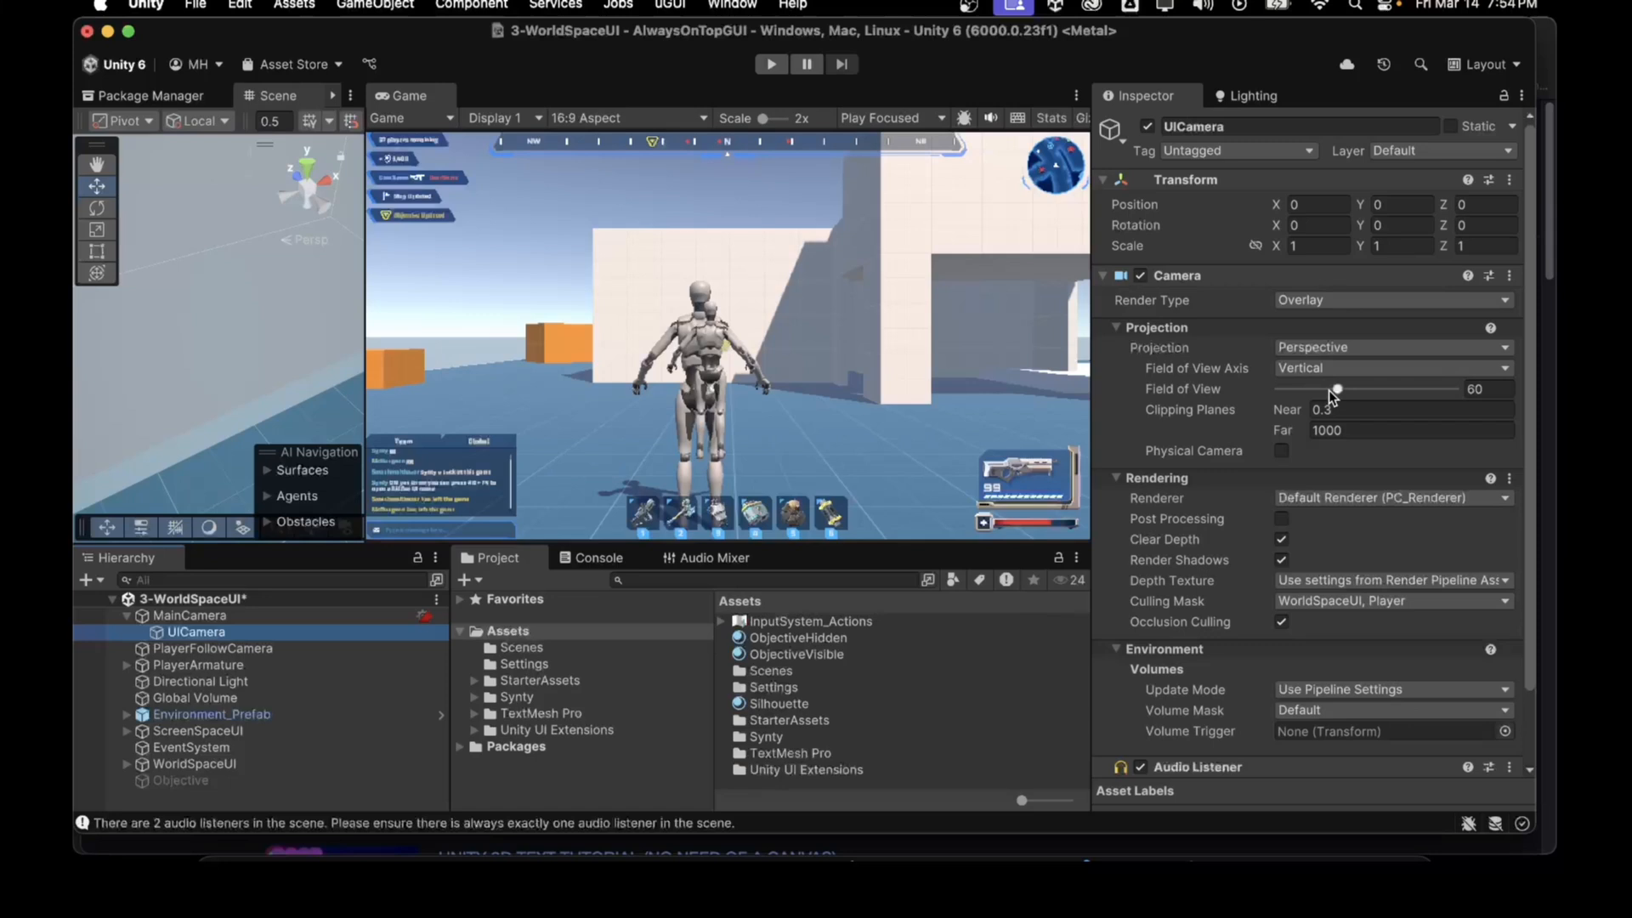
click(282, 615)
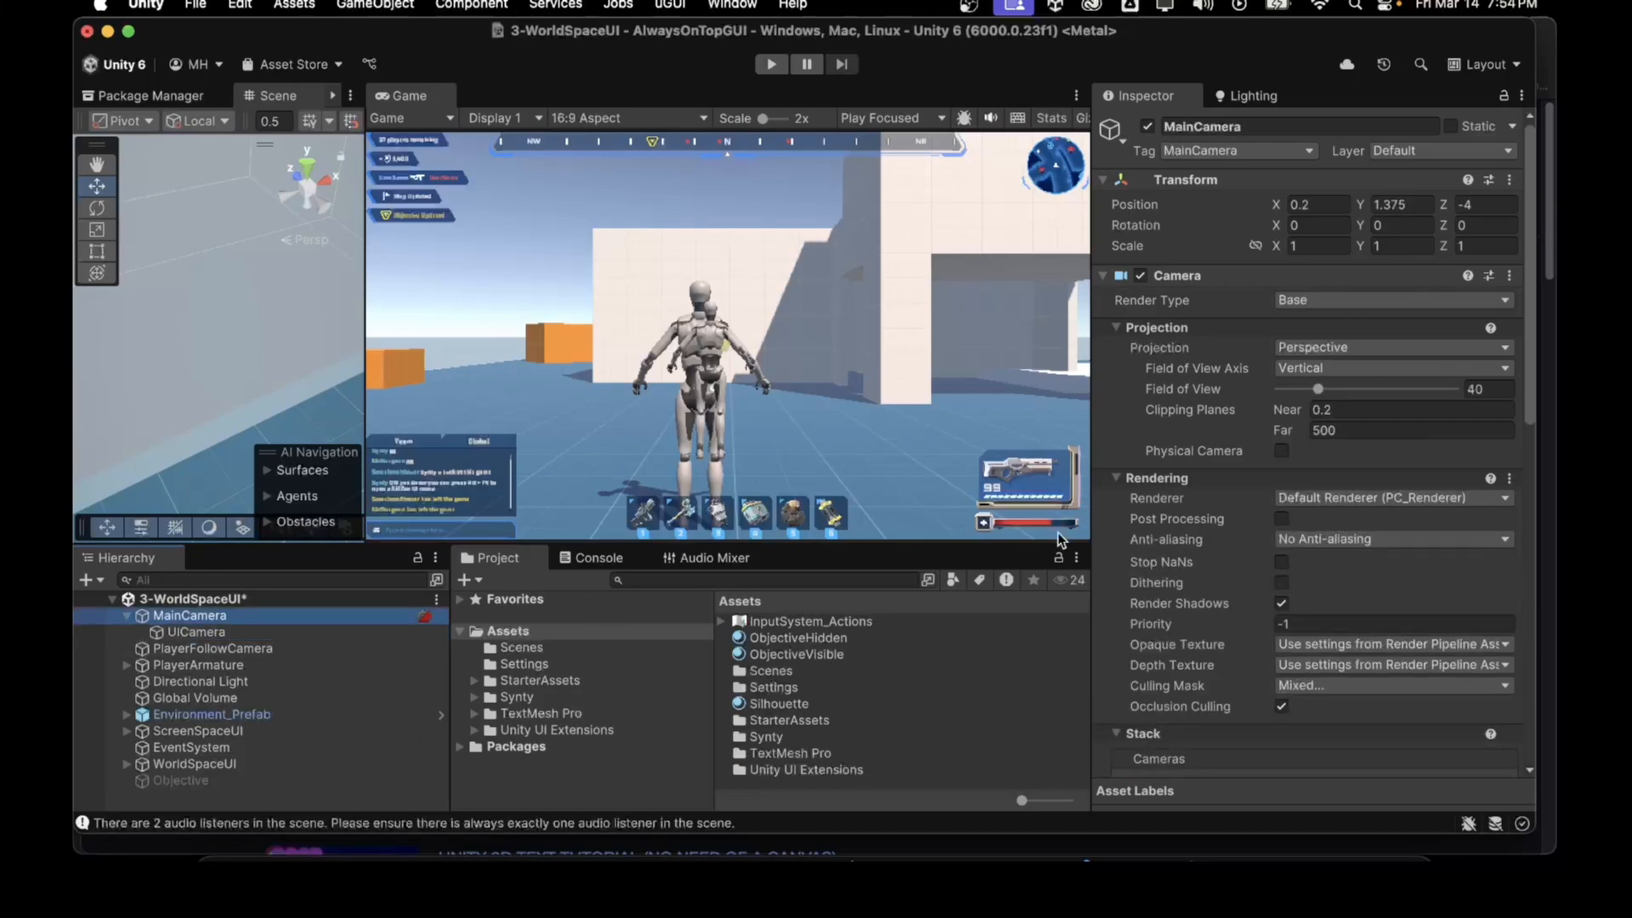
click(343, 627)
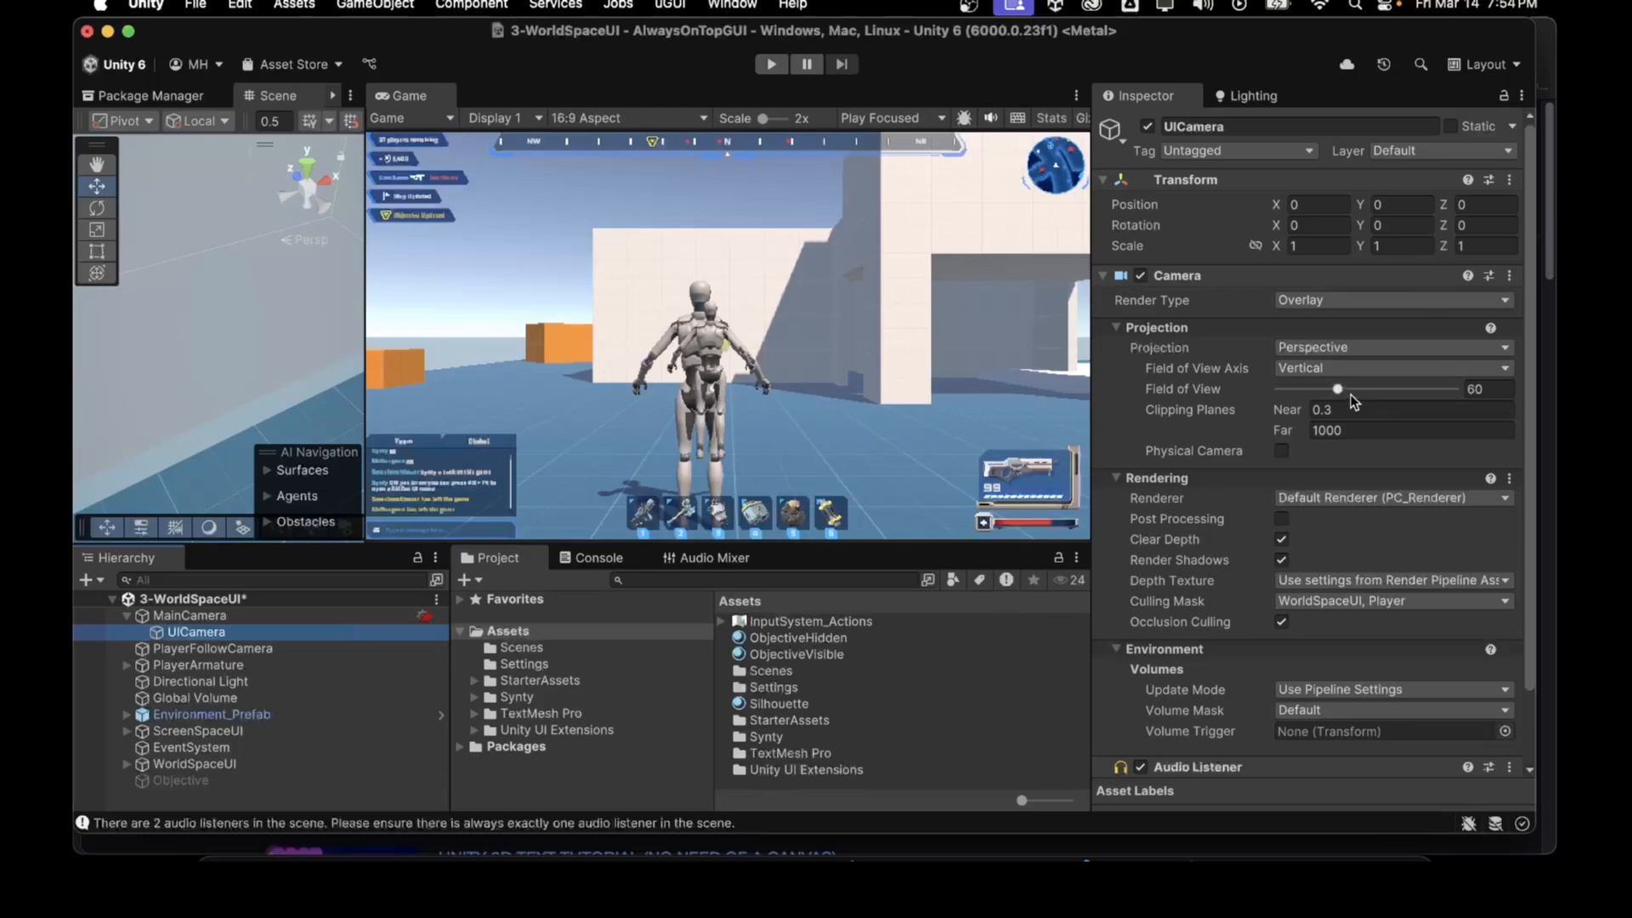
click(1482, 389)
text(40)
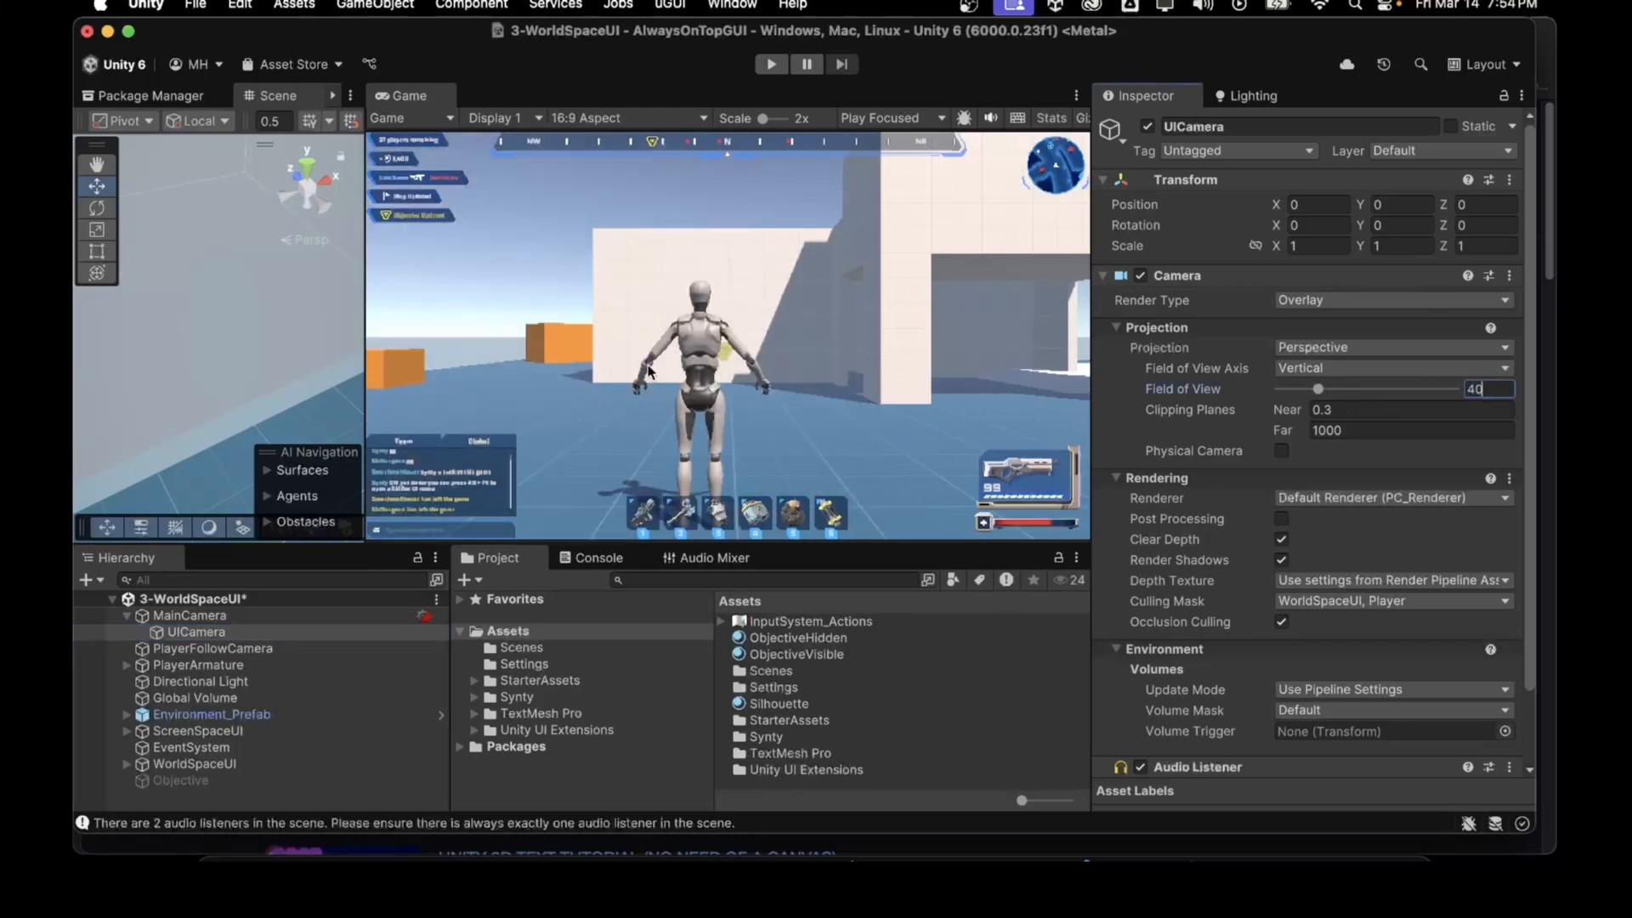
Step: Toggle the Player layer on and off repeatedly in MainCamera's culling mask
click(204, 630)
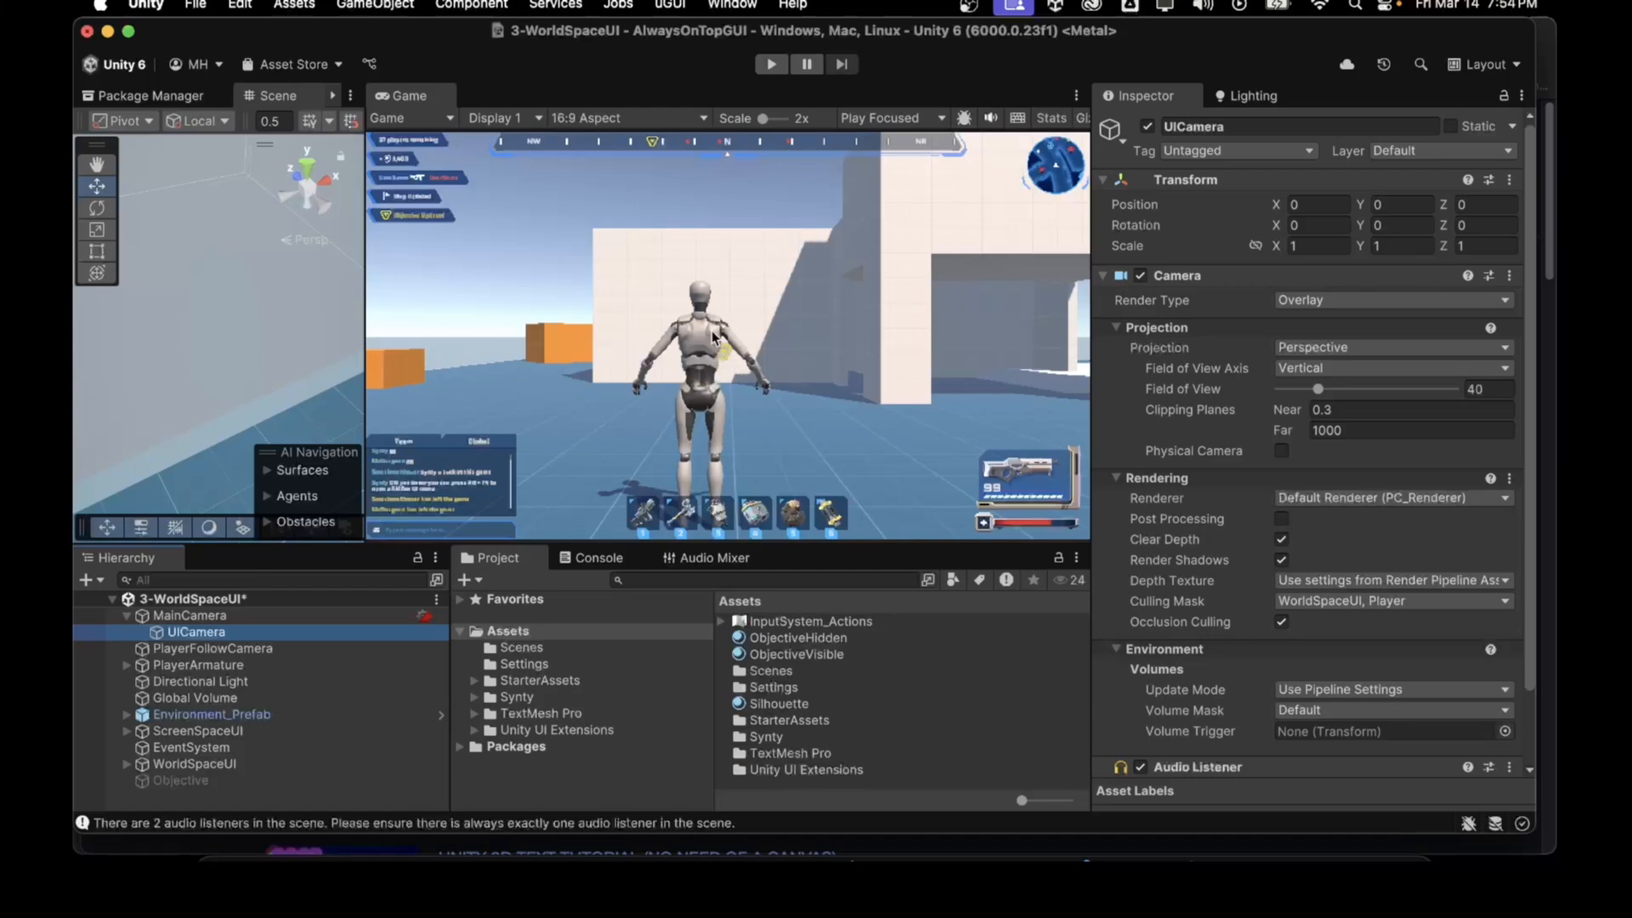
key(Up)
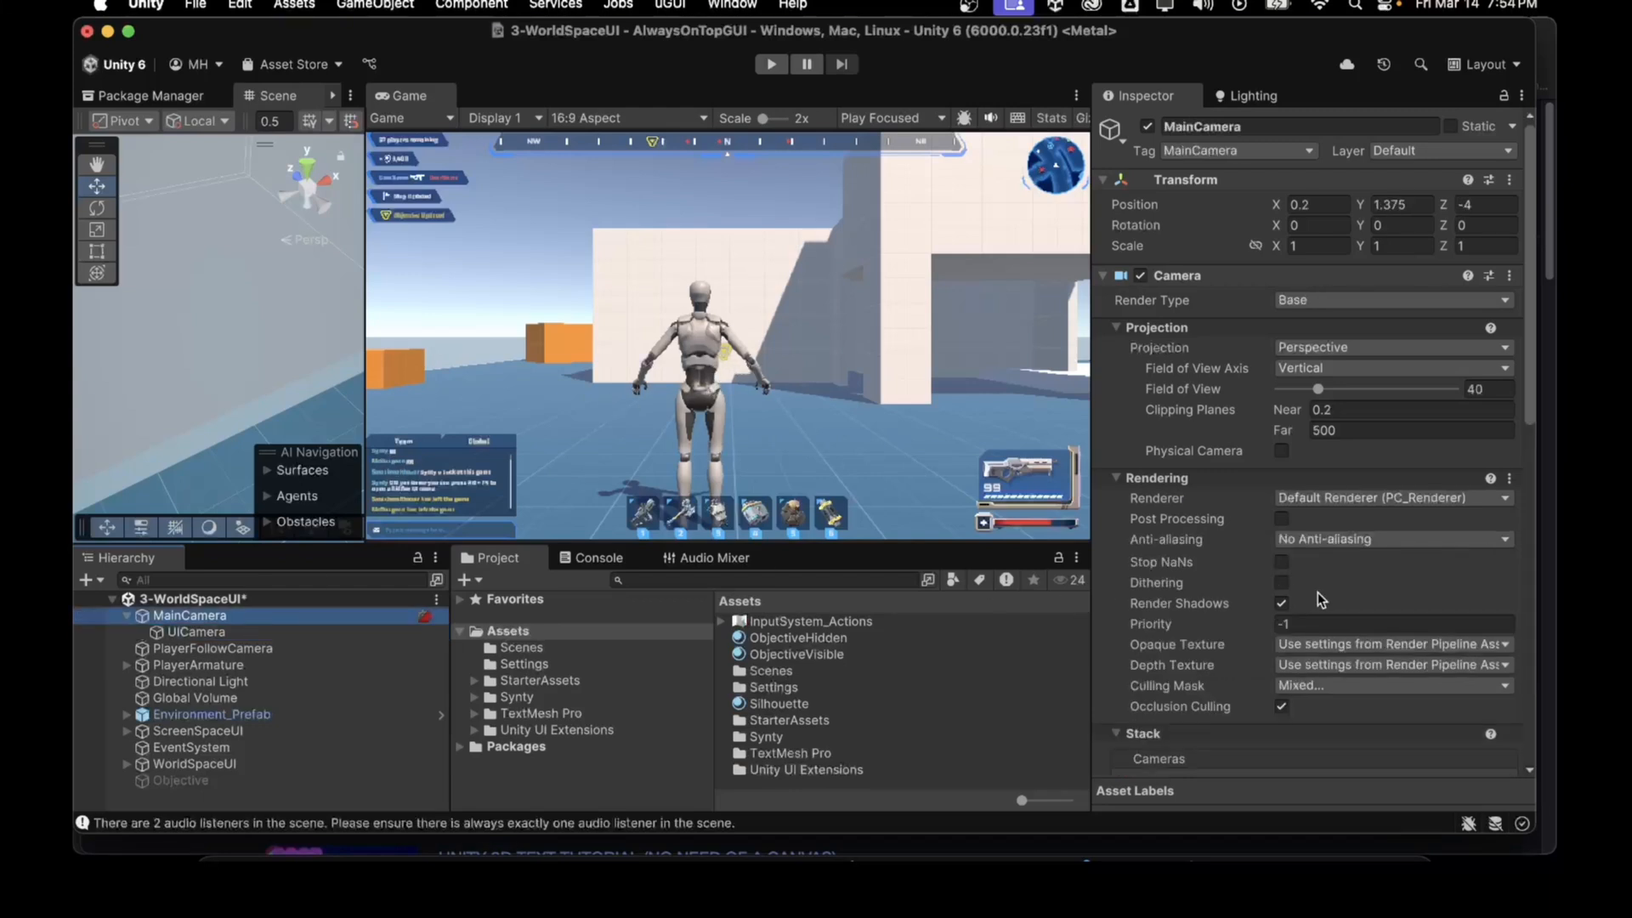
click(1314, 687)
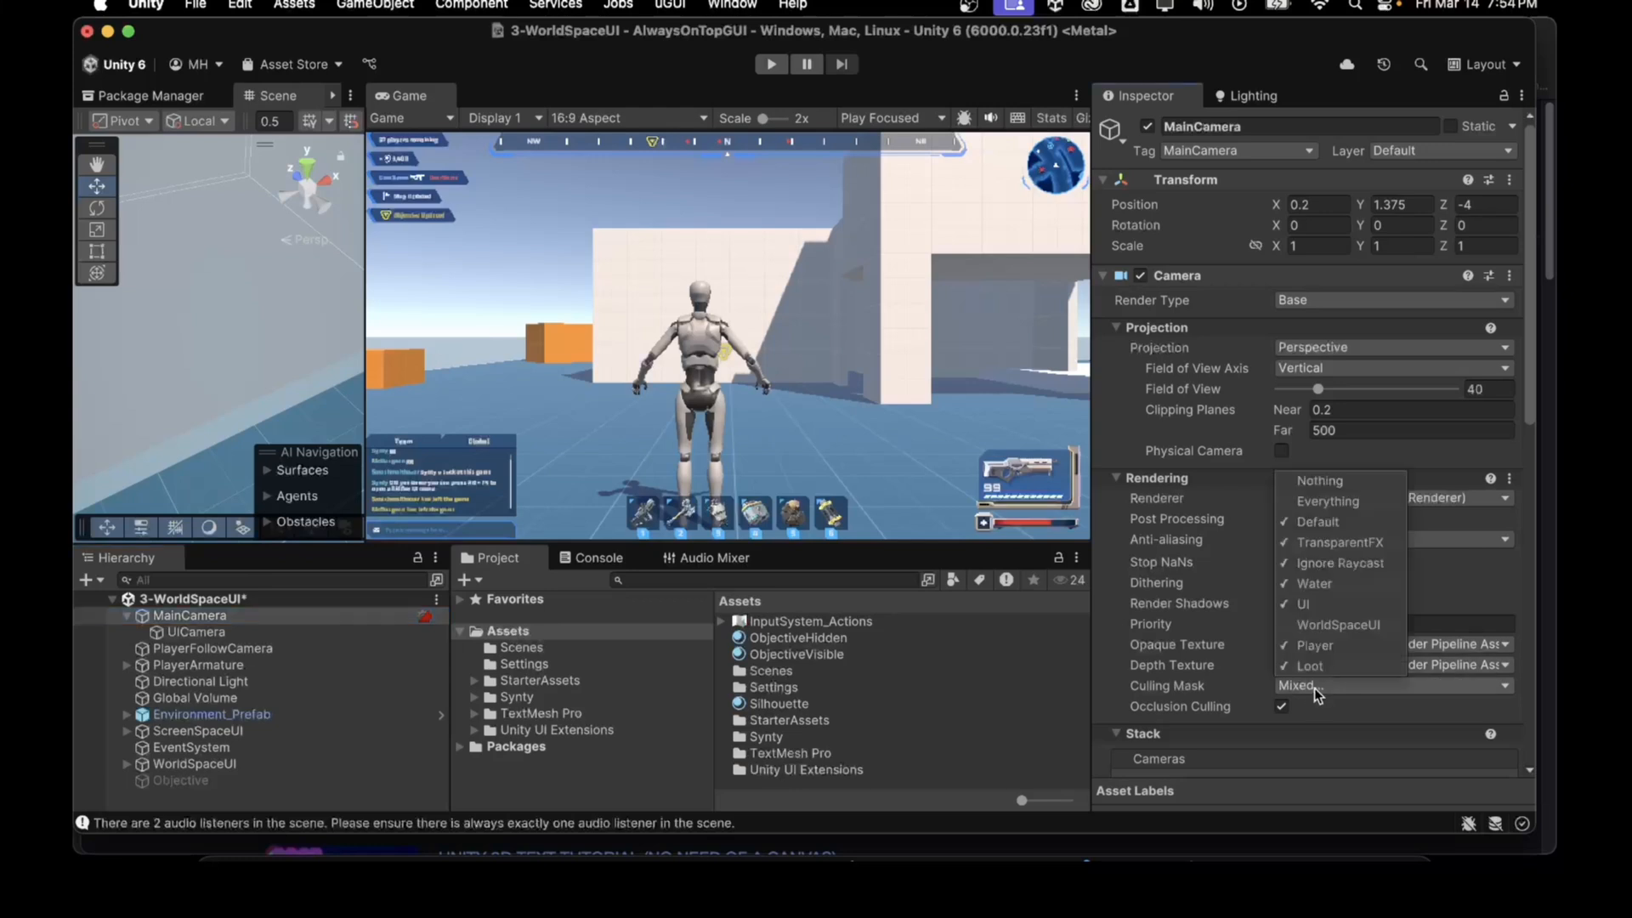
click(1313, 644)
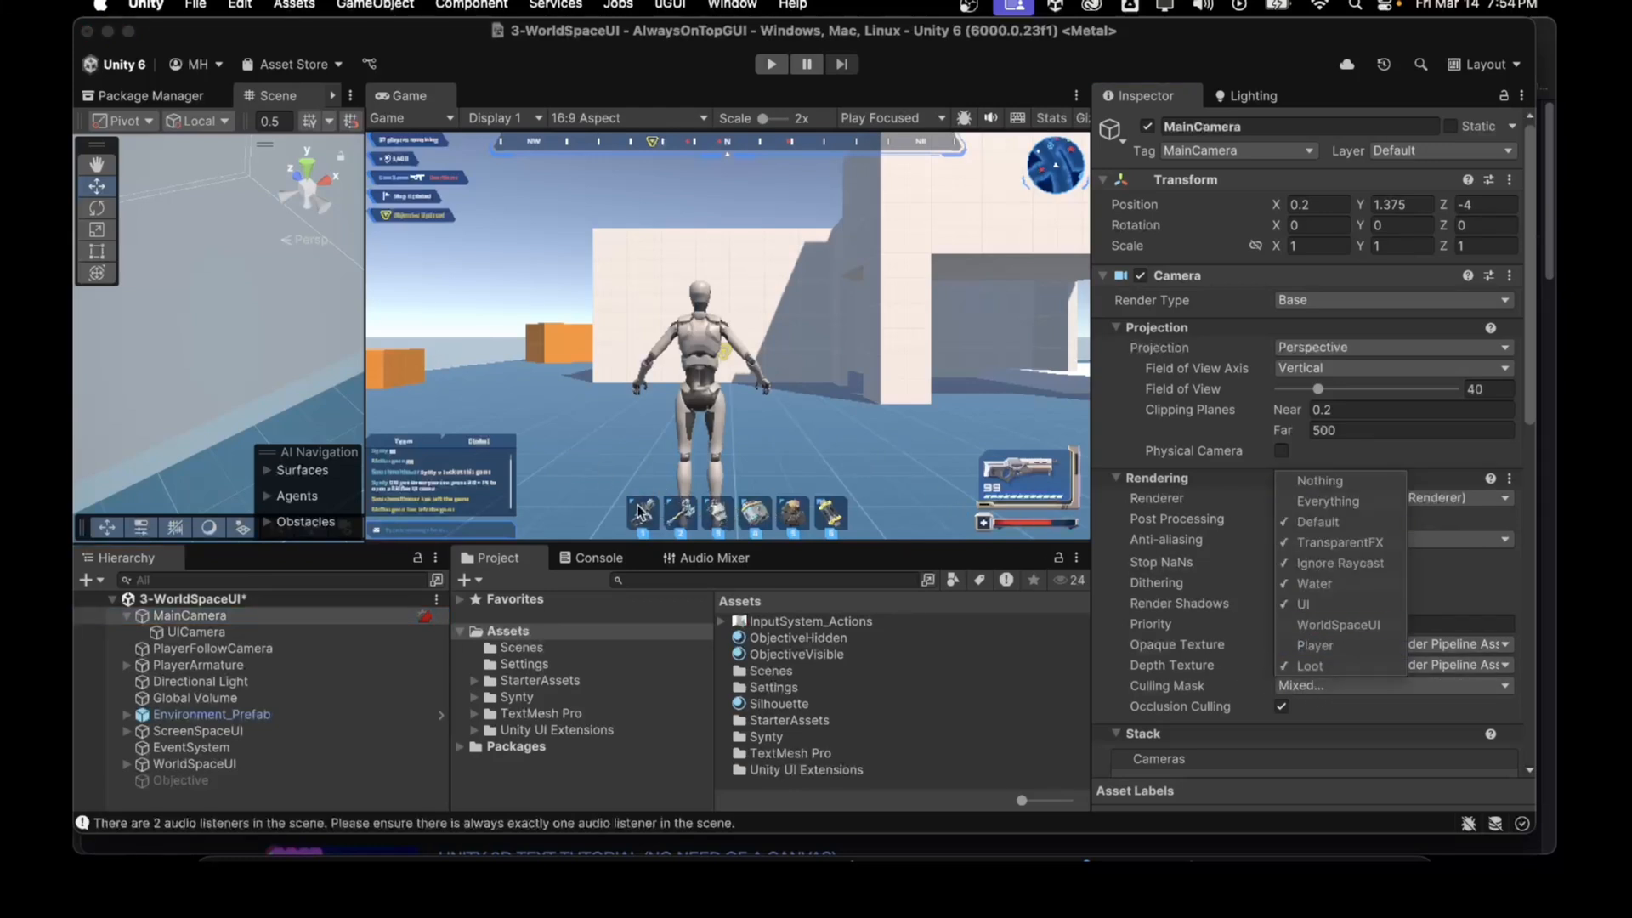
click(1315, 646)
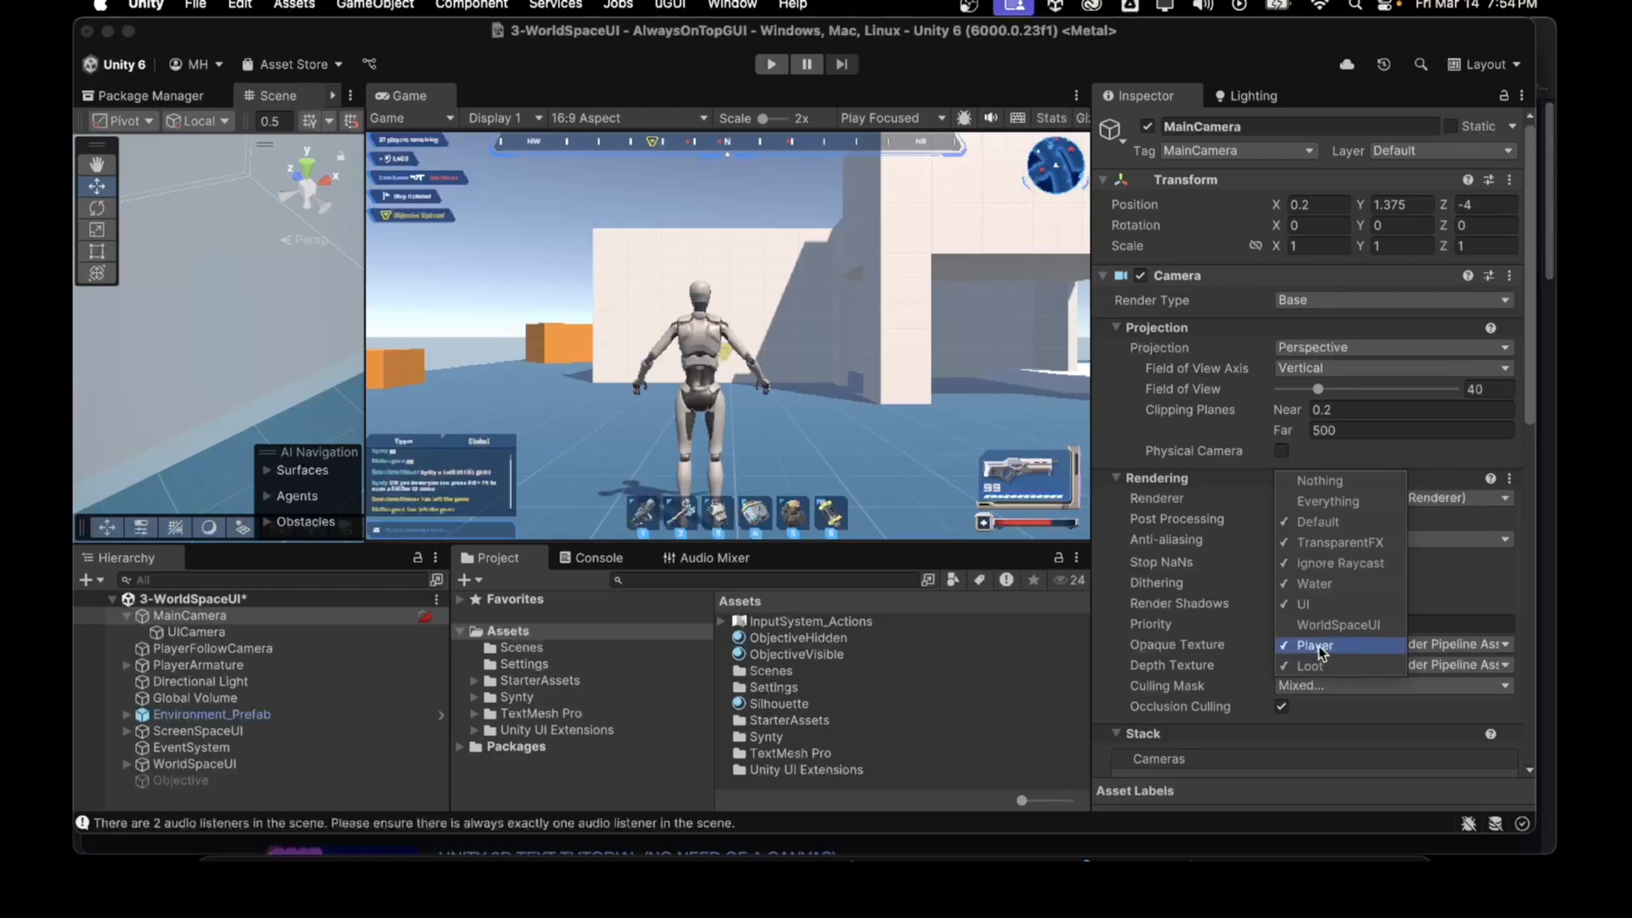
click(1315, 646)
click(1316, 645)
click(1316, 646)
click(1315, 646)
click(1316, 645)
click(1316, 646)
click(1315, 646)
click(1315, 646)
click(1315, 646)
click(1316, 646)
click(1358, 459)
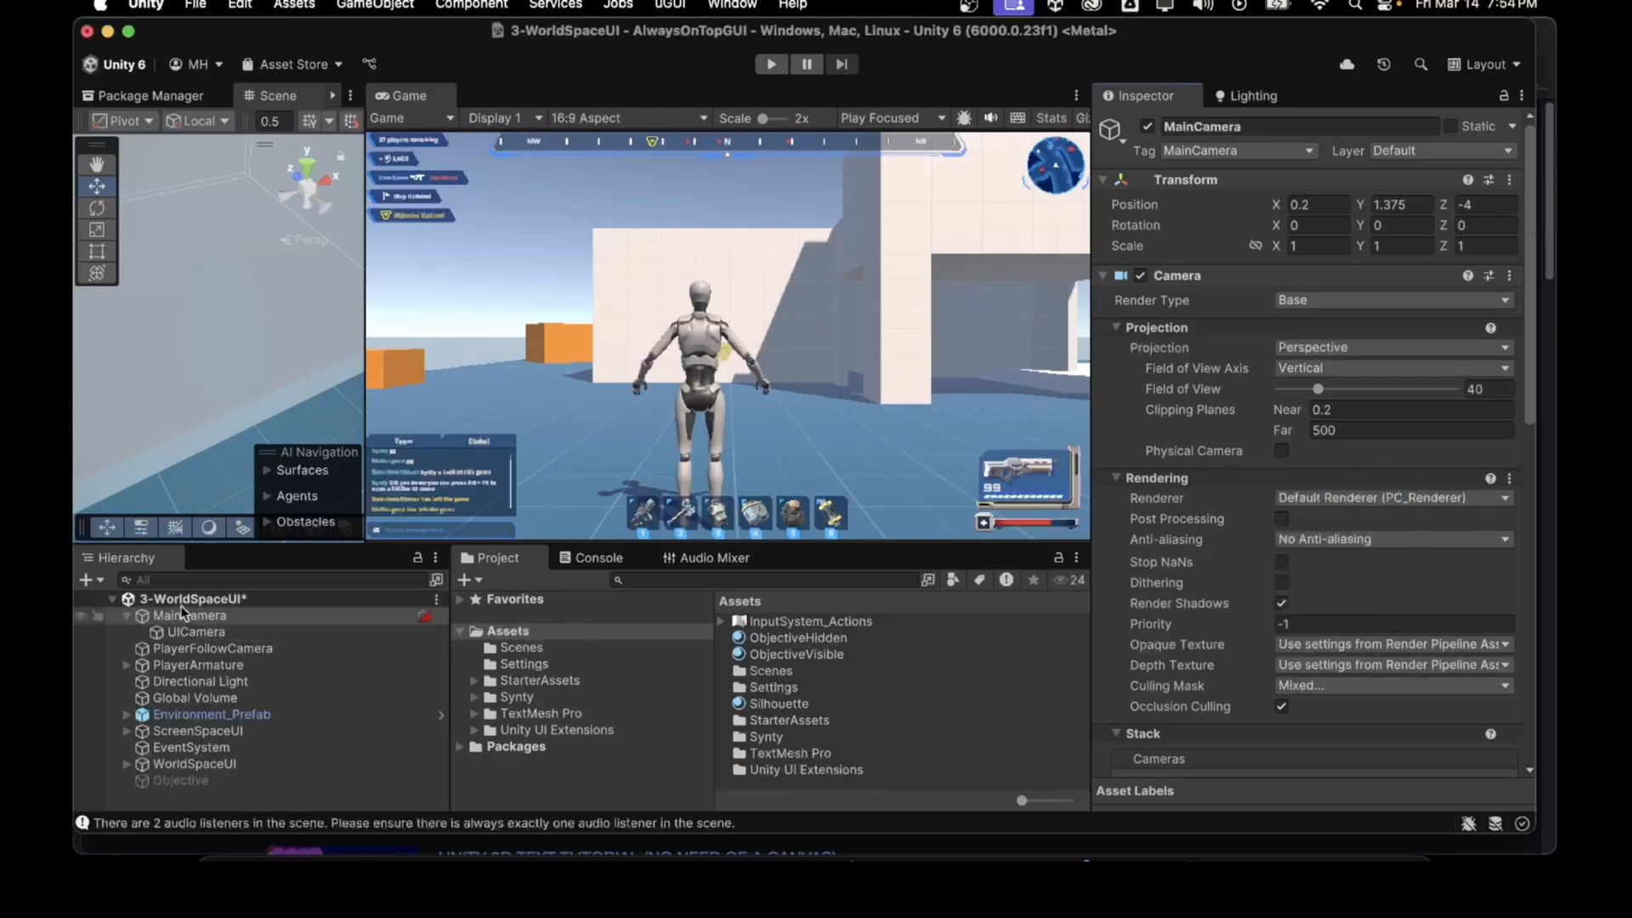
Step: Enter play mode, walk the character around the test scene, then stop play mode
click(770, 65)
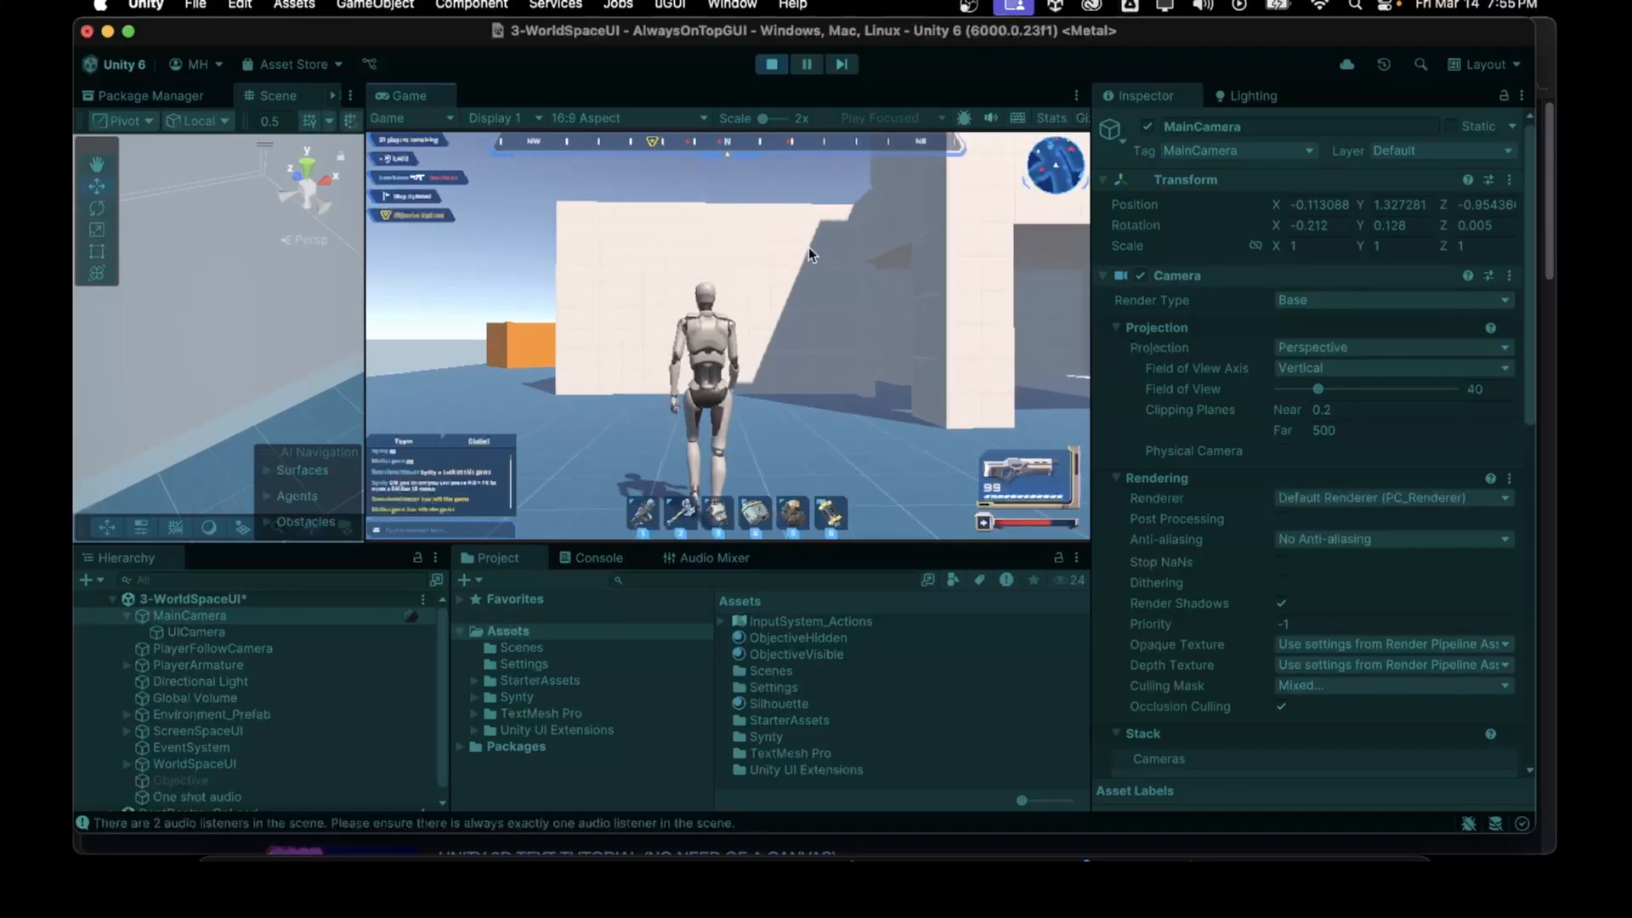
key(w)
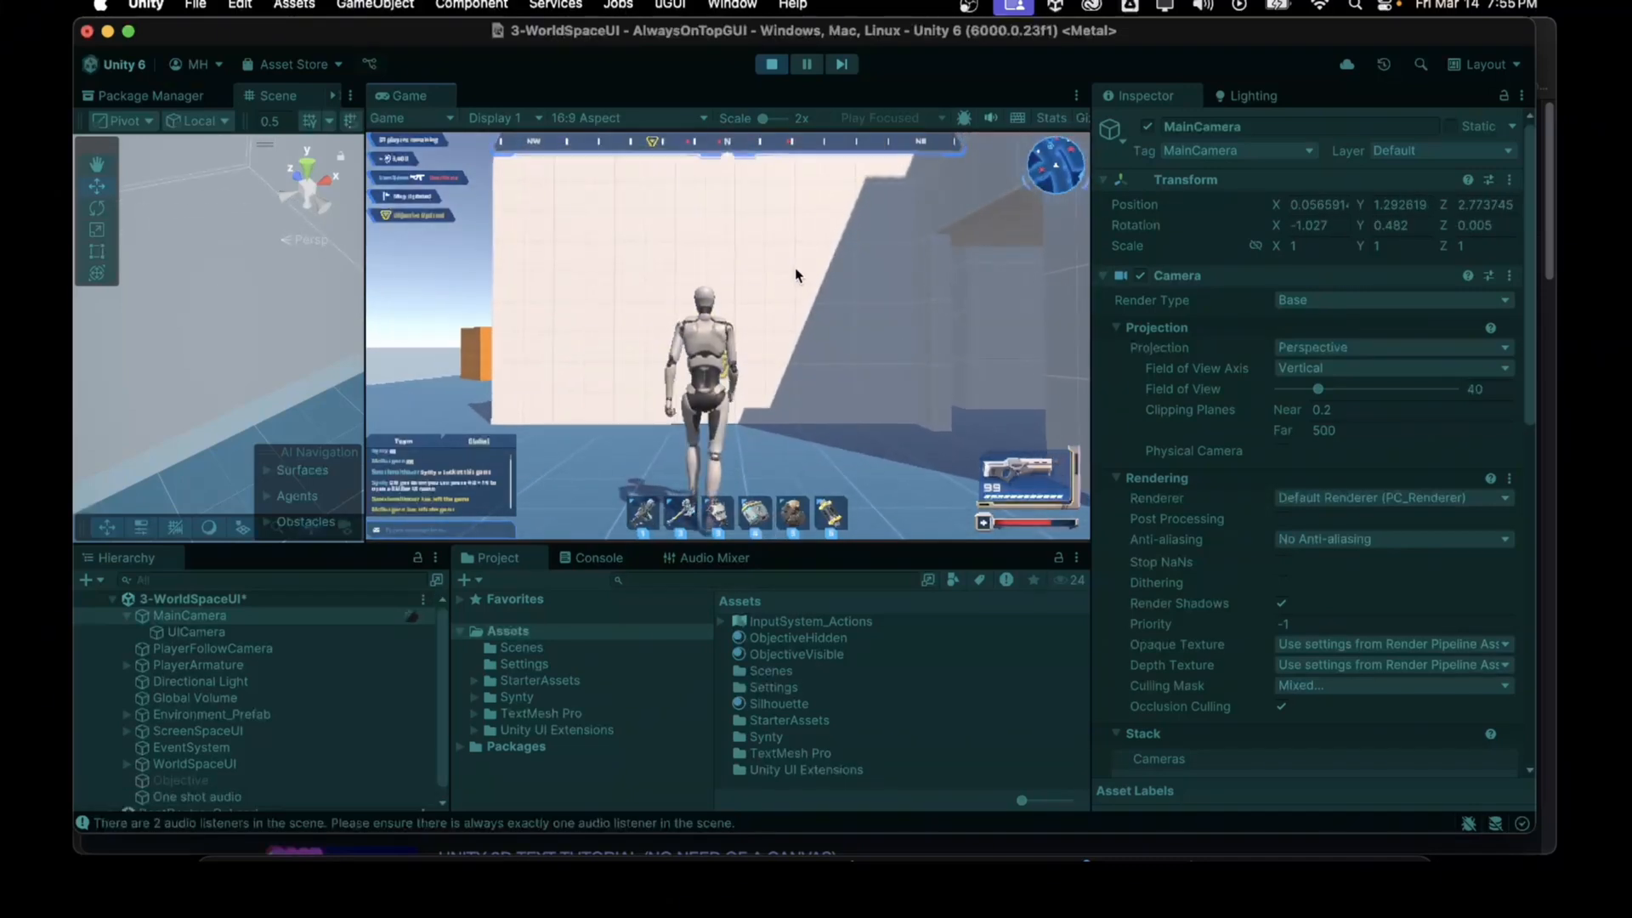
key(a)
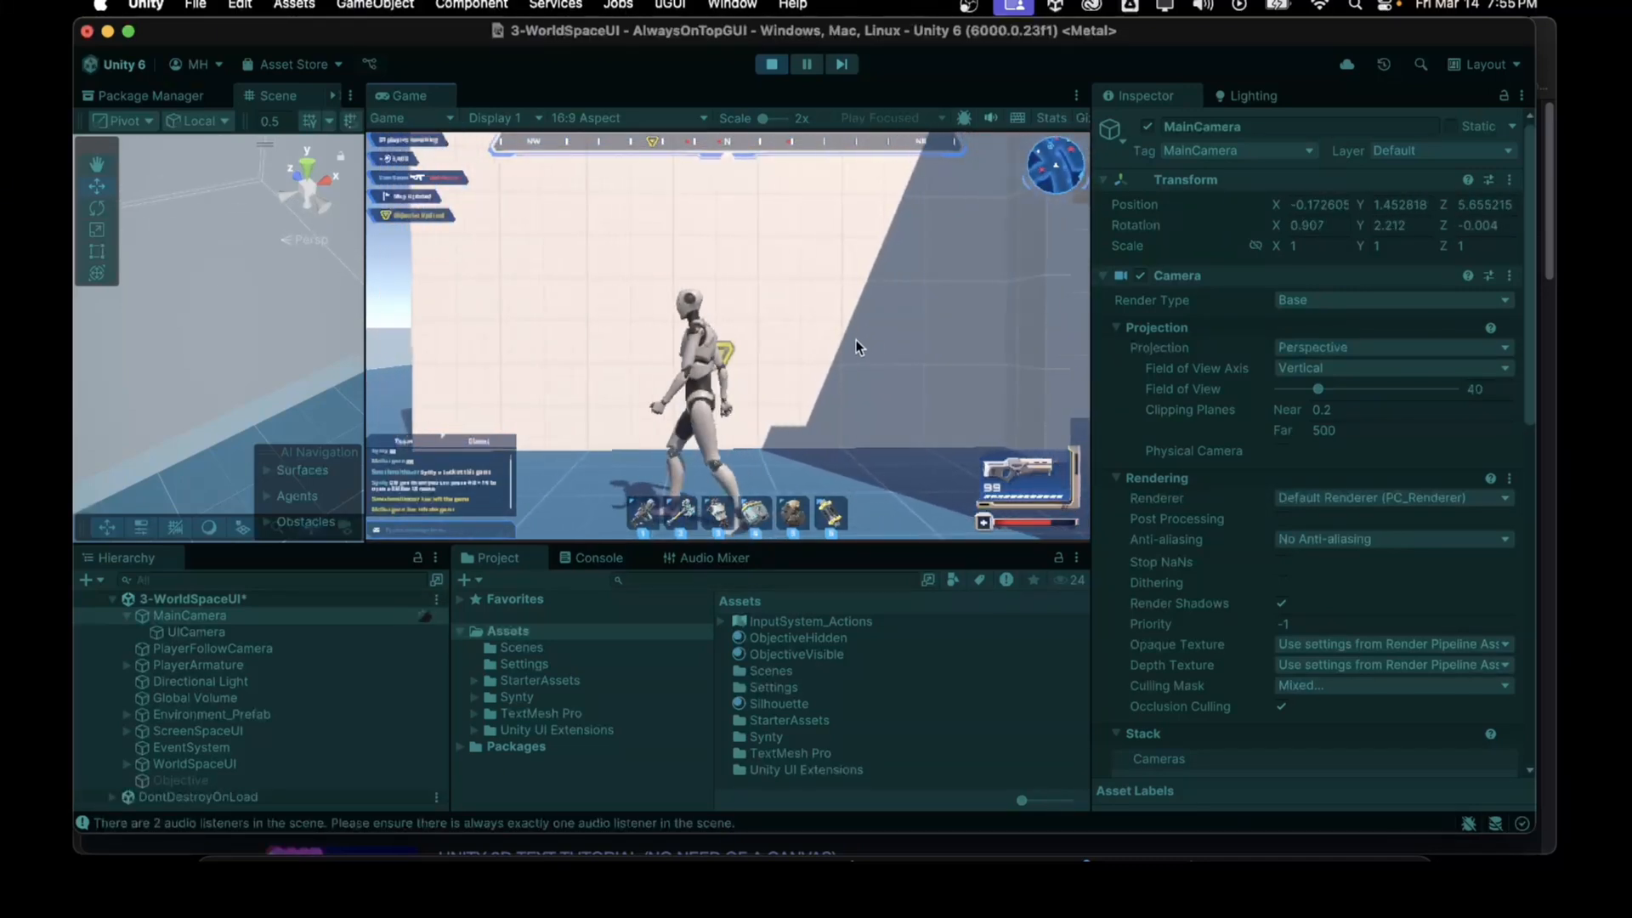
key(w)
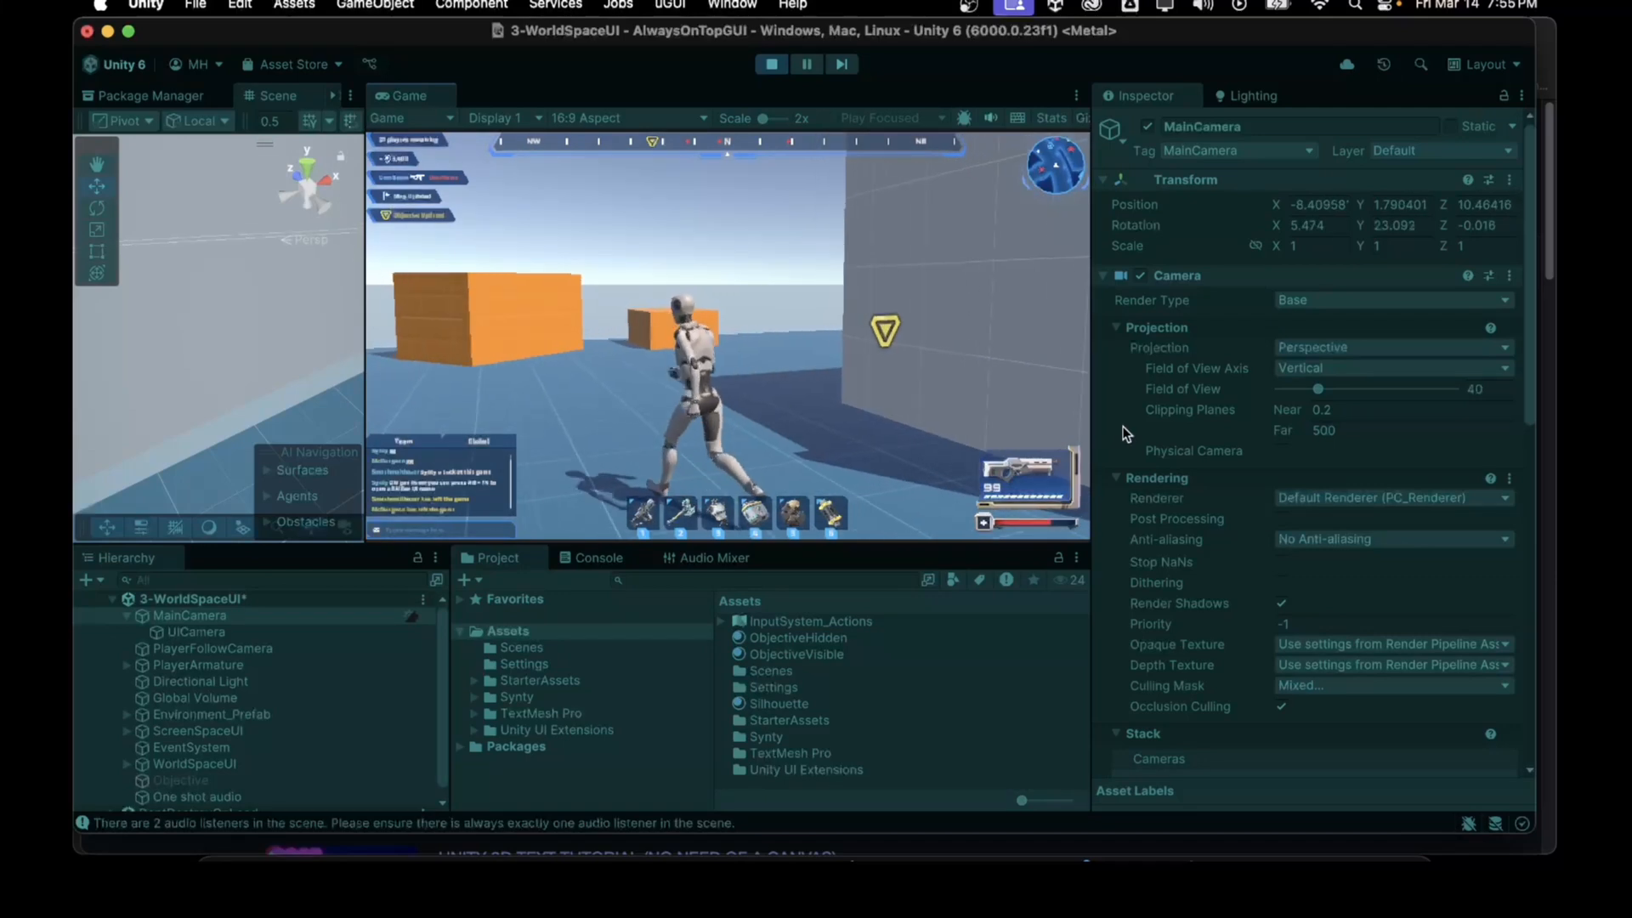
key(w)
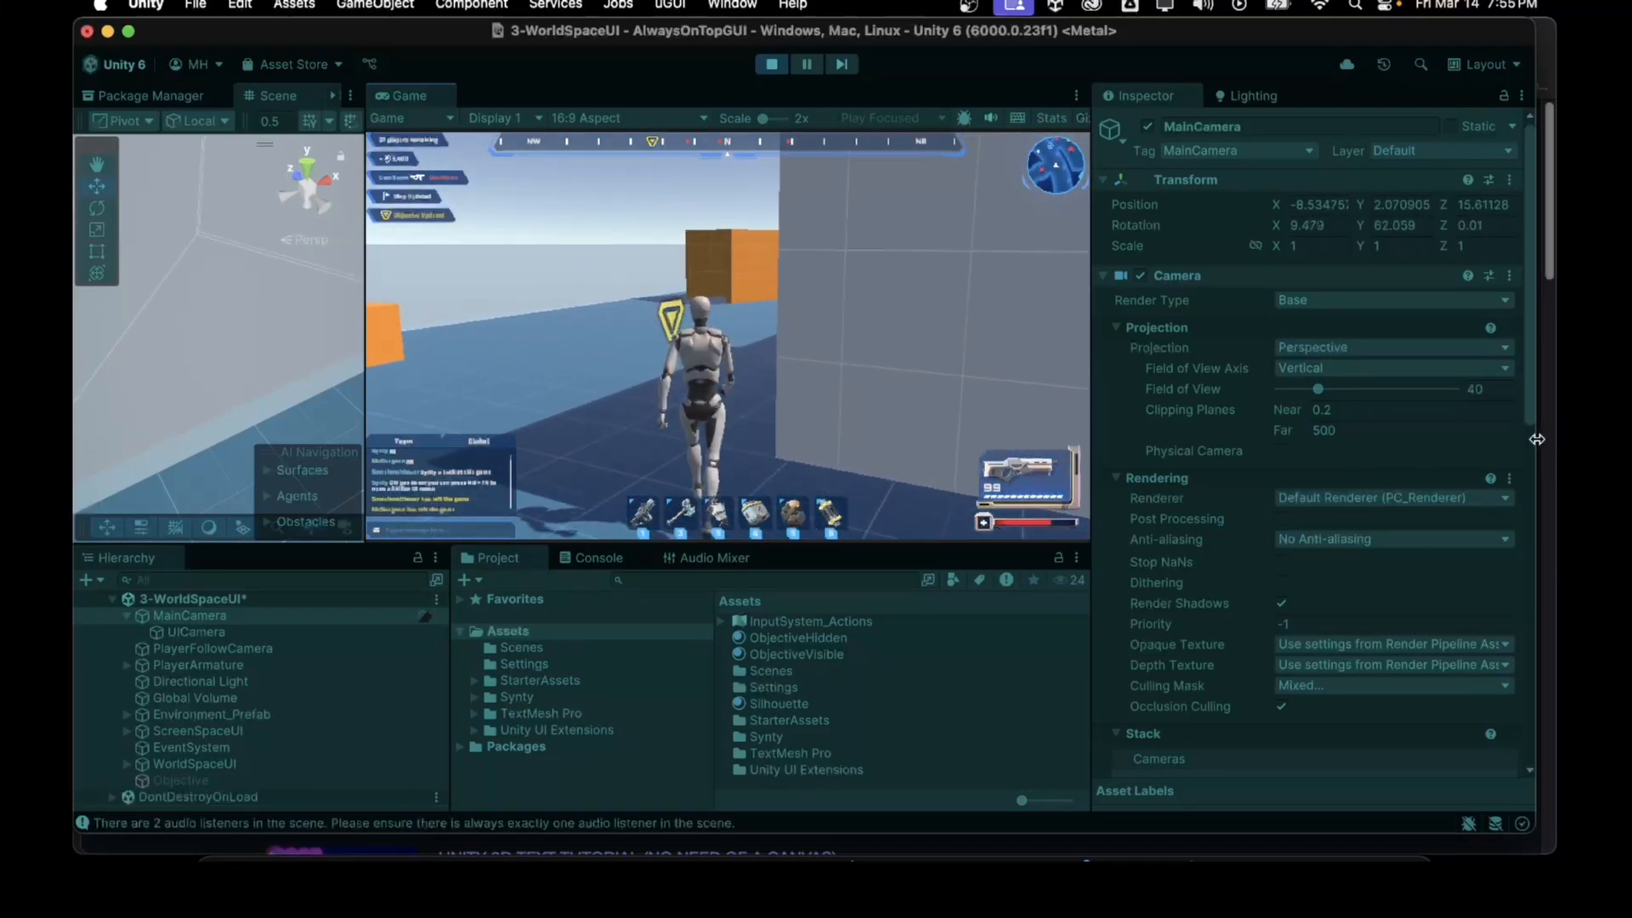
key(w)
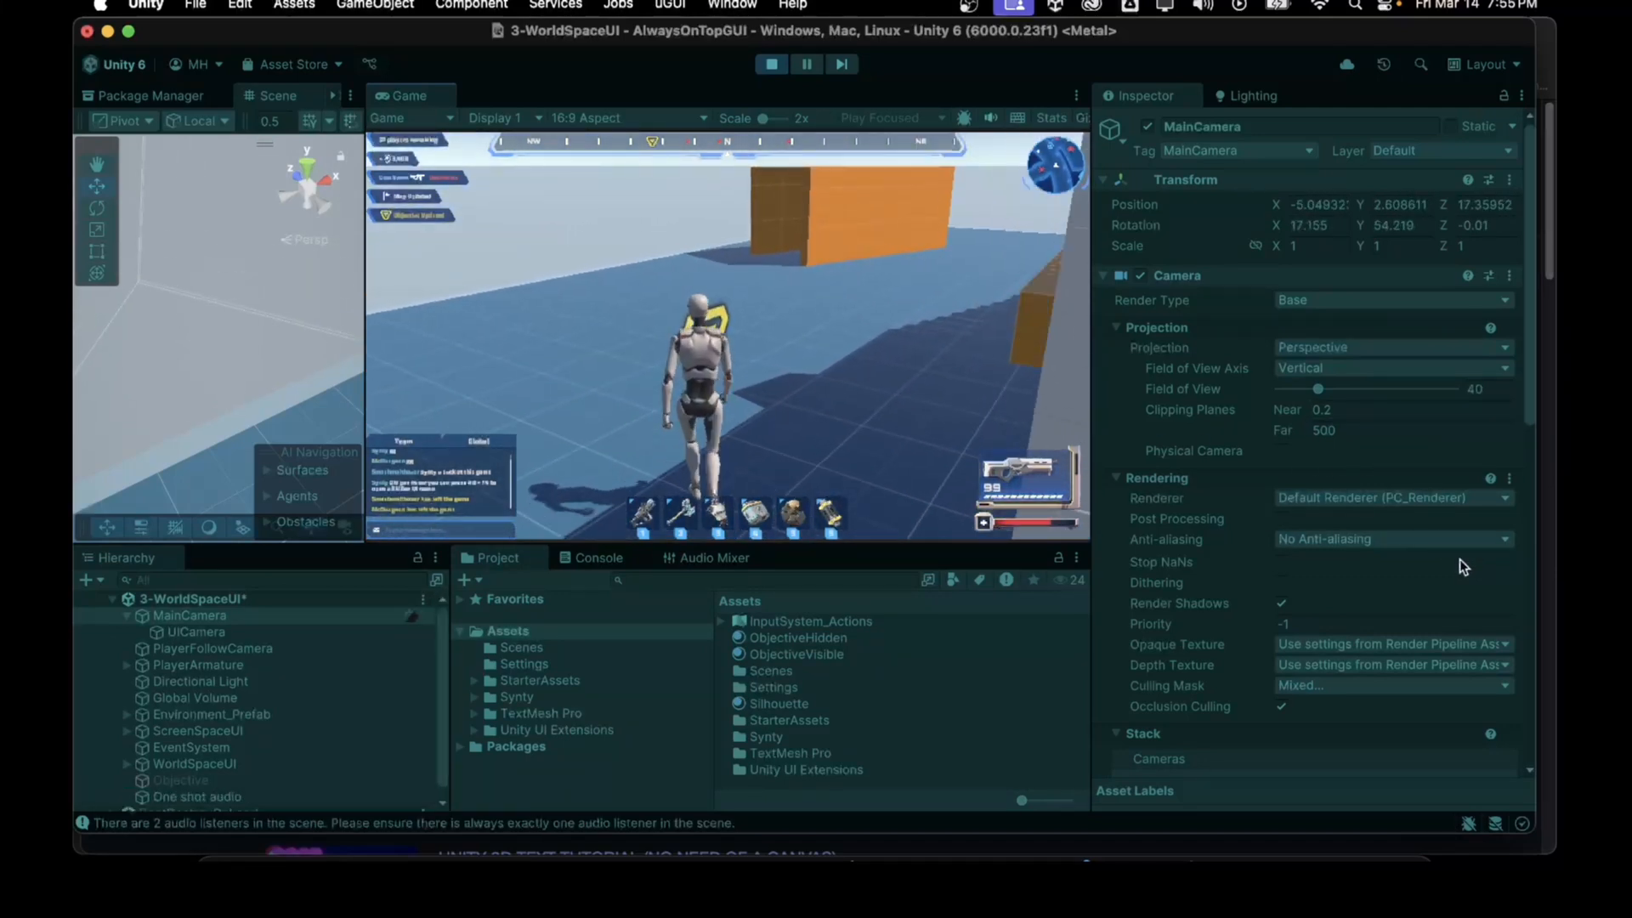
key(w)
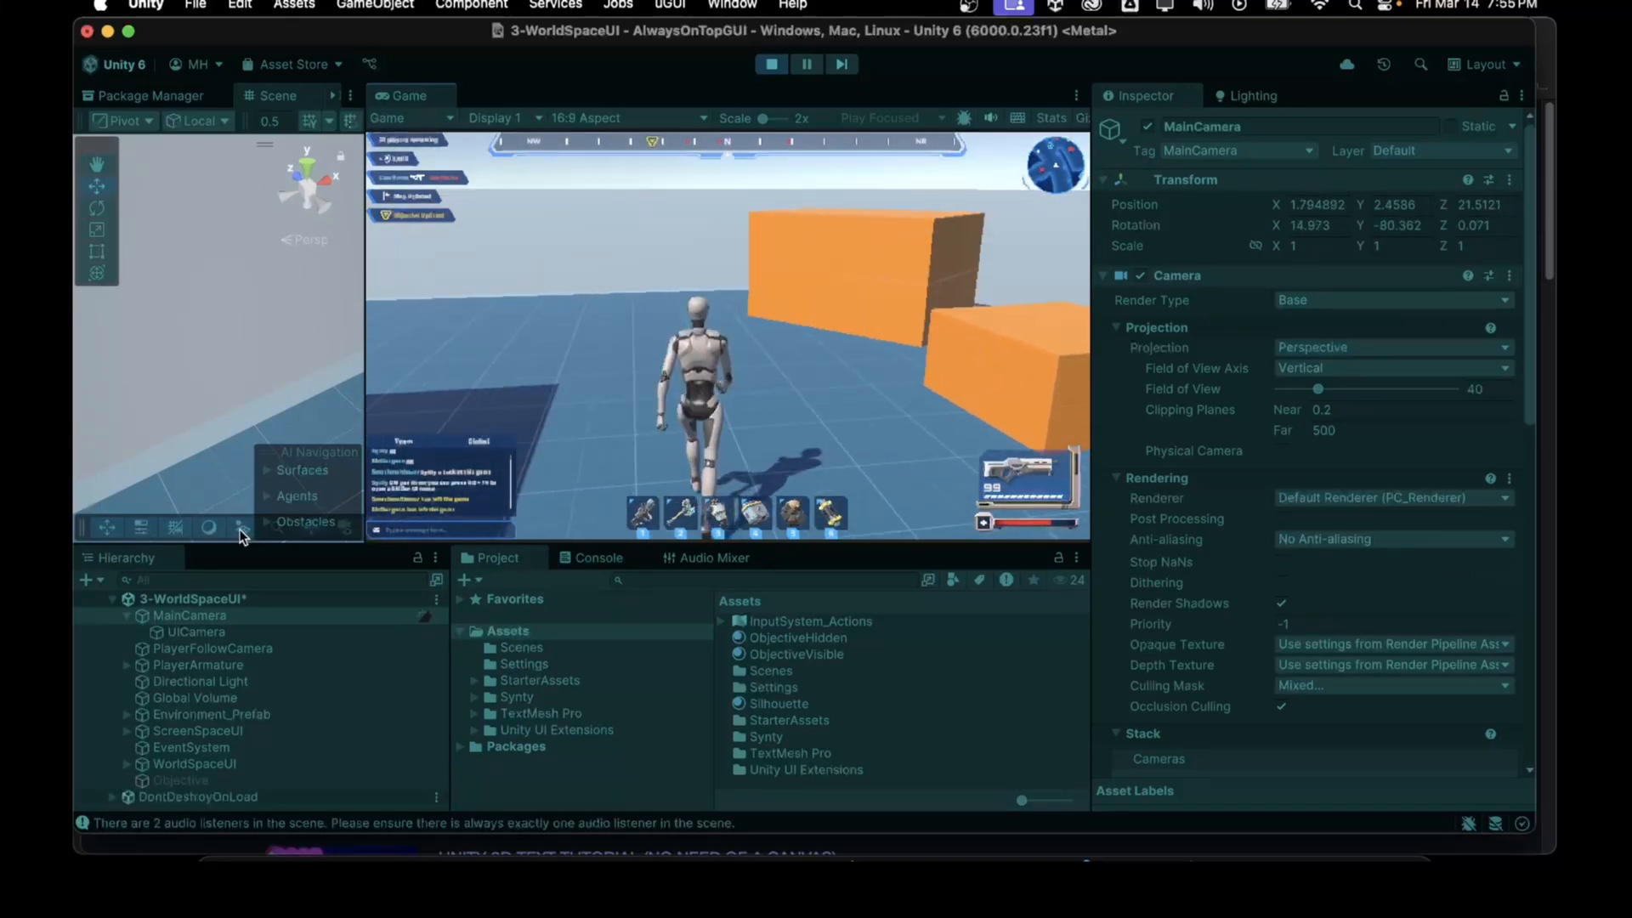
key(w)
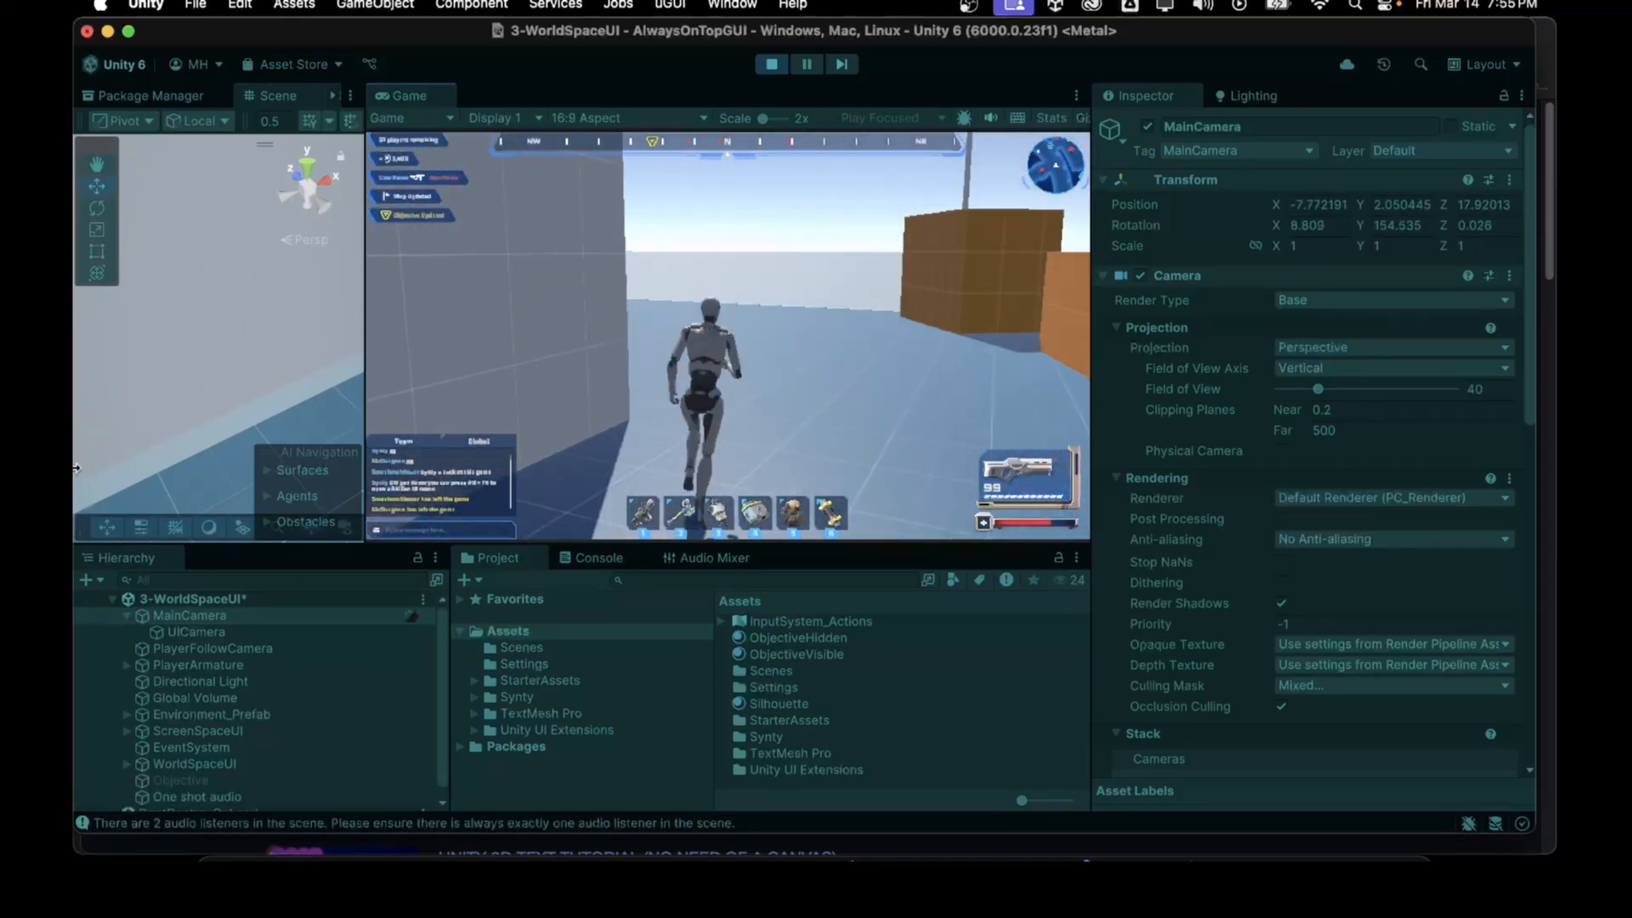
key(w)
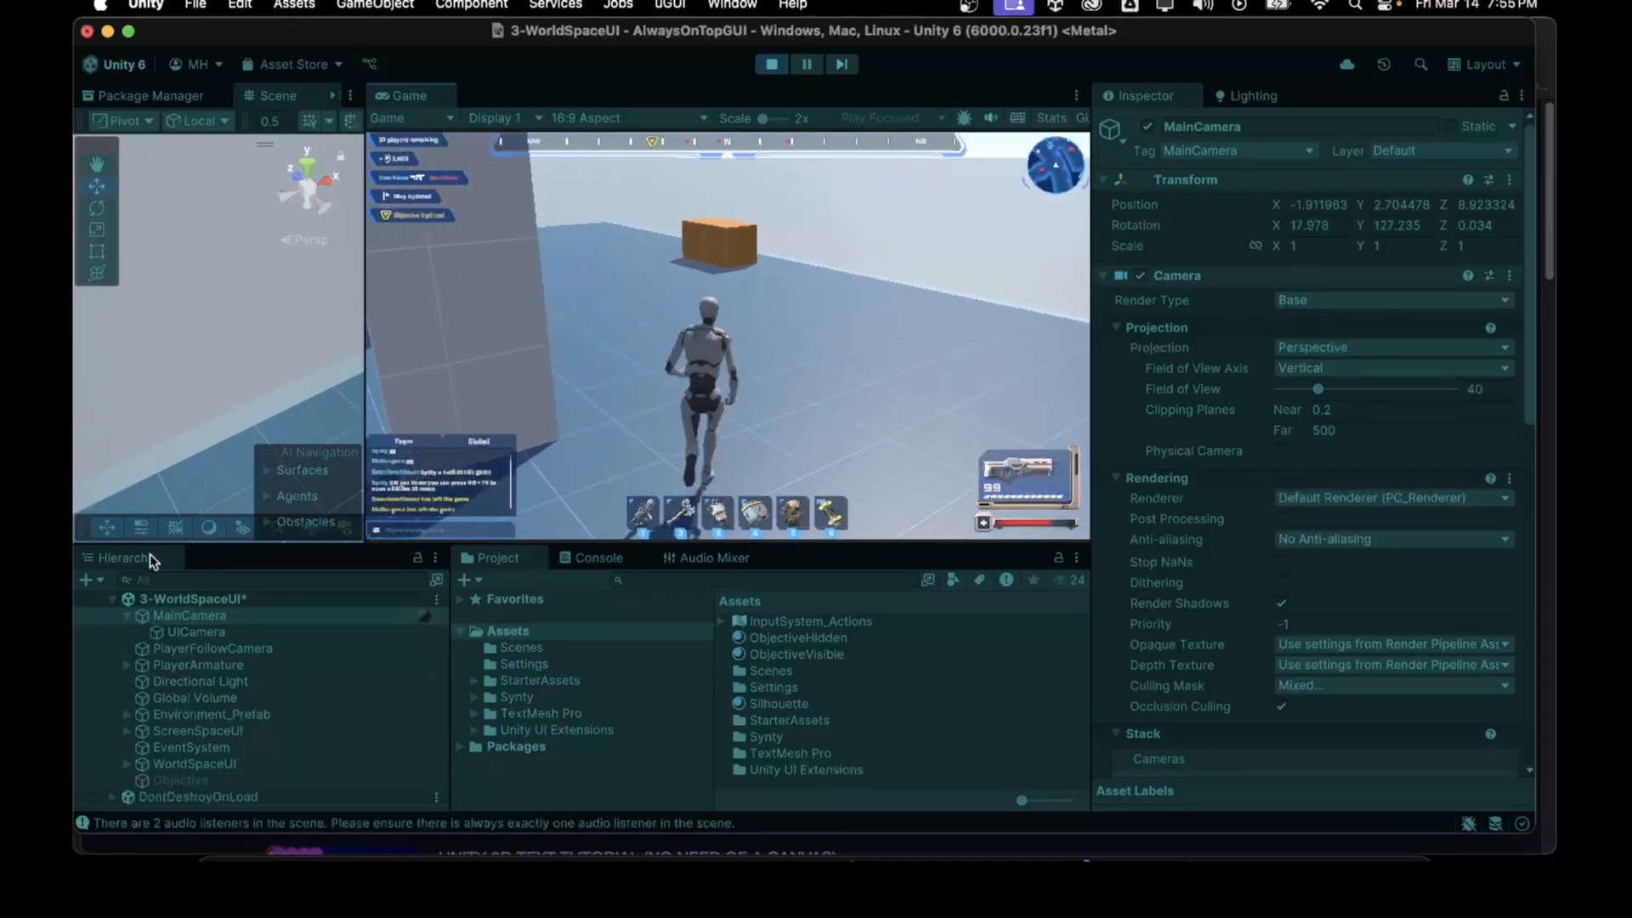
key(w)
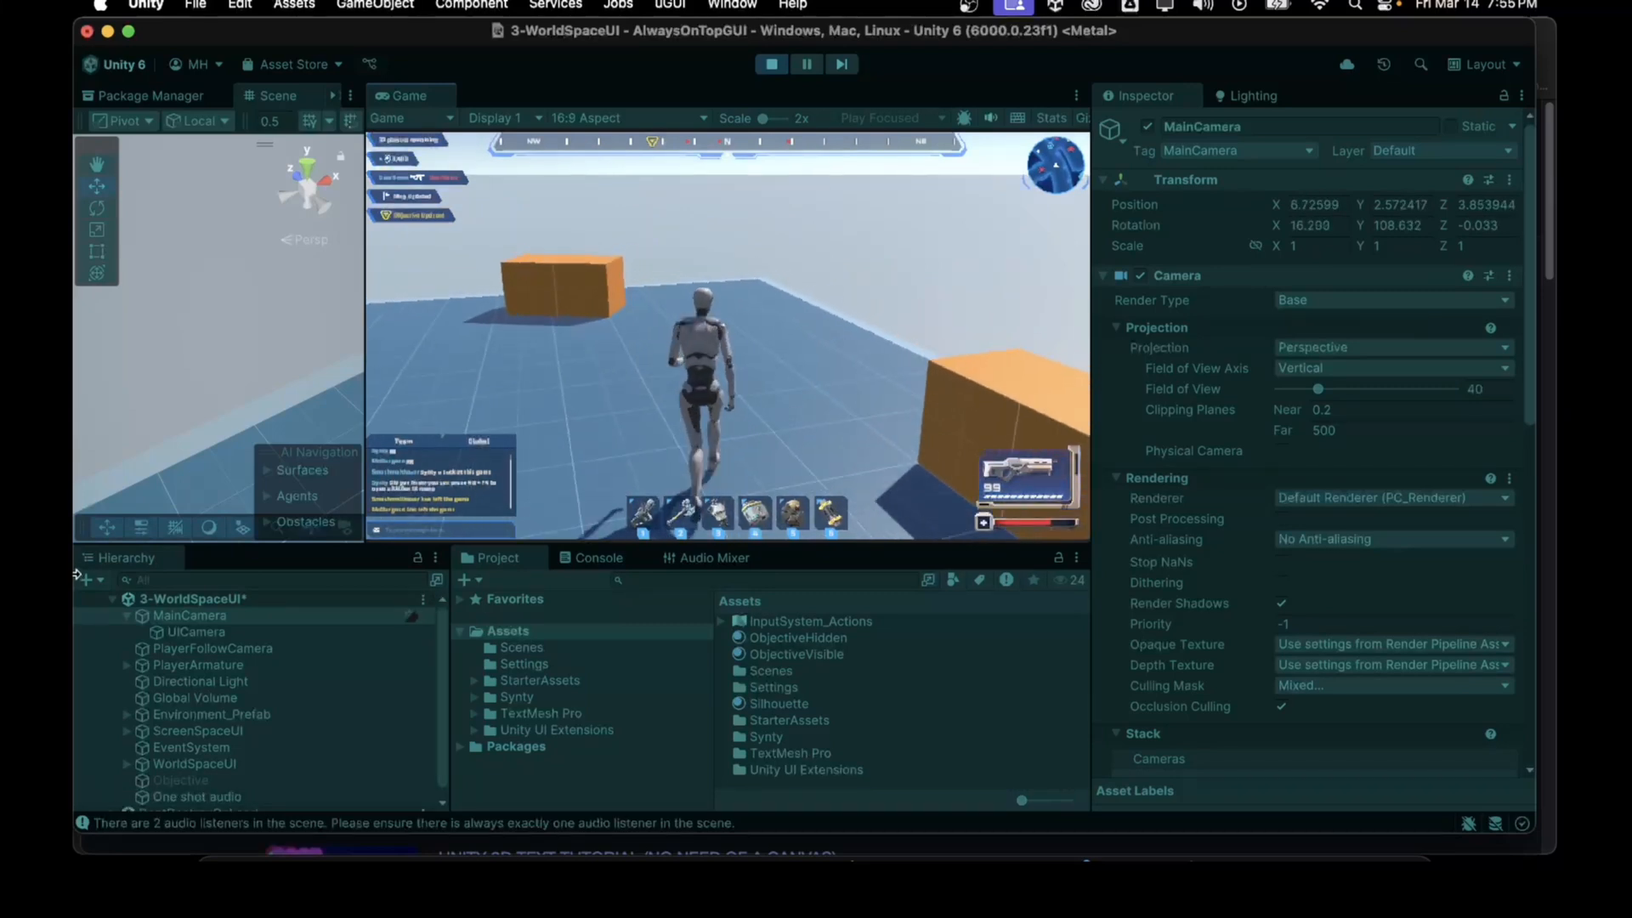
key(w)
key(w)
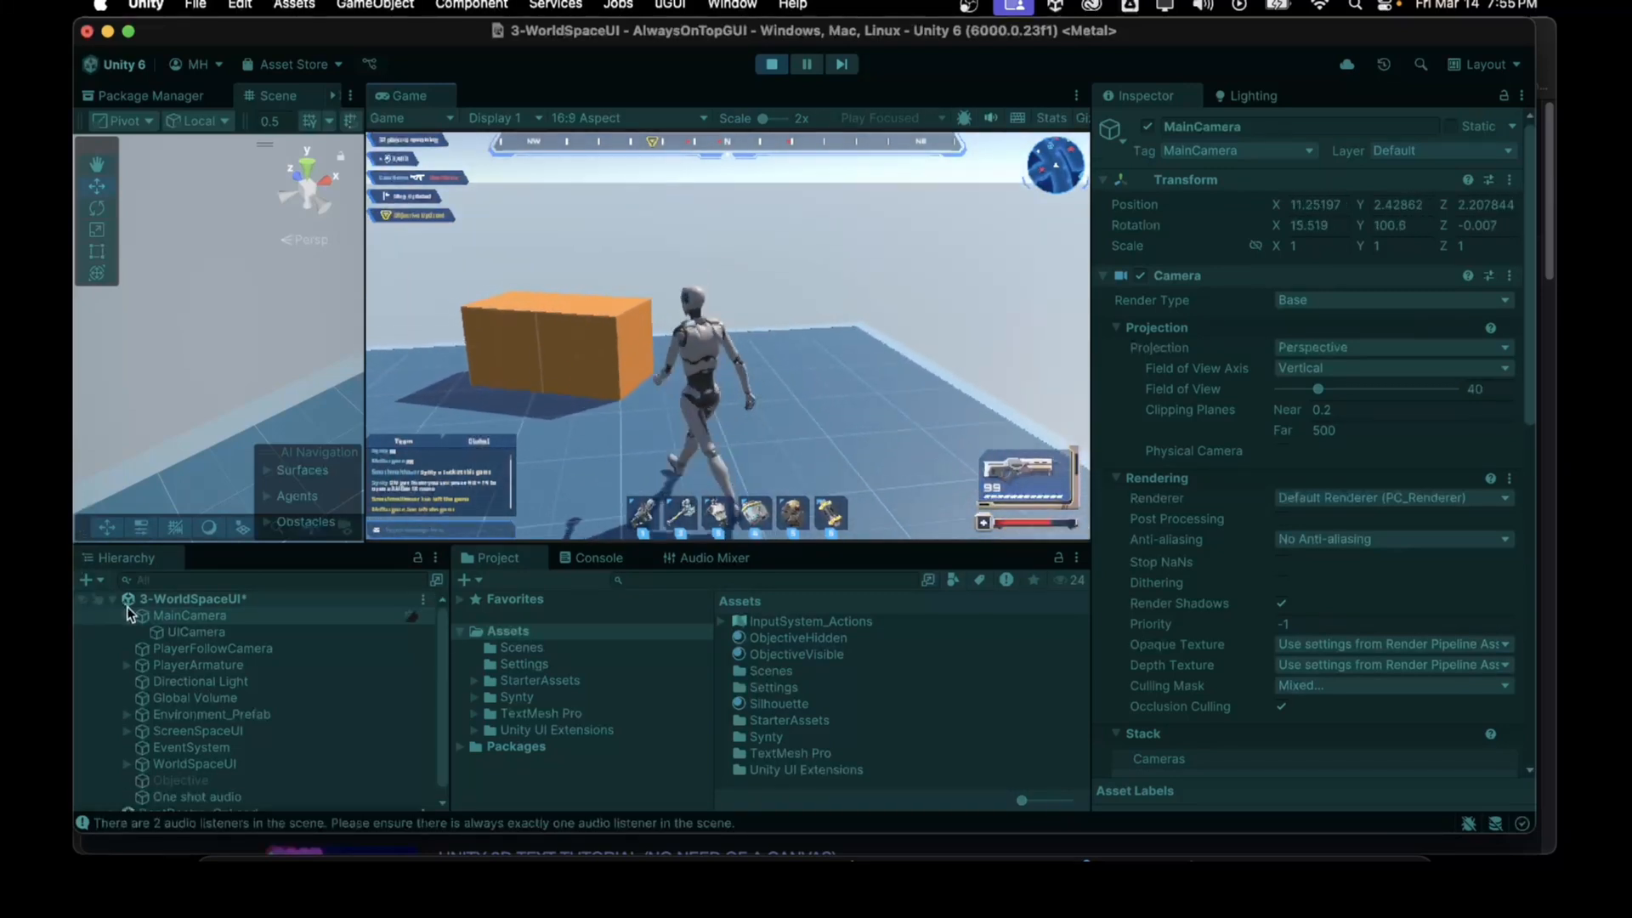
key(w)
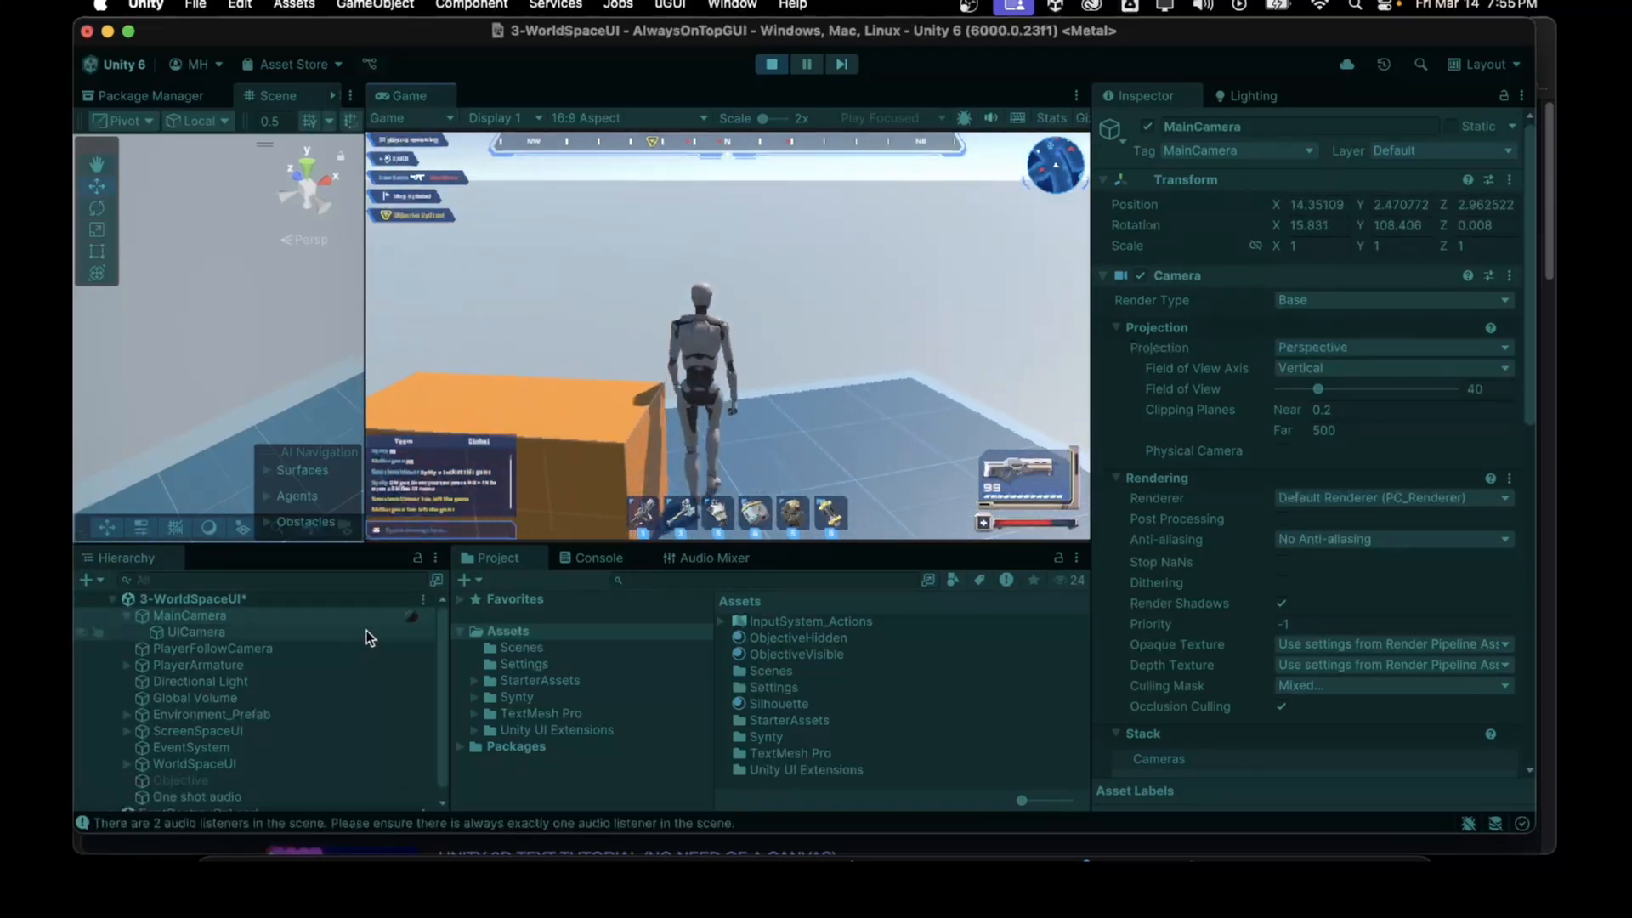
key(a)
key(s)
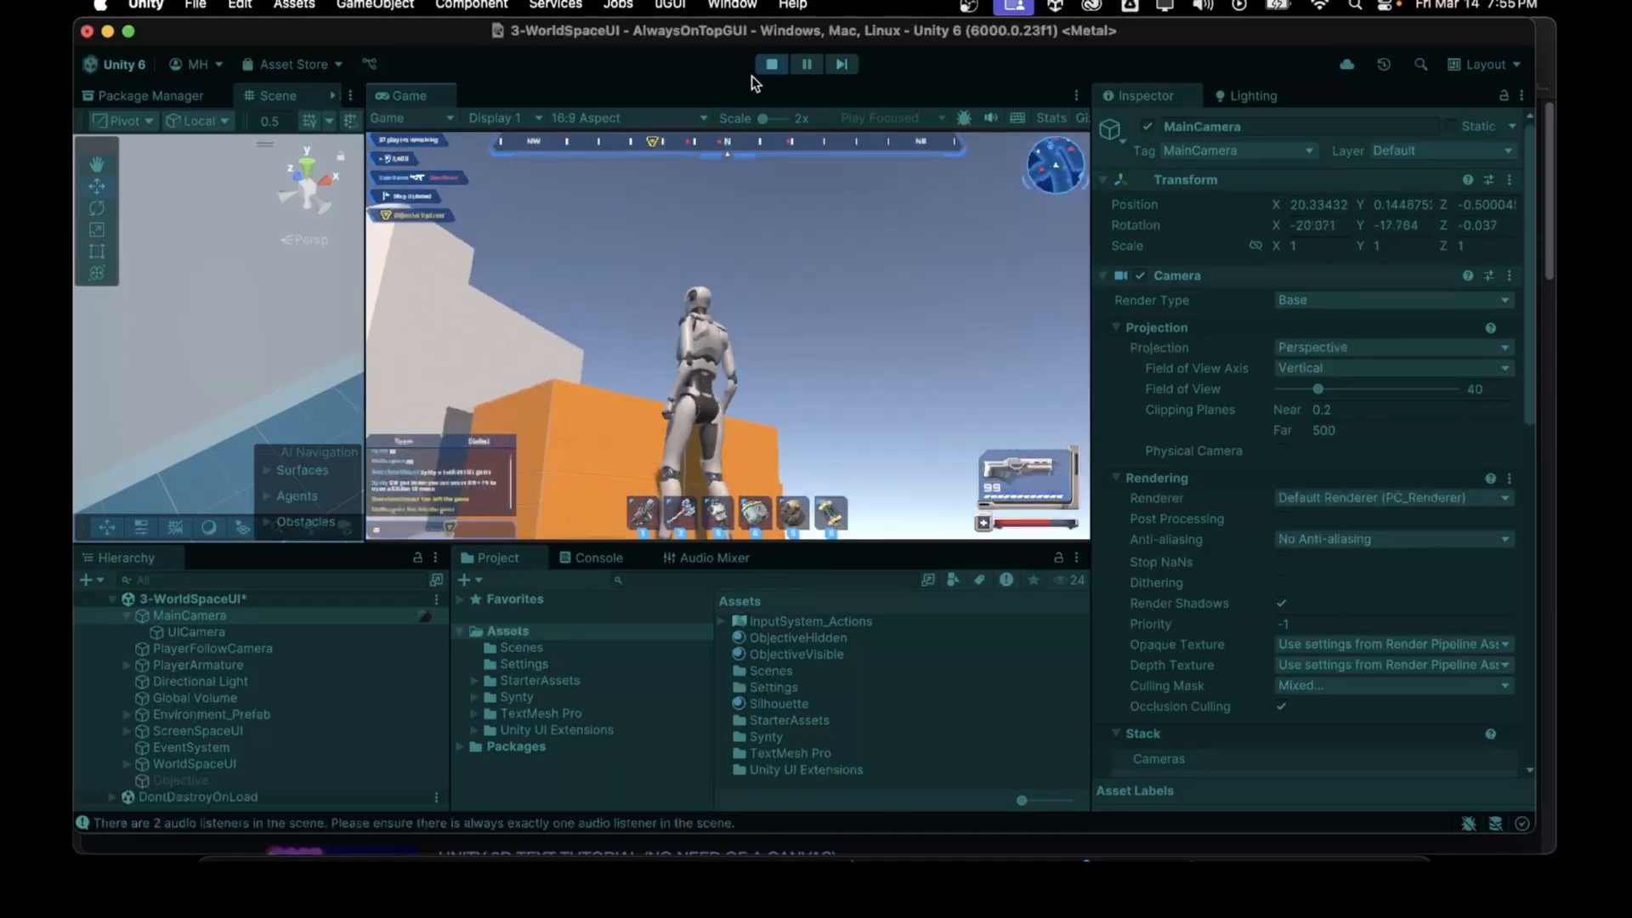
click(772, 64)
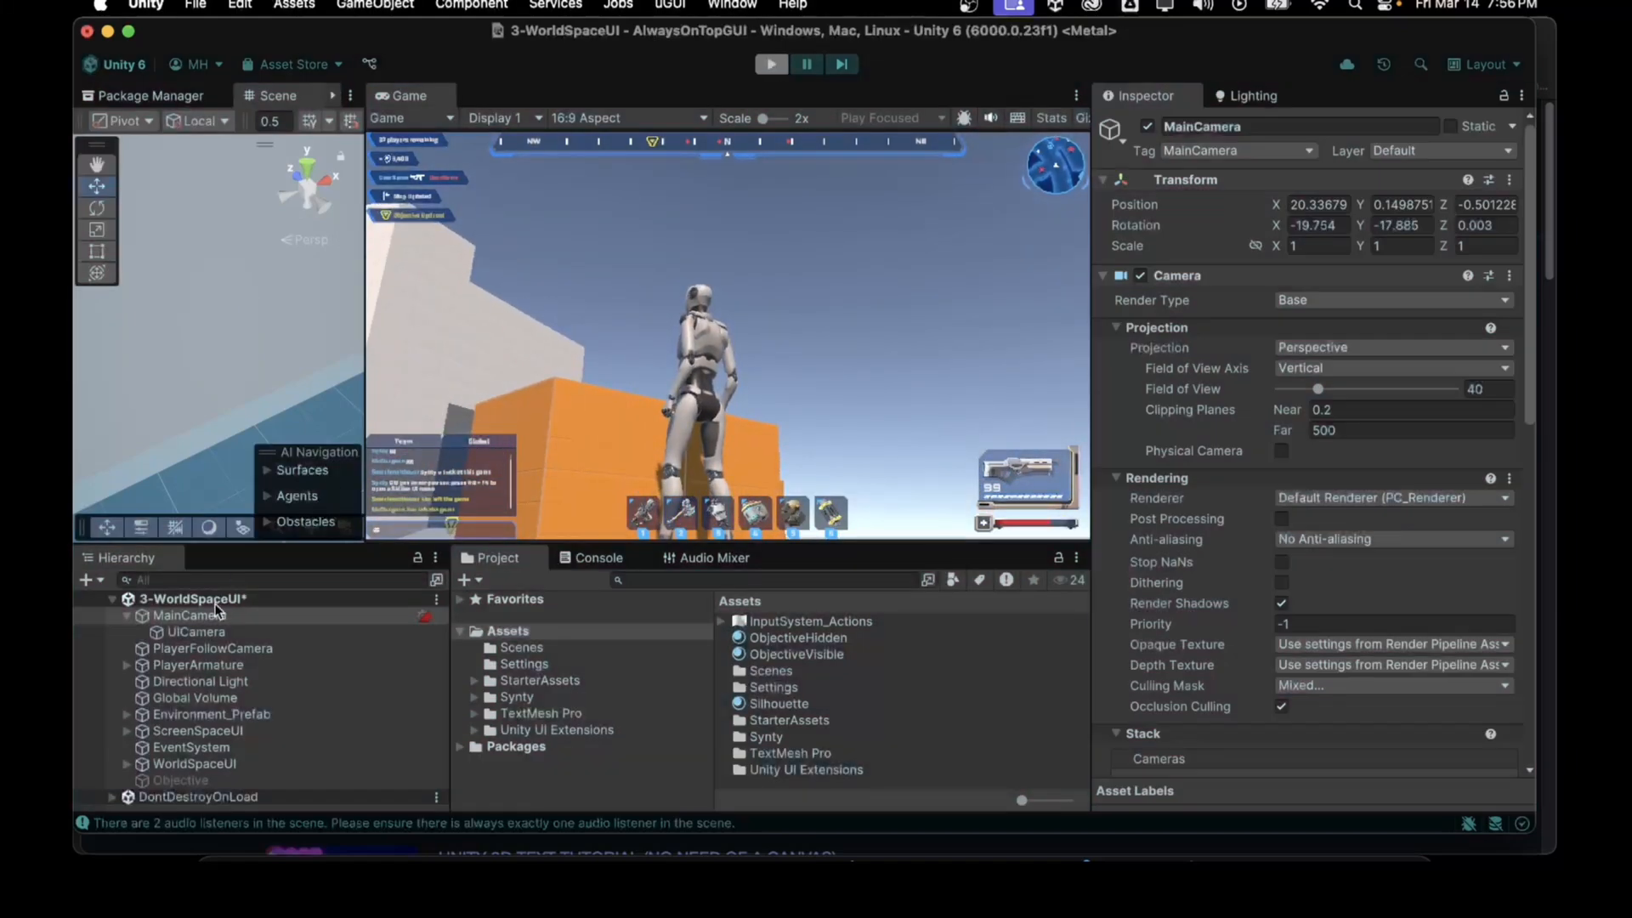
Step: Set PlayerFollowCamera's 3rd Person Follow camera distance to 1.5
click(211, 651)
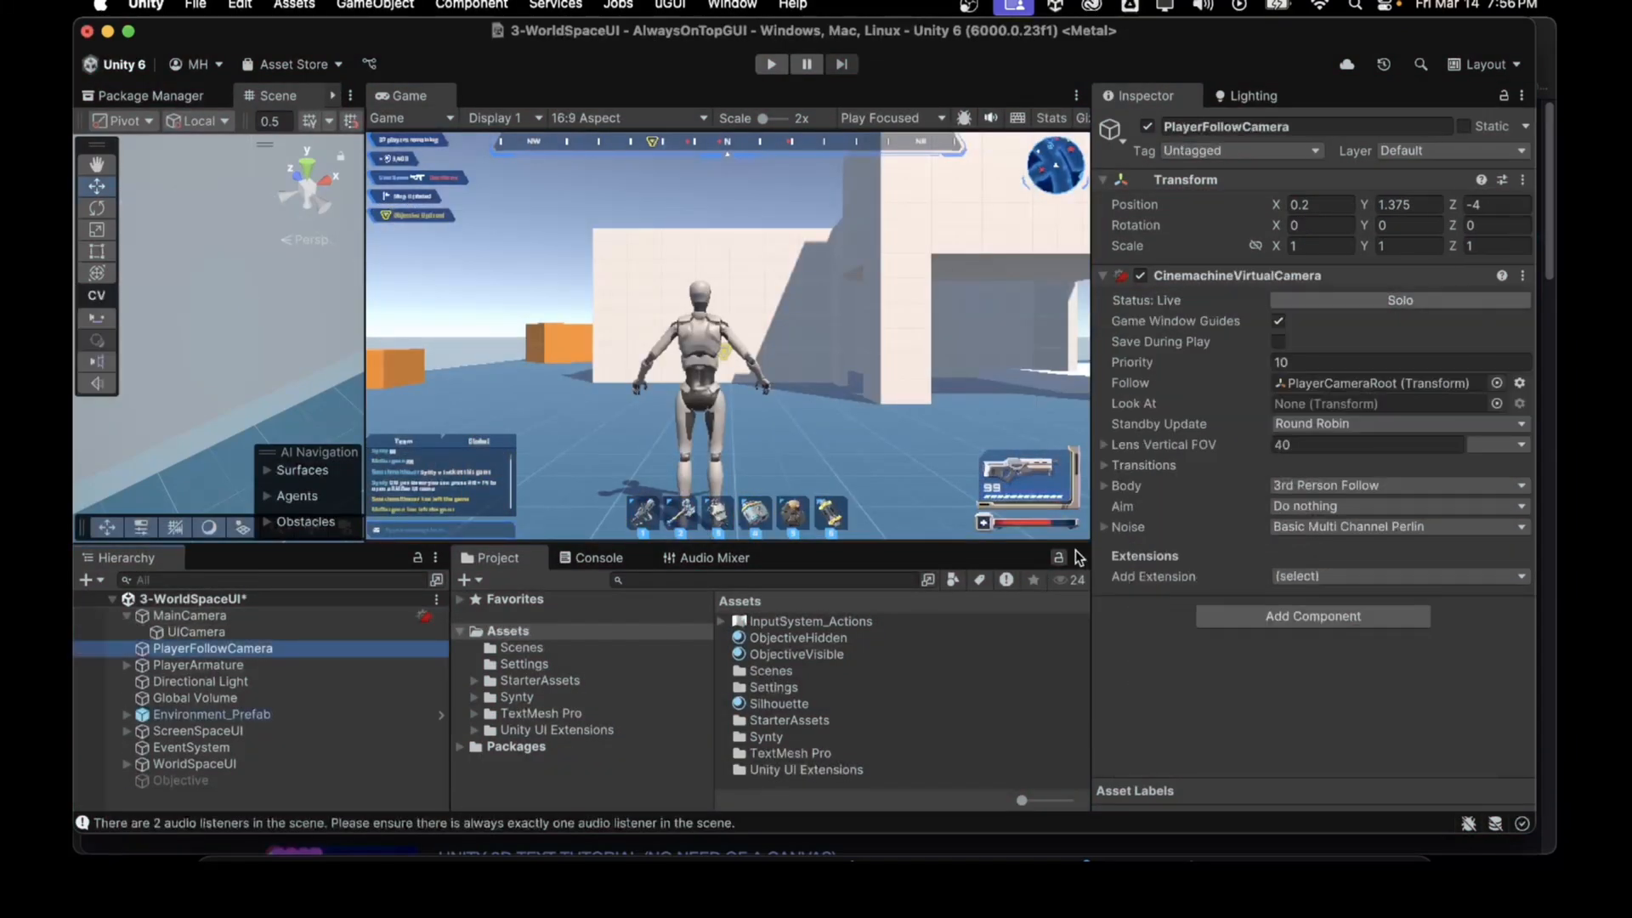
click(1137, 486)
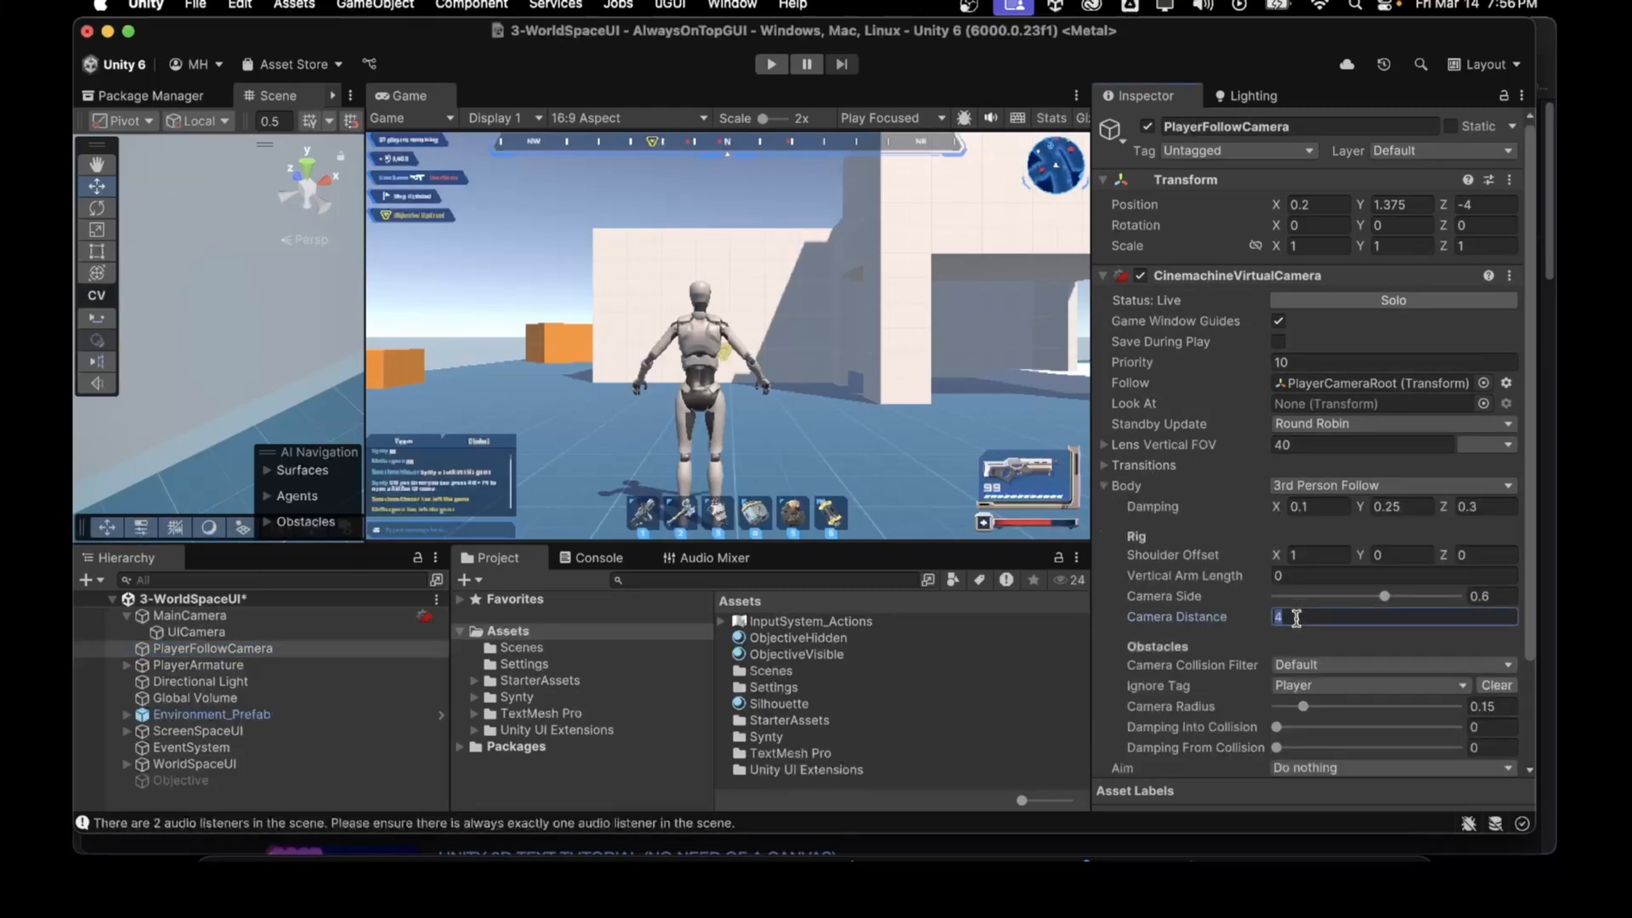
text(1.5)
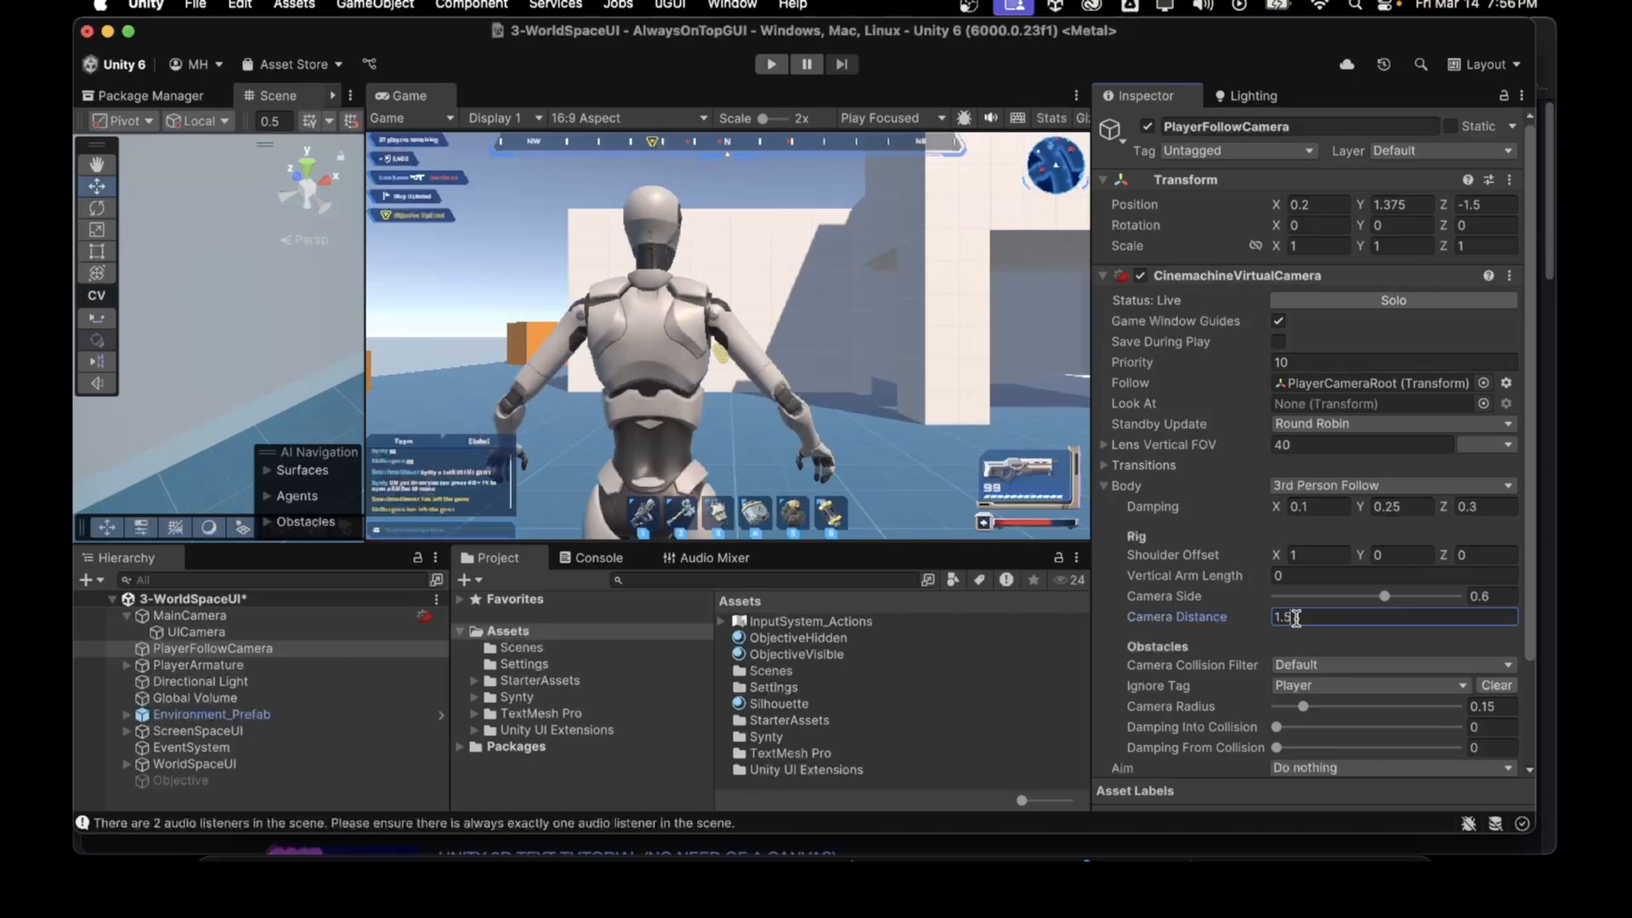
Step: Enter play mode and walk the character around to check the closer follow camera
click(769, 65)
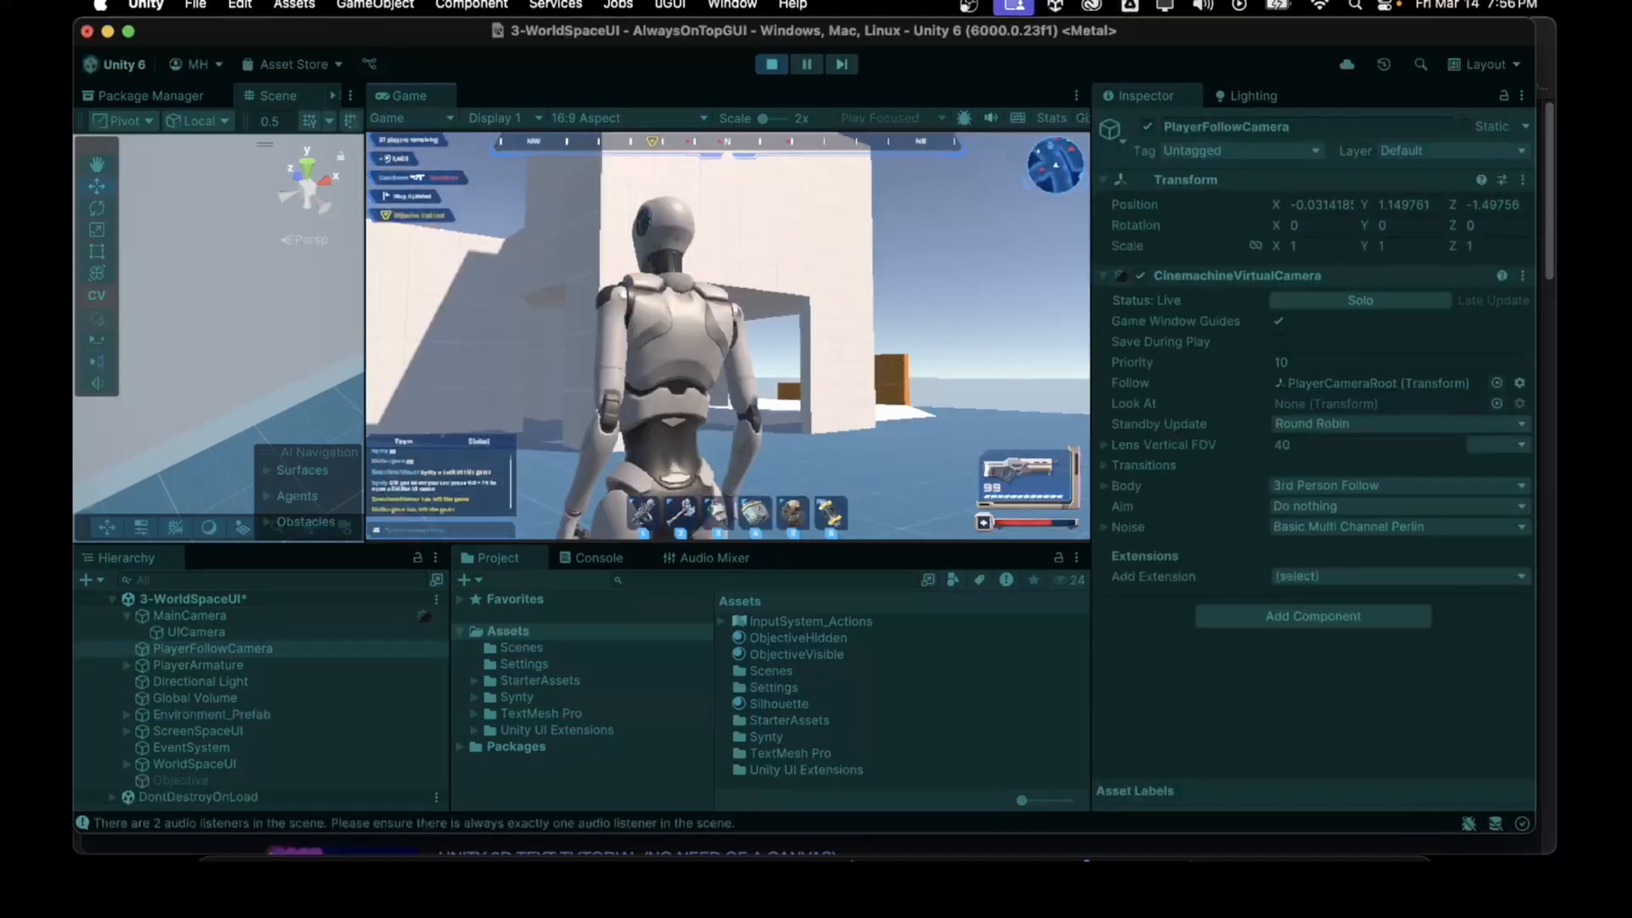
key(w)
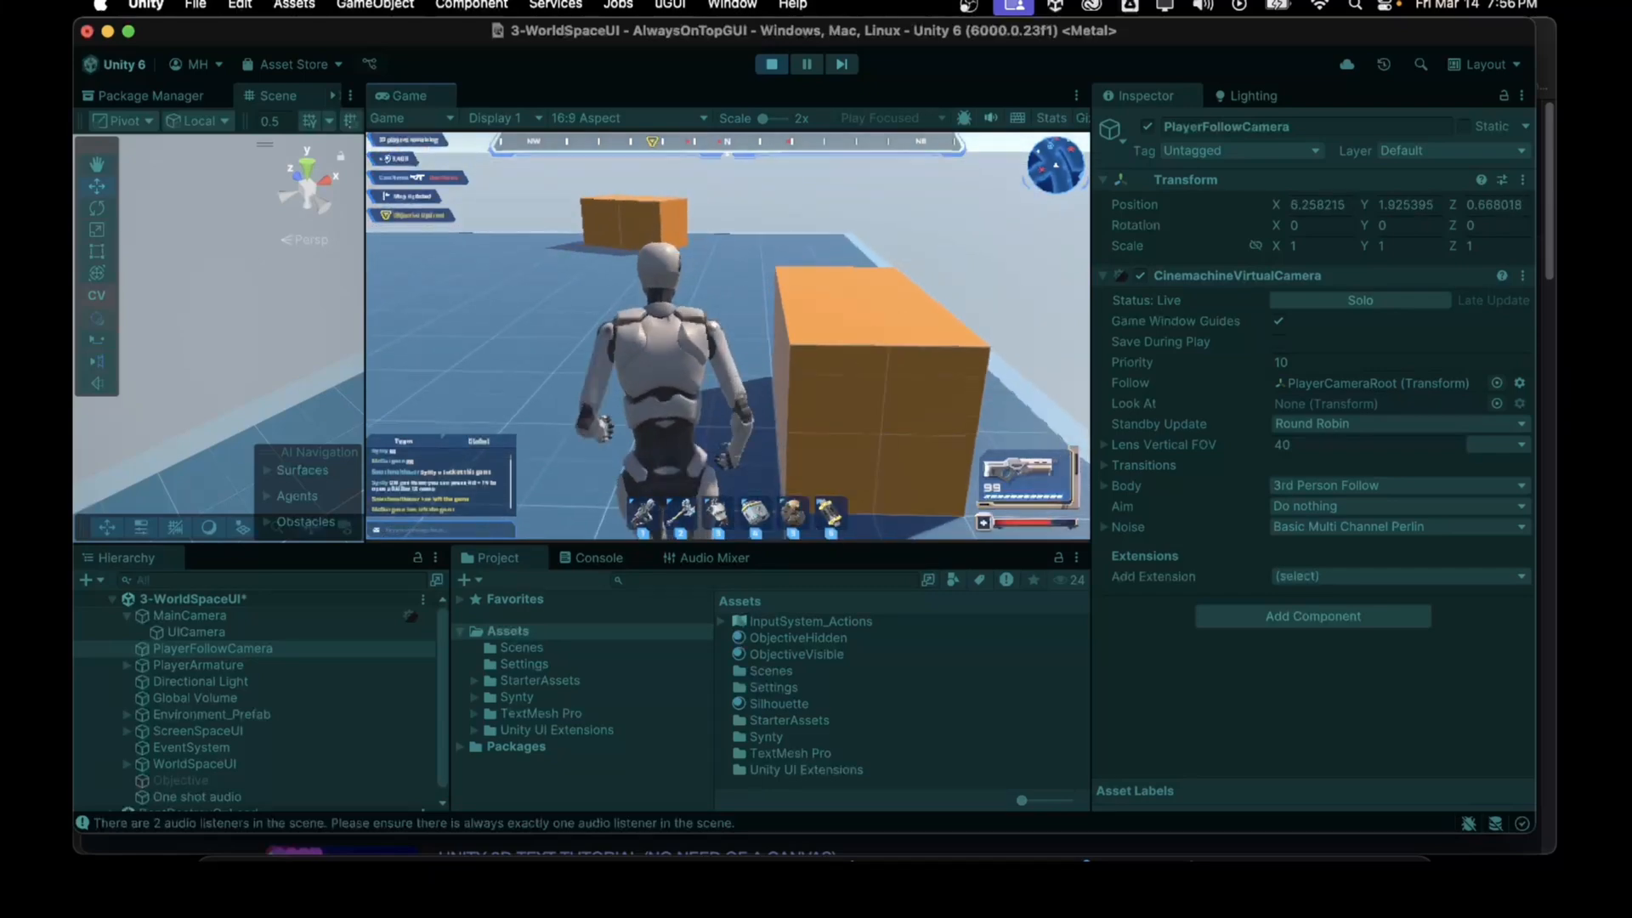
key(d)
key(s)
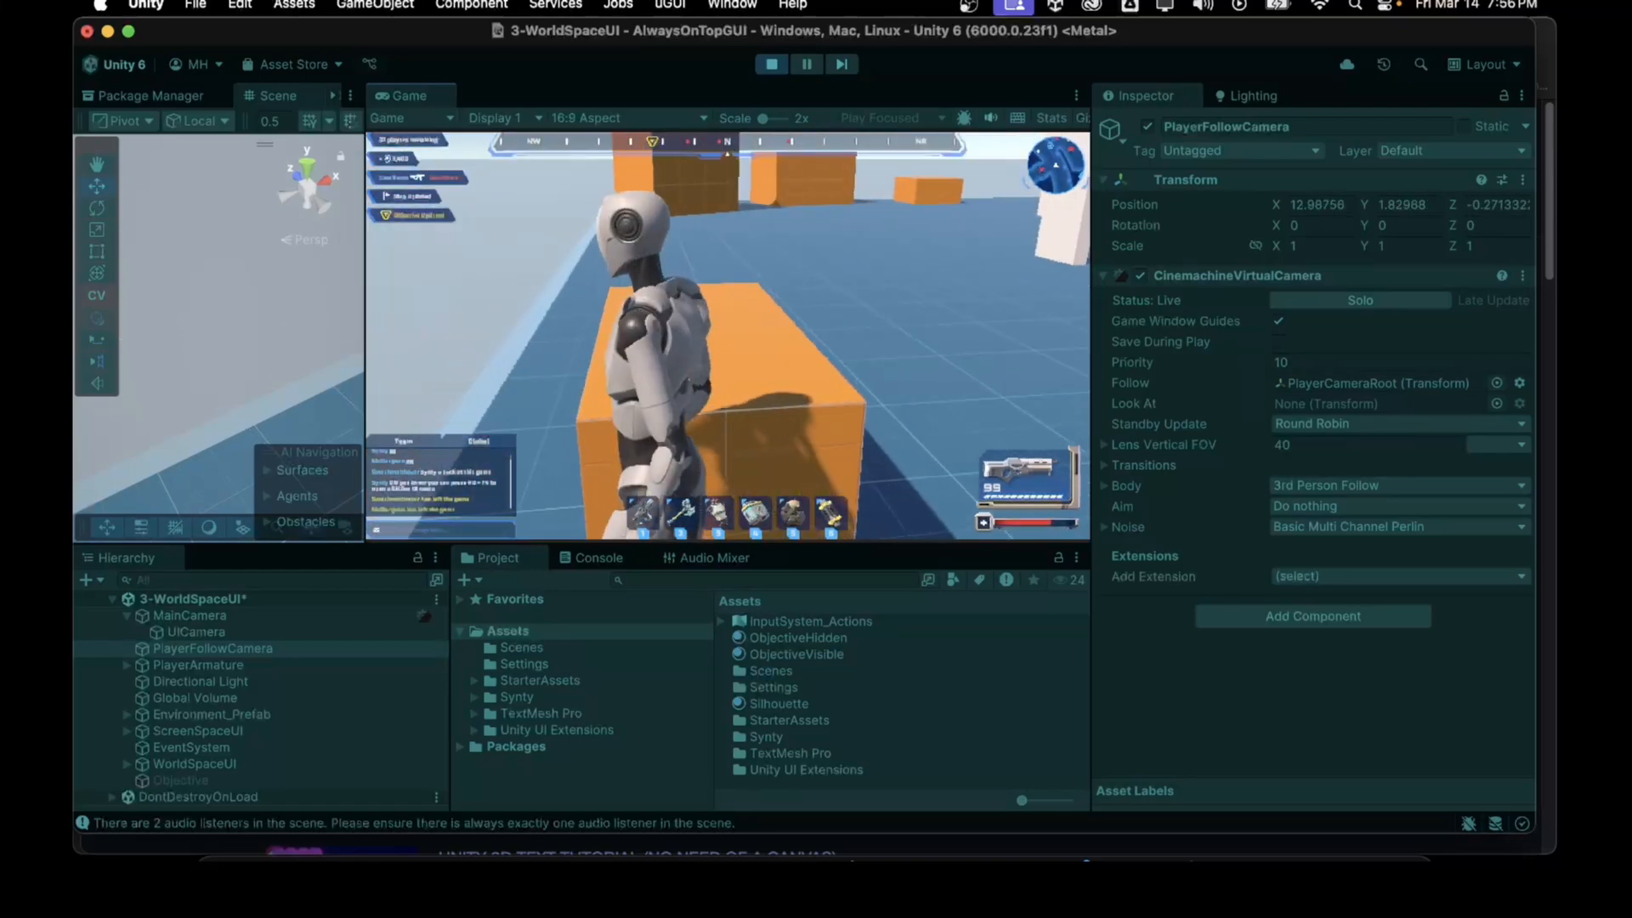
key(w)
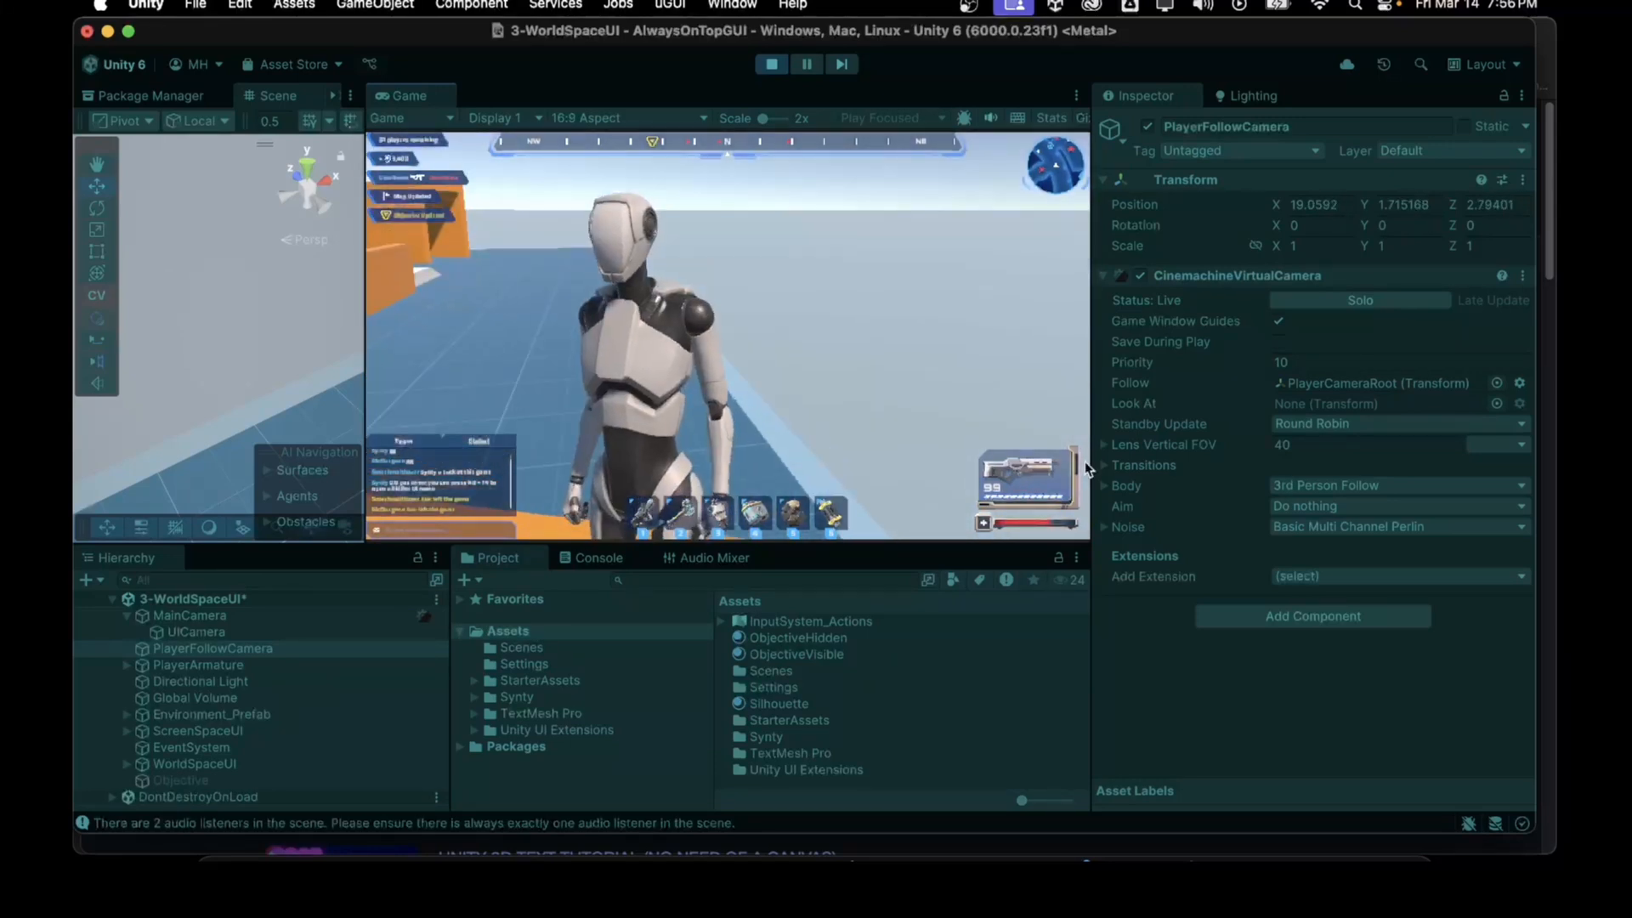
Step: Set the follow camera's distance to 1 while in play mode
click(1105, 486)
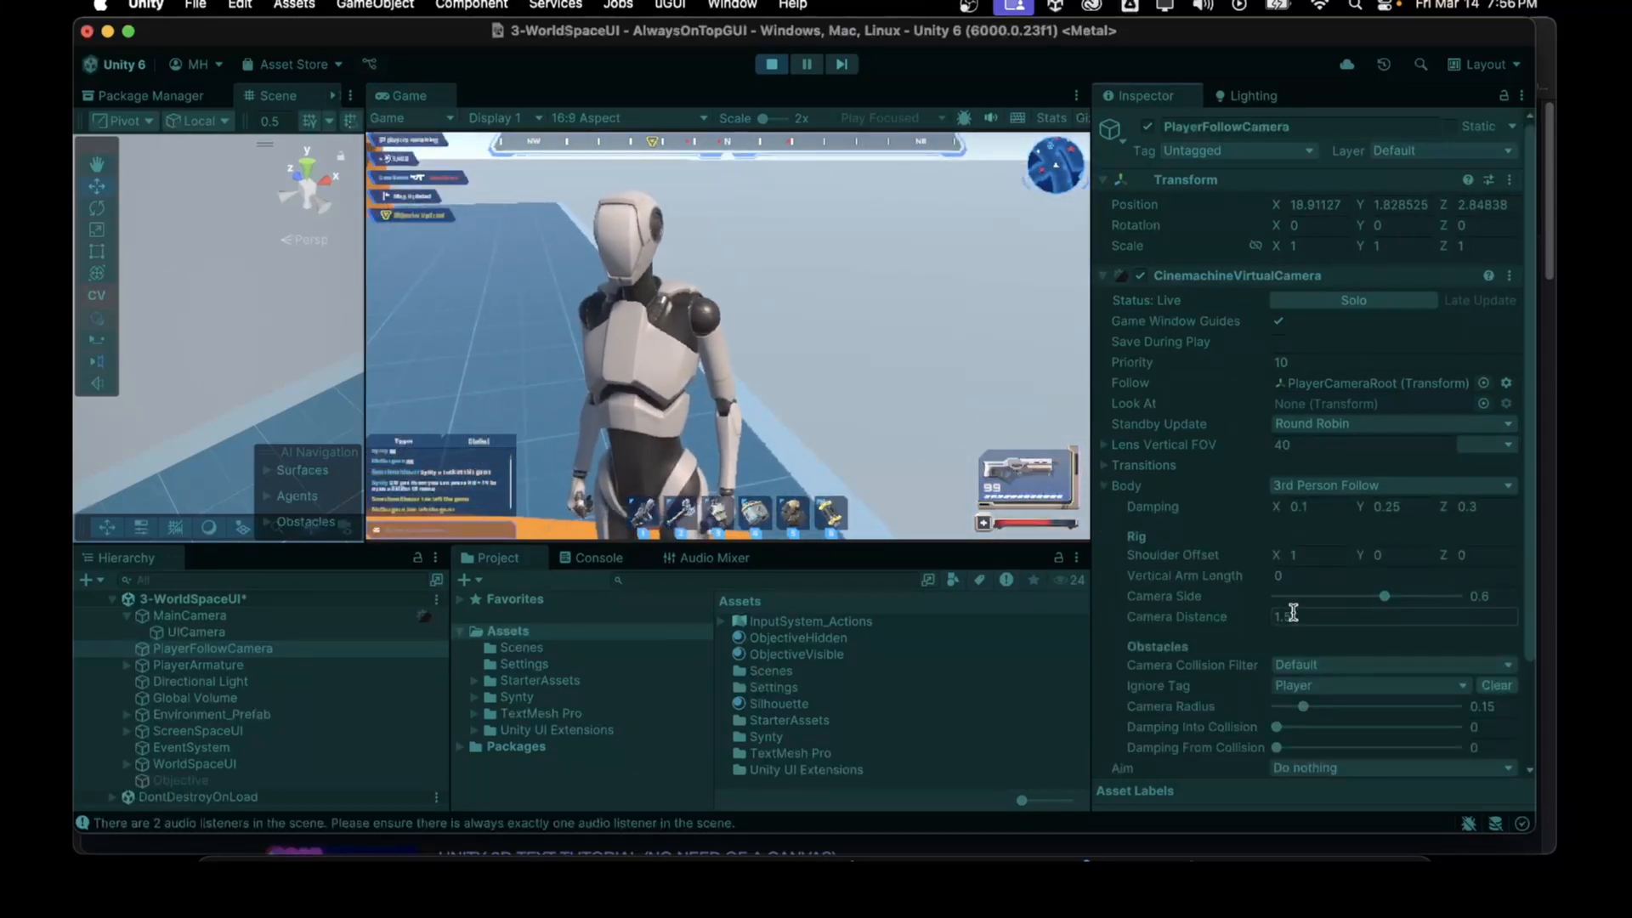
click(911, 357)
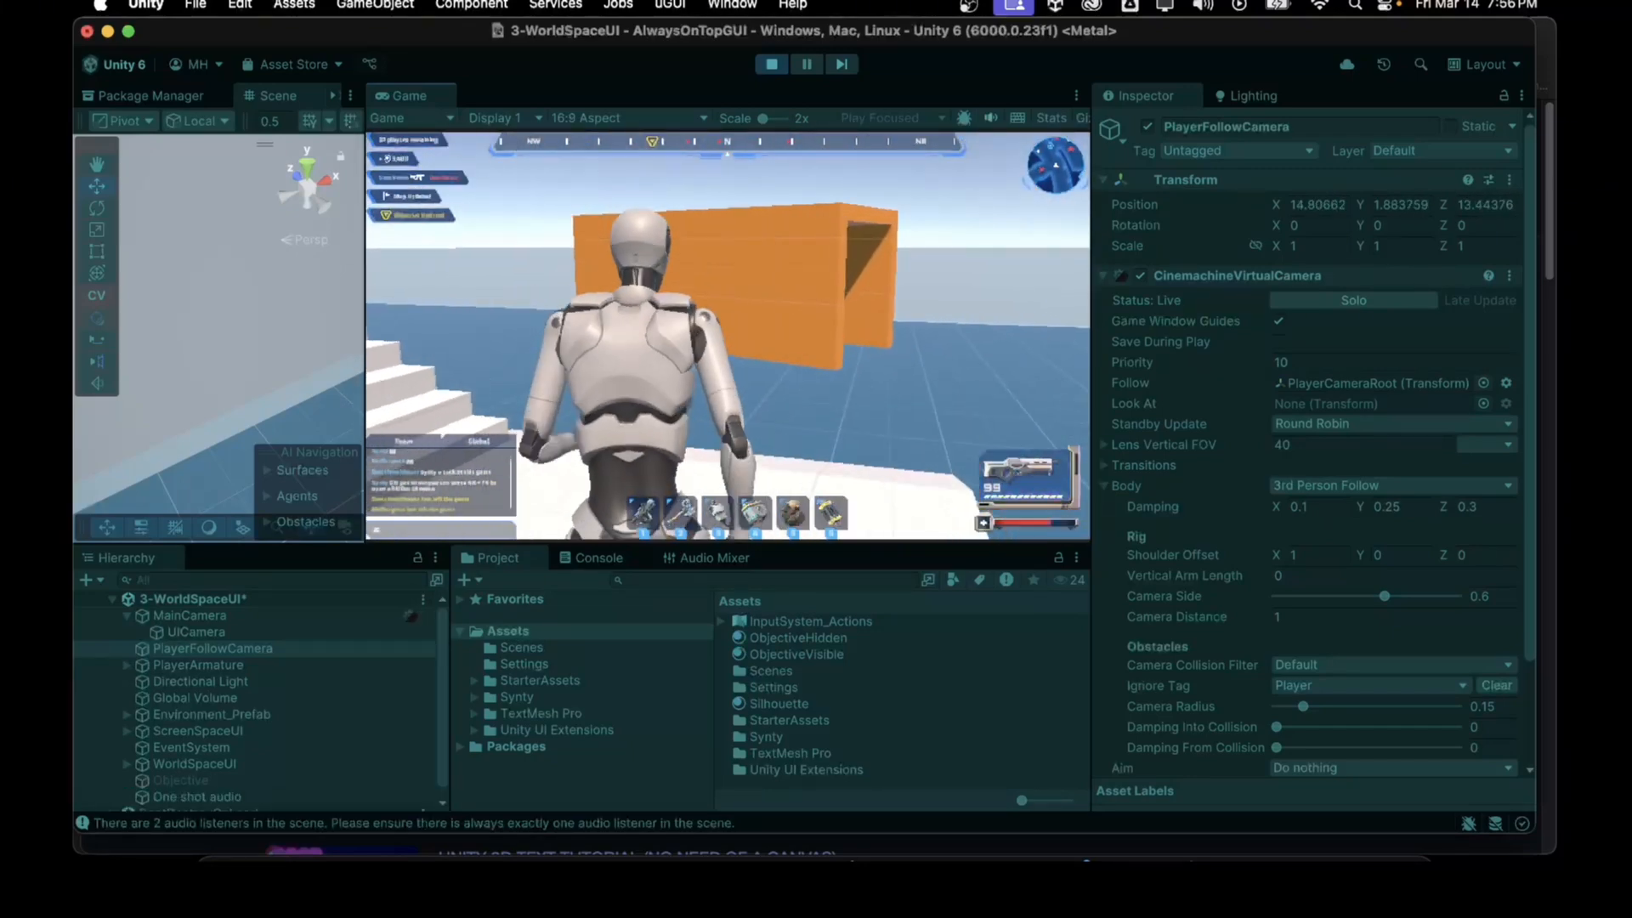
Step: Walk the character forward through the world-space UI test scene with the closer camera, then stop play mode
key(w)
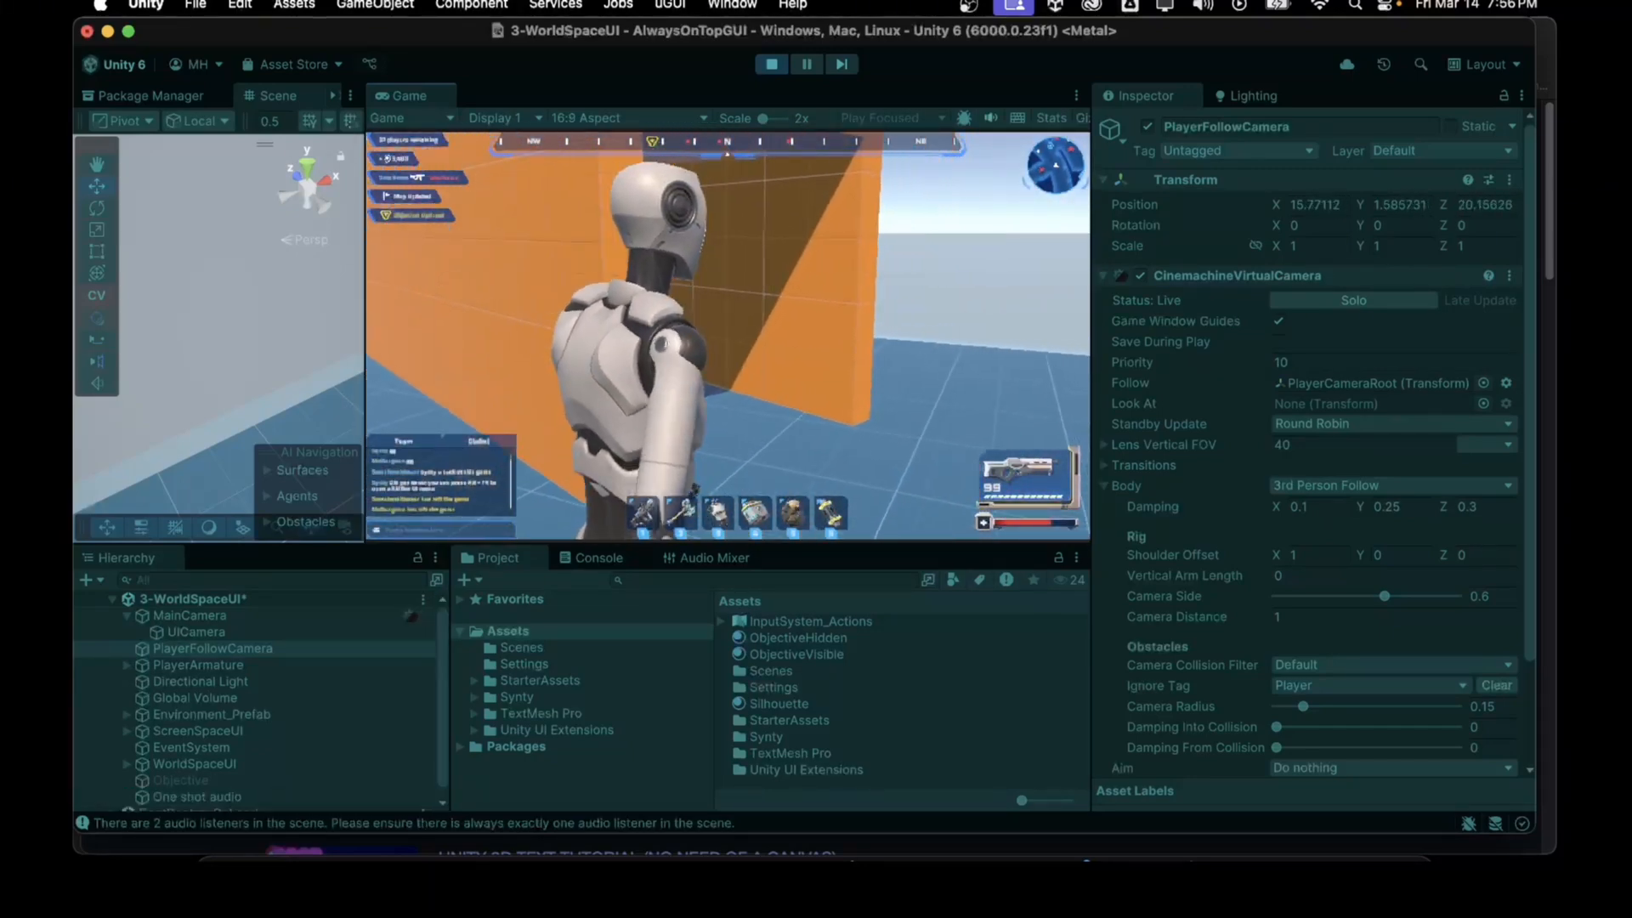
key(w)
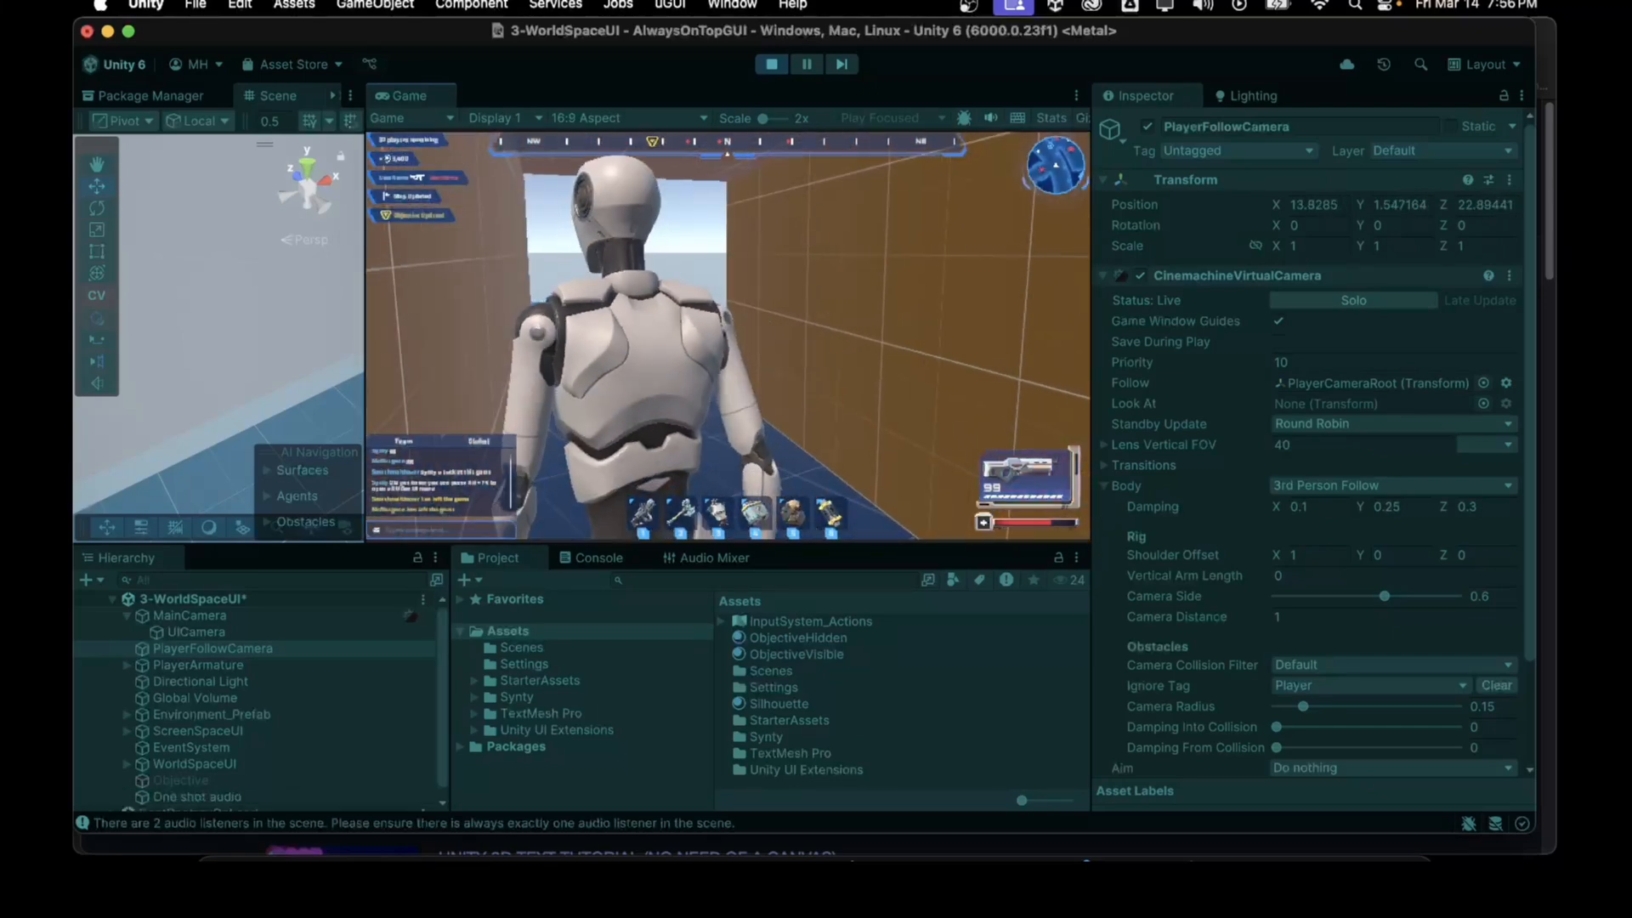
key(w)
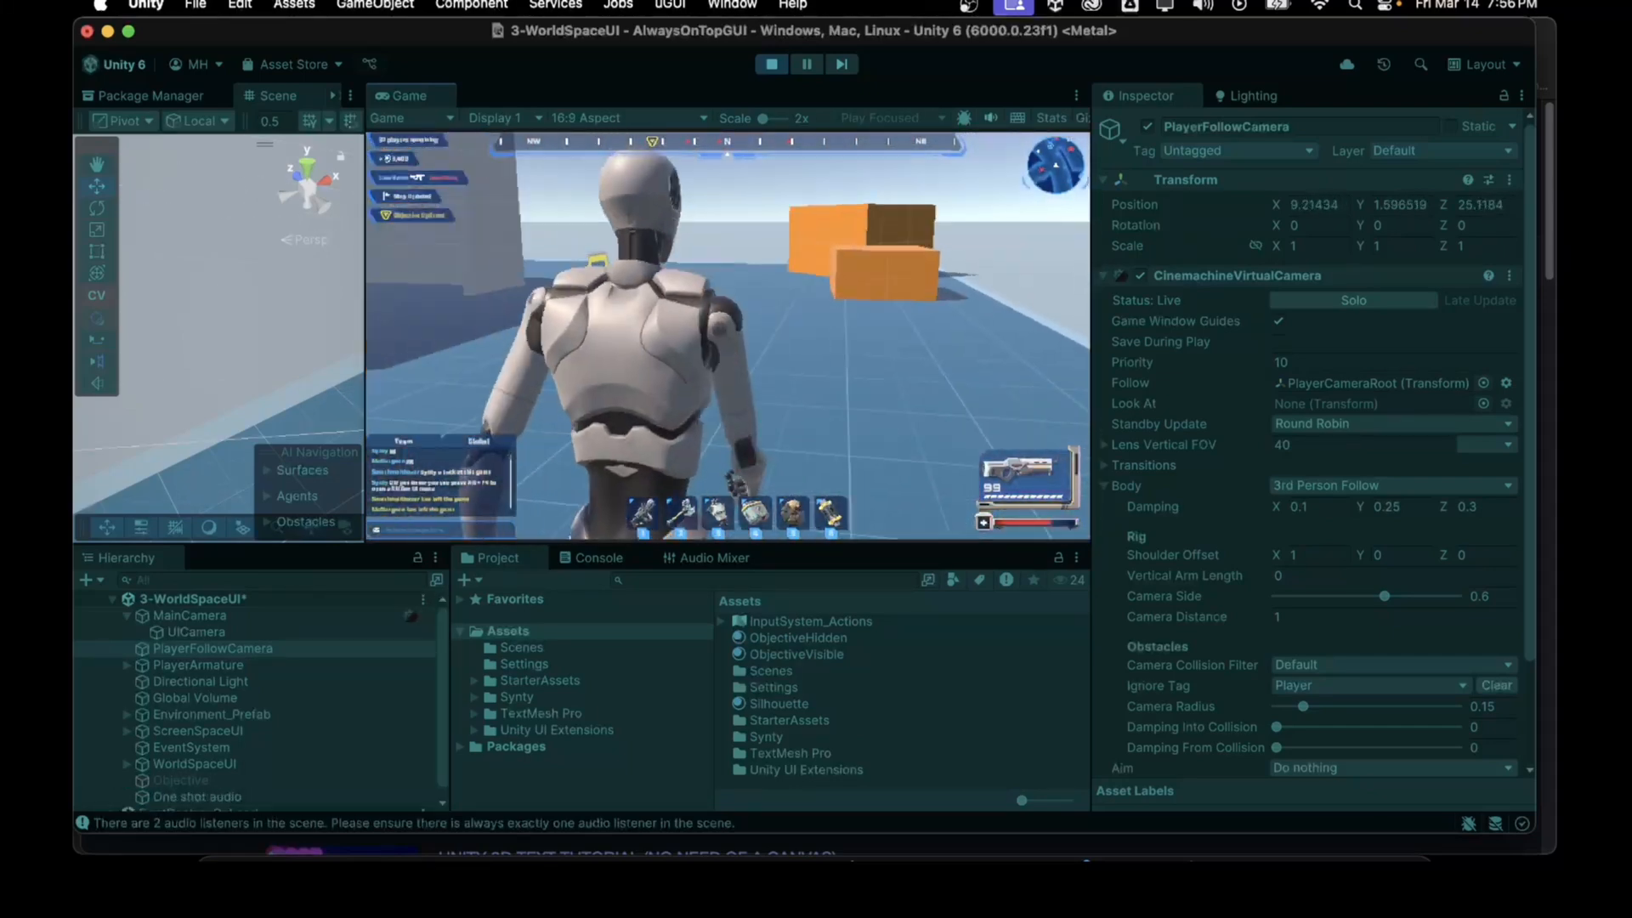
key(w)
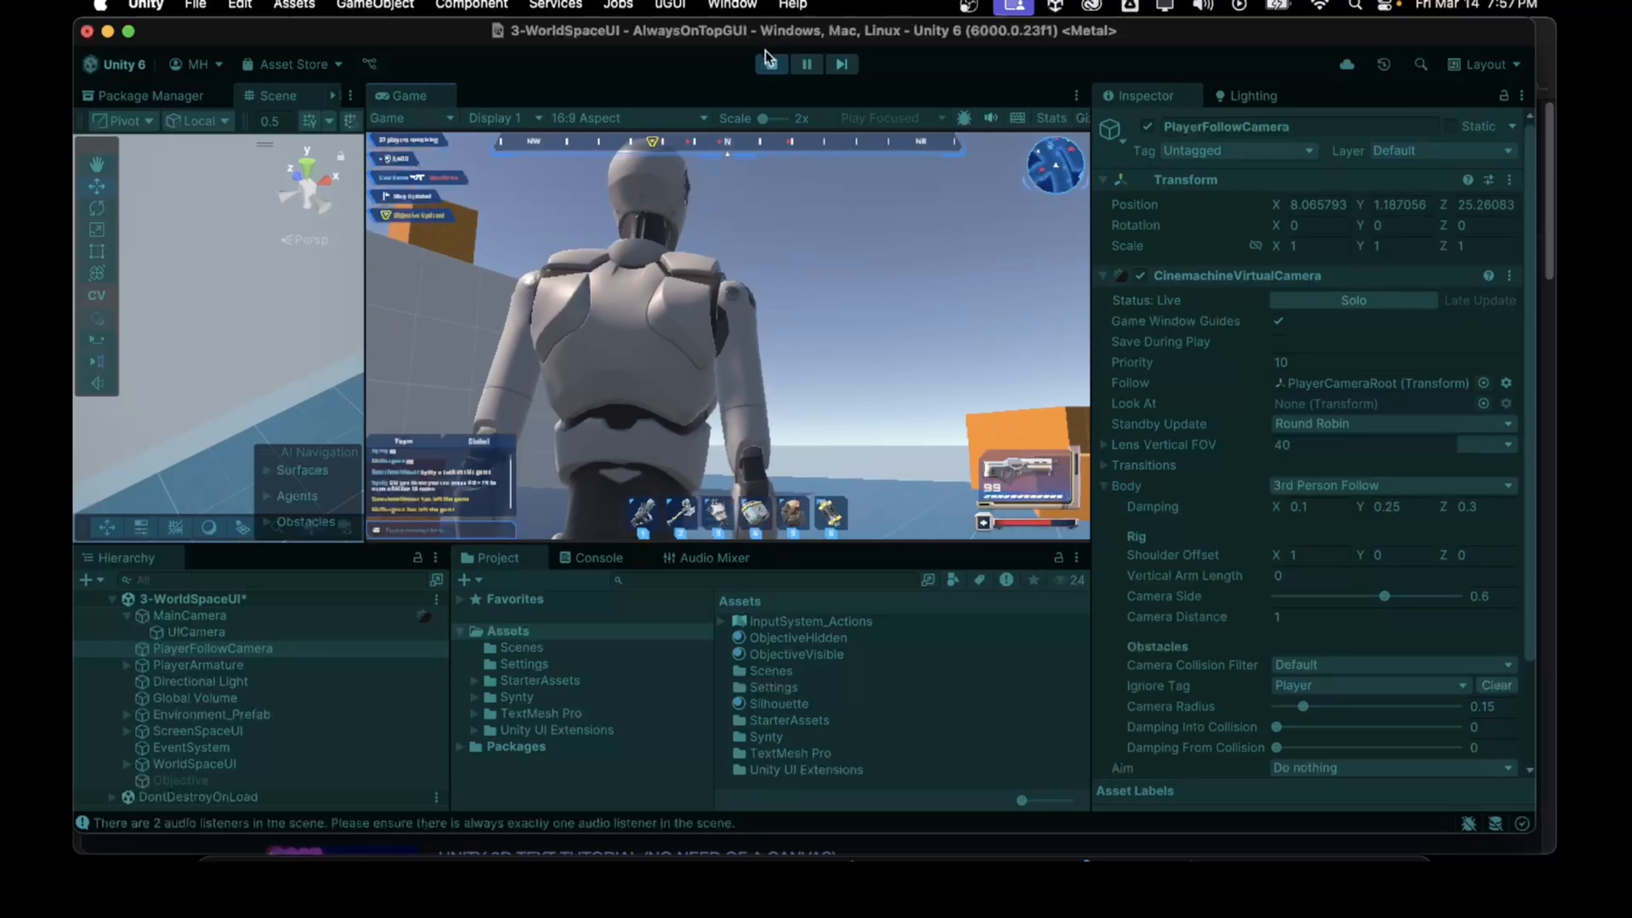
click(771, 66)
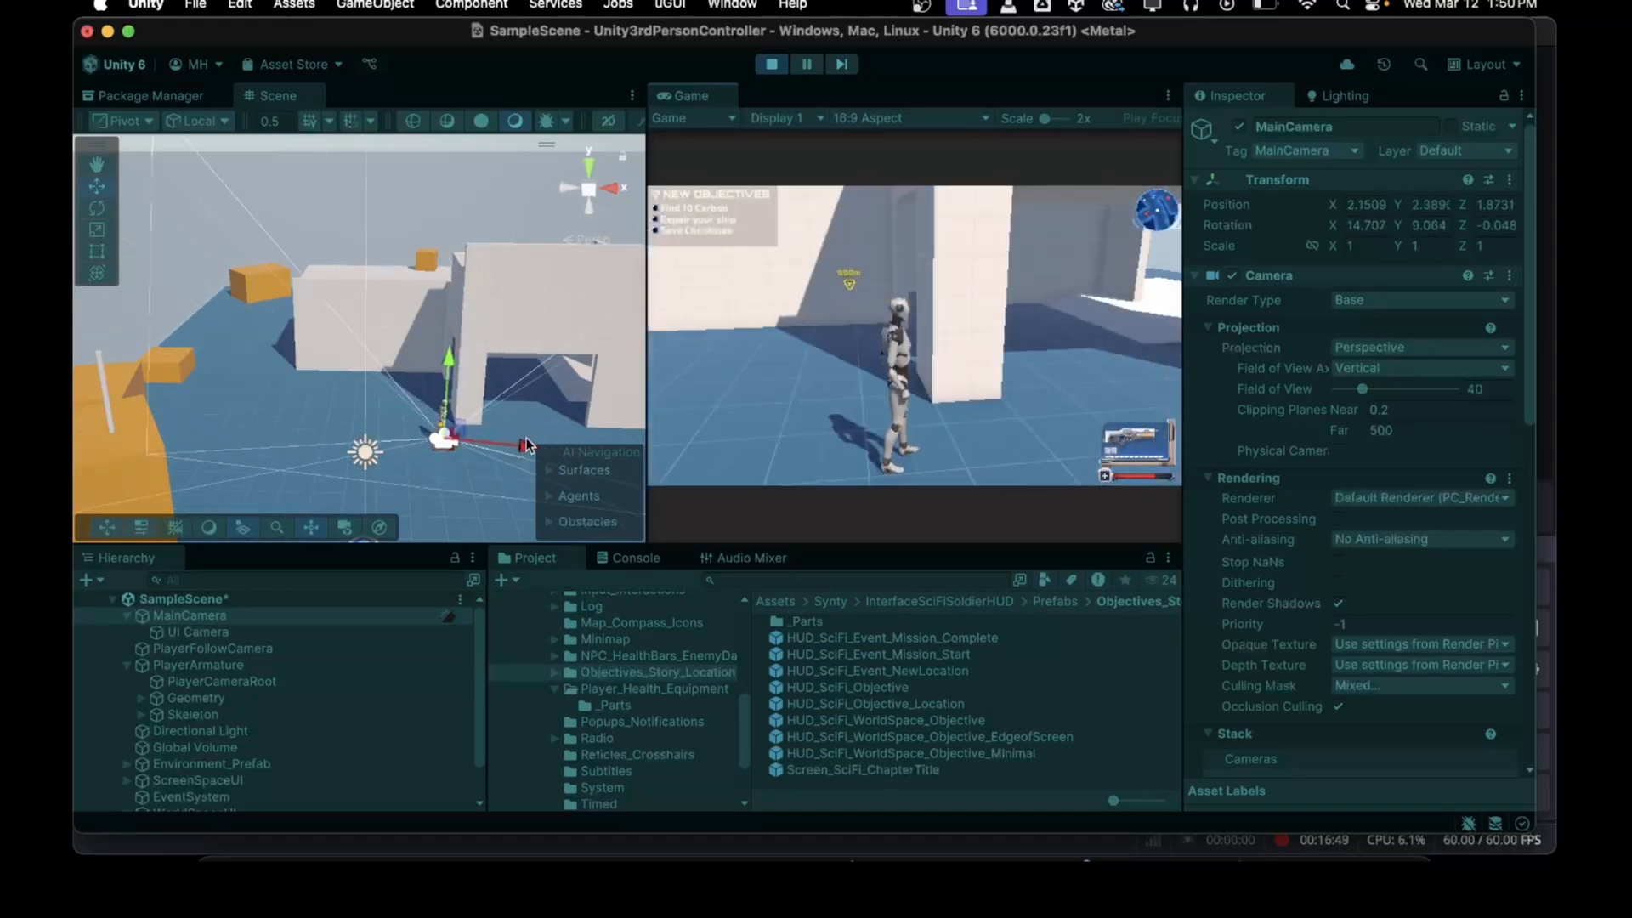
Step: Walk the character around the sample scene in play mode to check the HUD and world-space objective markers
key(d)
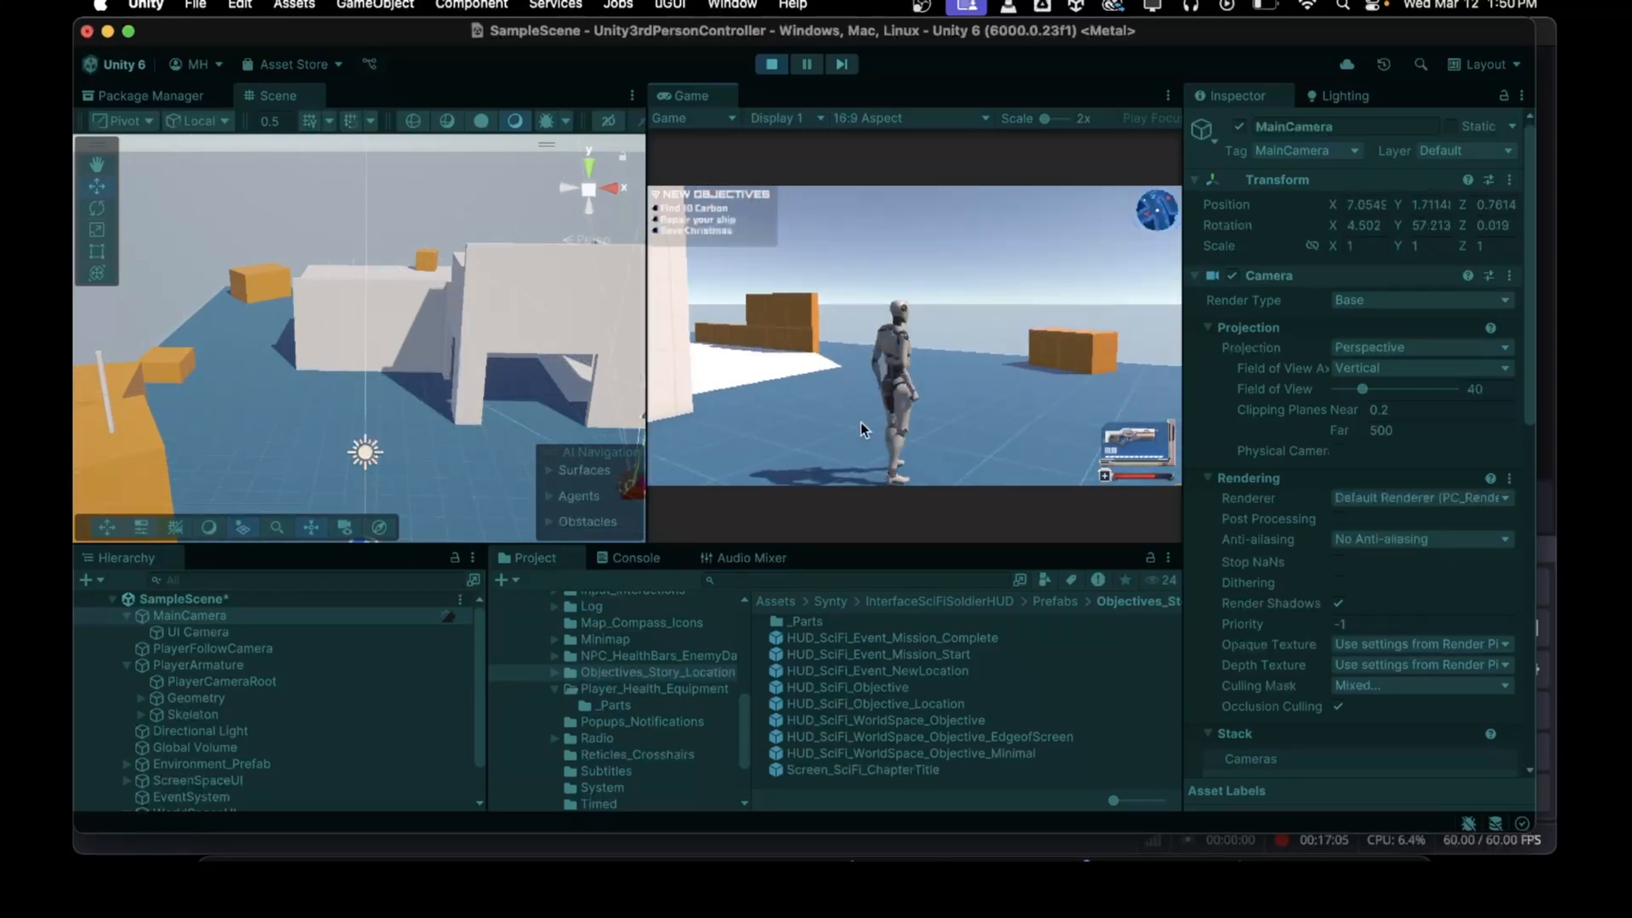
key(w)
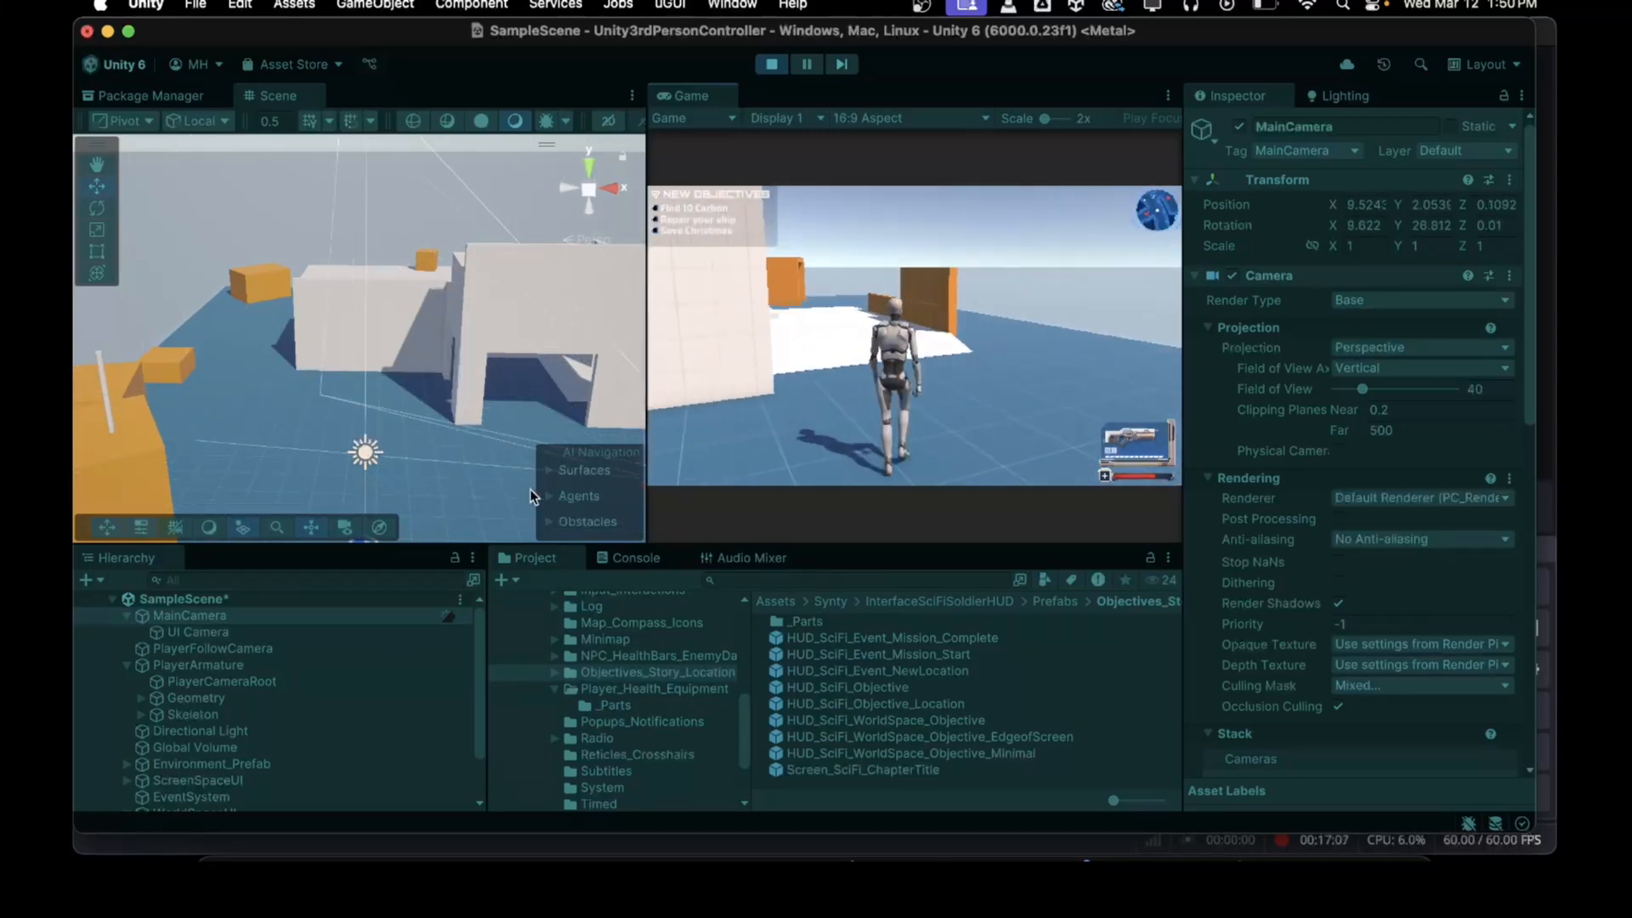
key(w)
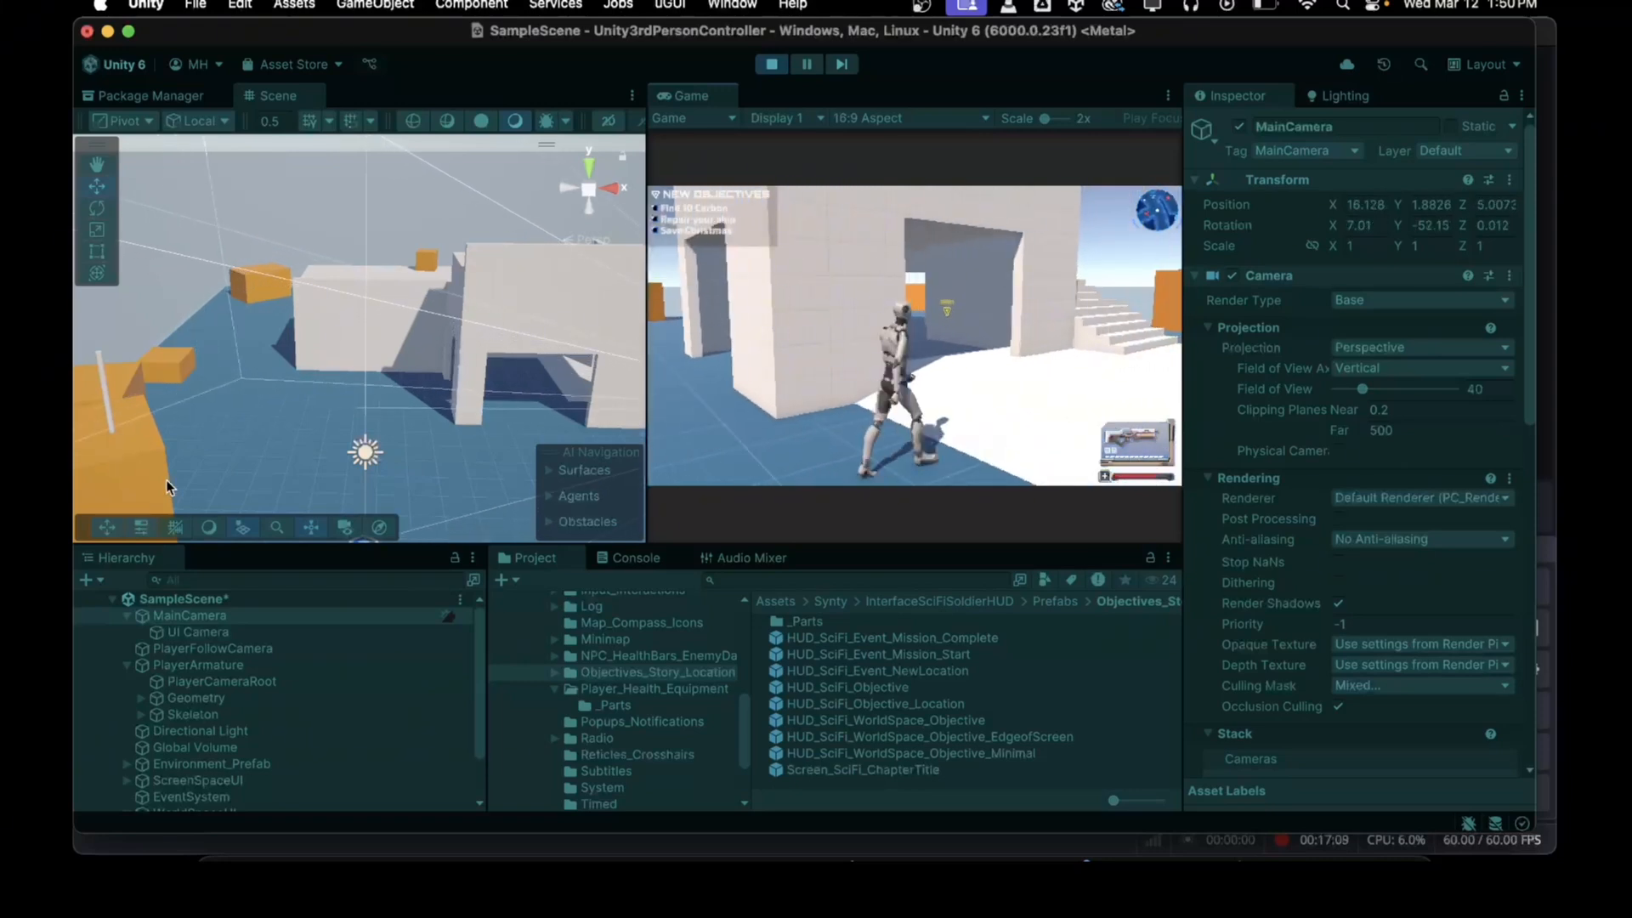
key(w)
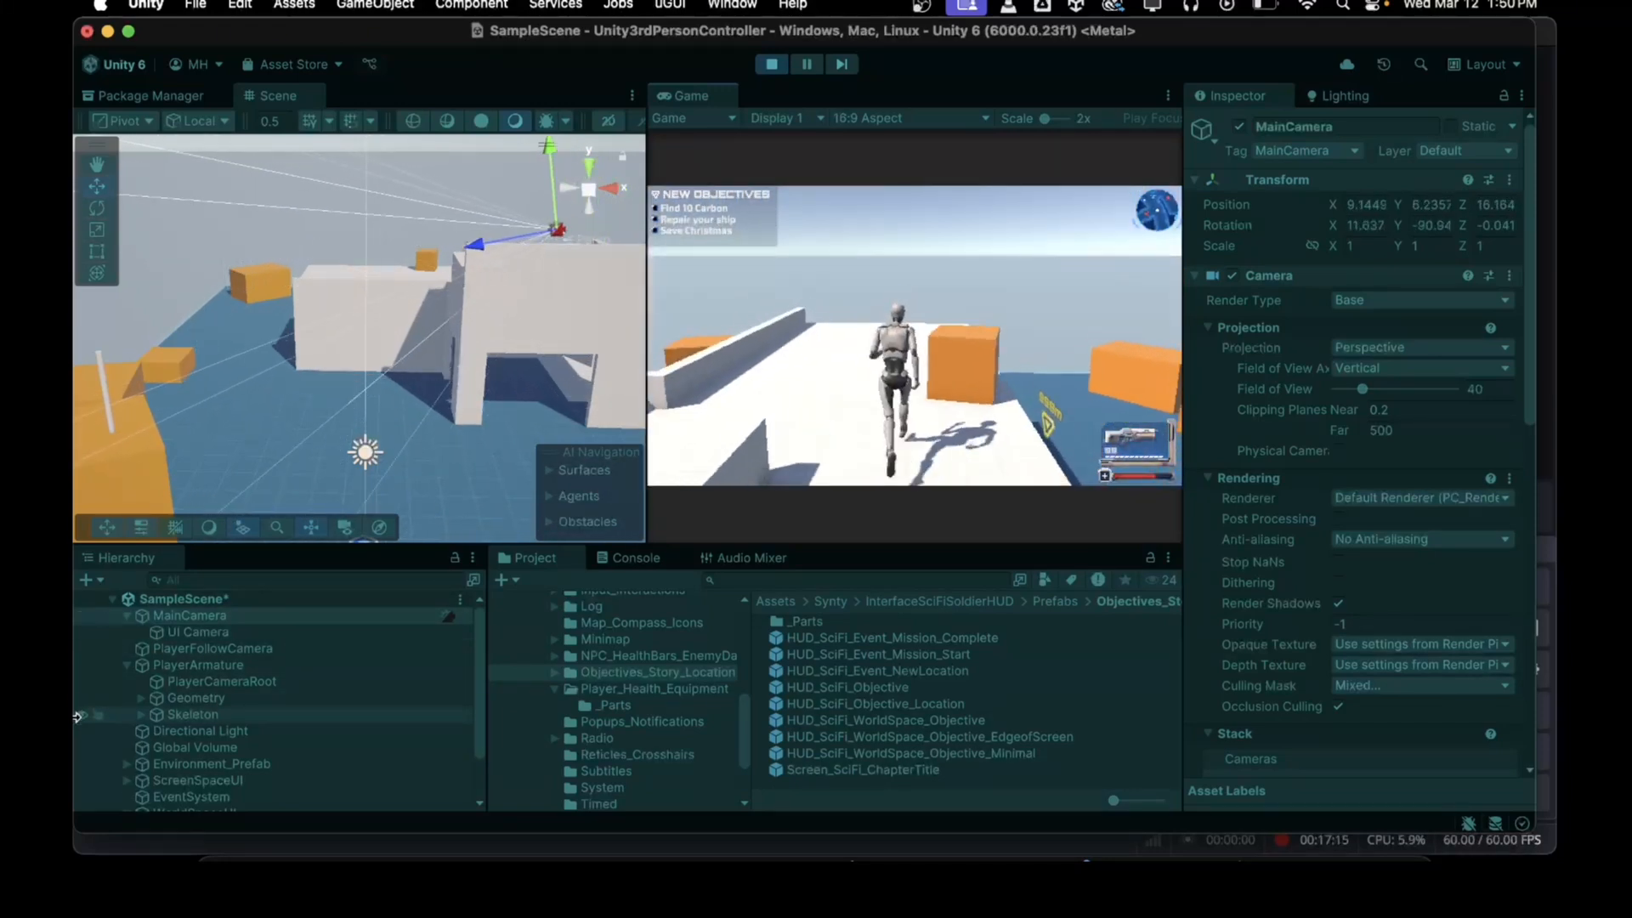
key(w)
mouse_move(904, 858)
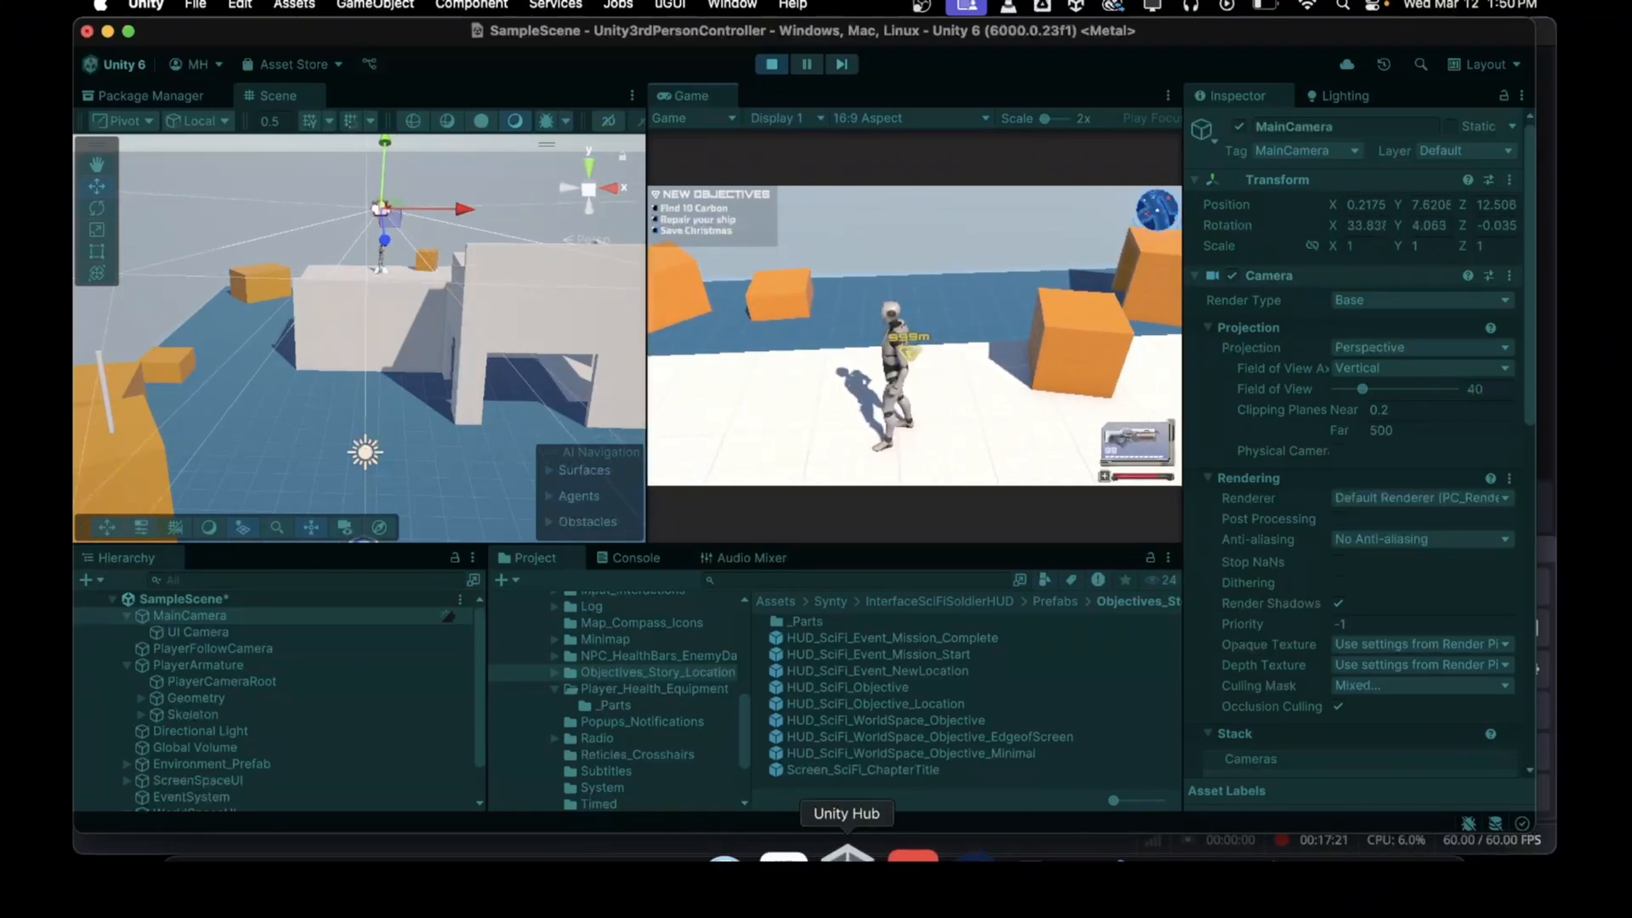
key(w)
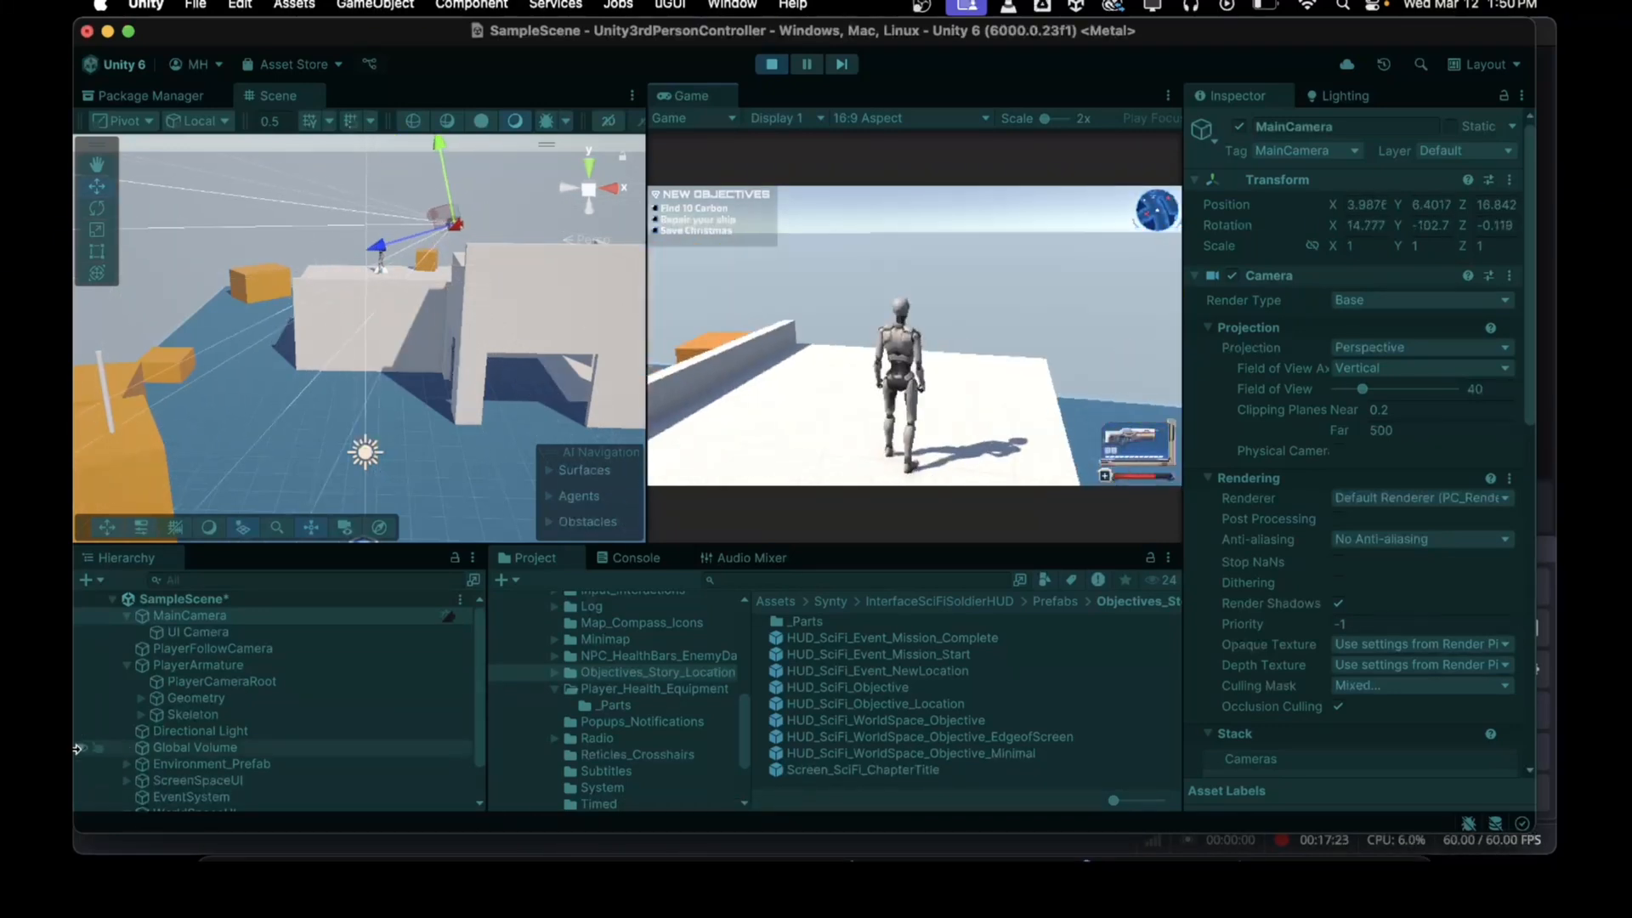